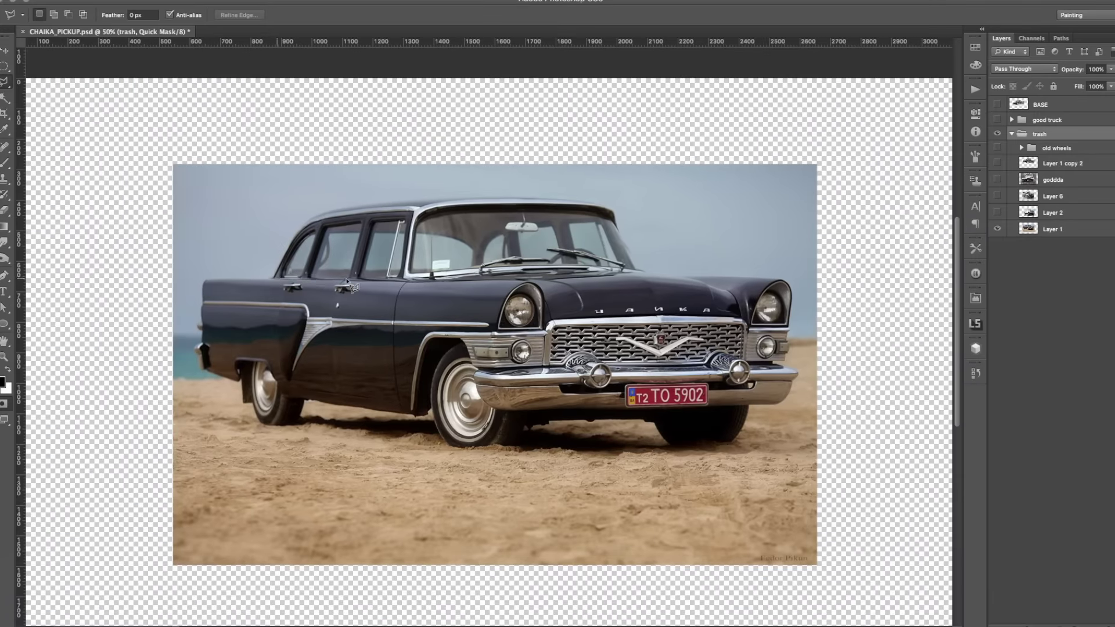
Close the rear-roof selection, then deselect and leave quick mask mode.
left_click(221, 199)
right_click(281, 248)
left_click(264, 250)
left_click(1052, 228)
key("v")
right_click(312, 242)
left_click(394, 247)
key("q")
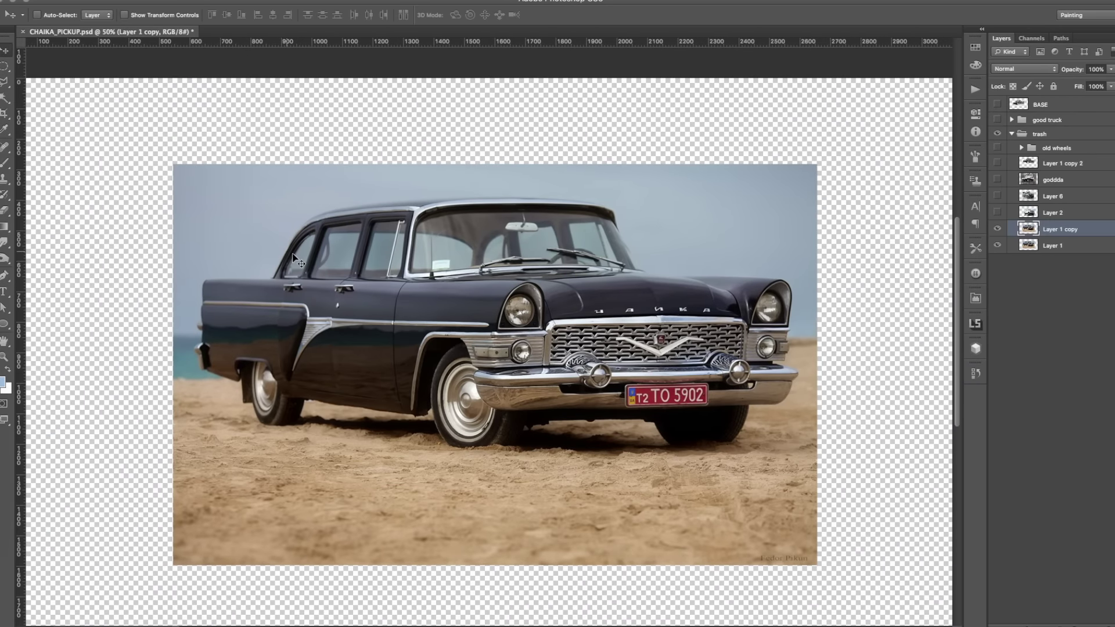
Copy a lassoed roof piece to its own layer, shift it right and merge it into Layer 1.
key("l")
left_click(265, 273)
left_click(268, 237)
left_click(332, 198)
key("ctrl+j")
key("v")
left_click_drag(296, 236, 339, 246)
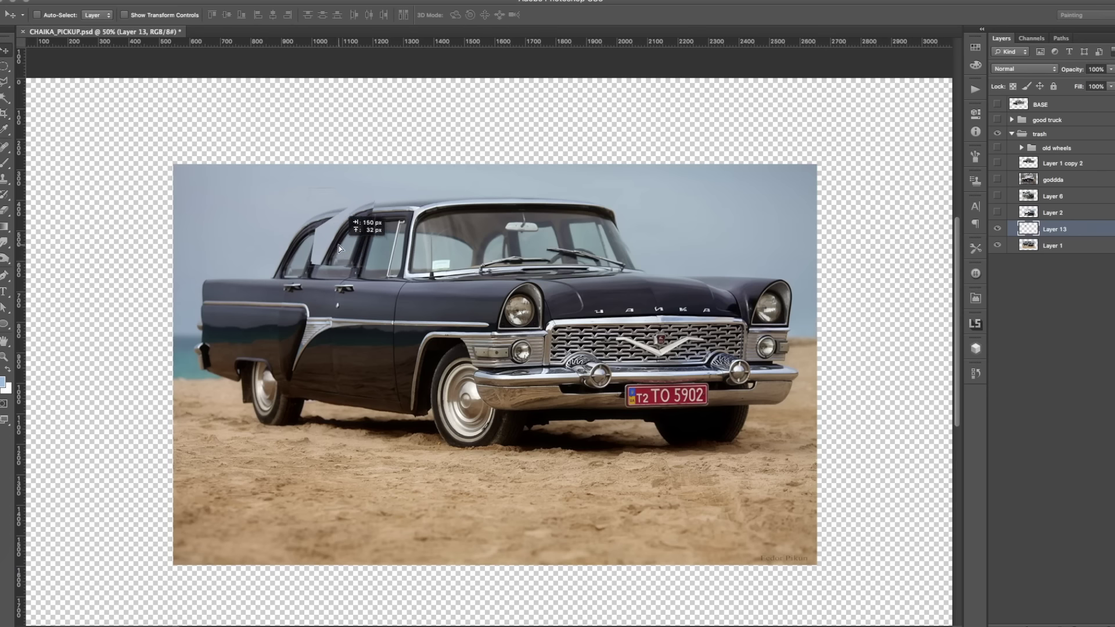
key("ctrl+e")
Fill the rear-roof area with the eyedropped sky colour.
key("i")
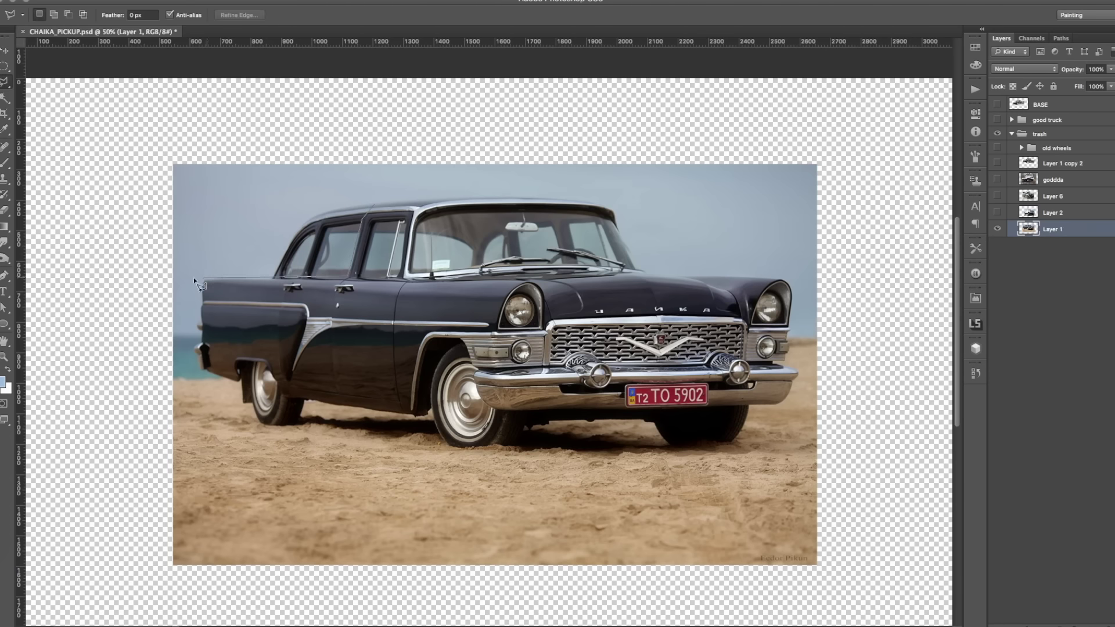
left_click(413, 182)
key("alt+BackSpace")
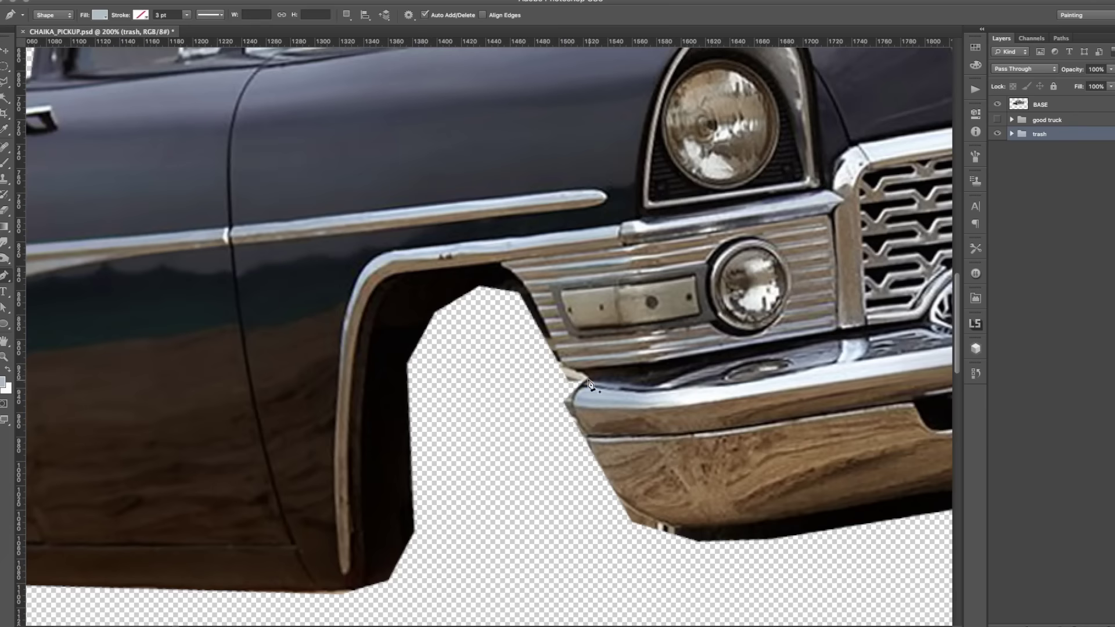
Trace the Pen outline along the bottom bumper edge to its far corner.
left_click(749, 525)
left_click_drag(946, 494, 377, 495)
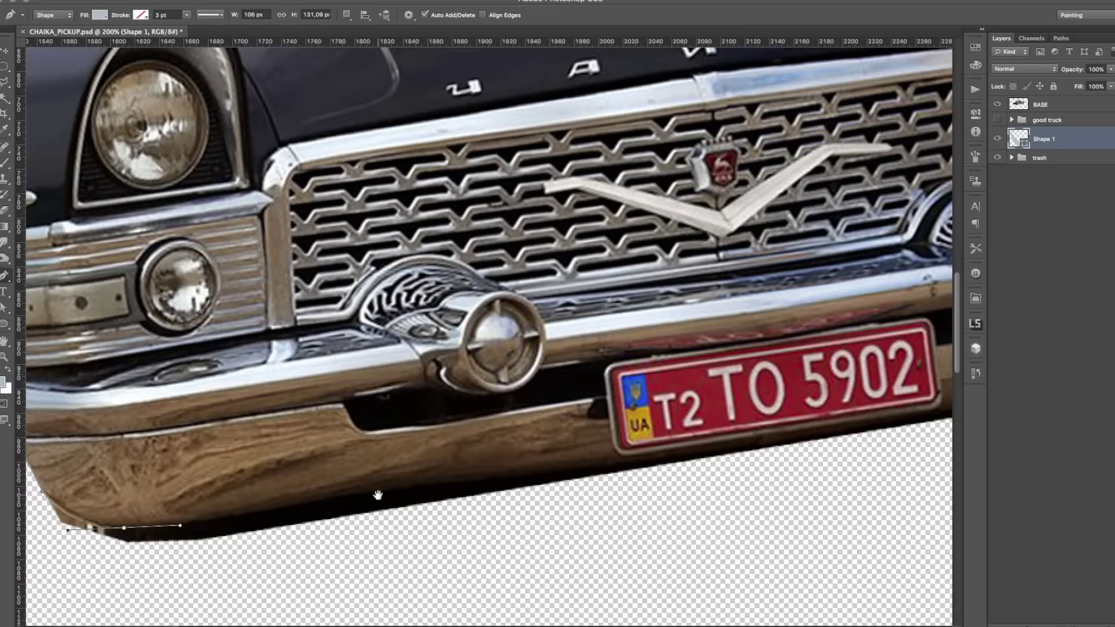
left_click_drag(641, 456, 357, 490)
left_click_drag(923, 406, 630, 450)
left_click(629, 448)
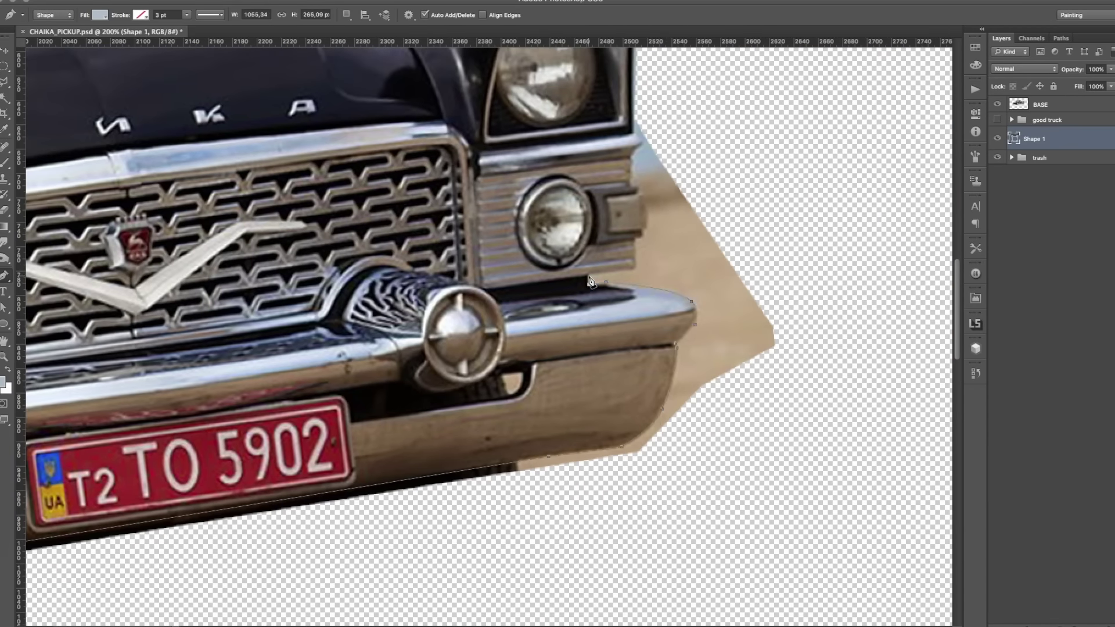
Continue the outline past the turn light and headlight trim, up the fender and hood.
left_click_drag(591, 281, 583, 316)
left_click(626, 299)
left_click(640, 271)
left_click_drag(643, 250, 633, 317)
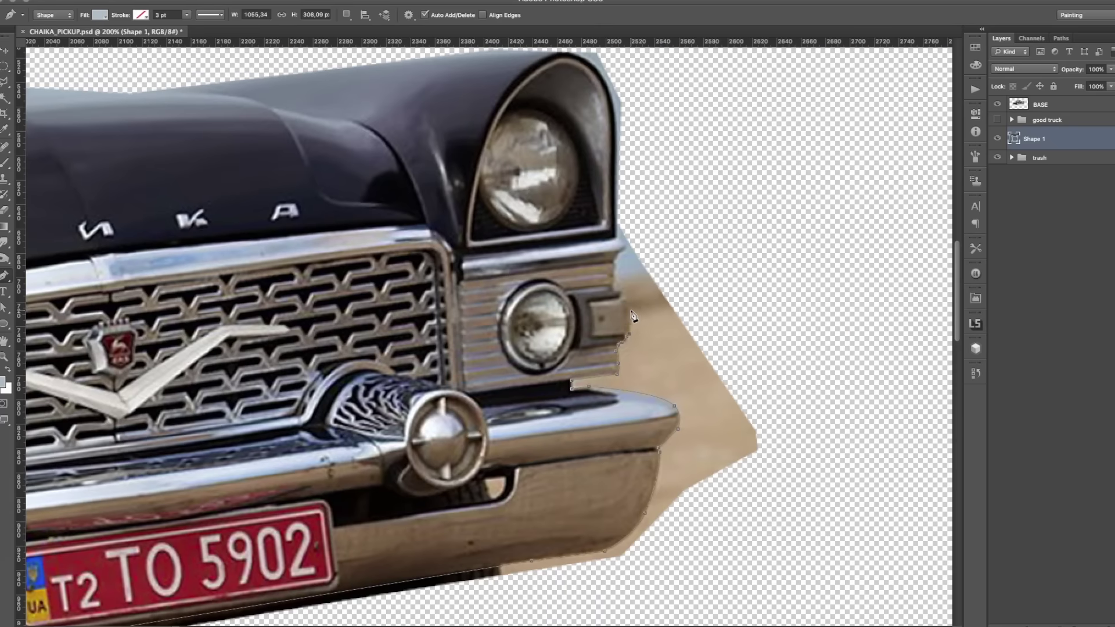
left_click_drag(625, 247, 623, 328)
left_click(617, 194)
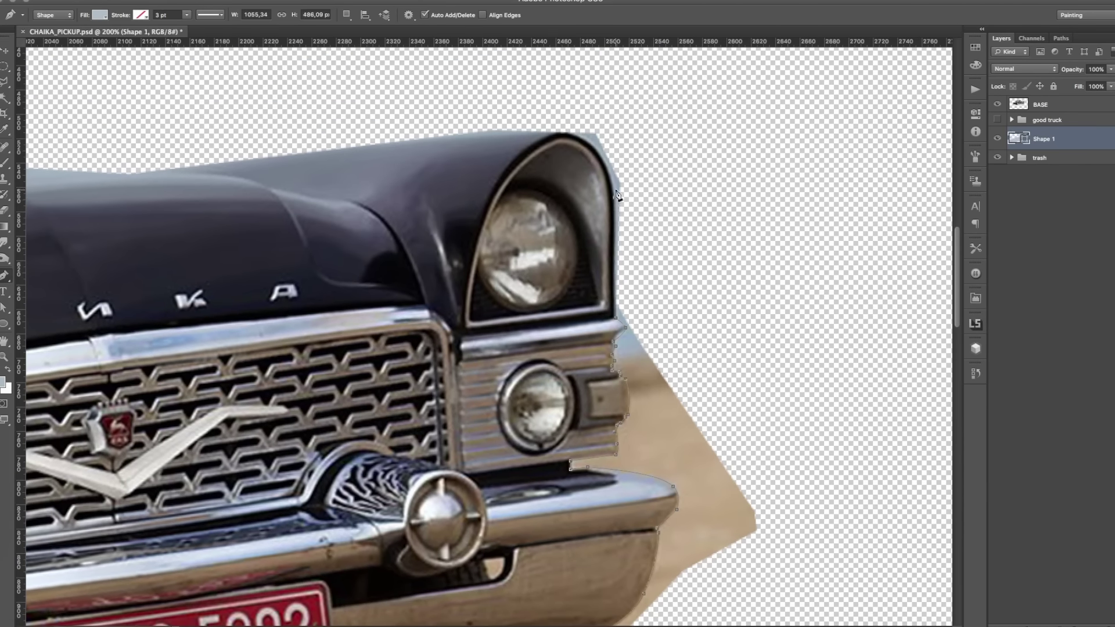
left_click_drag(618, 205, 630, 329)
left_click(572, 264)
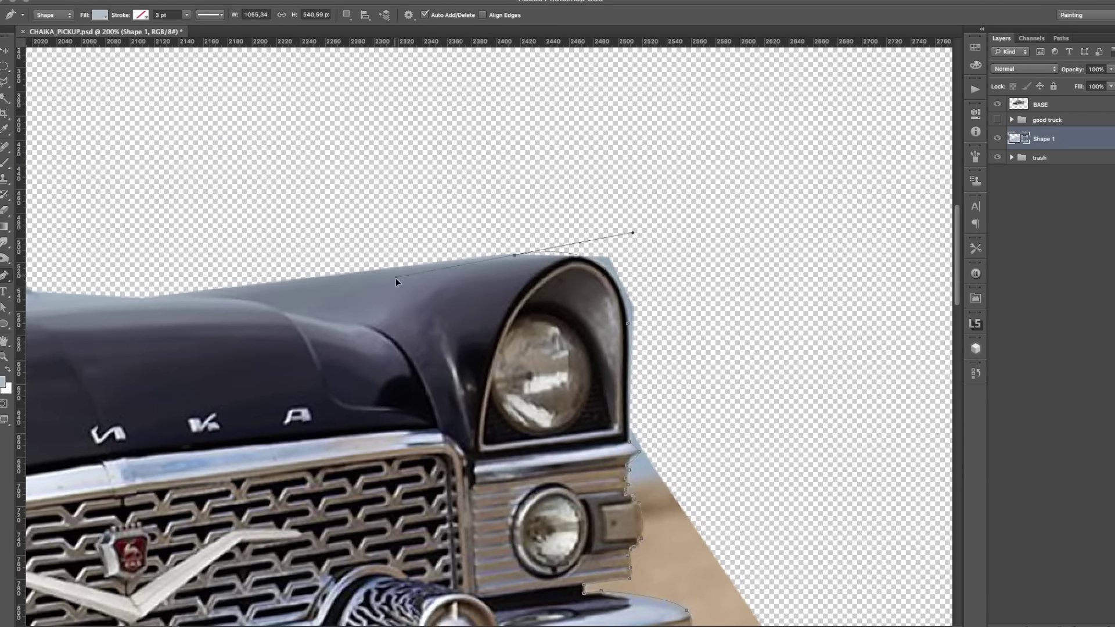
Check the path's anchor options with Direct Selection, cancelling each menu.
scroll(396, 282, "left", 8)
key("a")
right_click(569, 284)
key("Escape")
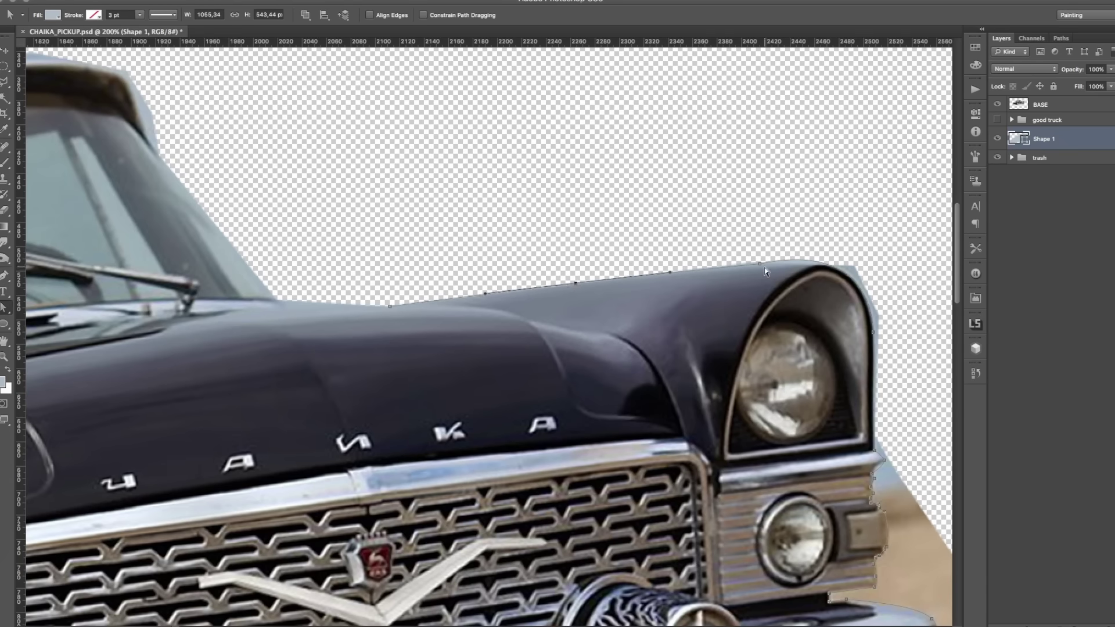
right_click(834, 266)
key("Escape")
scroll(512, 316, "left", 4)
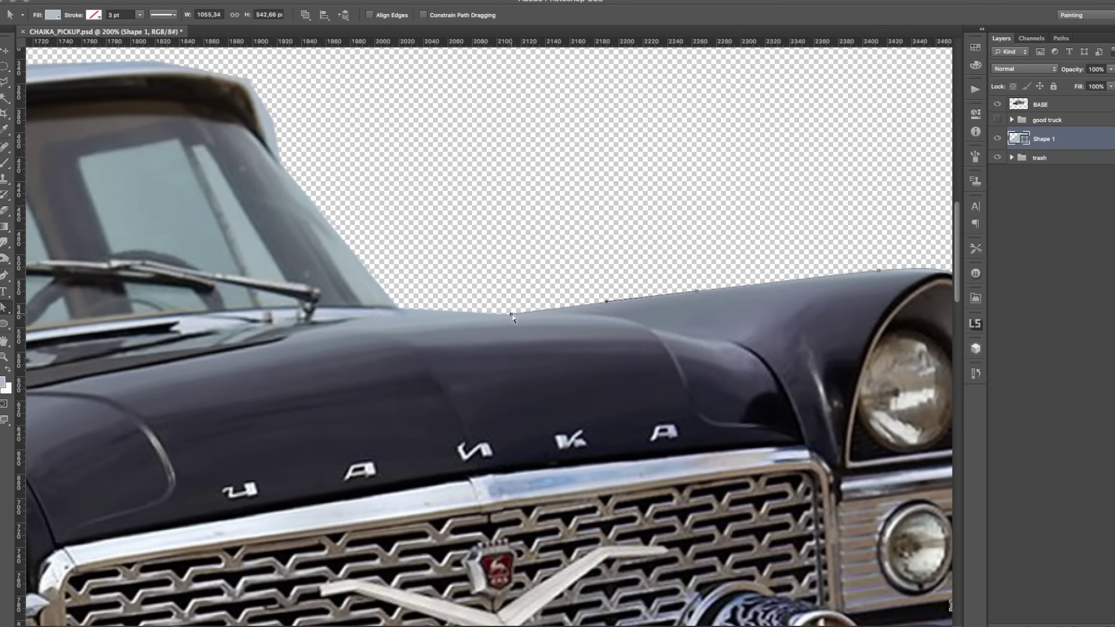
Curve the outline along the windshield top, undoing the misplaced last anchor.
key("p")
scroll(512, 316, "up", 3)
scroll(512, 317, "left", 3)
scroll(331, 170, "up", 2)
scroll(331, 171, "left", 5)
left_click_drag(395, 217, 293, 200)
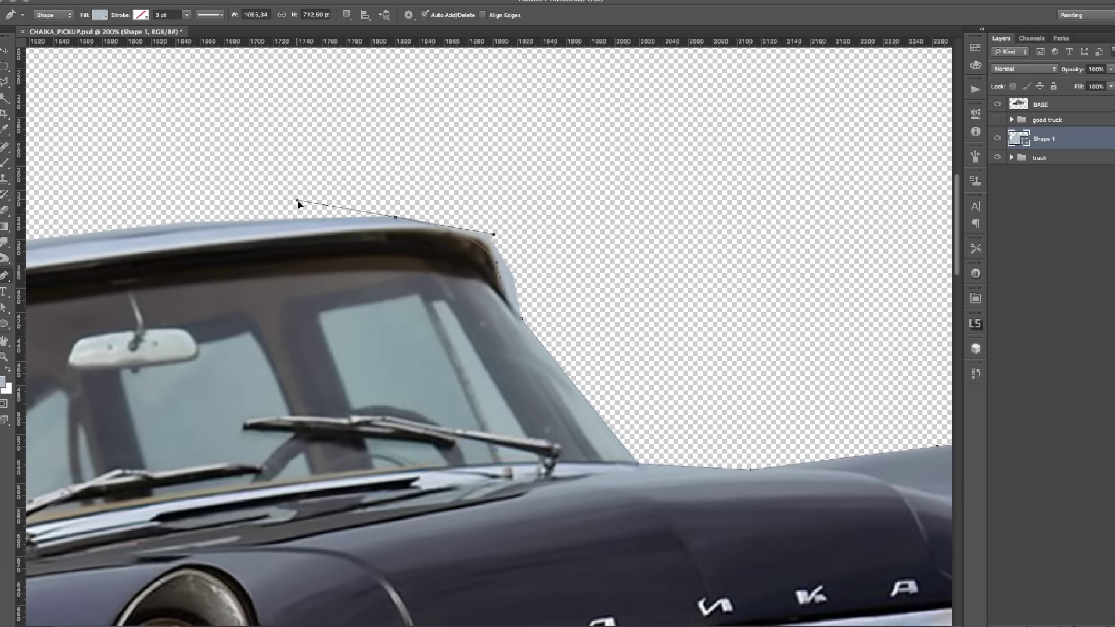
left_click(288, 215, "alt")
scroll(232, 244, "down", 2)
scroll(233, 244, "left", 2)
key("ctrl+z")
key("ctrl+z")
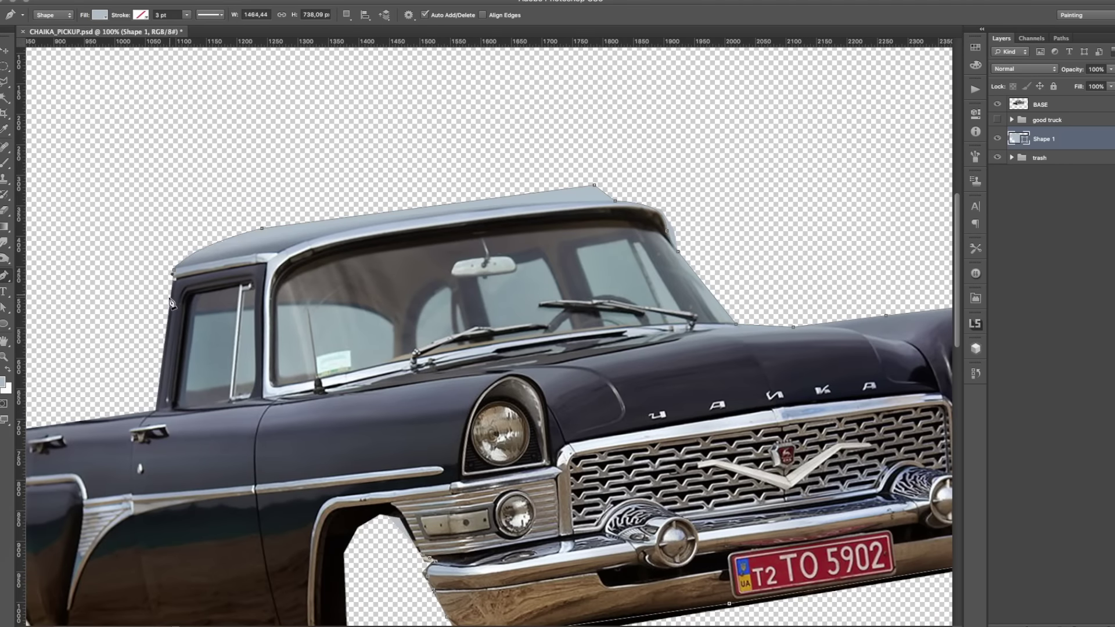
Trace the outline from the rear corner along the bottom edge and around the rear bumper cutout.
scroll(172, 299, "left", 5)
left_click(157, 316)
key("ctrl+plus")
key("ctrl+plus")
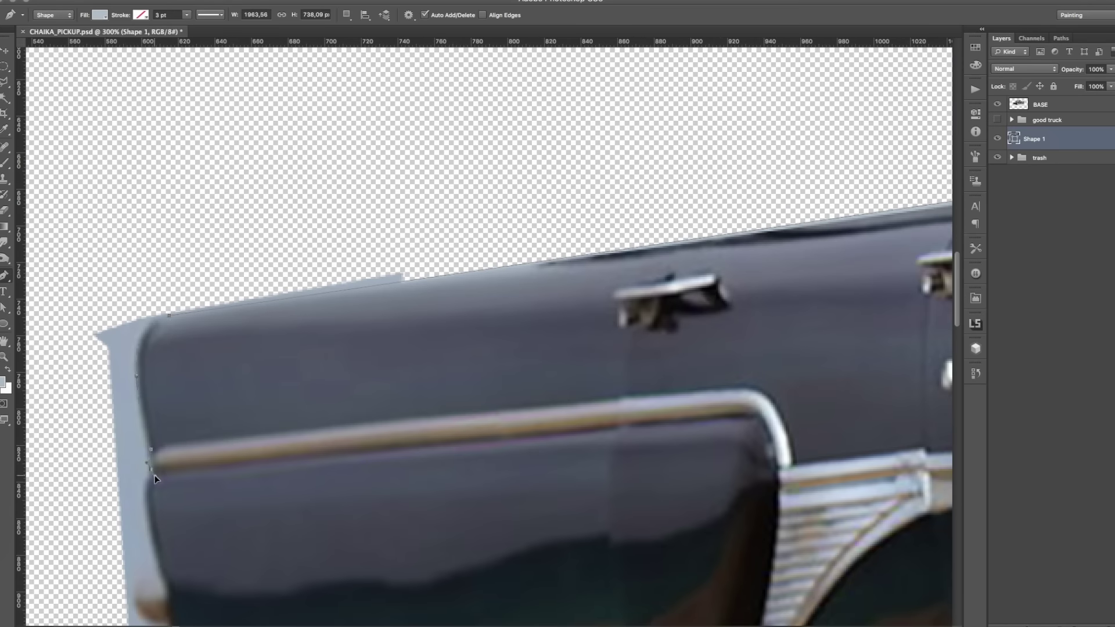
scroll(155, 475, "down", 3)
scroll(177, 522, "down", 7)
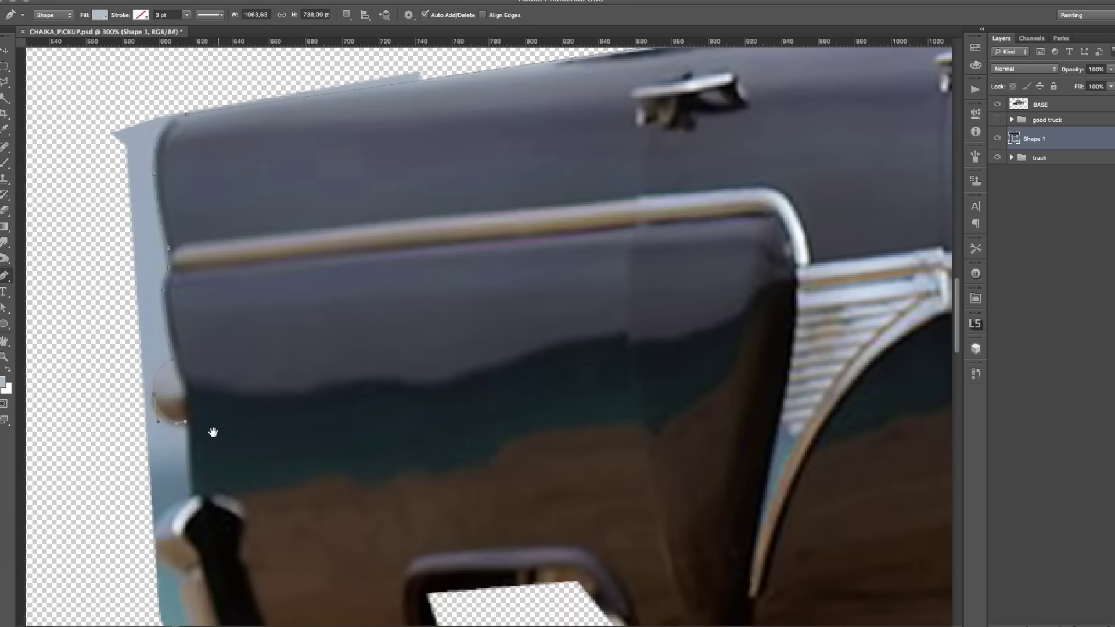
left_click(252, 529)
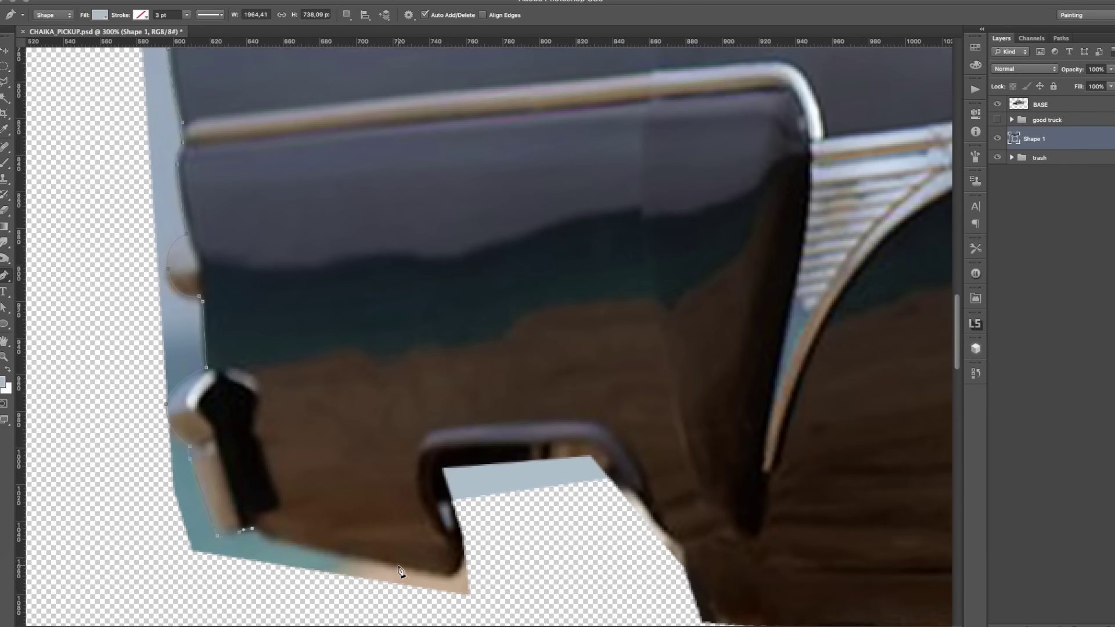
left_click(400, 564)
left_click(460, 533)
left_click(435, 504)
left_click(454, 450)
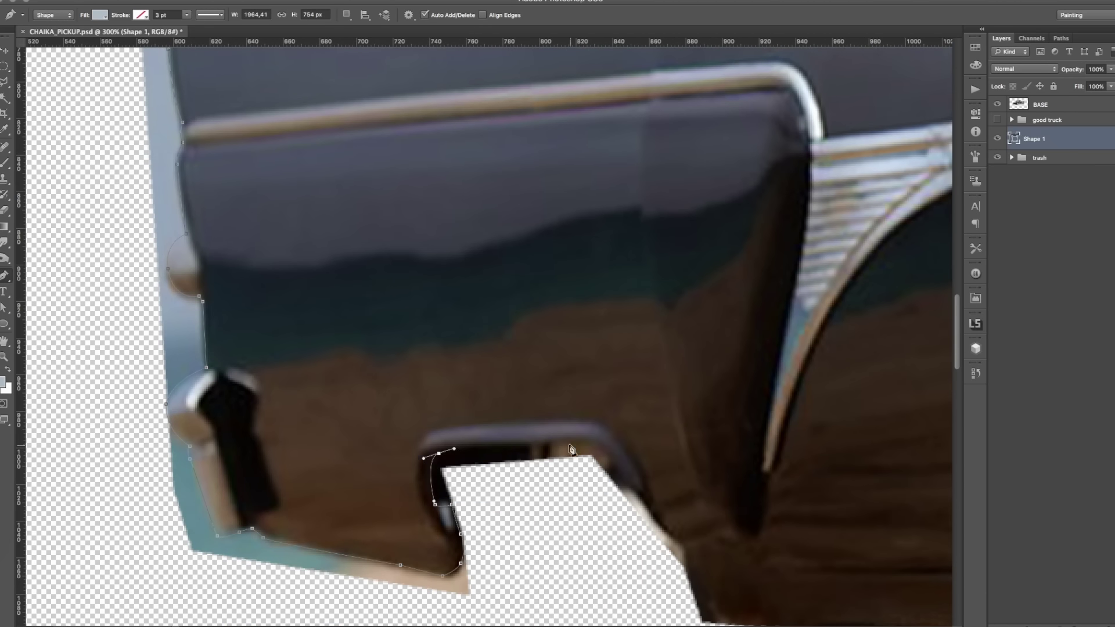
left_click_drag(590, 446, 471, 386)
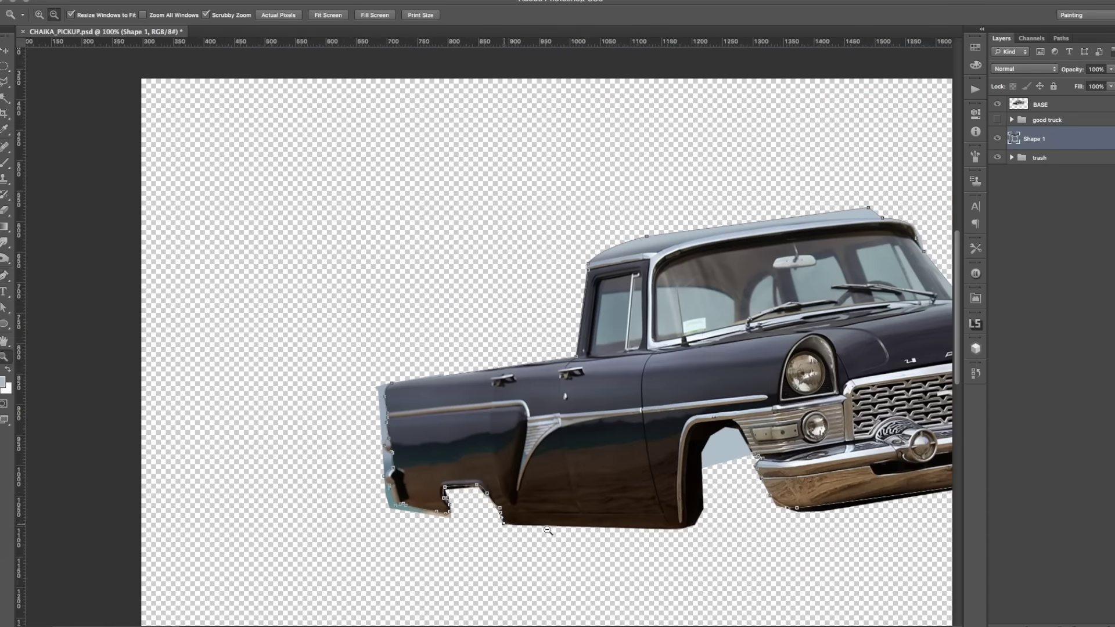
Continue the outline along the rocker panel and curve it up over the front wheel arch.
left_click(687, 518)
left_click_drag(726, 514, 731, 510)
key("ctrl+z")
left_click(716, 515)
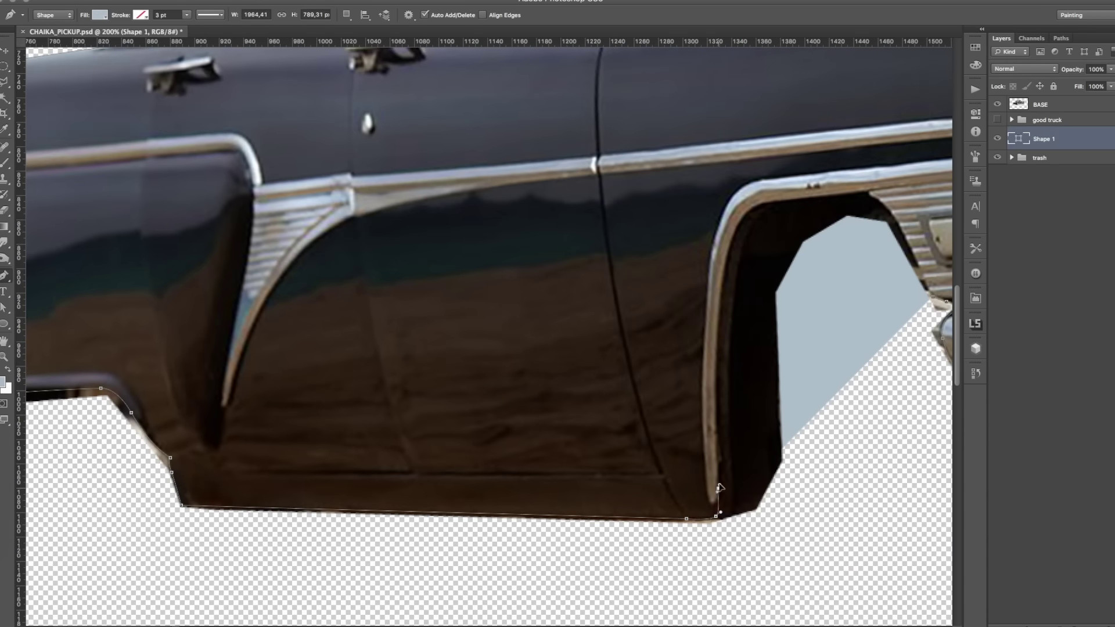
left_click_drag(730, 476, 728, 462)
left_click_drag(753, 225, 638, 249)
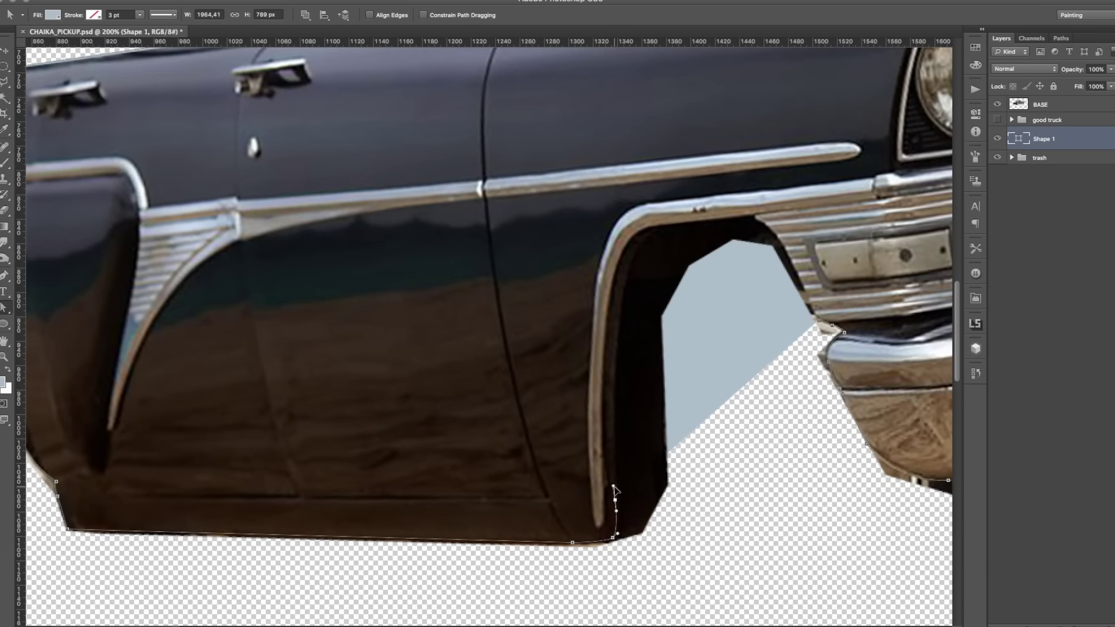
left_click_drag(622, 316, 624, 300)
left_click_drag(666, 226, 683, 223)
left_click(755, 216)
key("ctrl+plus")
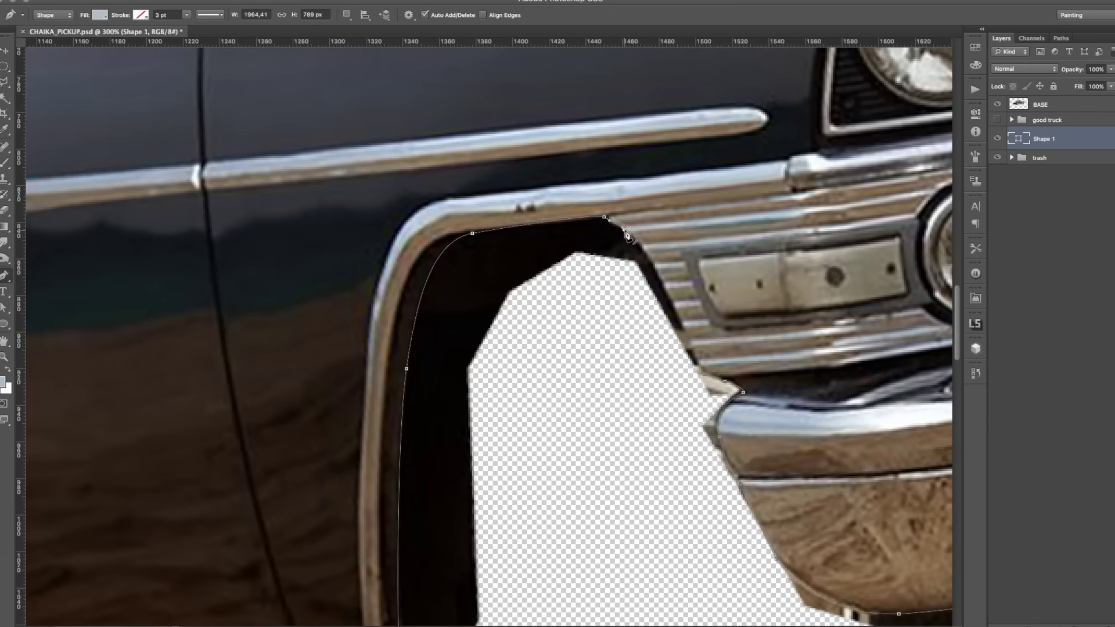
key("ctrl+e")
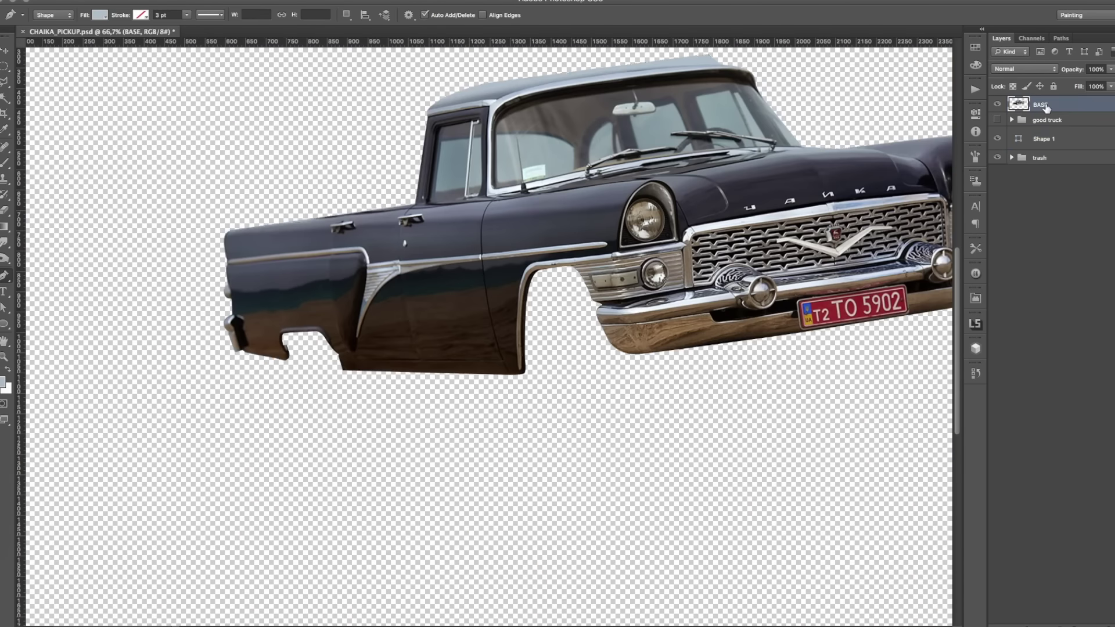
Draw a curved Pen path along the roof top, undoing the accidental extra Shape 2.
key("z")
left_click_drag(638, 157, 720, 154)
key("p")
left_click(764, 196)
left_click_drag(548, 194, 468, 203)
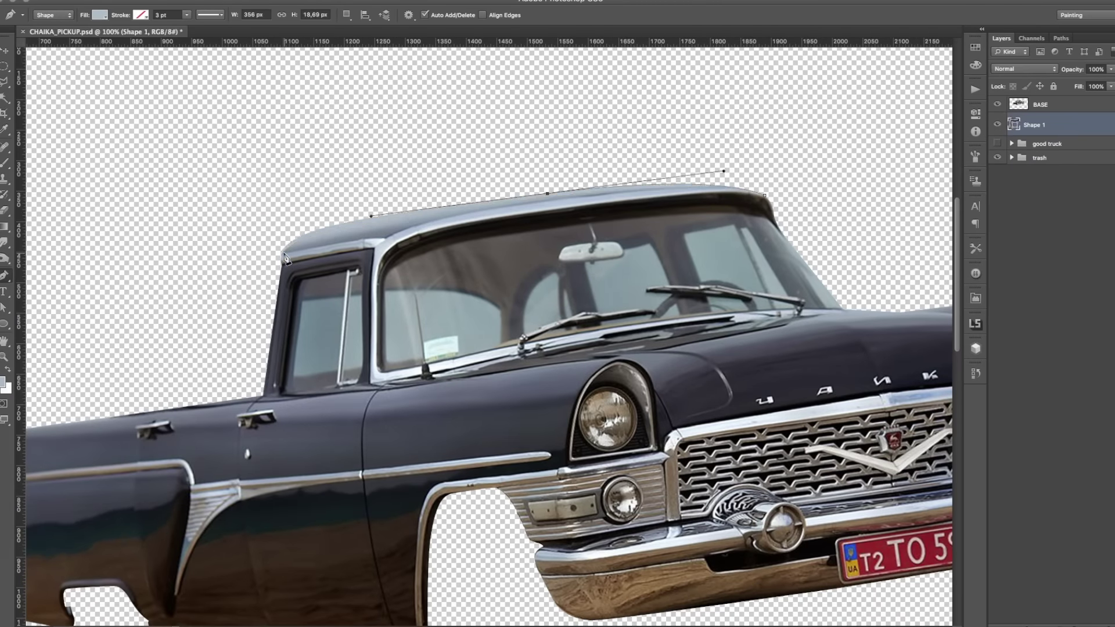
key("Return")
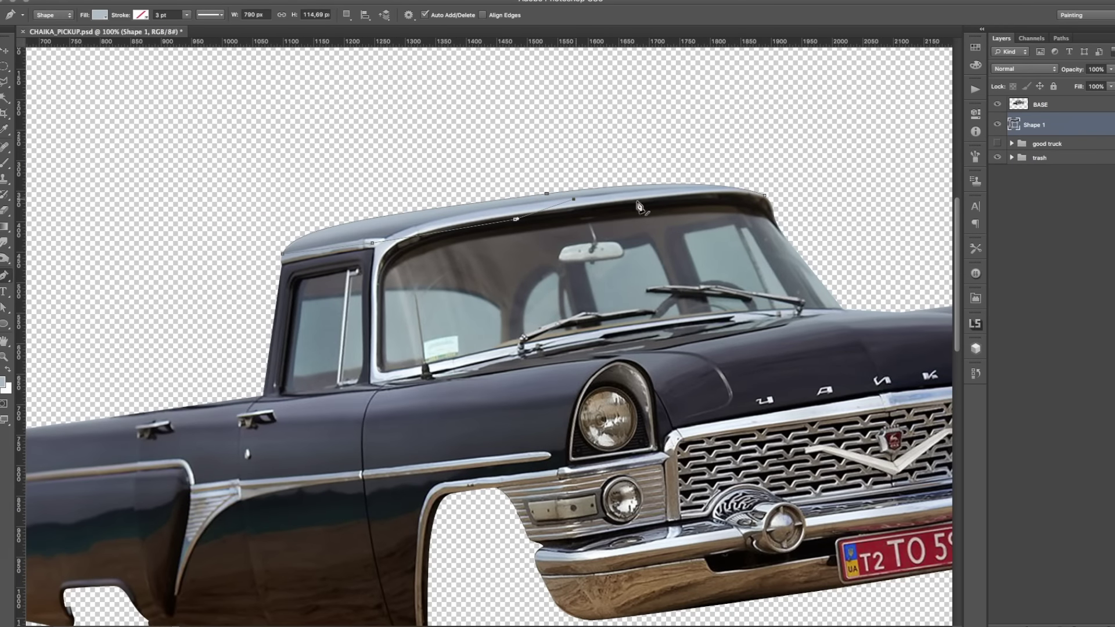
left_click(560, 190)
key("ctrl+z")
Bend and raise the roof curve's anchors with Direct Selection, then group BASE.
key("a")
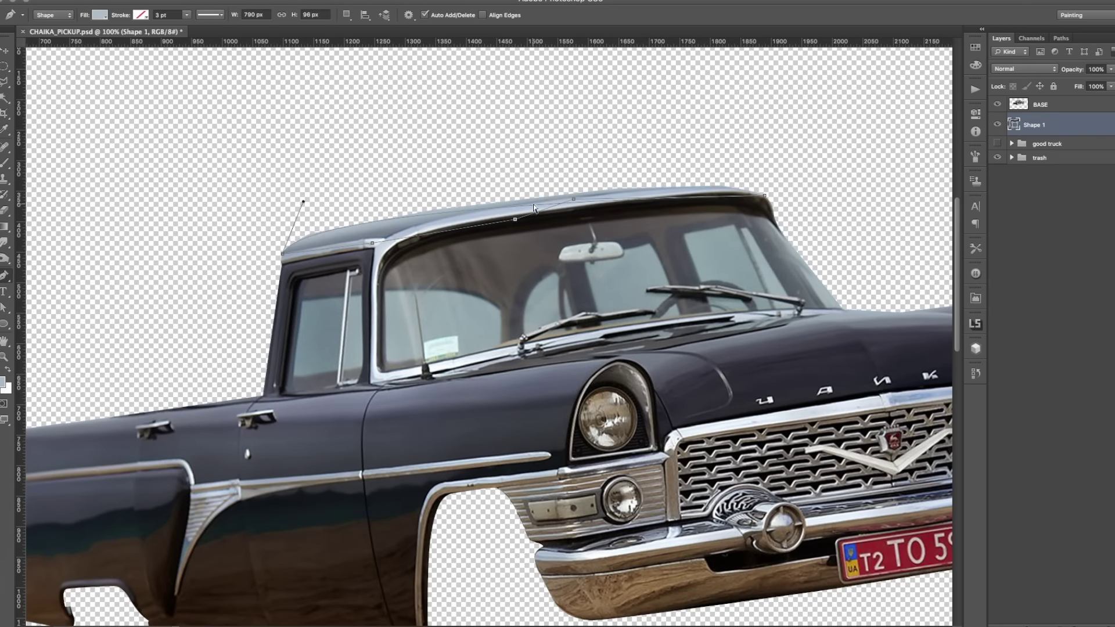
left_click_drag(561, 193, 343, 228)
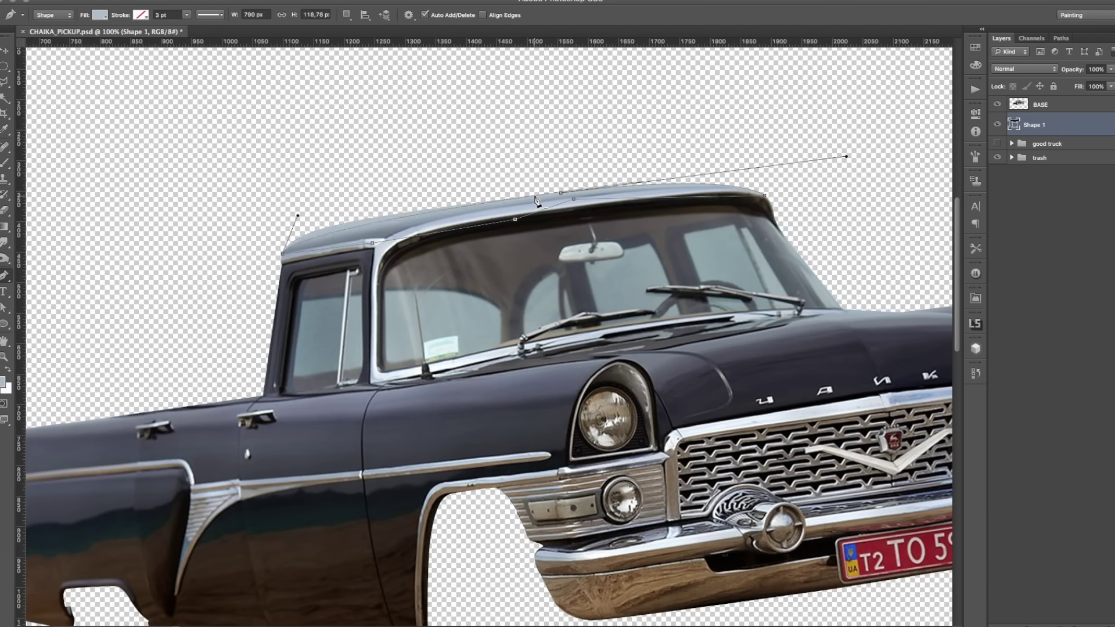
left_click_drag(561, 195, 565, 184)
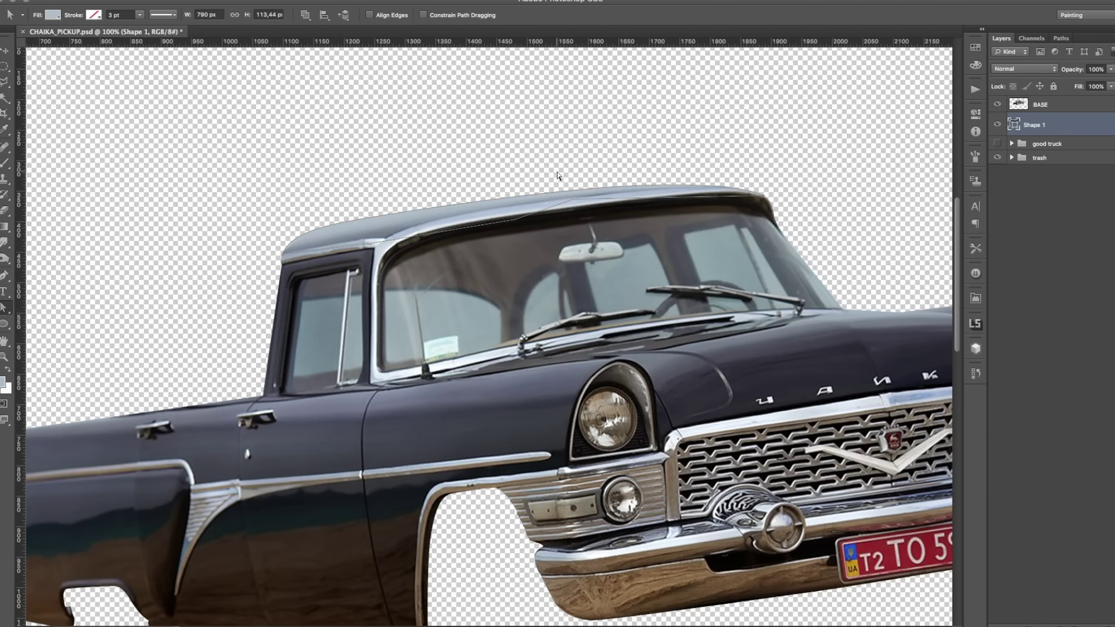
key("ctrl+minus")
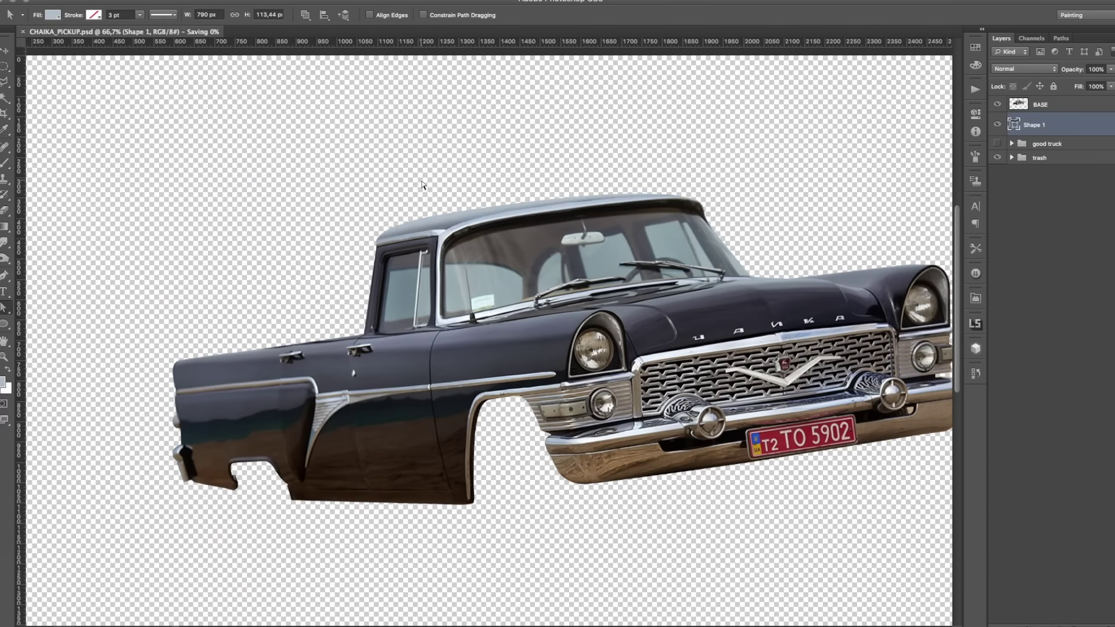
key("z")
key("ctrl+minus")
key("ctrl+g")
Name the new group BASE and prepare a smaller Clone Stamp brush near the doors.
double_click(1042, 103)
type("SE")
key("Return")
key("ctrl+plus")
key("ctrl+plus")
key("ctrl+plus")
key("s")
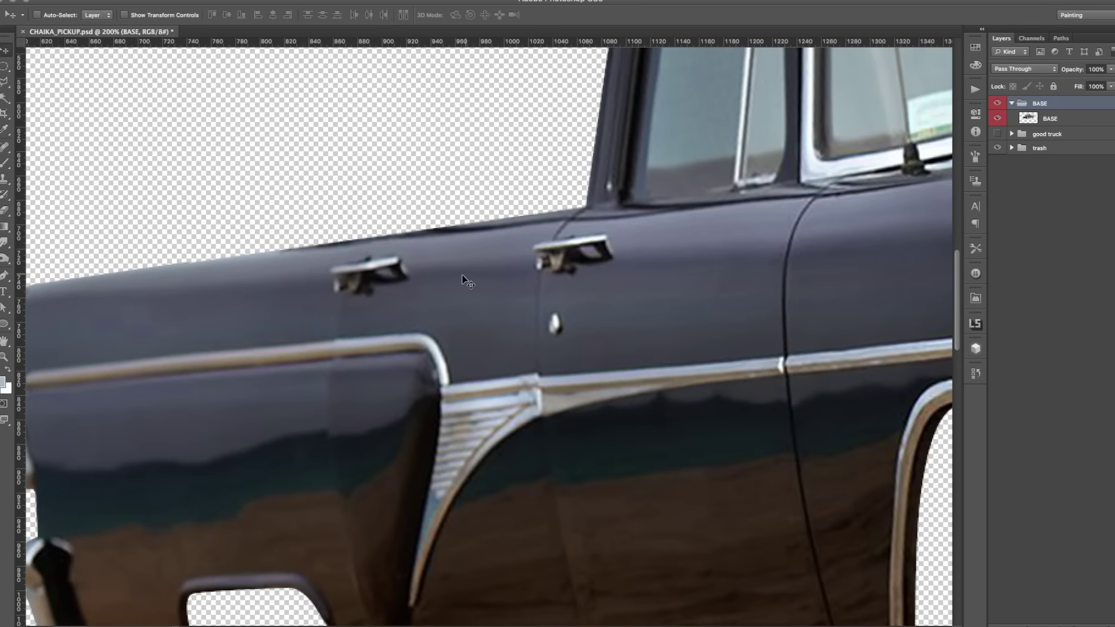
key("alt+bracketleft")
scroll(263, 286, "left", 1)
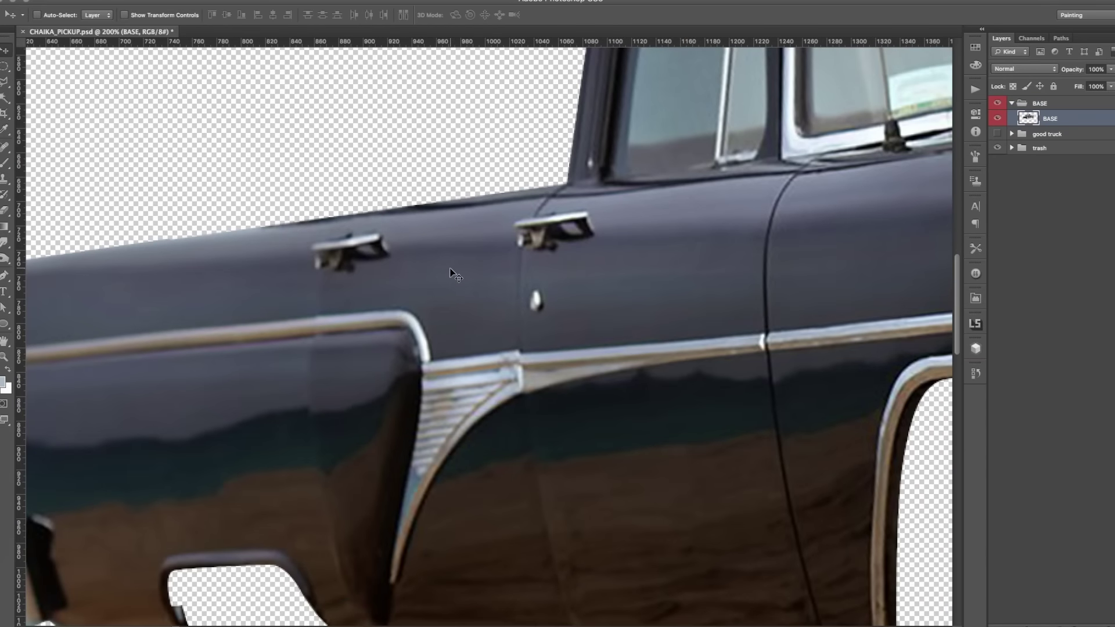
Copy a lassoed clean panel patch to its own layer and move it over the rear door handle.
key("l")
left_click(416, 218)
key("ctrl+j")
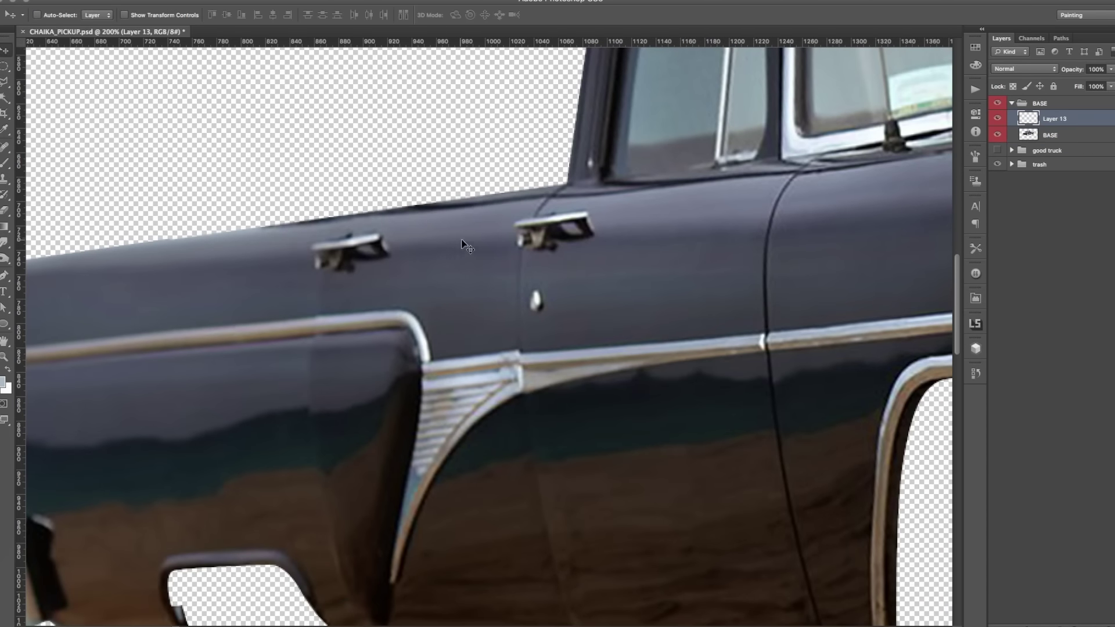
key("ctrl+t")
left_click_drag(461, 238, 351, 239)
key("Return")
key("e")
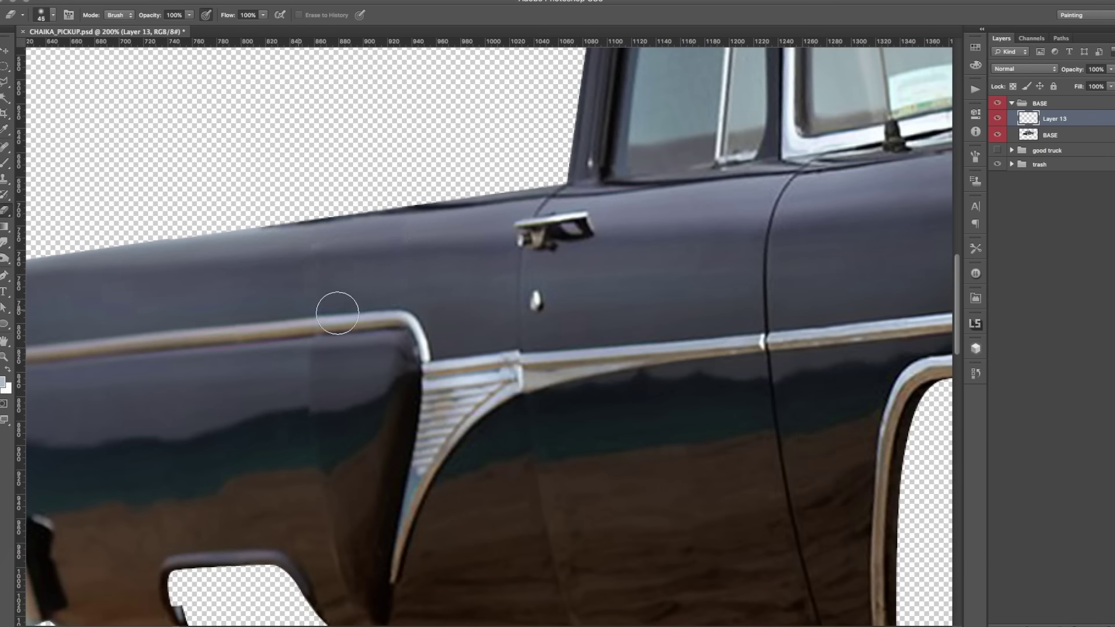
Clone Stamp over the patched fender seams to blend them into the body.
key("s")
key("ctrl+0")
scroll(406, 336, "up", 3)
key("alt+bracketleft")
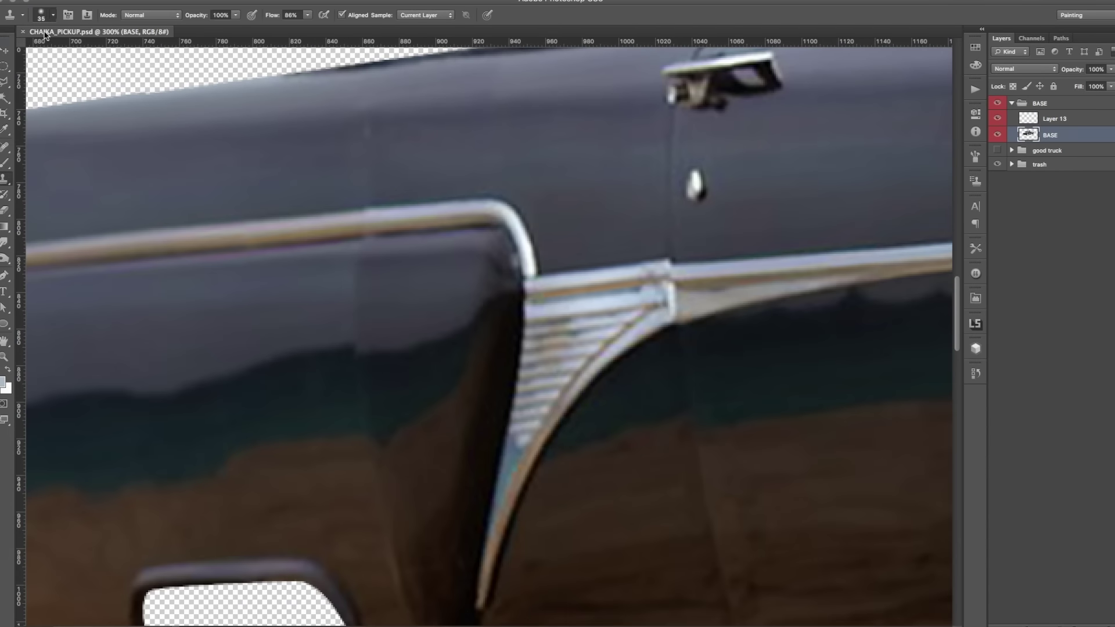
scroll(383, 395, "down", 3)
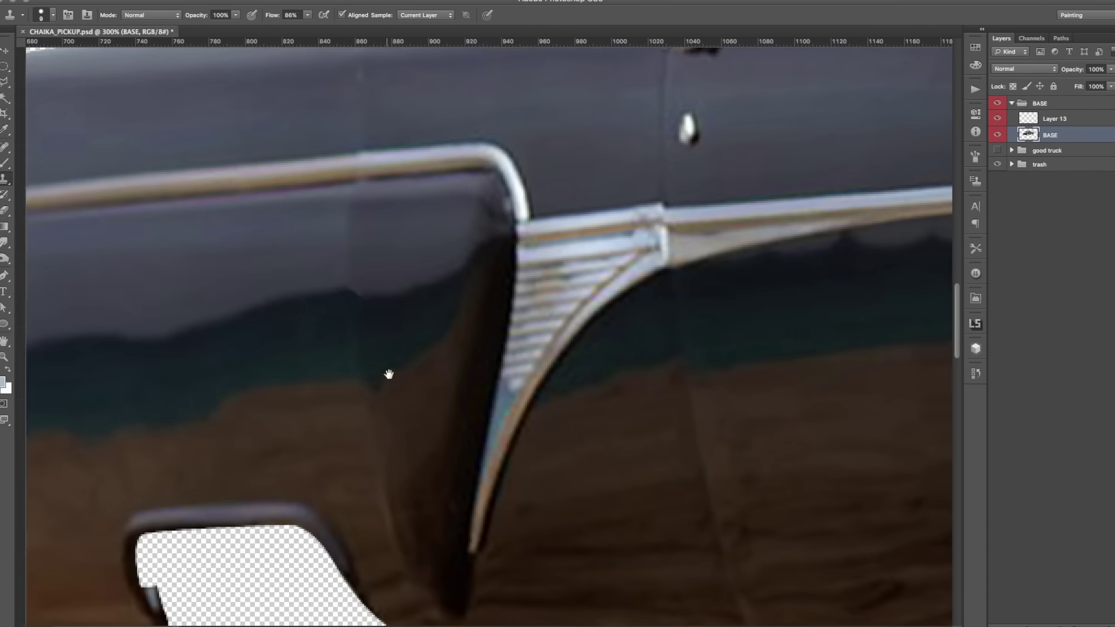
scroll(388, 366, "down", 3)
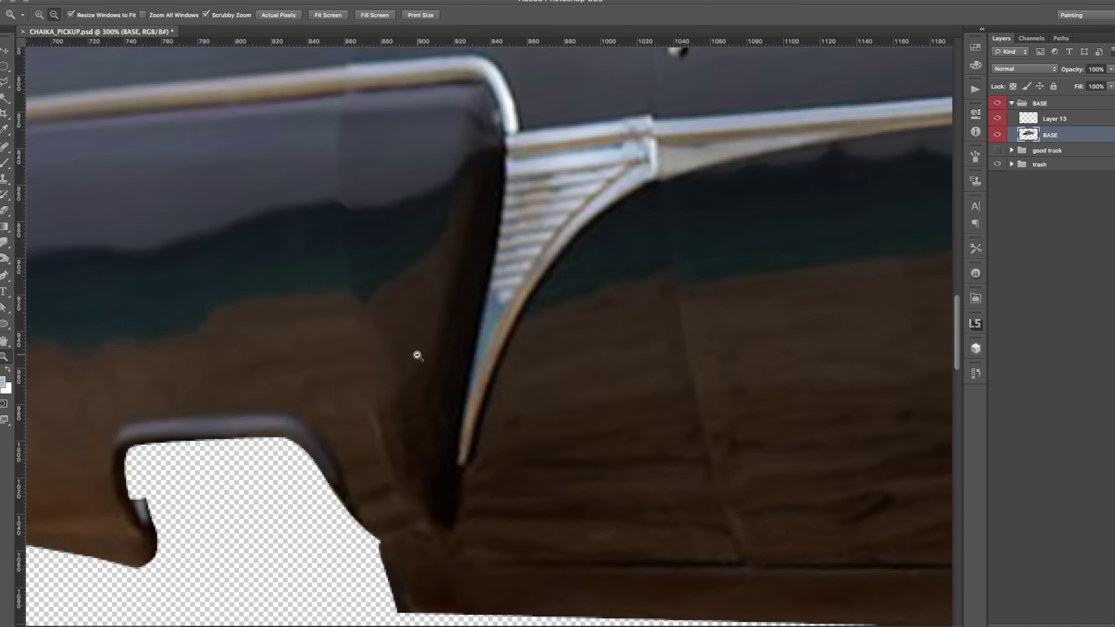
scroll(411, 316, "down", 1)
Merge the patch layer into the body layer as Layer 13.
right_click(1050, 135)
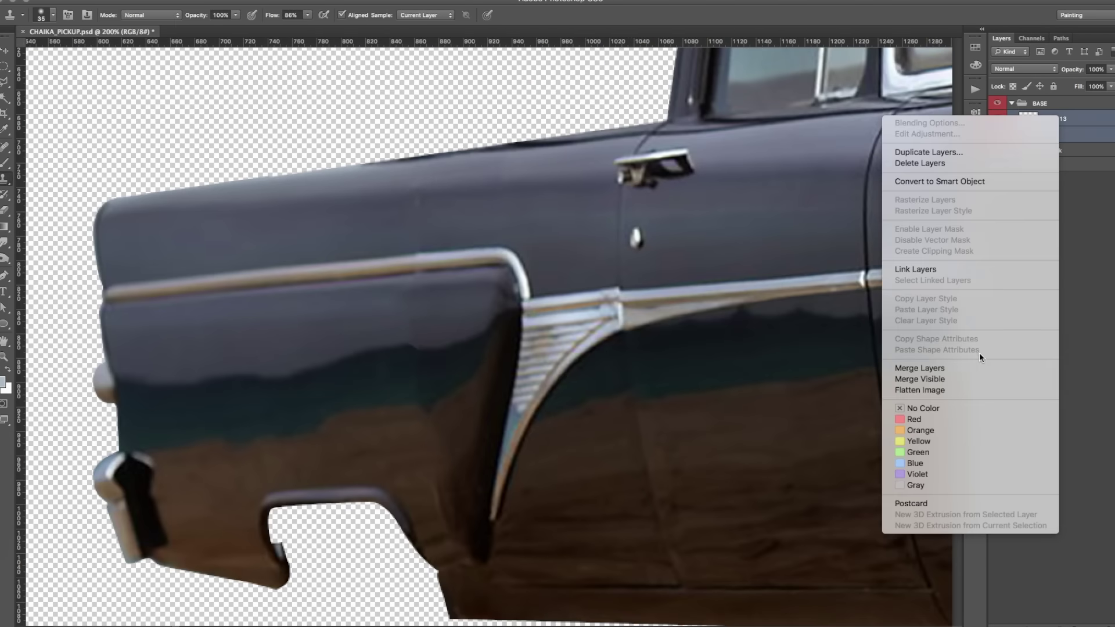
left_click(979, 353)
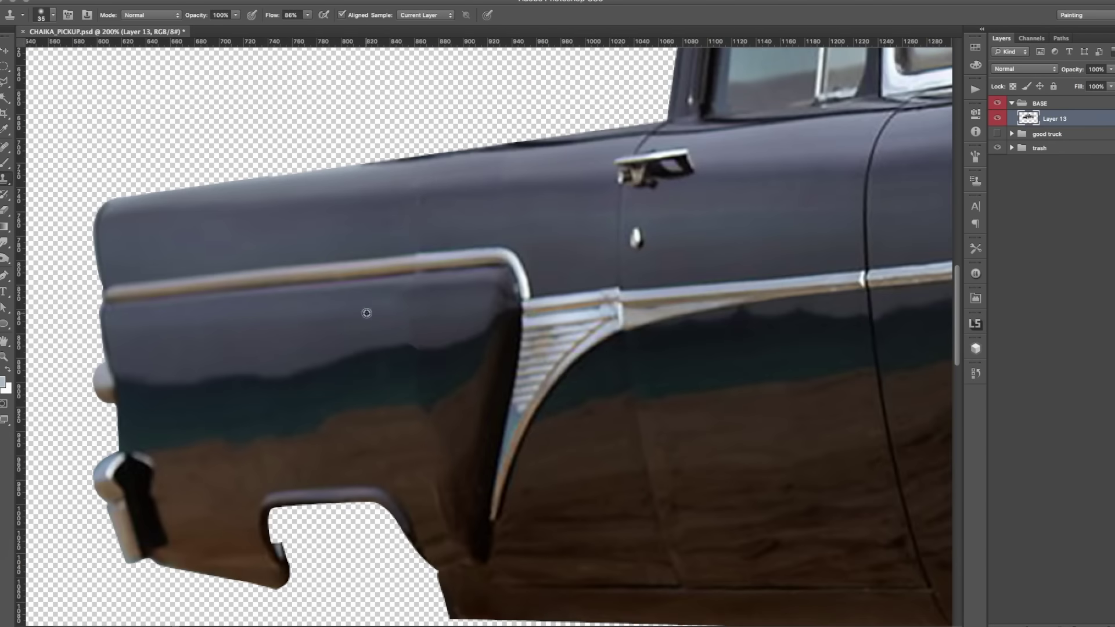
scroll(418, 355, "down", 3)
scroll(348, 372, "down", 1)
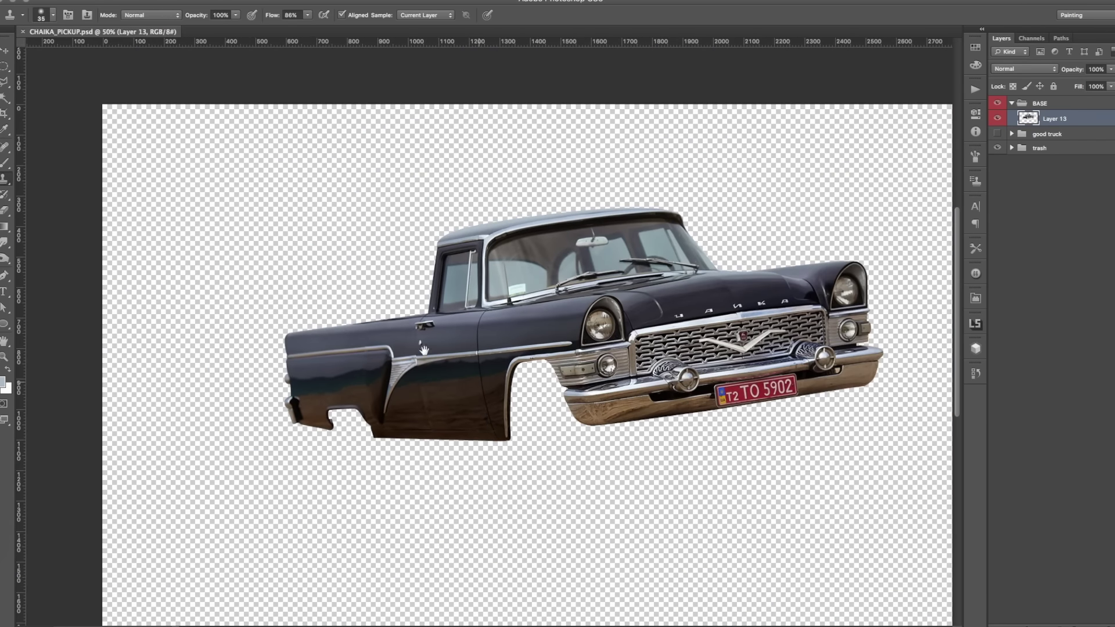
Draw a Pen shape squaring off the back of the cab roof.
scroll(469, 147, "up", 4)
key("p")
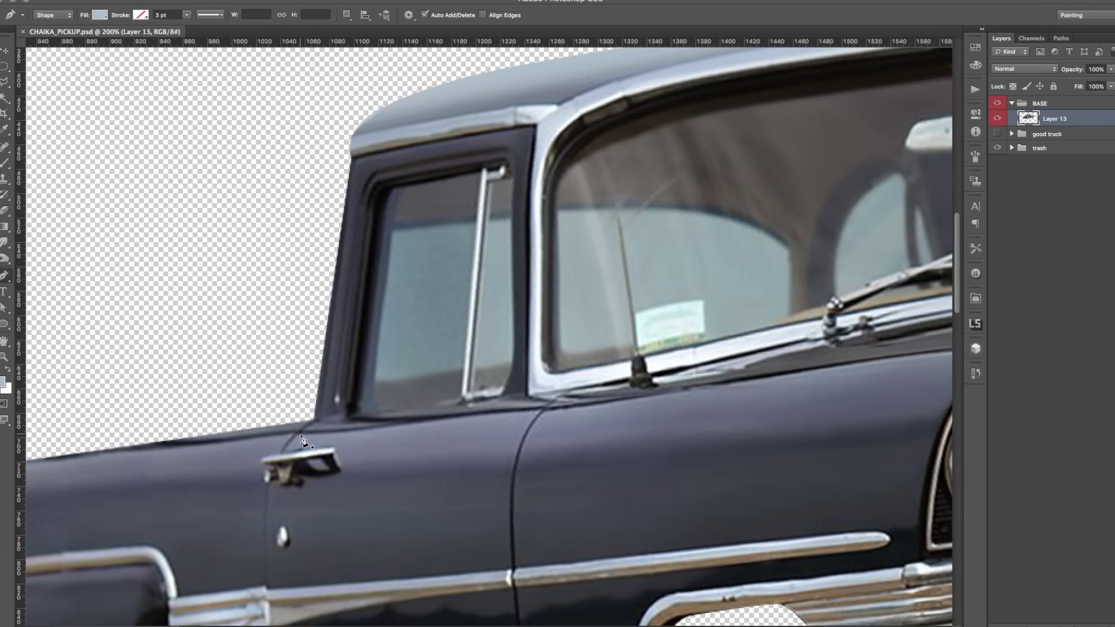
left_click(296, 420)
scroll(335, 141, "up", 3)
left_click(326, 251)
left_click(702, 158)
left_click(287, 518)
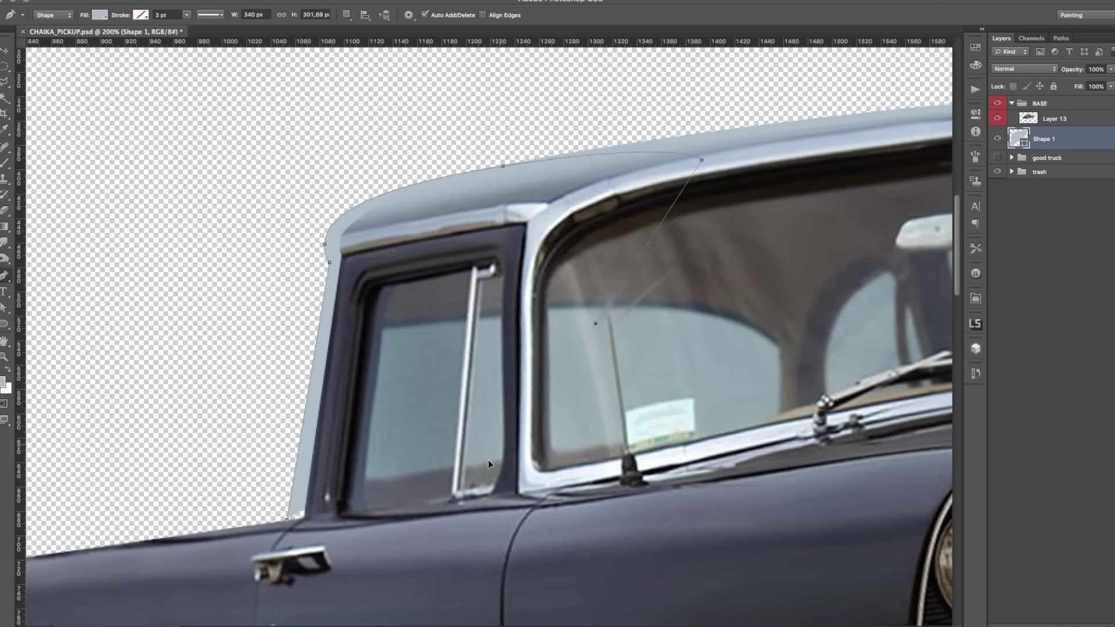
key("a")
scroll(278, 467, "down", 3)
Fill the cab-back shape with the sampled dark body colour and nudge it into place.
key("i")
left_click(354, 337)
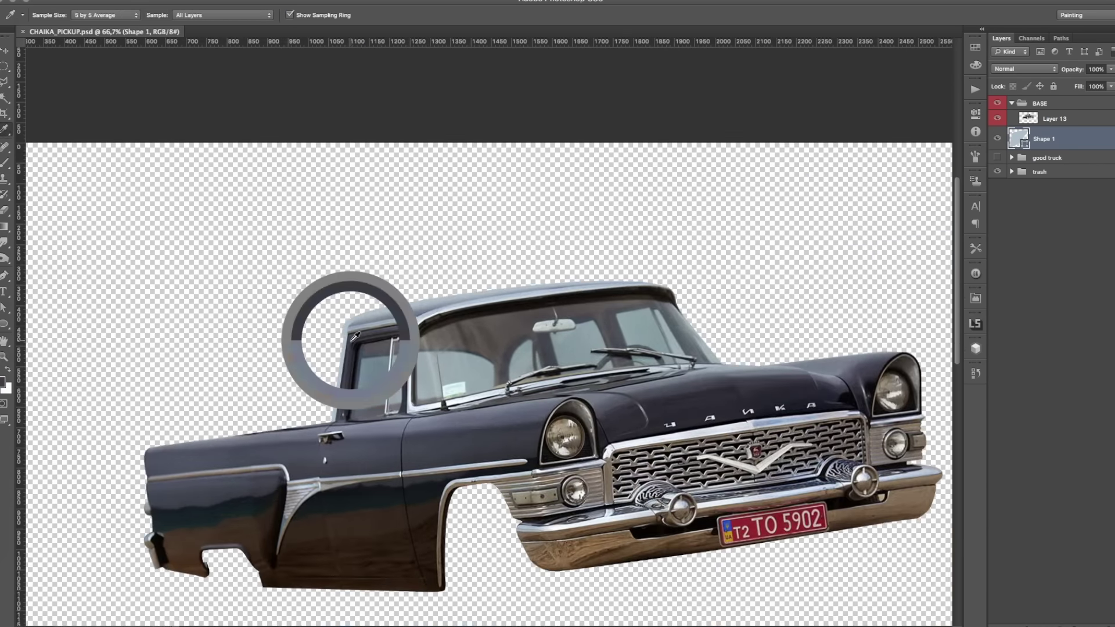
key("alt+BackSpace")
key("v")
scroll(388, 331, "down", 1)
left_click_drag(432, 356, 433, 358)
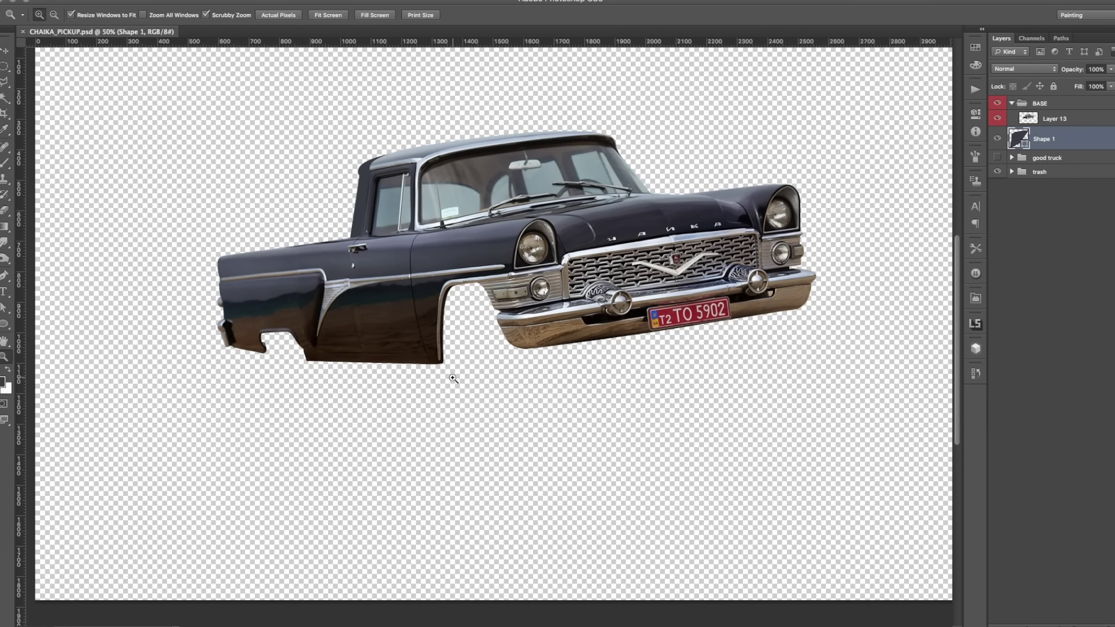
scroll(406, 273, "up", 3)
Copy the roof edge trim to a new layer and move it down onto the new cab back.
key("alt+]")
key("l")
key("ctrl+shift+alt+n")
key("v")
left_click_drag(393, 244, 390, 219)
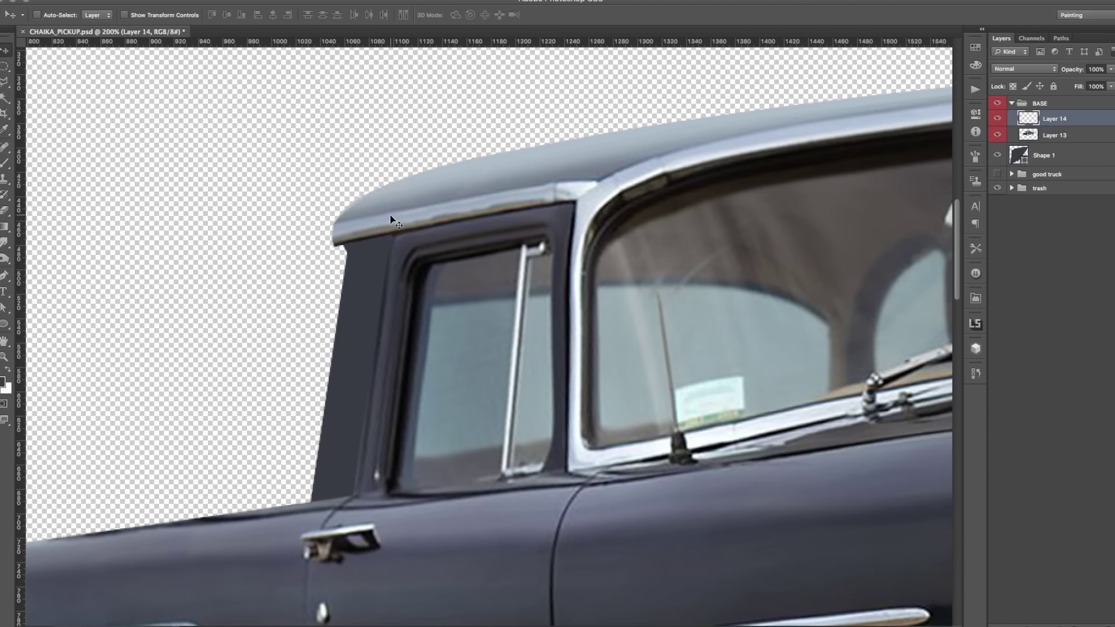
scroll(391, 219, "down", 3)
key("ctrl+minus")
Merge the body pieces into Layer 14, save, and expand the good truck and trash groups.
left_click(1043, 155, "shift")
right_click(1091, 154)
left_click(929, 400)
key("ctrl+s")
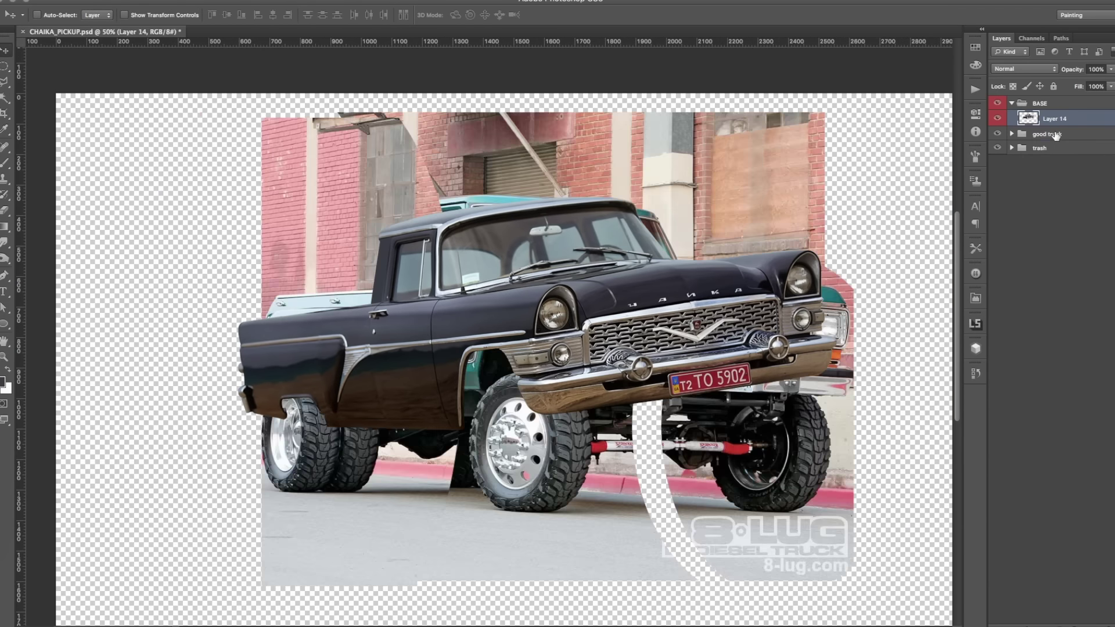
left_click(1045, 134)
left_click(1012, 148)
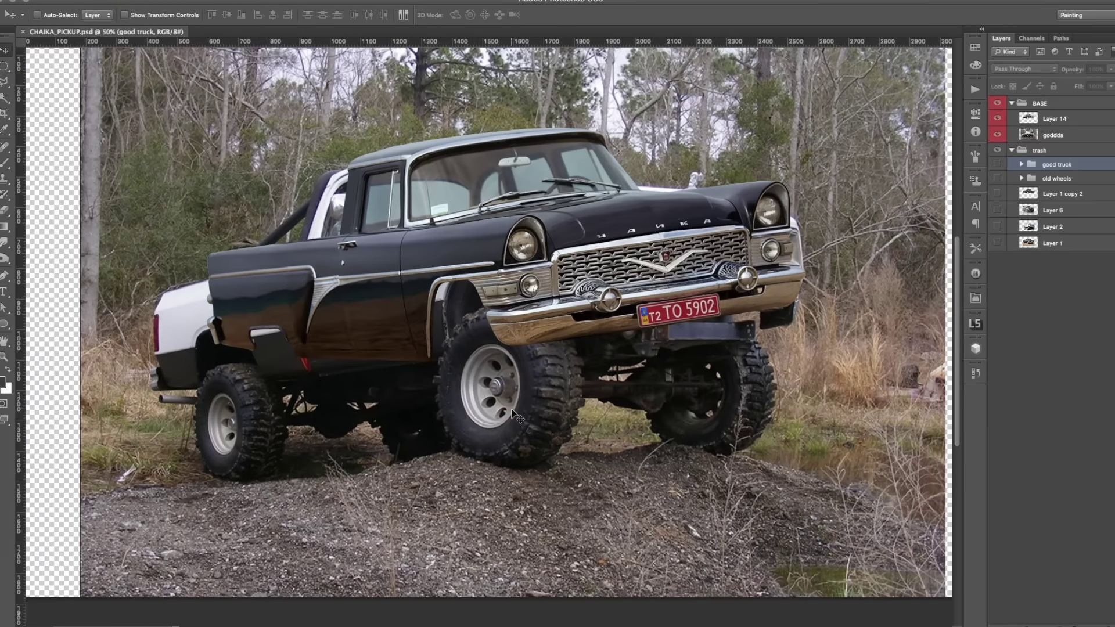
Duplicate the goddda truck photo, enlarge it slightly and align it under the Chaika body.
left_click_drag(541, 414, 497, 458)
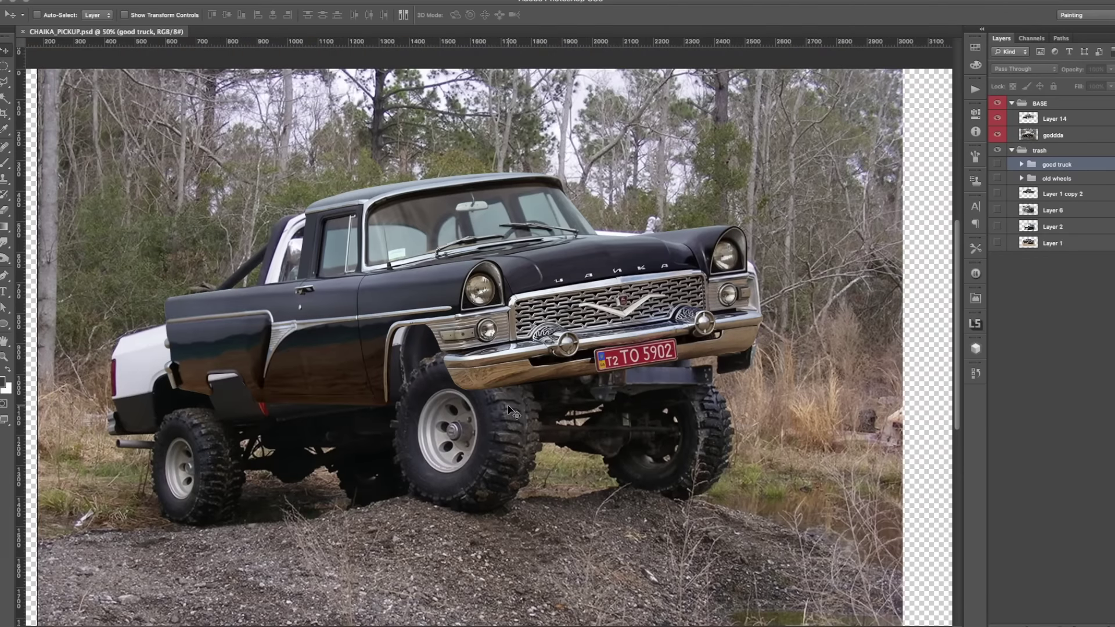
key("ctrl+j")
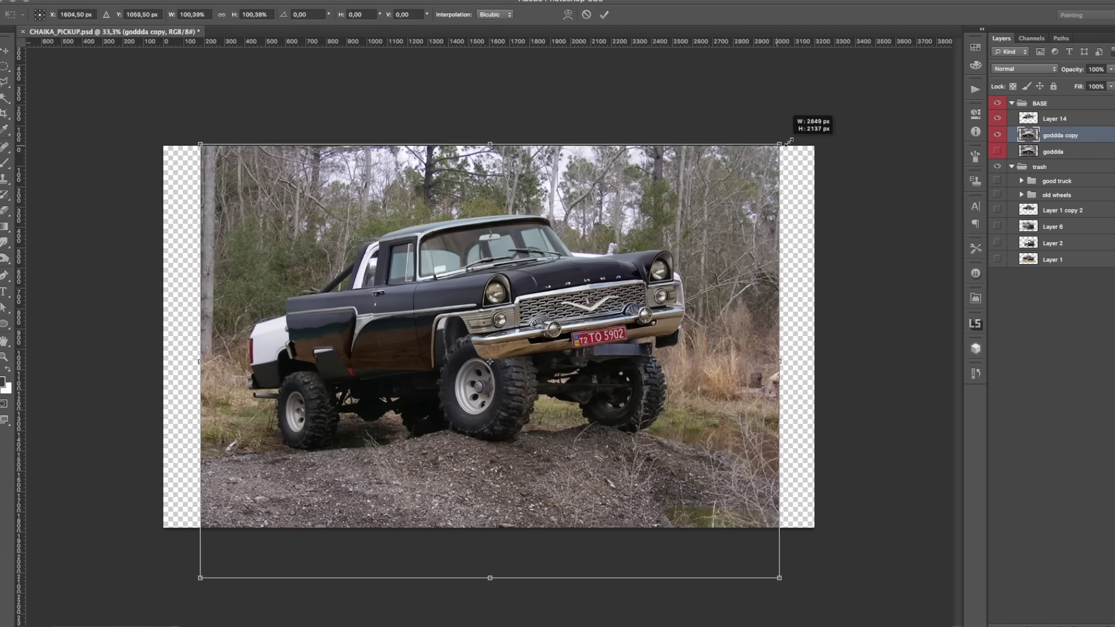
mouse_move(505, 410)
left_mouse_down()
mouse_move(741, 322)
mouse_move(439, 423)
mouse_move(409, 404)
left_mouse_up()
key("z")
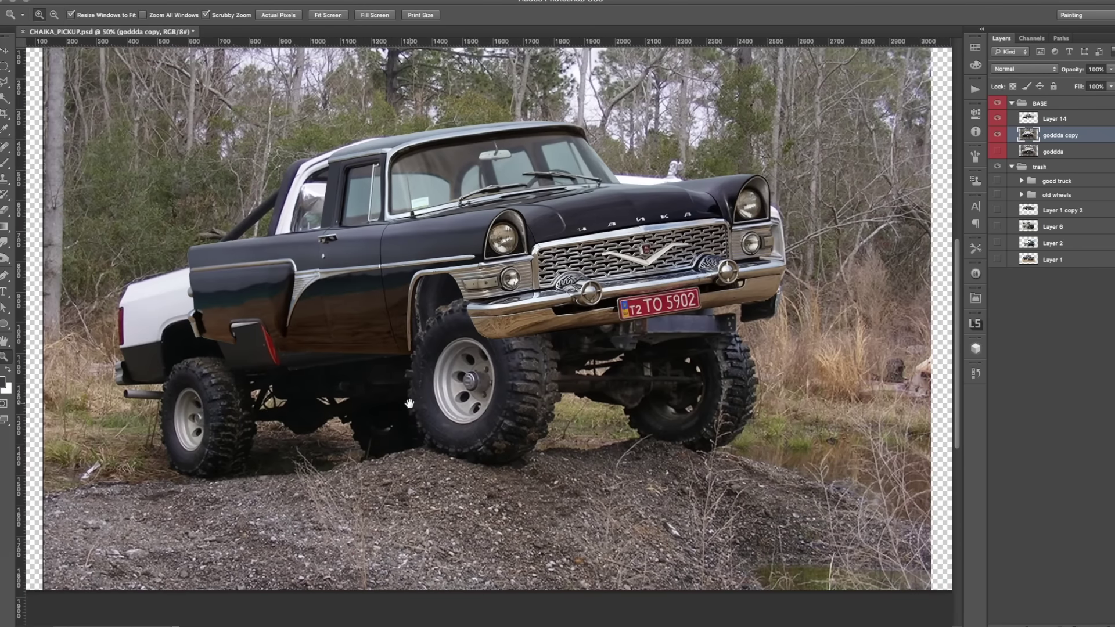
left_click(997, 135)
left_click(997, 152)
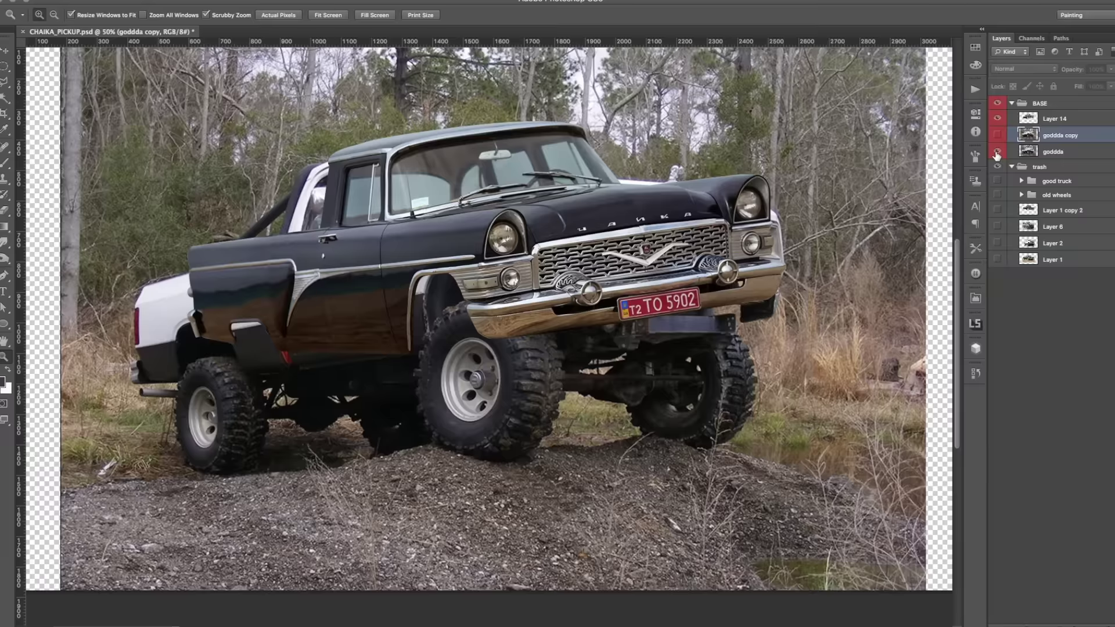
left_click(997, 135)
left_click(996, 135)
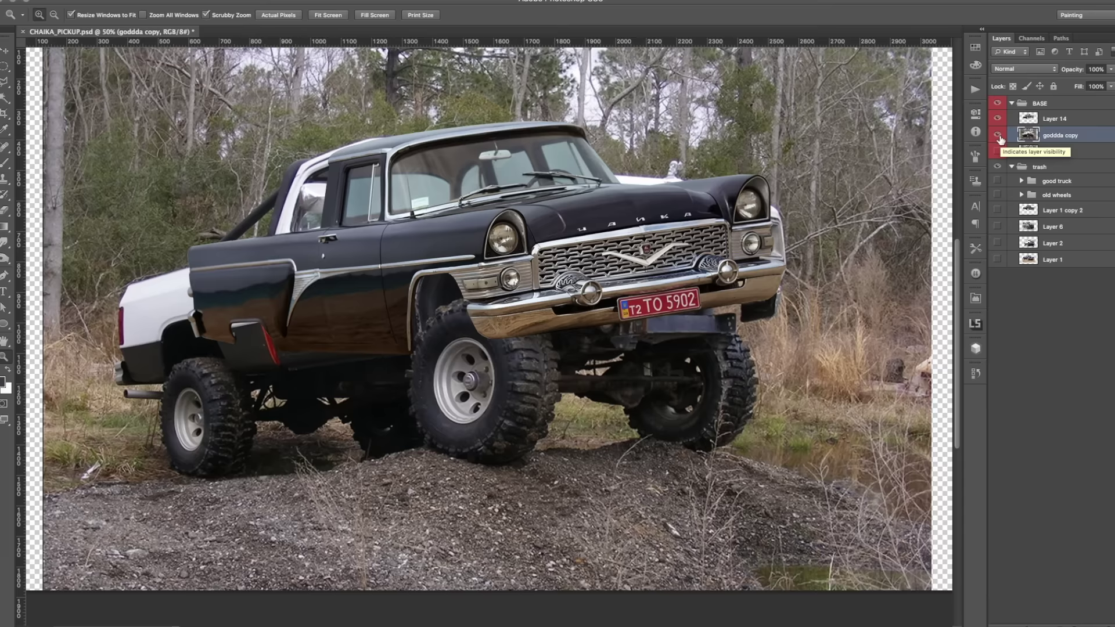
key("v")
left_click_drag(726, 437, 709, 421)
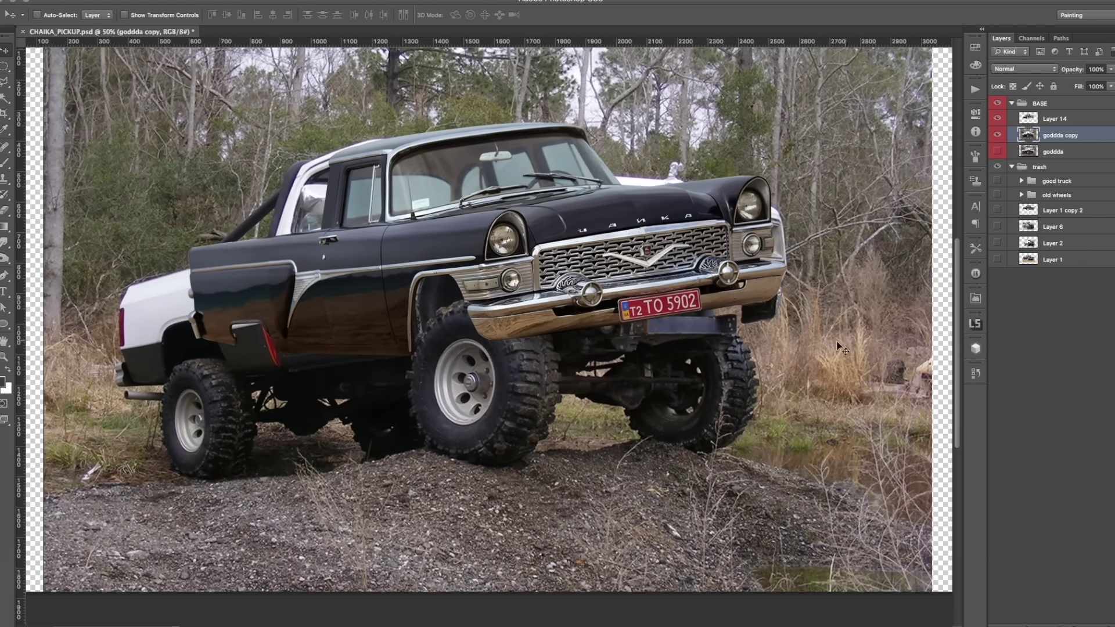
Move the original goddda photo into the trash group and save the document.
left_click_drag(1047, 151, 1040, 167)
left_click(1011, 151)
key("ctrl+s")
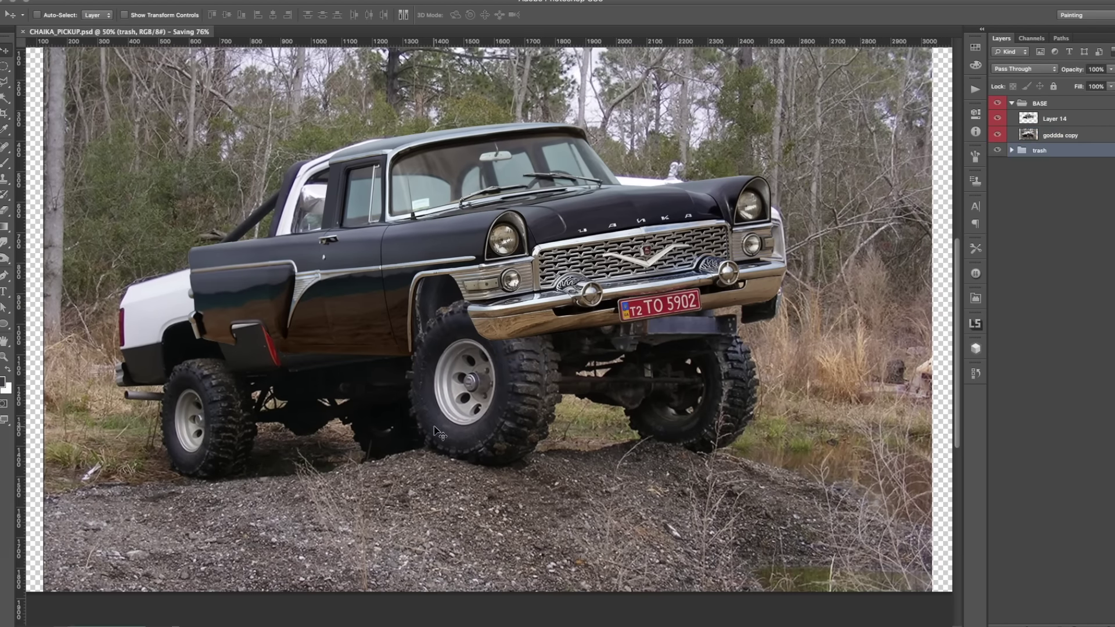
key("ctrl+minus")
key("ctrl+plus")
key("ctrl+minus")
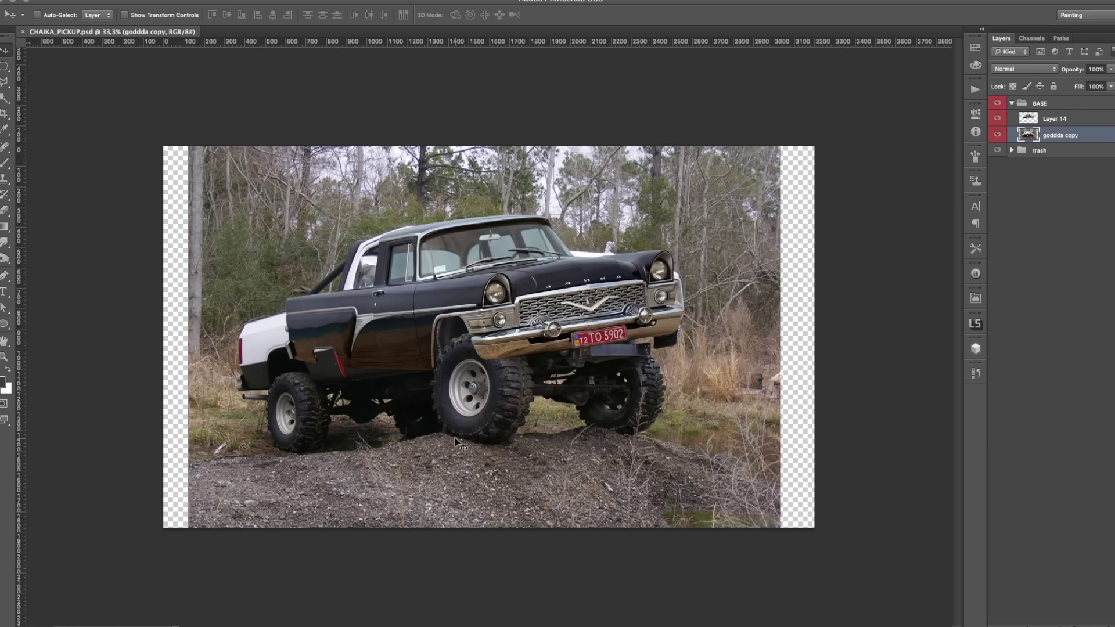
Make another copy of the truck photo, shift it right and erase it over the truck.
key("ctrl+plus")
key("ctrl+minus")
key("ctrl+j")
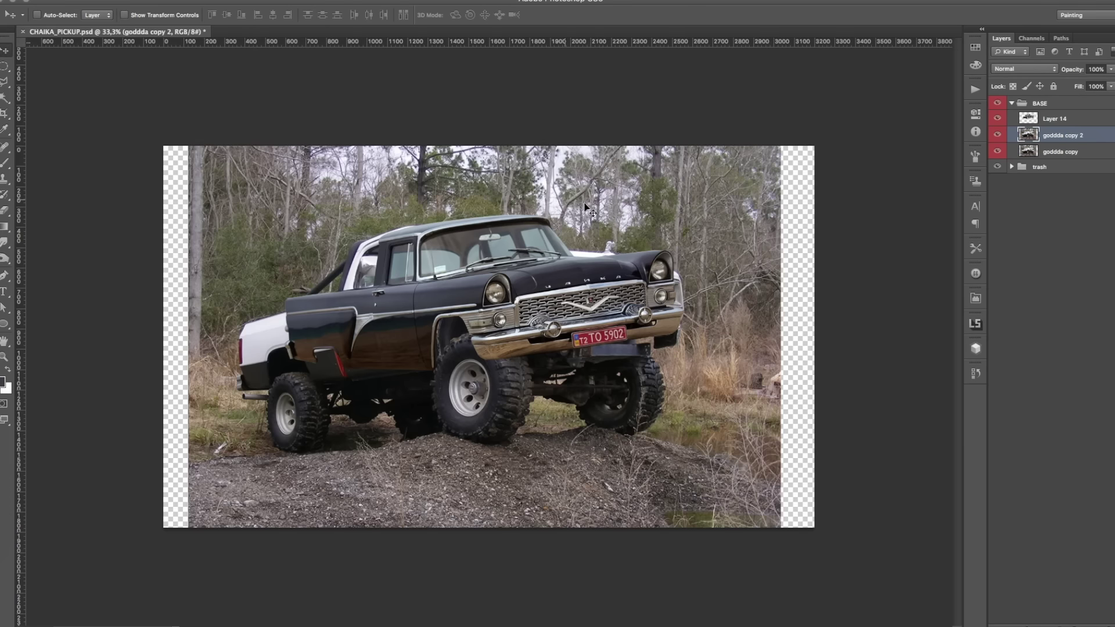
left_click_drag(175, 198, 219, 197)
key("e")
mouse_move(187, 237)
left_mouse_down()
mouse_move(610, 163)
mouse_move(703, 520)
mouse_move(684, 527)
left_mouse_up()
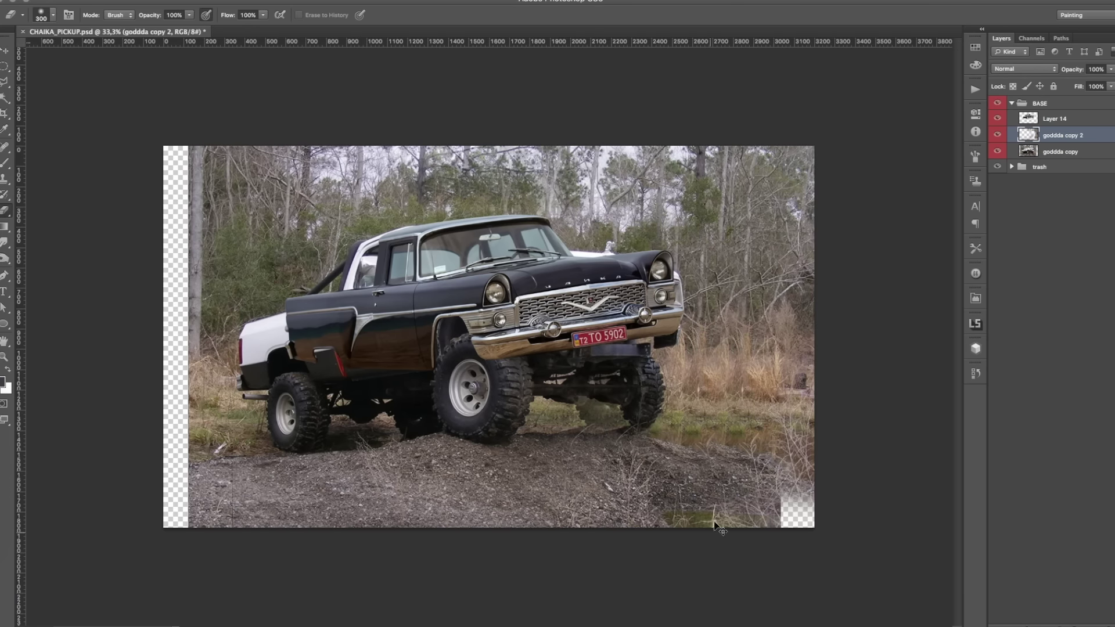
Widen the patch copy to cover the right edge and merge it into the photo.
key("ctrl+t")
left_click_drag(861, 362, 755, 320)
key("Return")
key("ctrl+e")
key("ctrl+plus")
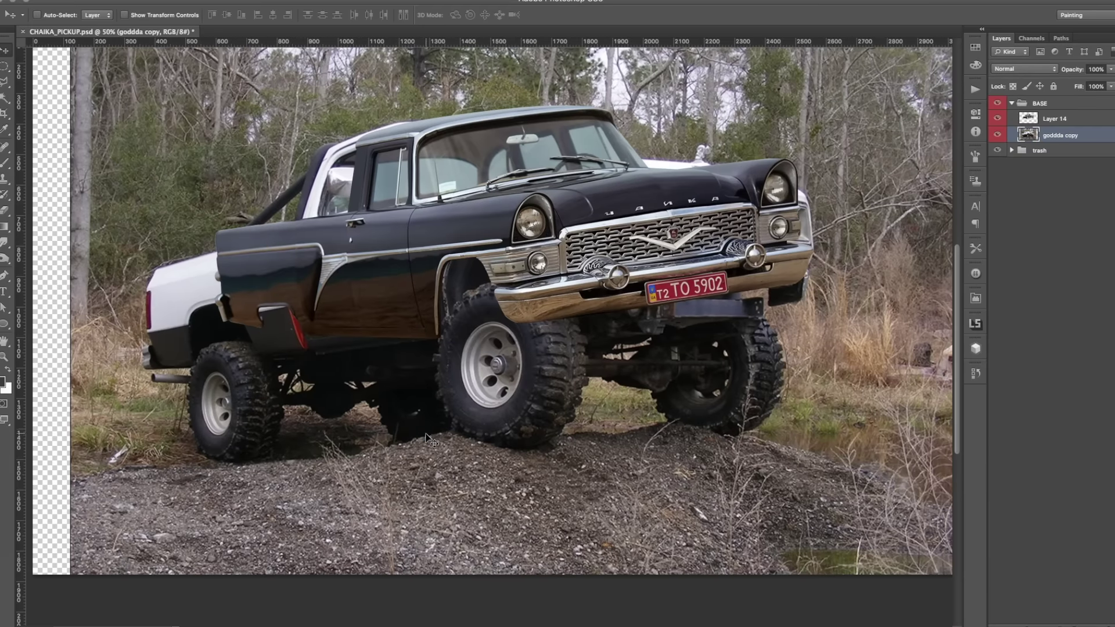
key("ctrl+plus")
key("ctrl+minus")
key("ctrl+minus")
key("ctrl+plus")
key("ctrl+minus")
Hide the Chaika body and draw a filled shape under the white truck between the wheels.
key("w")
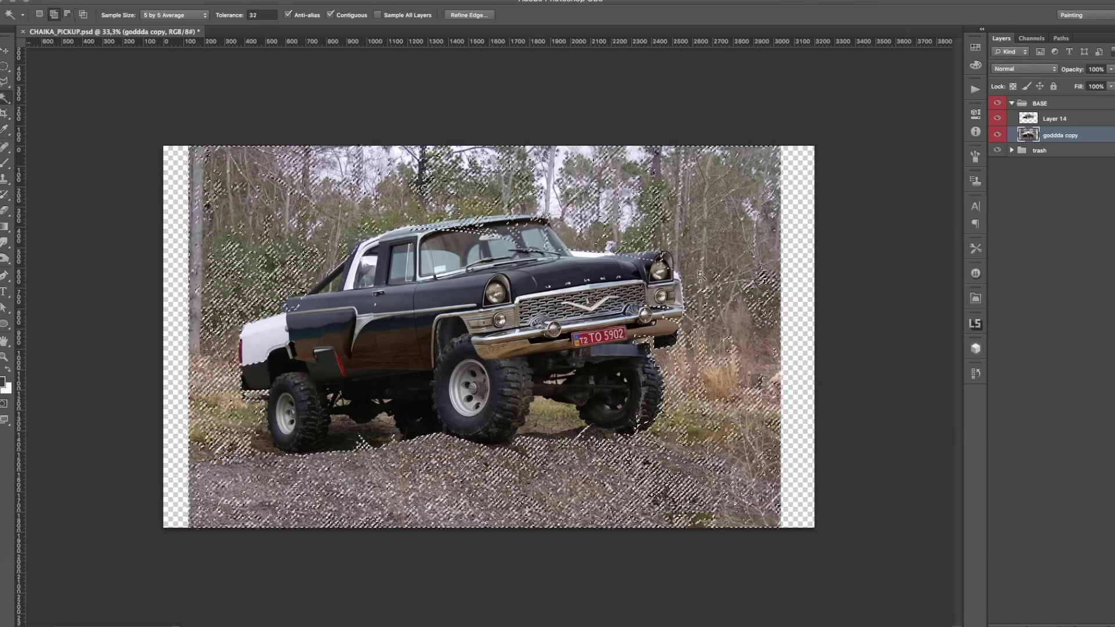
key("ctrl+plus")
key("ctrl+plus")
left_click(997, 118)
key("ctrl+plus")
key("p")
left_click(411, 349)
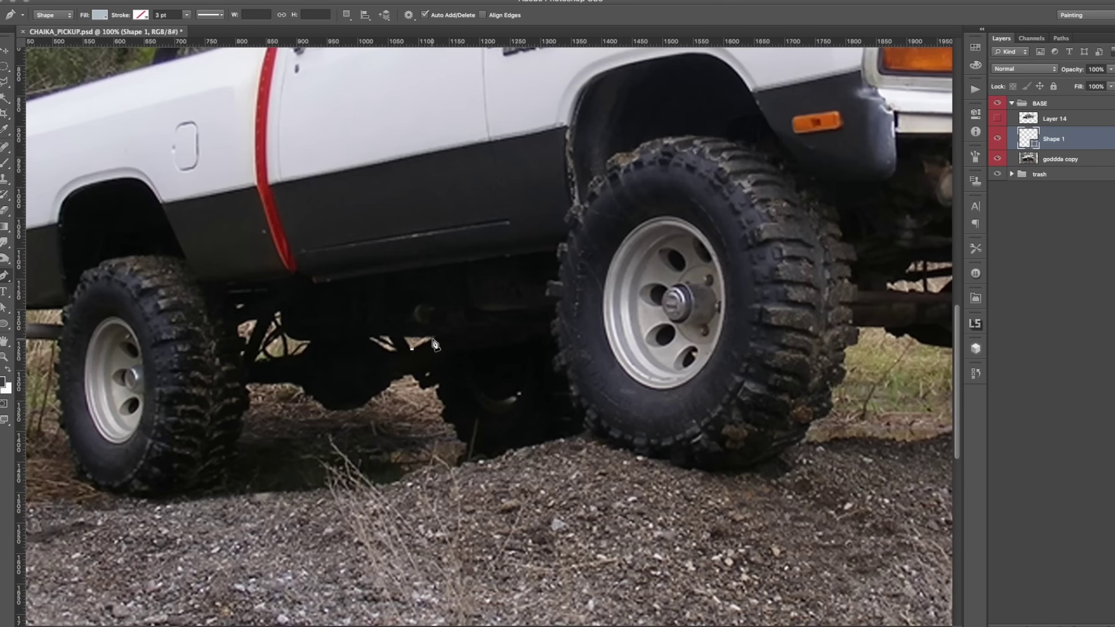
mouse_move(440, 386)
left_mouse_down()
mouse_move(456, 432)
mouse_move(531, 450)
mouse_move(555, 343)
mouse_move(527, 253)
left_mouse_up()
mouse_move(296, 292)
left_mouse_down()
mouse_move(143, 291)
mouse_move(518, 365)
left_mouse_up()
Refine the shape over the rear wheel and nudge the rear dual wheels down and right.
key("a")
key("p")
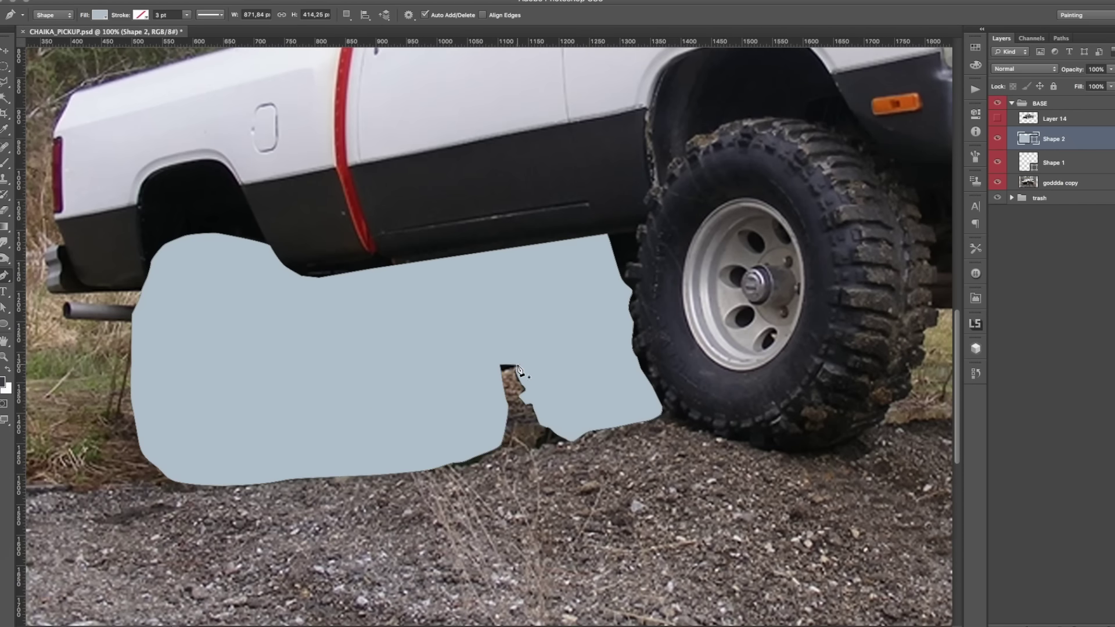
key("a")
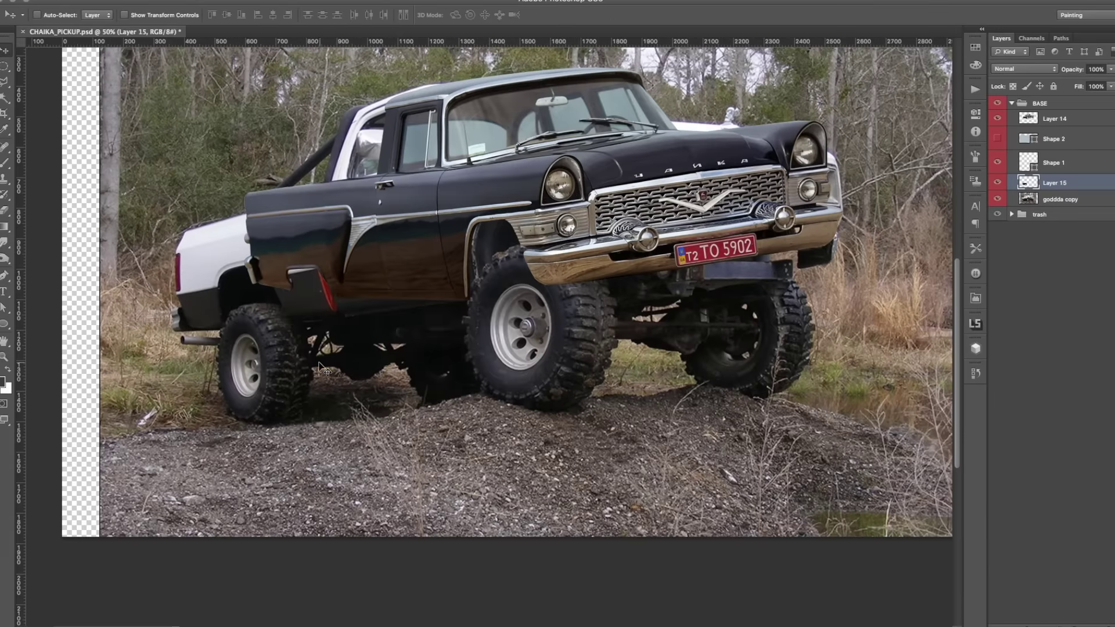
left_click_drag(510, 281, 474, 370)
Add Layer 17 above the goddda copy with a dark grey patch over the rear wheels.
left_click(1059, 200)
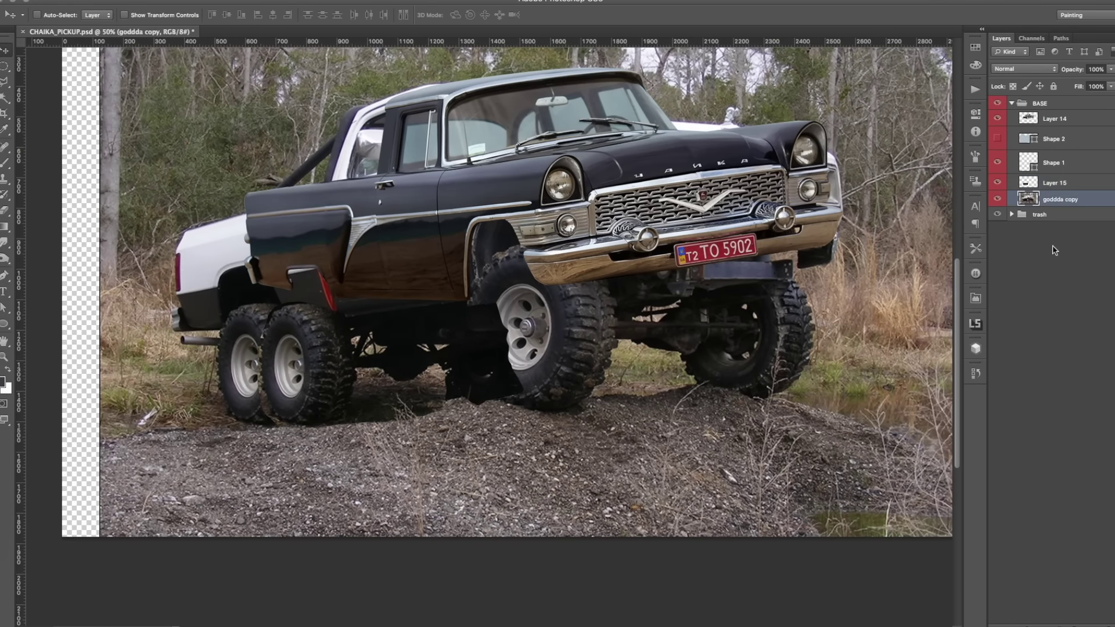
key("ctrl+shift+alt+n")
key("b")
mouse_move(482, 273)
left_mouse_down()
mouse_move(241, 316)
mouse_move(215, 406)
left_mouse_up()
key("v")
left_click(997, 182)
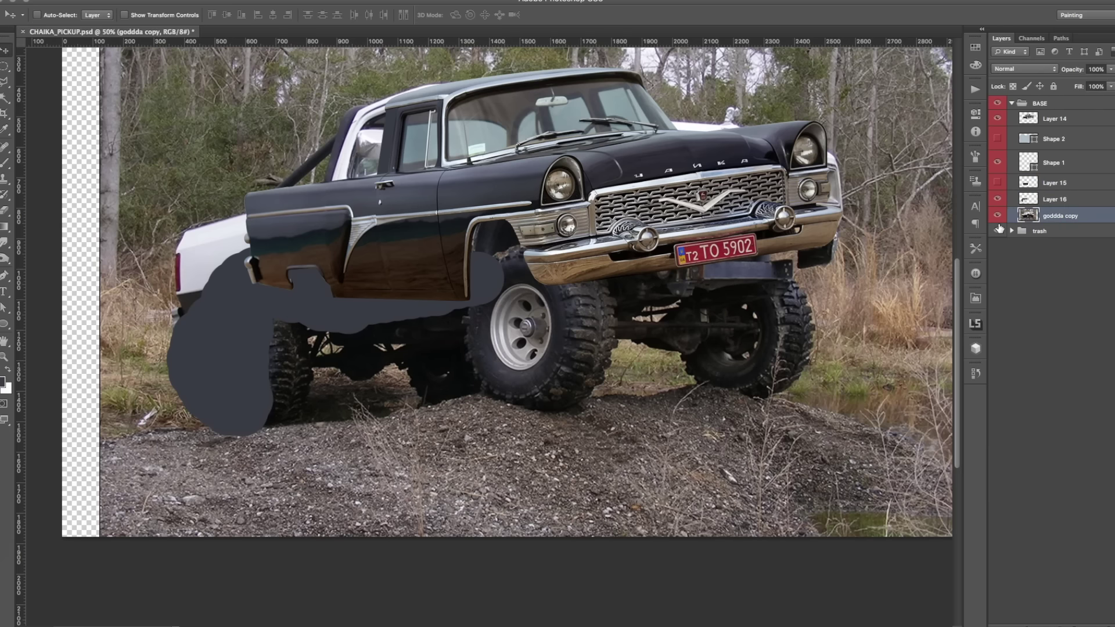
left_click(998, 200)
Trace a grey Shape 3 outline around the front wheel arch and lower truck area.
left_click_drag(488, 325, 508, 399)
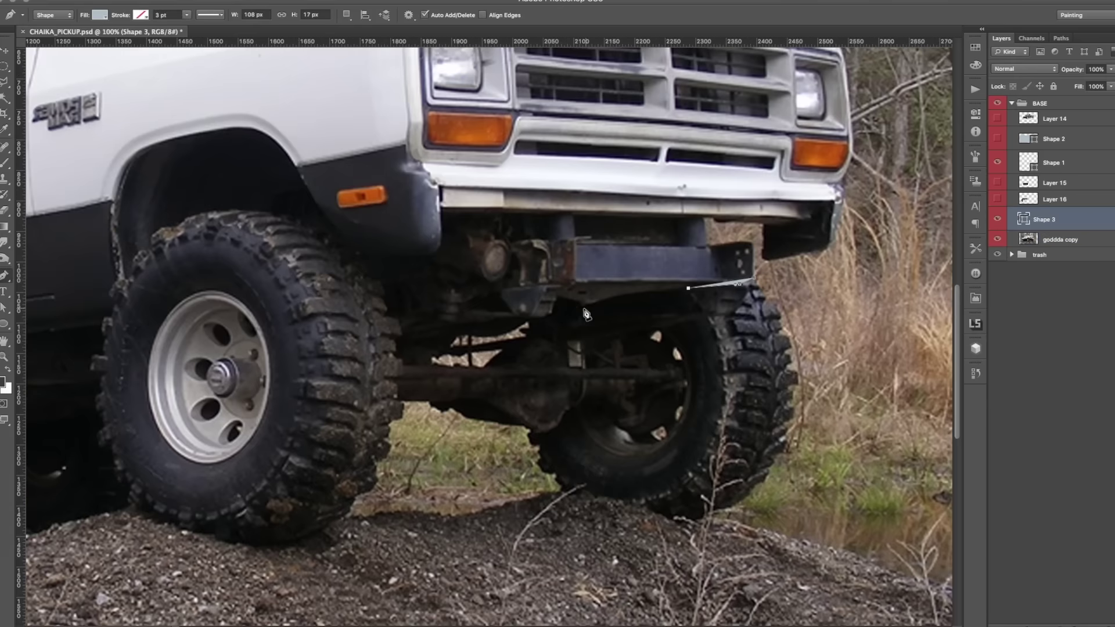
left_click(453, 347)
left_click(461, 295)
left_click(394, 309)
left_click(325, 226)
left_click(191, 208)
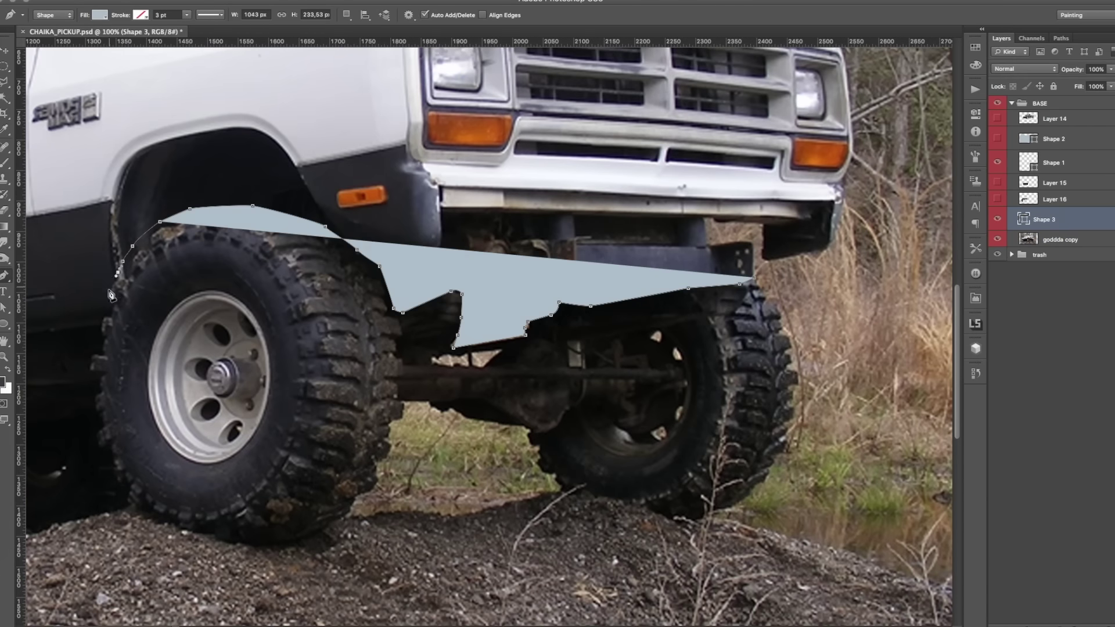
left_click(90, 359)
left_click(124, 511)
left_click(272, 558)
left_click(645, 517)
left_click(720, 517)
left_click(800, 415)
left_click(753, 279)
Hide Shape 3 and softly erase the top of the goddda copy 2 photo.
left_click(996, 219)
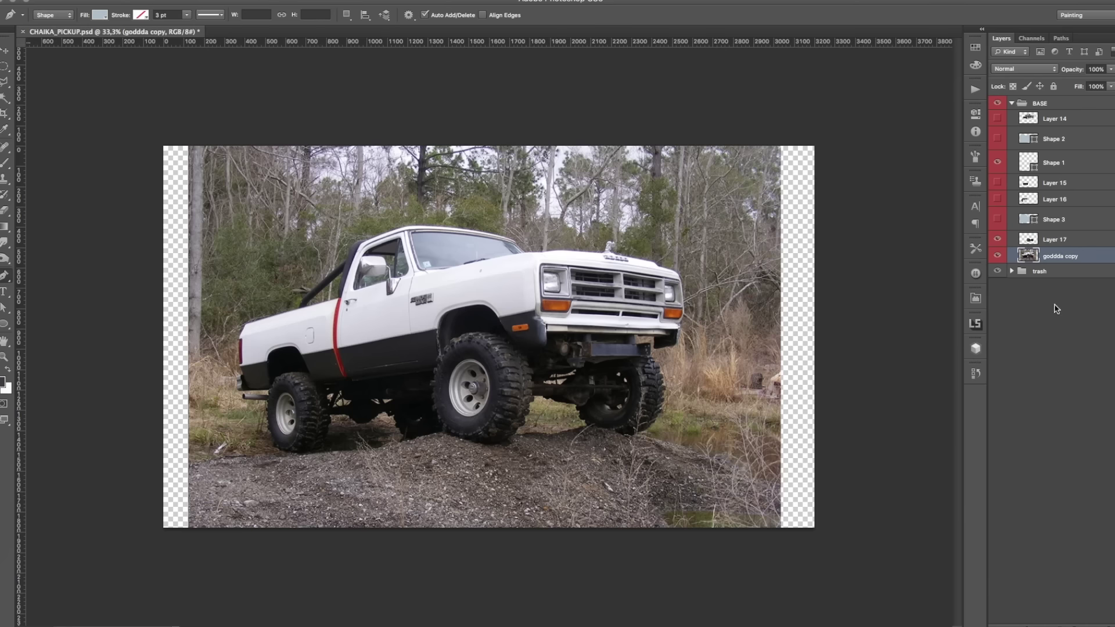
mouse_move(754, 222)
left_mouse_down()
mouse_move(192, 244)
mouse_move(522, 291)
left_mouse_up()
key("l")
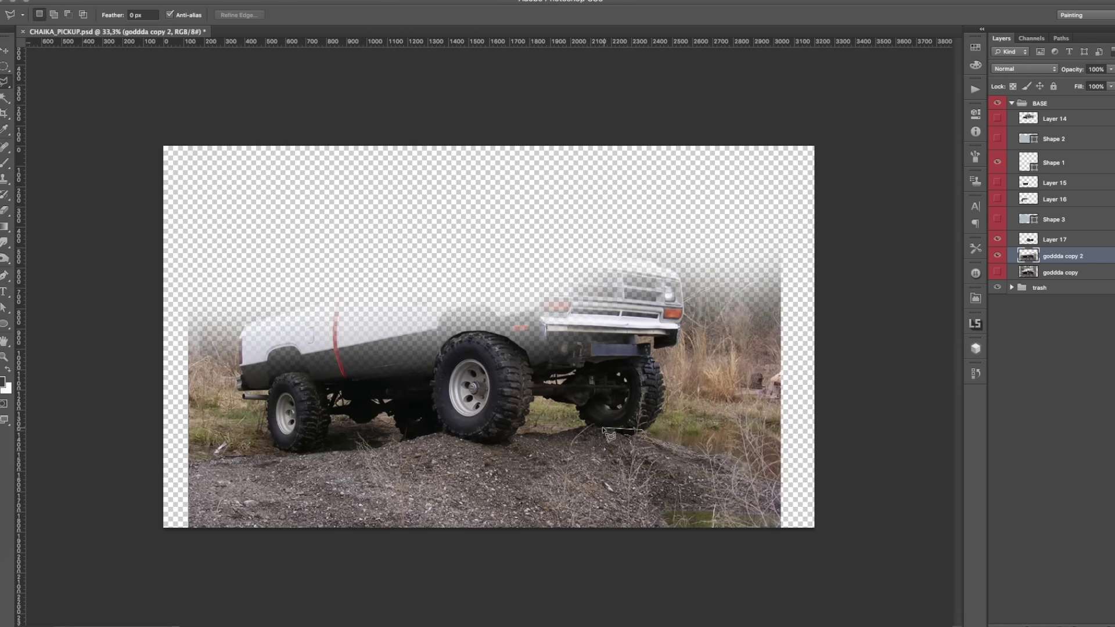
Outline the ground line and delete the old truck body above it.
left_click(806, 575)
left_click(175, 598)
left_click(181, 405)
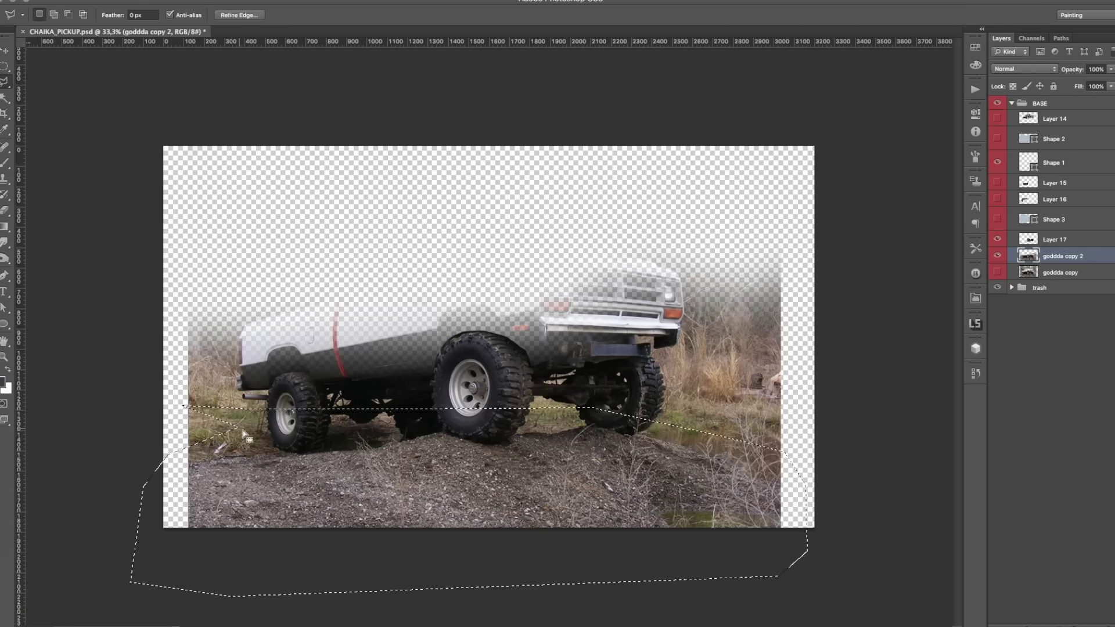
key("ctrl+shift+i")
key("Delete")
Name the wheel layers FRONT WHEELS and BACK WHEELS, placing BACK WHEELS below FRONT WHEELS.
left_click(1064, 232, "shift")
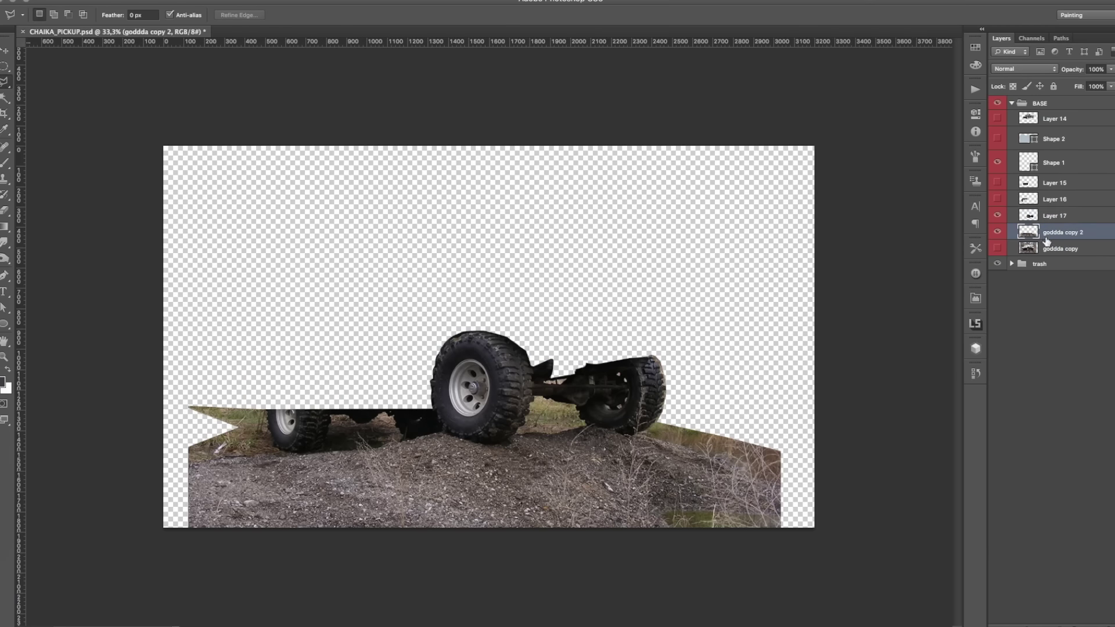
left_click(997, 118)
key("ctrl+plus")
type("v")
type(" WHEELS")
key("Return")
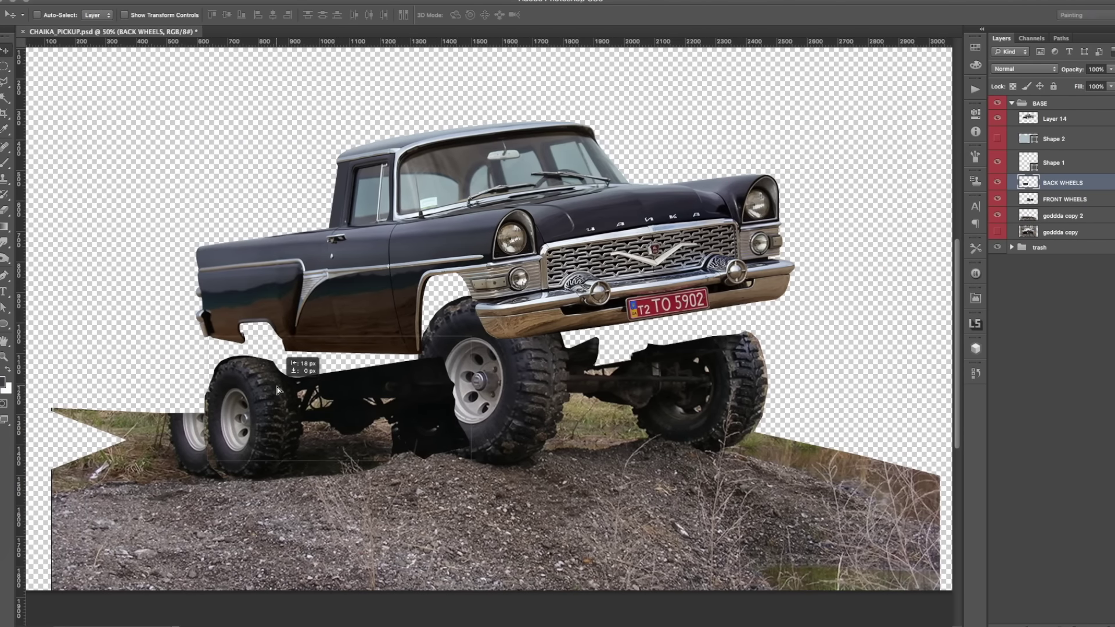
key("ctrl+bracketleft")
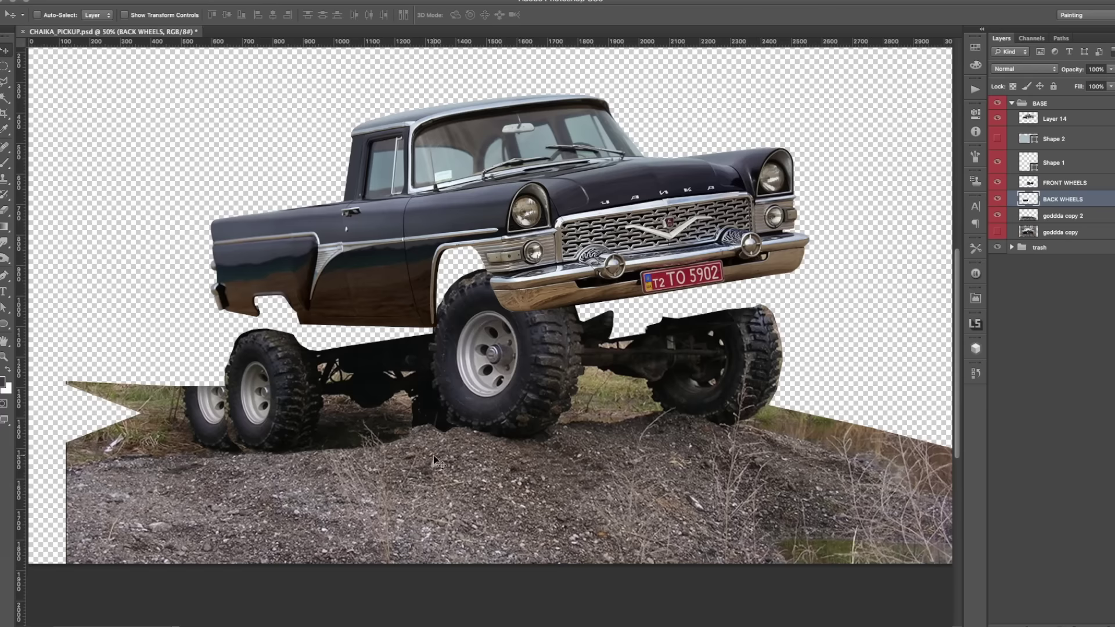
key("alt+bracketright")
Copy an elliptical front-wheel section to a new layer and shift it slightly right.
key("ctrl+t")
left_click_drag(781, 439, 769, 424)
key("Escape")
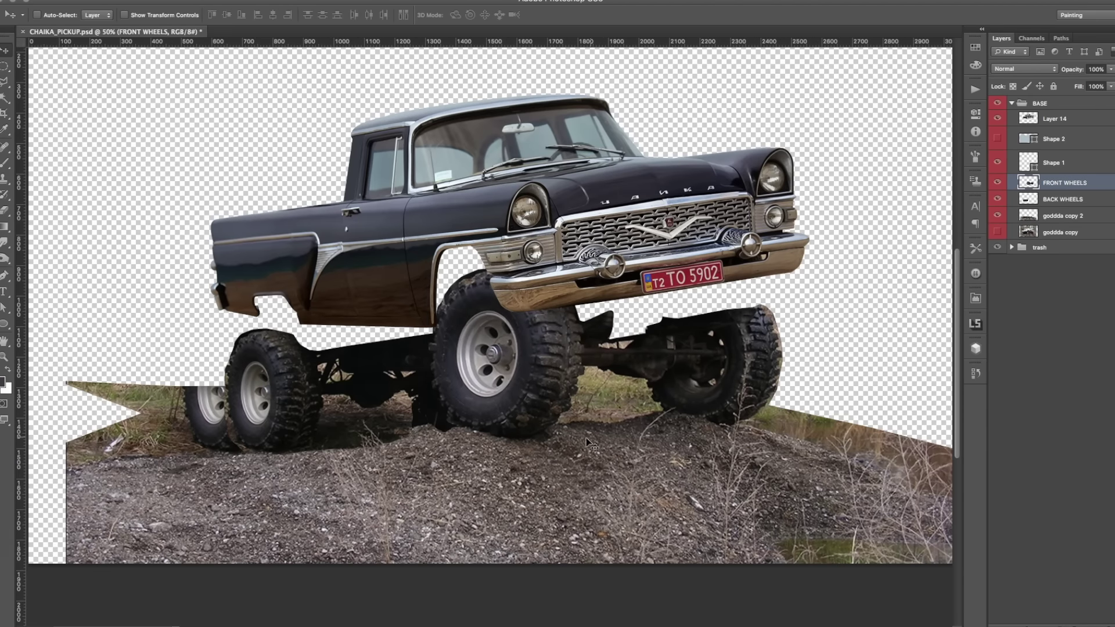
key("m")
left_click_drag(845, 239, 605, 480)
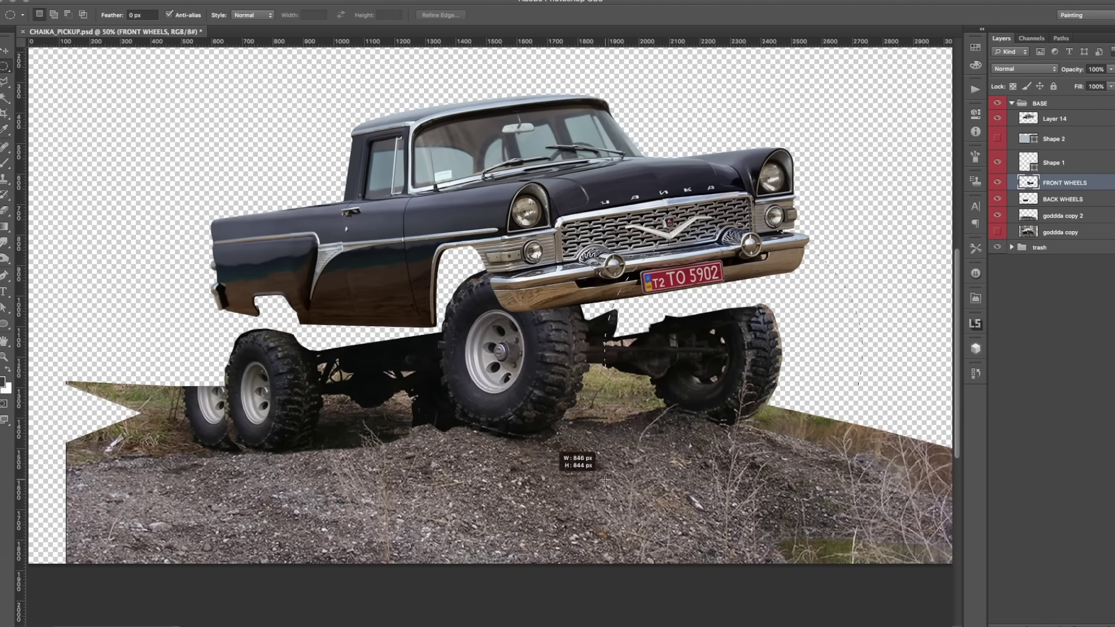
left_click(775, 293)
key("ctrl+shift+j")
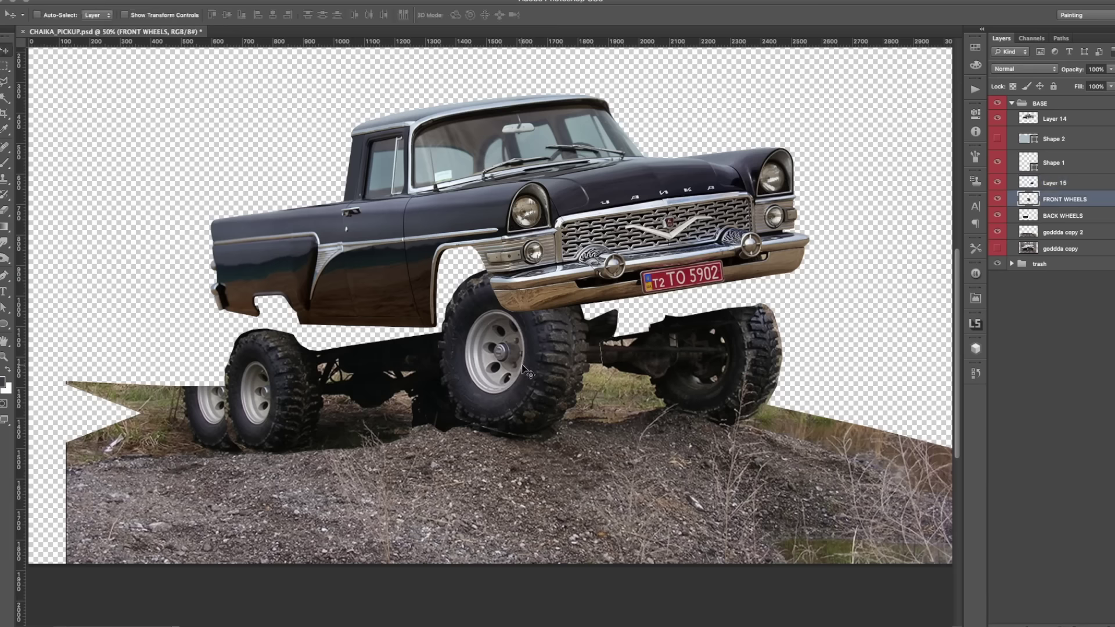
key("v")
left_click_drag(743, 347, 758, 346)
Move FRONT WHEELS above the truck body and give it a layer mask.
left_click(1077, 197)
left_click_drag(1077, 190, 1068, 112)
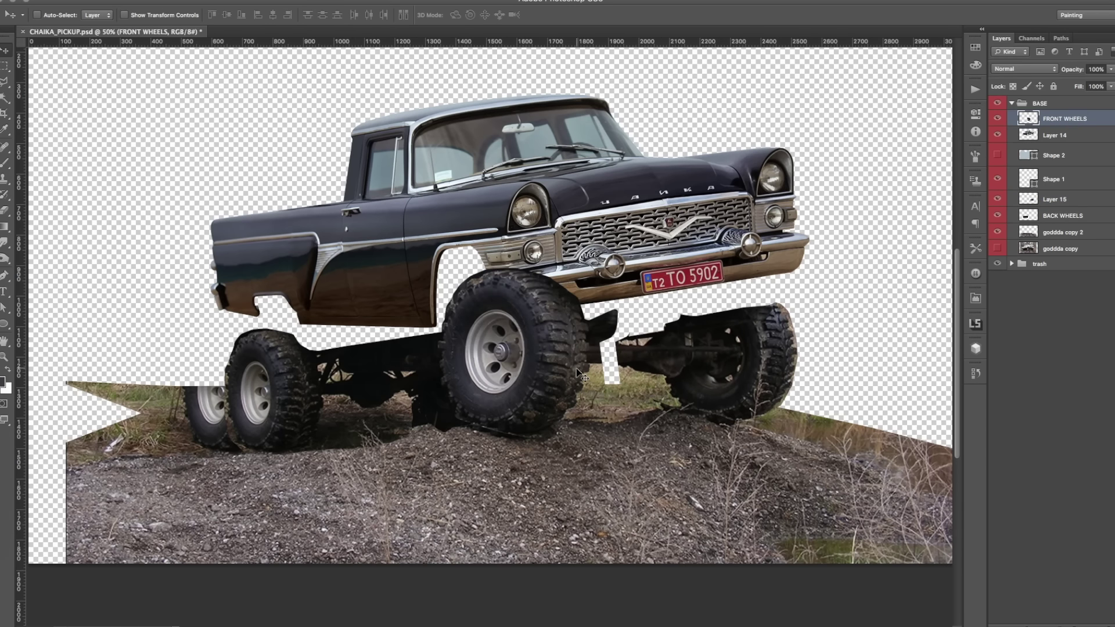
key("ctrl+plus")
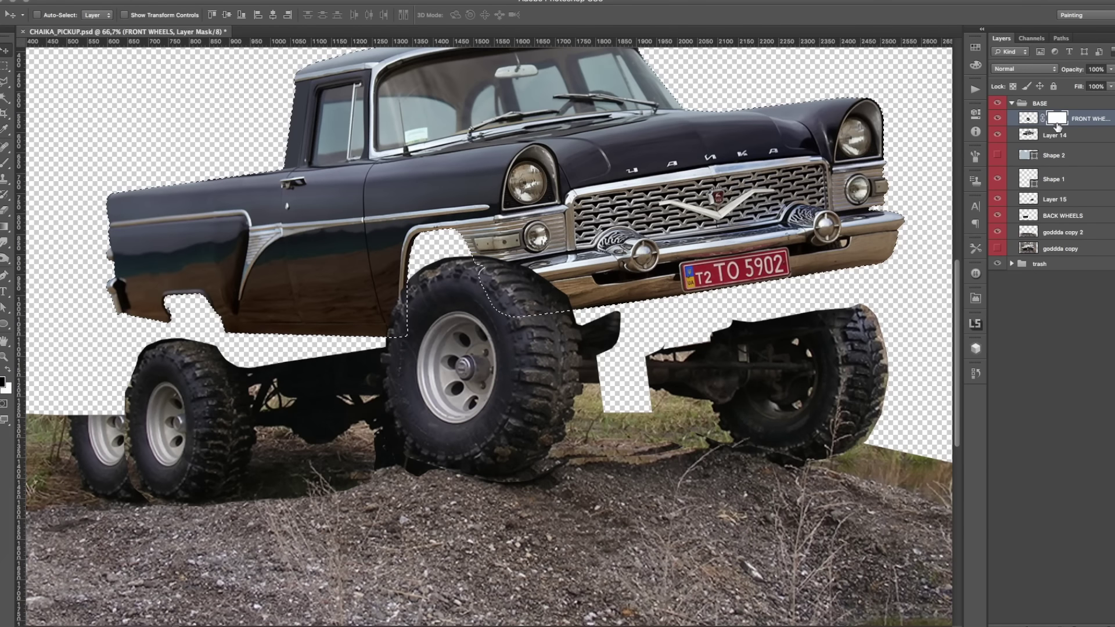
Mask out the part of the front wheel hidden inside the arch.
key("alt+BackSpace")
key("ctrl+d")
key("x")
key("b")
key("ctrl+minus")
key("ctrl+minus")
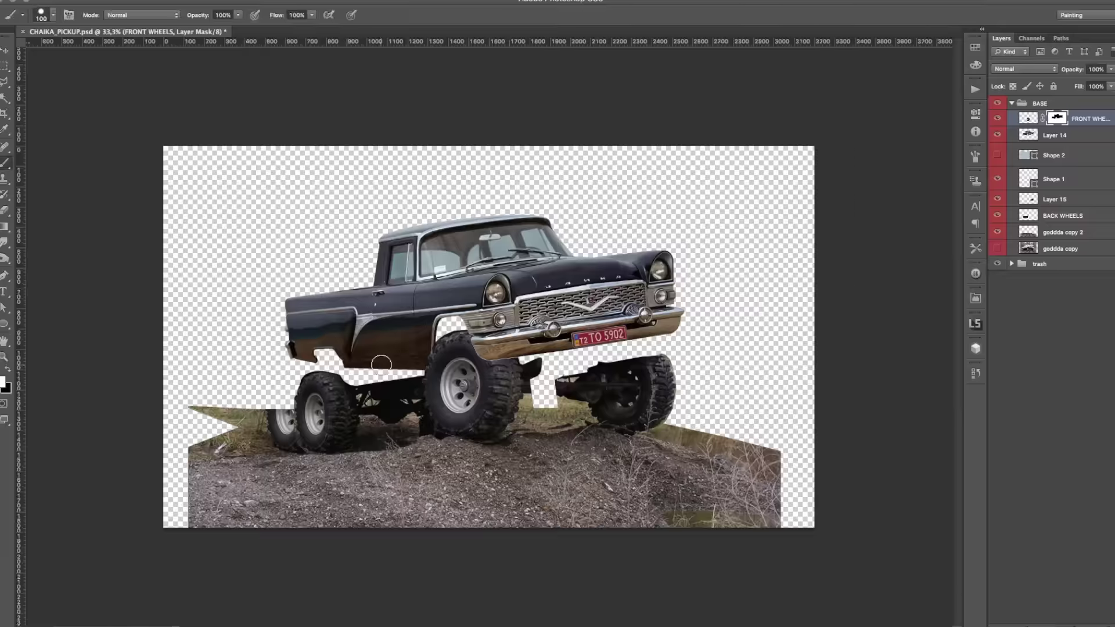
key("ctrl+plus")
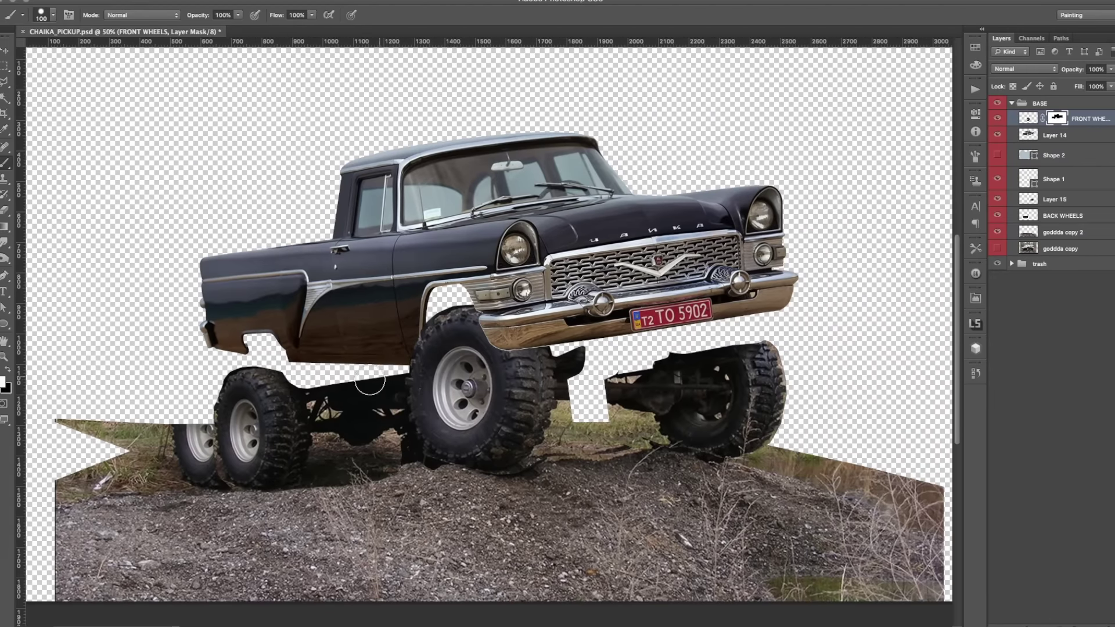
left_click(1028, 155, "ctrl")
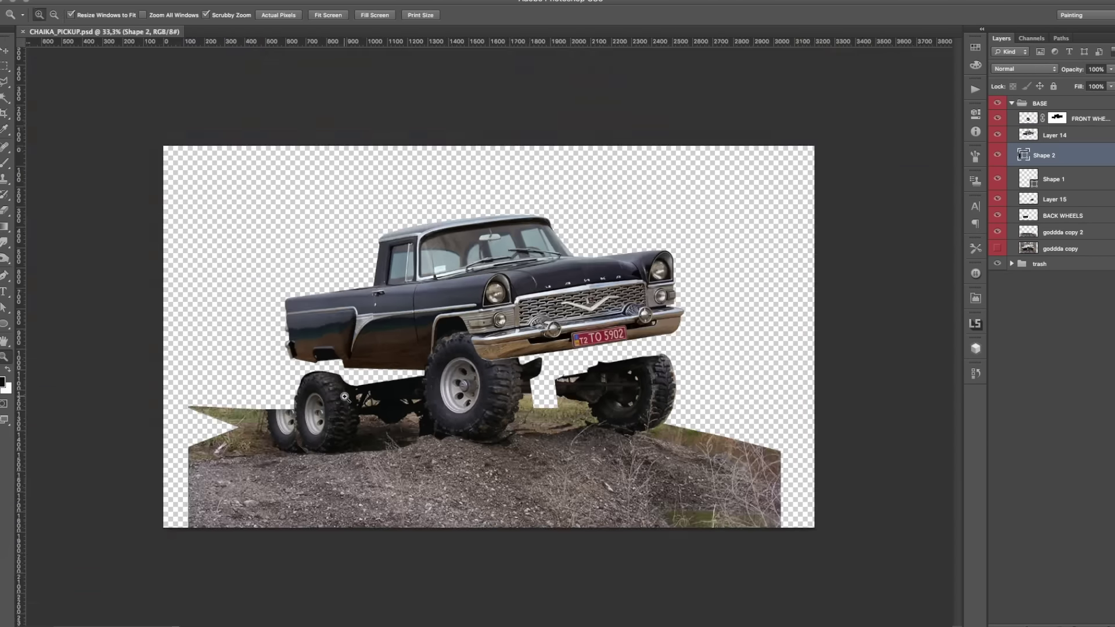
Softly fade the grass and ground at the left edge of goddda copy 2.
left_click_drag(368, 390, 325, 401)
left_click(232, 442, "ctrl")
key("e")
mouse_move(270, 467)
left_mouse_down()
mouse_move(183, 419)
mouse_move(134, 464)
mouse_move(158, 522)
left_mouse_up()
key("s")
scroll(348, 349, "down", 3)
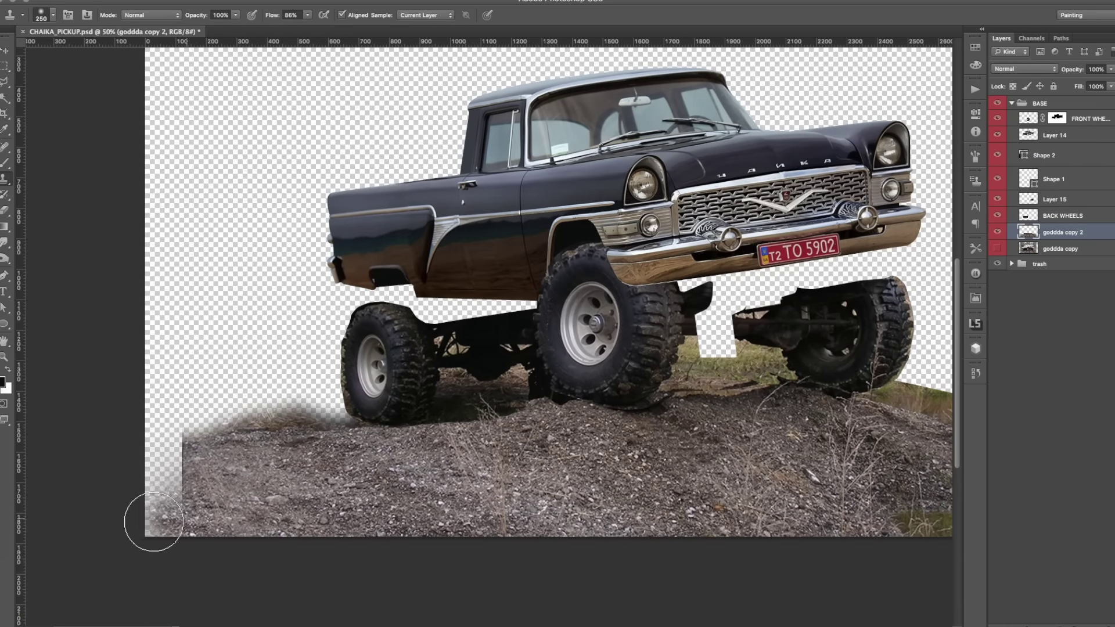
left_click_drag(249, 493, 83, 540)
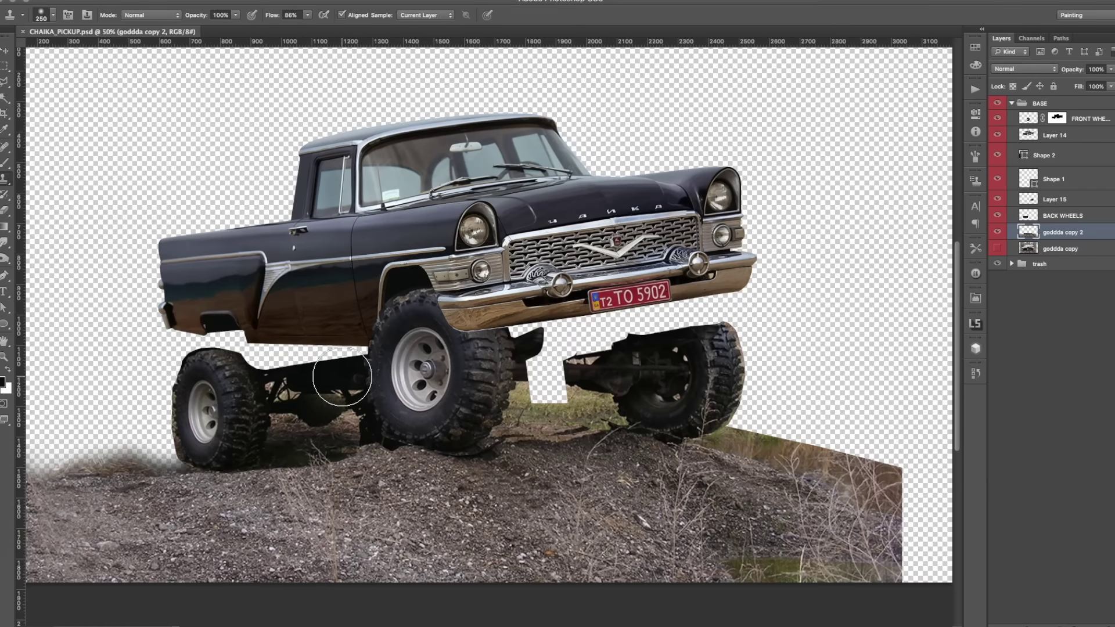
Rotate the Chaika body (Layer 14) by about -1.08°.
left_click(595, 212, "ctrl")
left_click(1057, 118, "shift")
key("ctrl+t")
left_click_drag(625, 311, 627, 308)
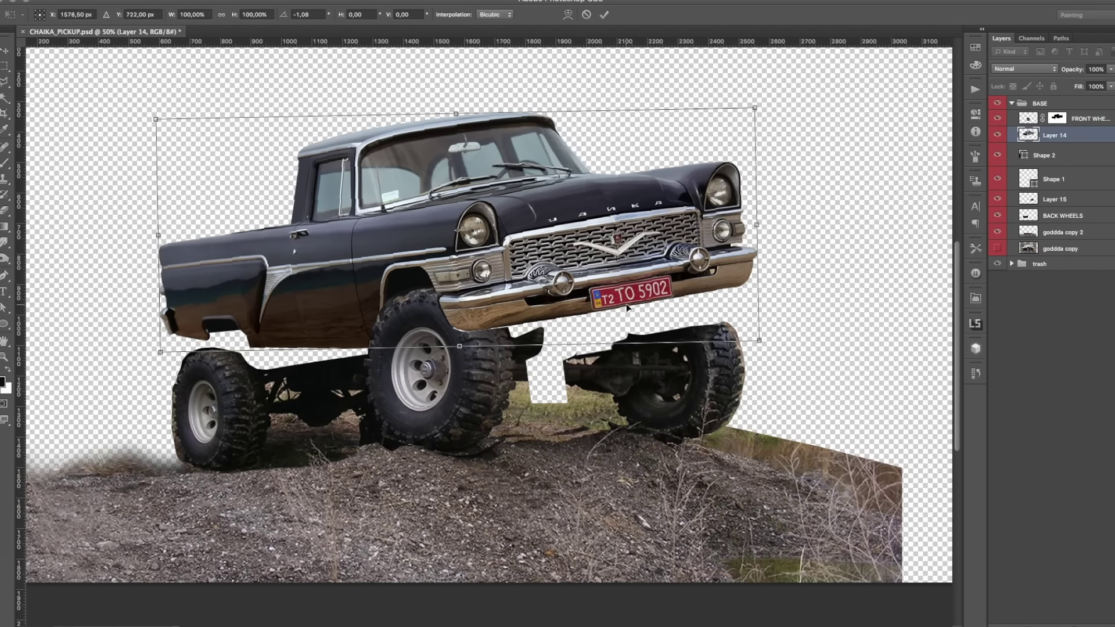
key("Return")
Select the Shape 2 path and inspect the rear wheel area on BACK WHEELS.
left_click(293, 440, "ctrl")
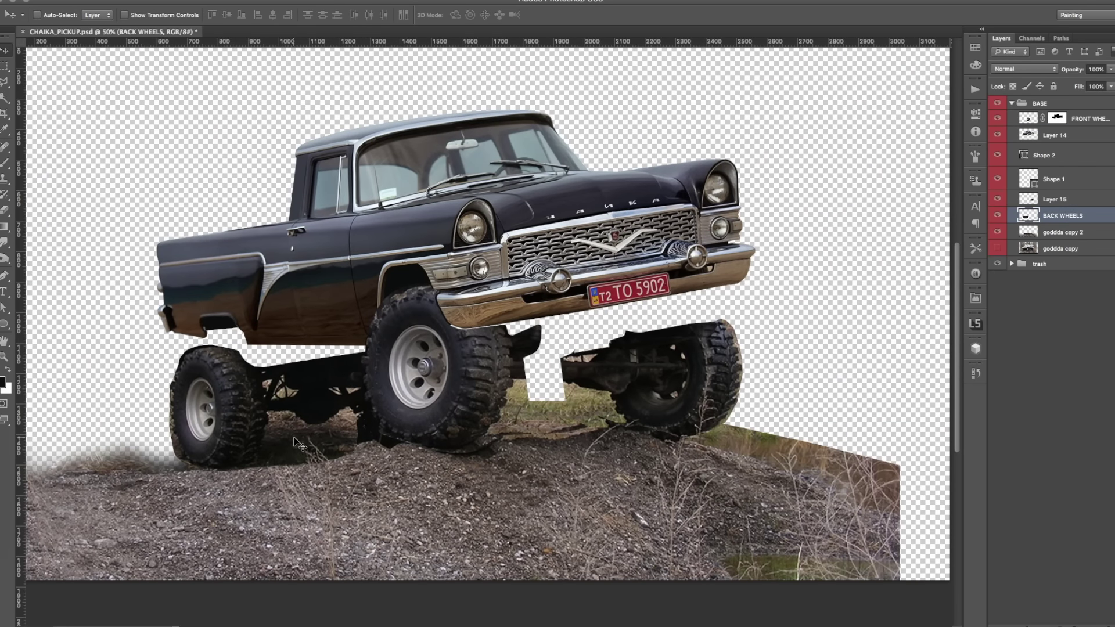
scroll(241, 408, "left", 5)
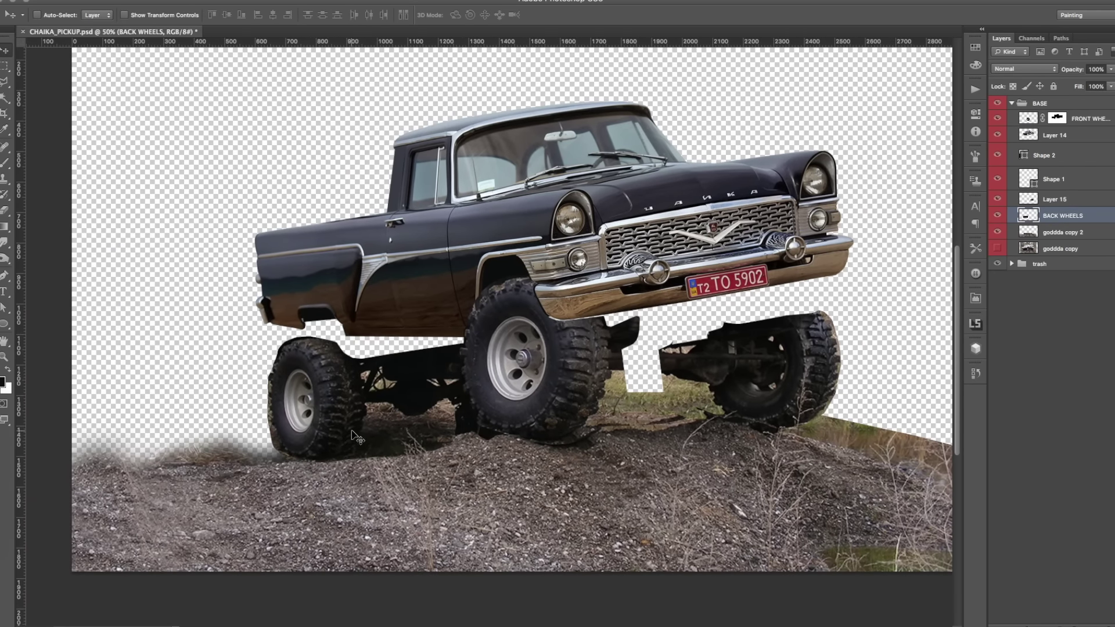
key("a")
left_click(325, 314)
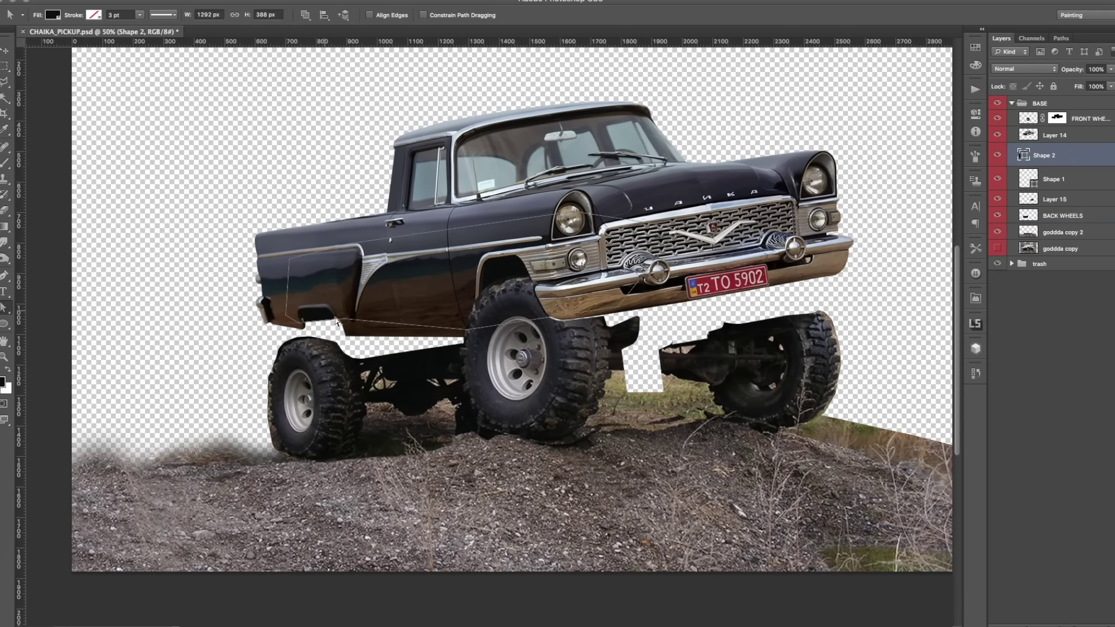
scroll(475, 337, "down", 1)
scroll(491, 403, "up", 1)
key("v")
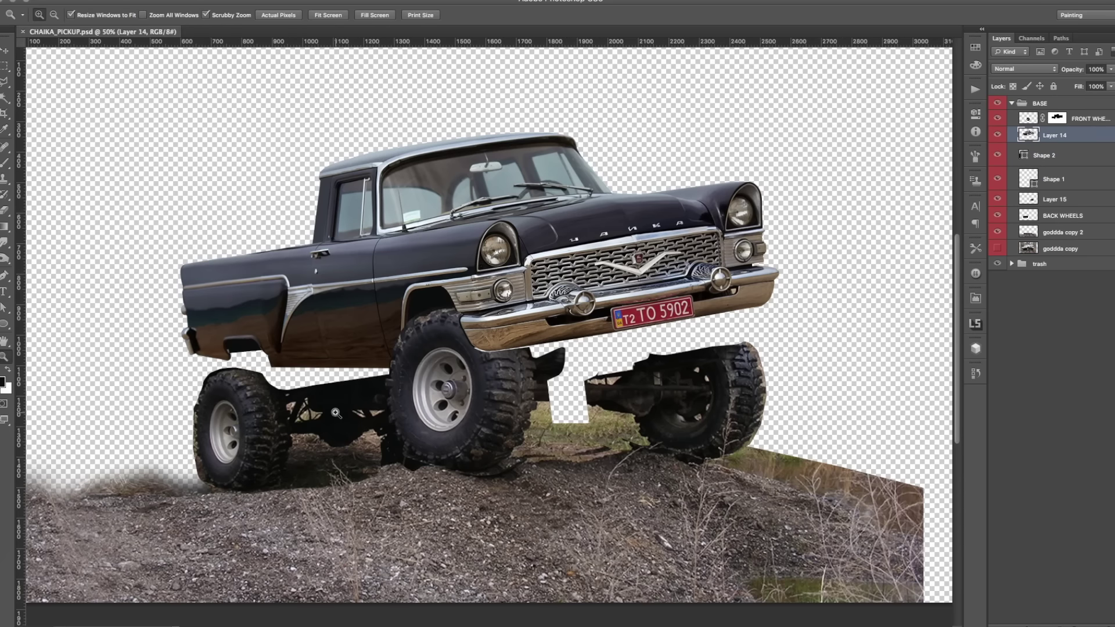
left_click(267, 415, "ctrl")
key("z")
left_click(282, 412)
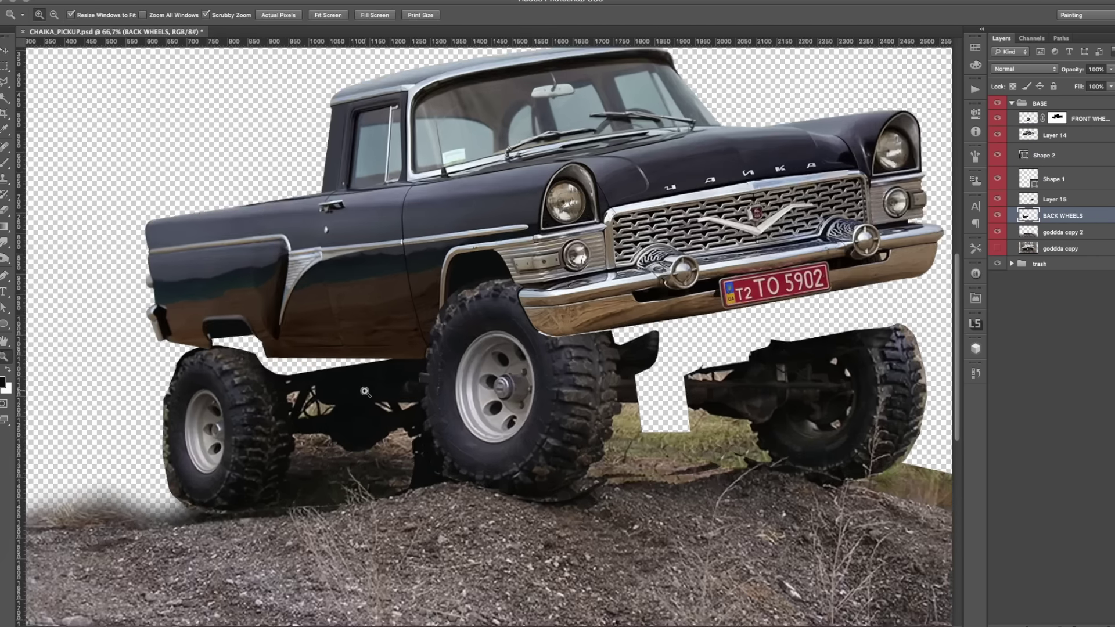
left_click(367, 385, "alt")
key("v")
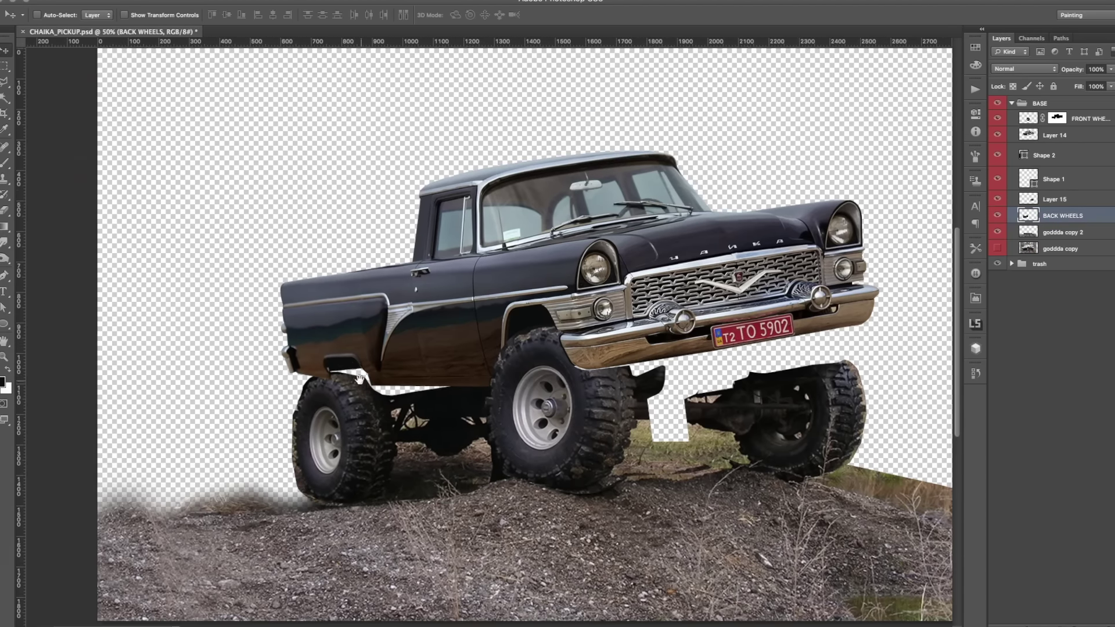
Erase the dark chassis between the wheels on the BACK WHEELS layer.
scroll(290, 319, "down", 1)
left_click(375, 296, "ctrl")
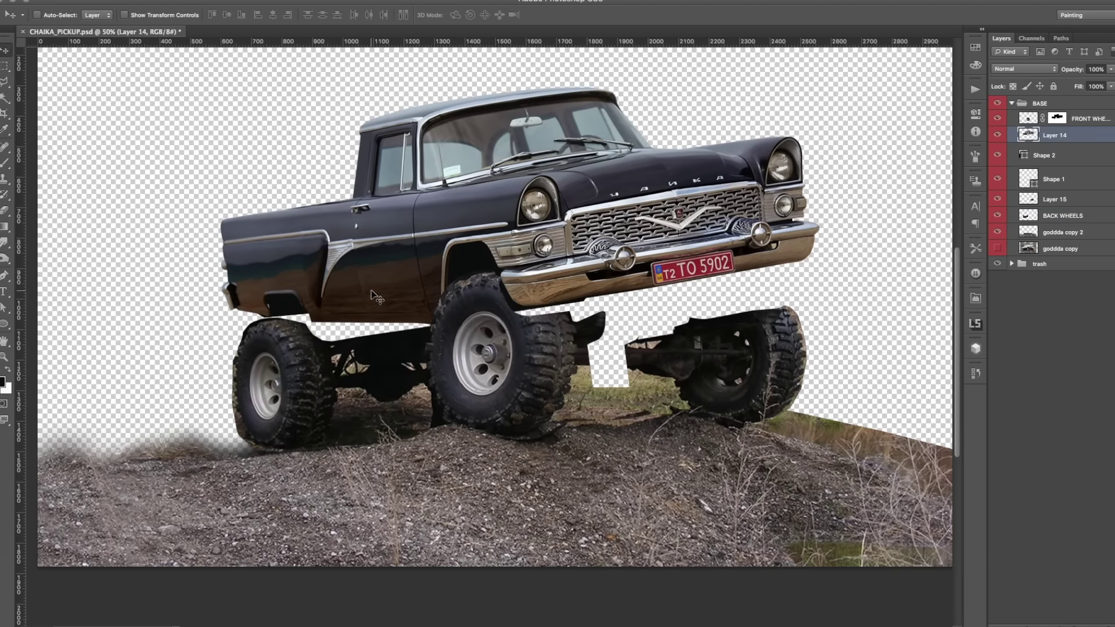
left_click(329, 374, "ctrl")
key("e")
scroll(378, 330, "up", 2)
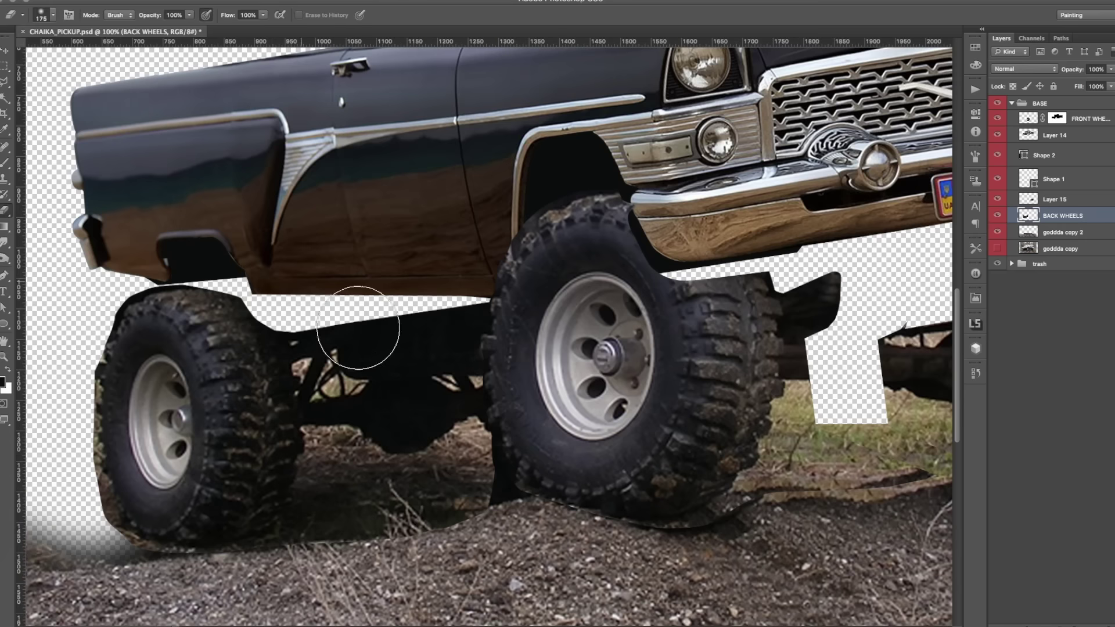
left_click_drag(478, 359, 408, 331)
Begin a polygonal outline of the area above the rear axle.
key("b")
key("l")
left_click(336, 348)
left_click(360, 292)
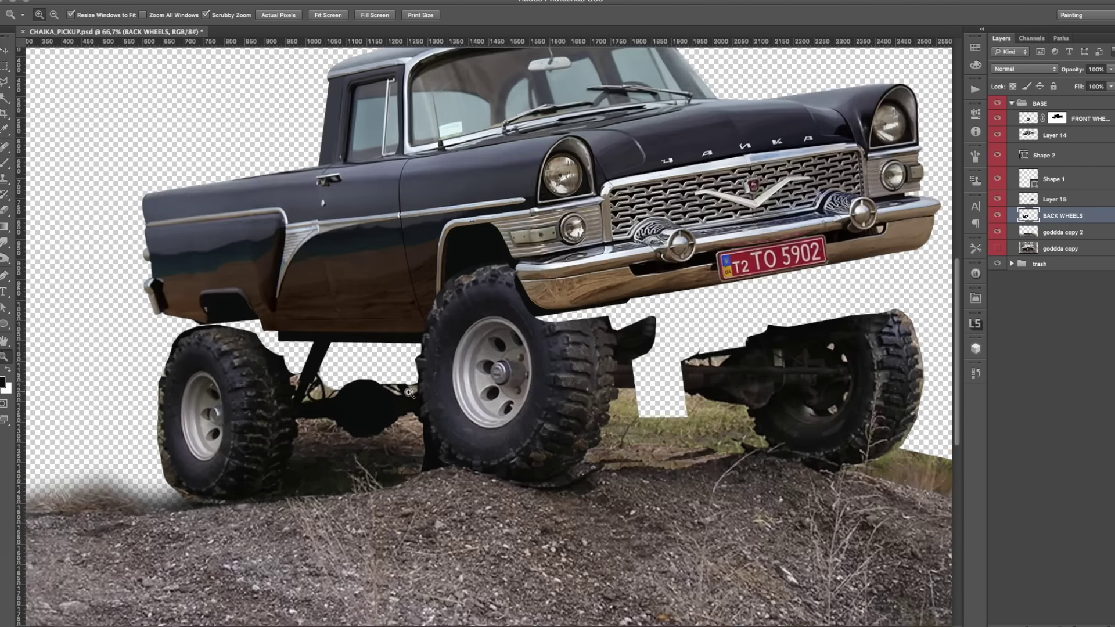
Draw a black strut line under the truck as a new Shape 4 layer.
left_click(426, 408)
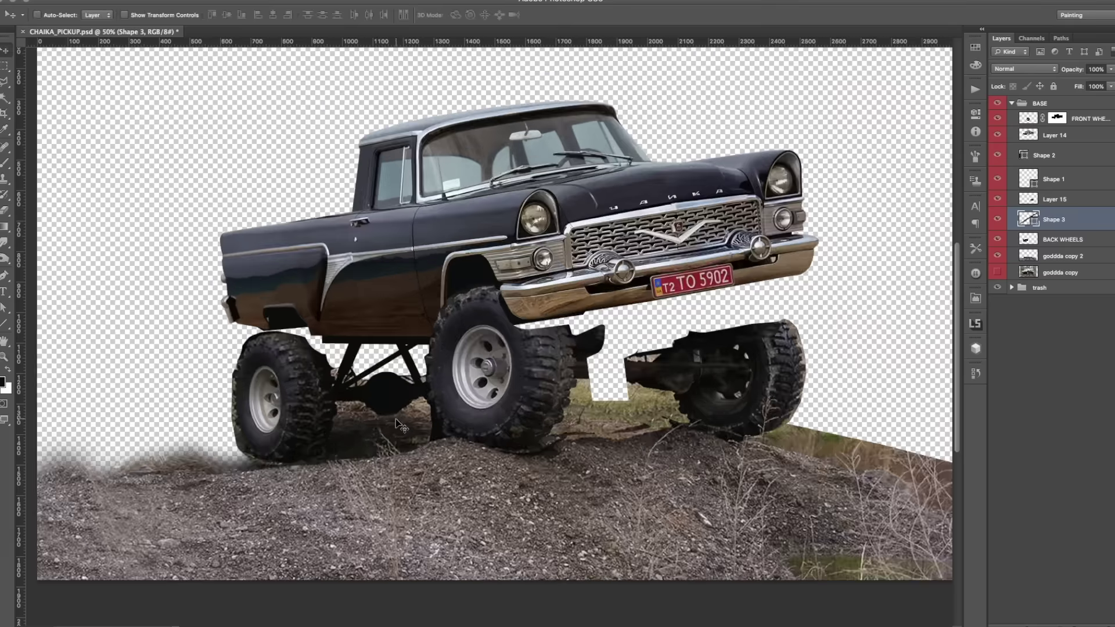
left_click_drag(369, 376, 366, 381)
key("a")
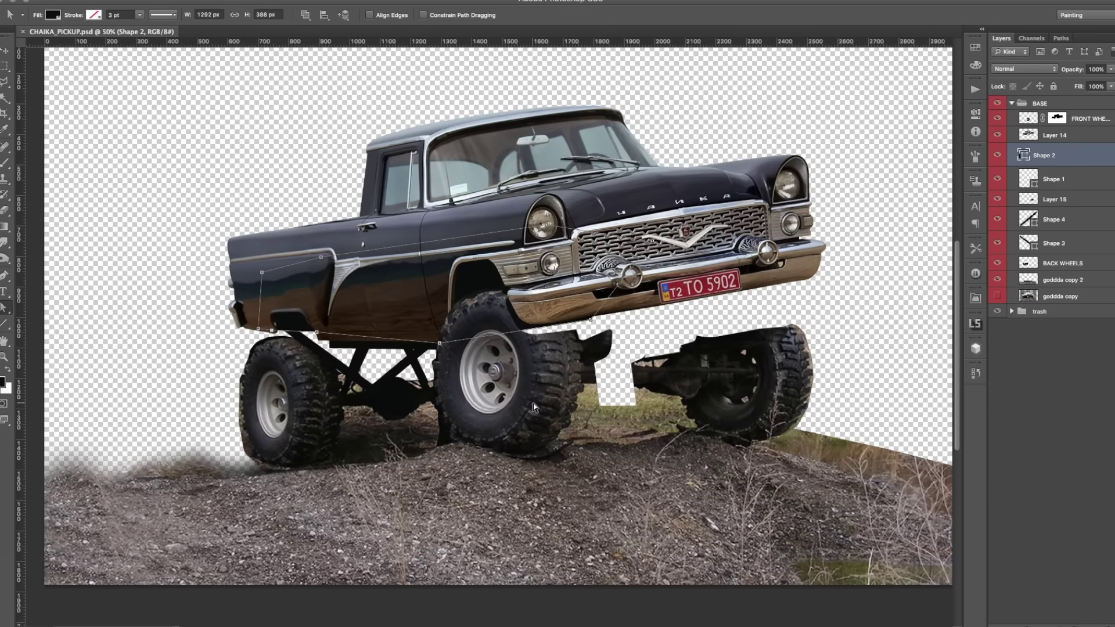
Move the front-wheel mask between Layer 14 and FRONT WHEELS so the body overlaps the wheels.
right_click(1058, 120)
left_click(906, 232)
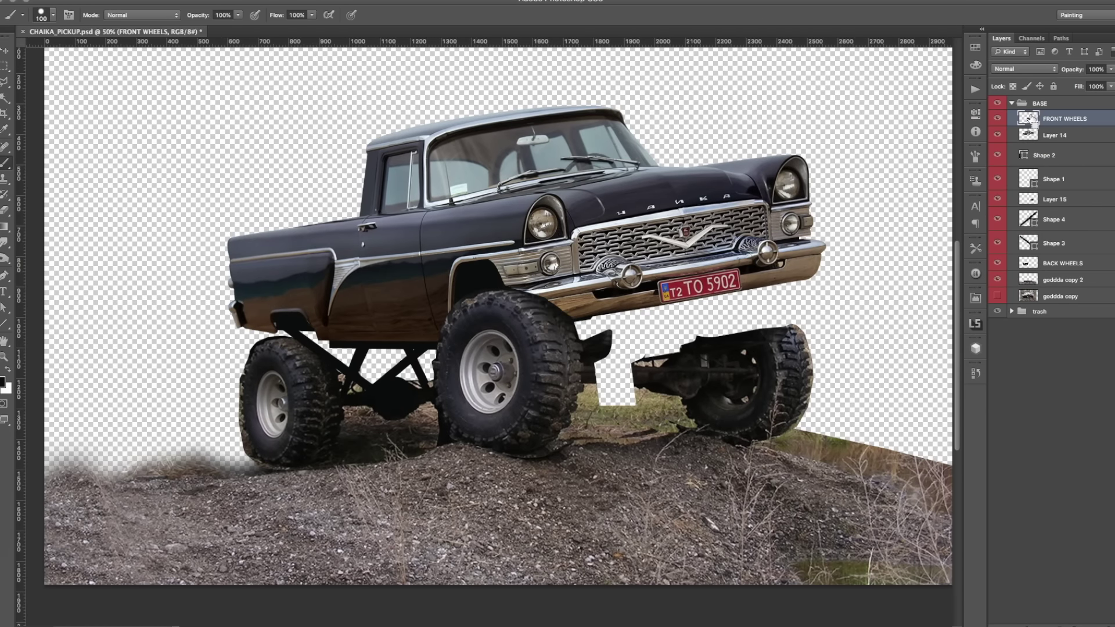
key("v")
left_click(1050, 135)
left_click(1037, 134, "ctrl")
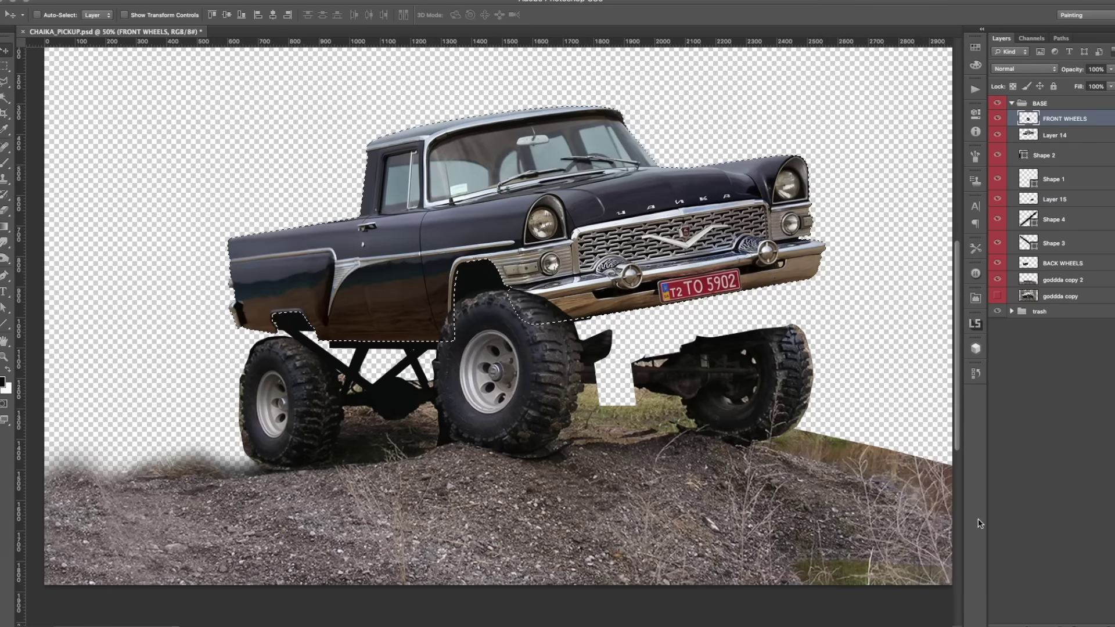
left_click_drag(1056, 134, 1057, 119)
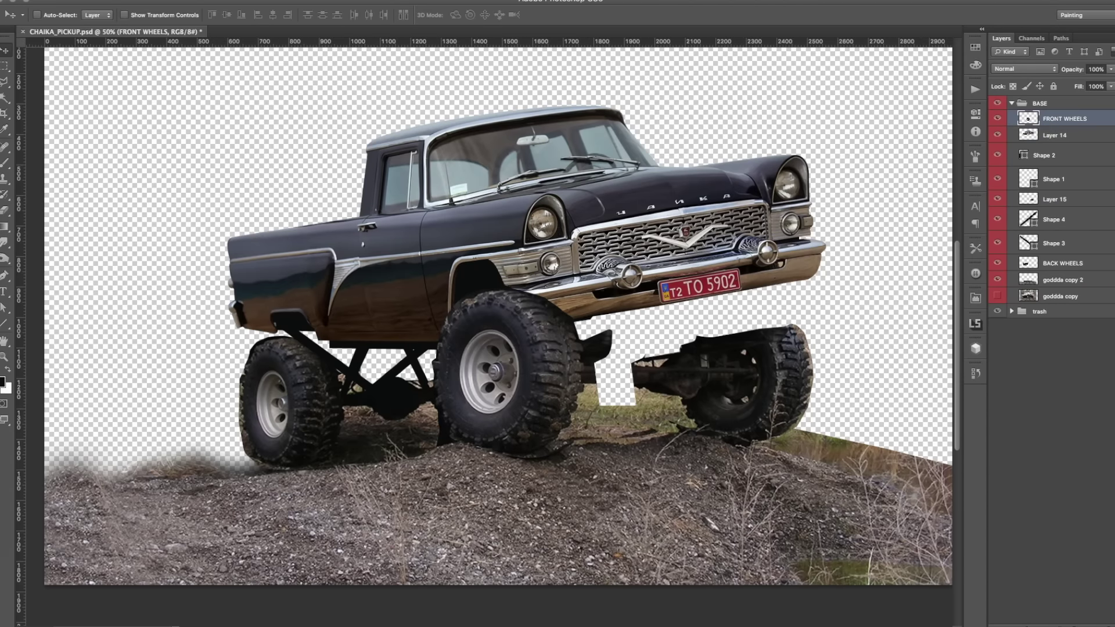
Stretch the Chaika body on Layer 14 to about 102.06% height.
key("b")
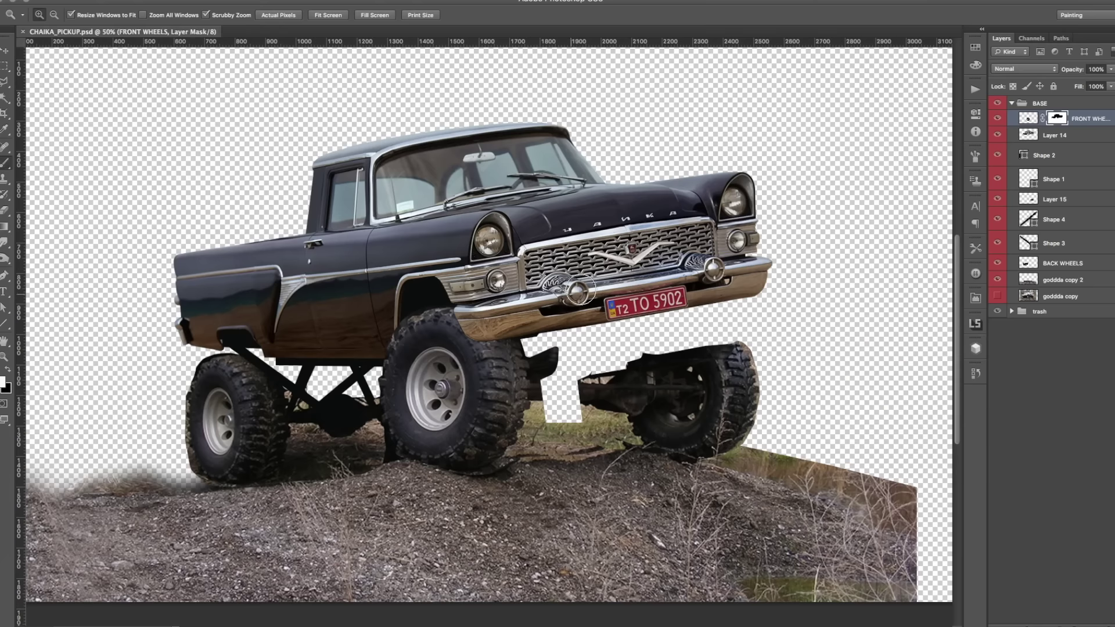
key("alt+bracketleft")
key("ctrl+t")
left_click_drag(473, 123, 473, 116)
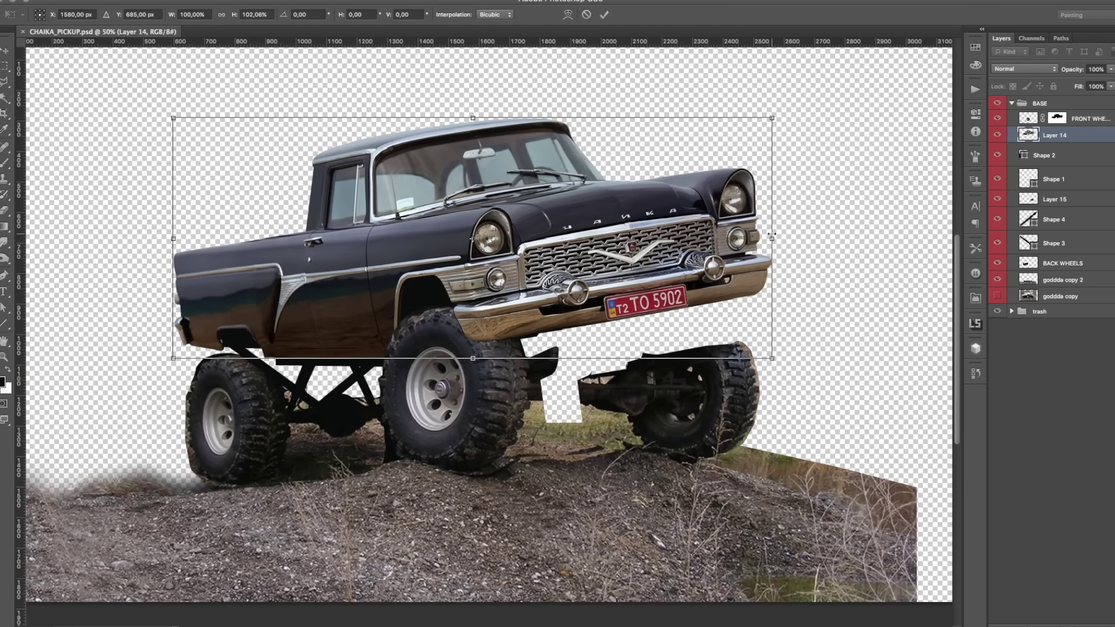
Apply the body stretch and duplicate a lassoed shaft piece rightward across the gap.
key("Return")
scroll(580, 427, "up", 2, "alt")
left_click(584, 335, "ctrl")
key("l")
key("ctrl+j")
key("v")
key("ctrl+shift+bracketright")
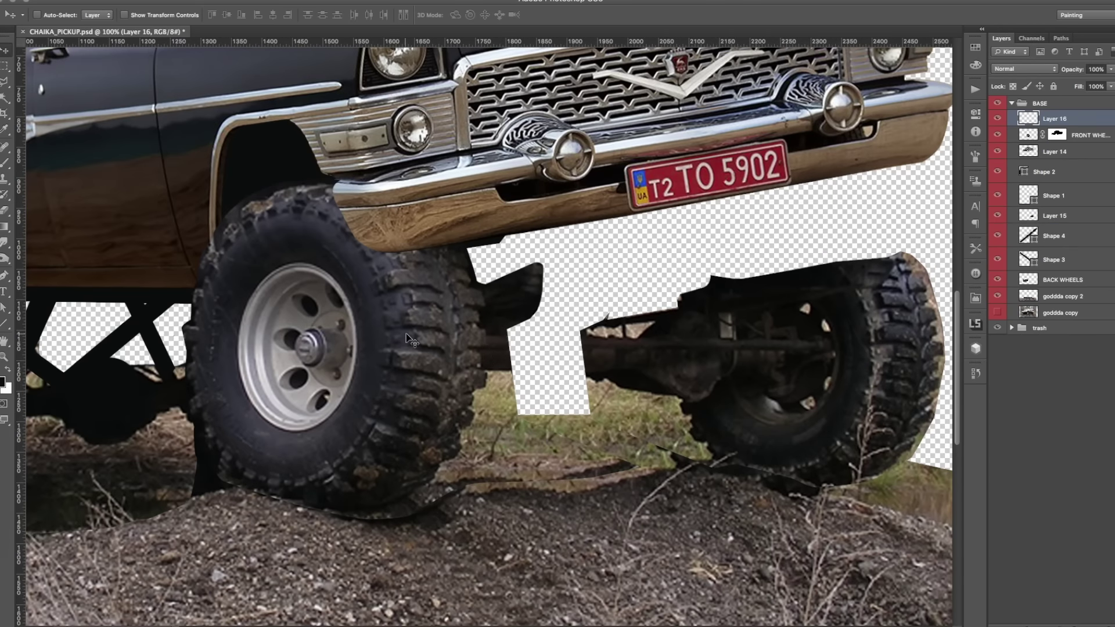
key("alt+shift+Right")
key("alt+shift+Right")
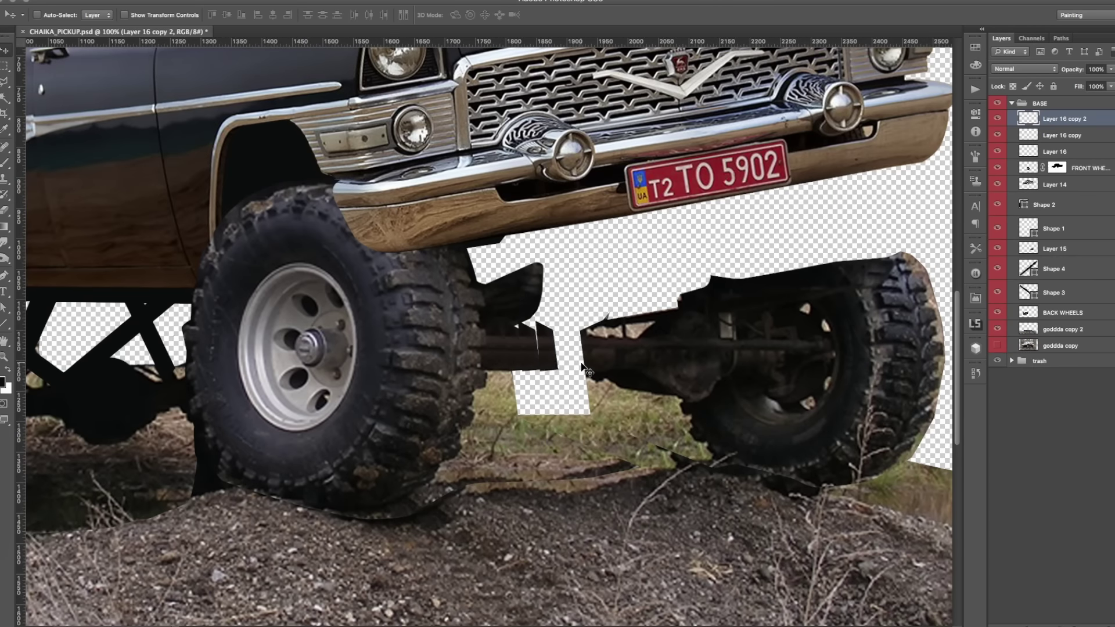
key("alt+shift+Right")
key("alt+shift+Right")
key("alt+shift+Right")
key("z")
left_click(581, 363, "alt")
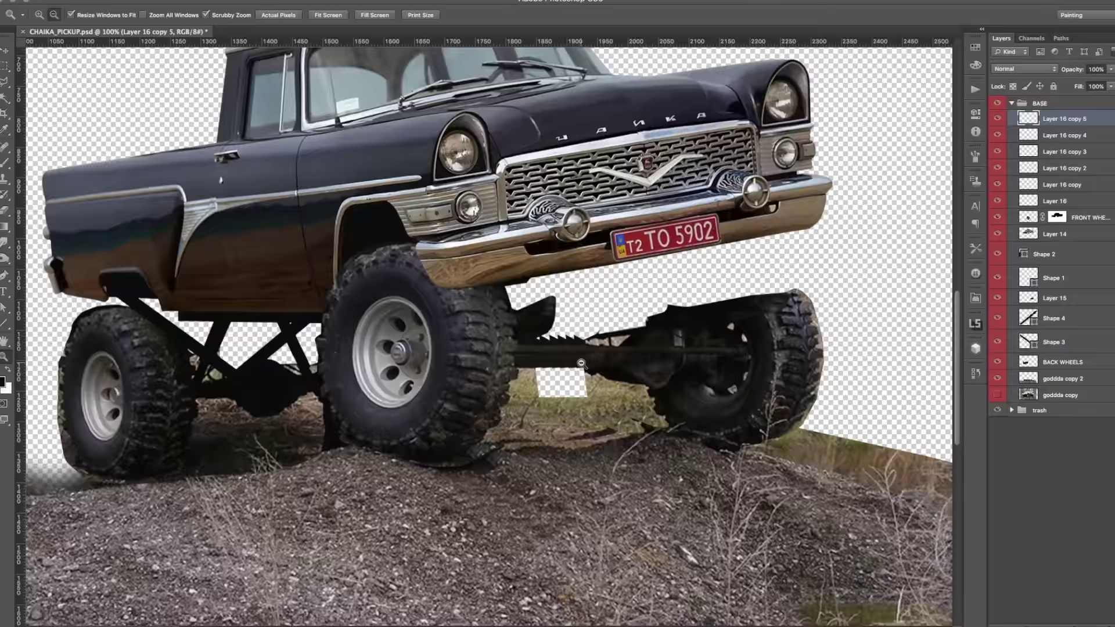
key("v")
left_click(679, 381, "ctrl")
Rename Layer 14 to BODY and group all the shaft piece layers.
double_click(1054, 234)
type("BODY")
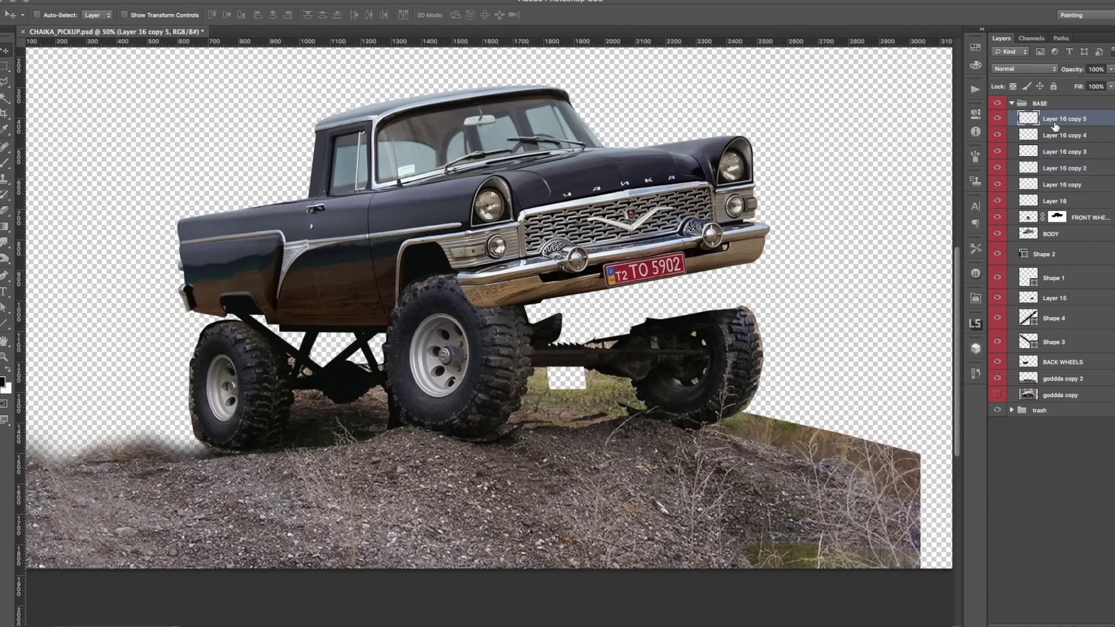
left_click(1051, 119)
left_click(1050, 201, "shift")
key("ctrl+g")
Try a tilted copy of BODY, then discard it and restore the original.
left_click(656, 387, "ctrl")
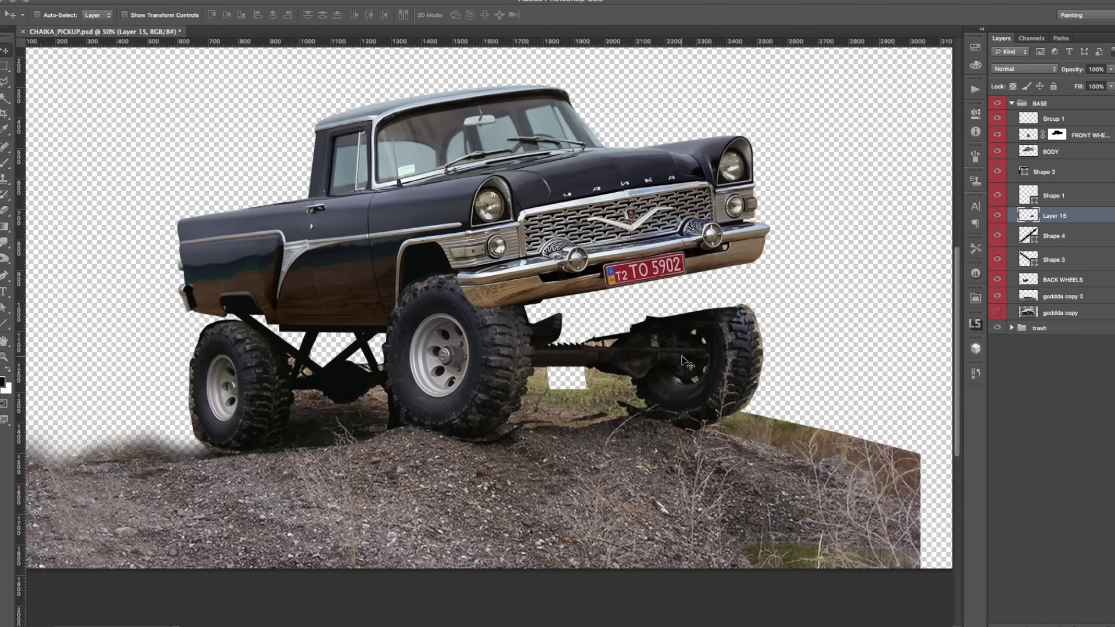
left_click_drag(687, 362, 635, 386)
left_click(1051, 152)
key("ctrl+j")
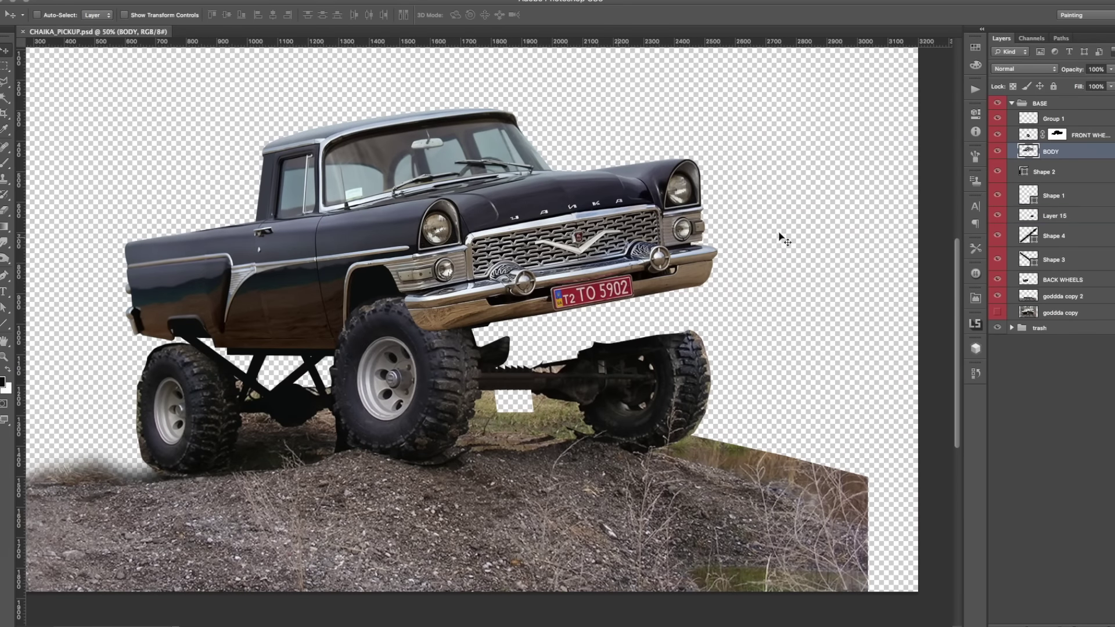
left_click(996, 168)
key("ctrl+t")
left_click_drag(777, 109, 790, 150)
key("Escape")
key("ctrl+alt+z")
key("ctrl+alt+z")
key("ctrl+minus")
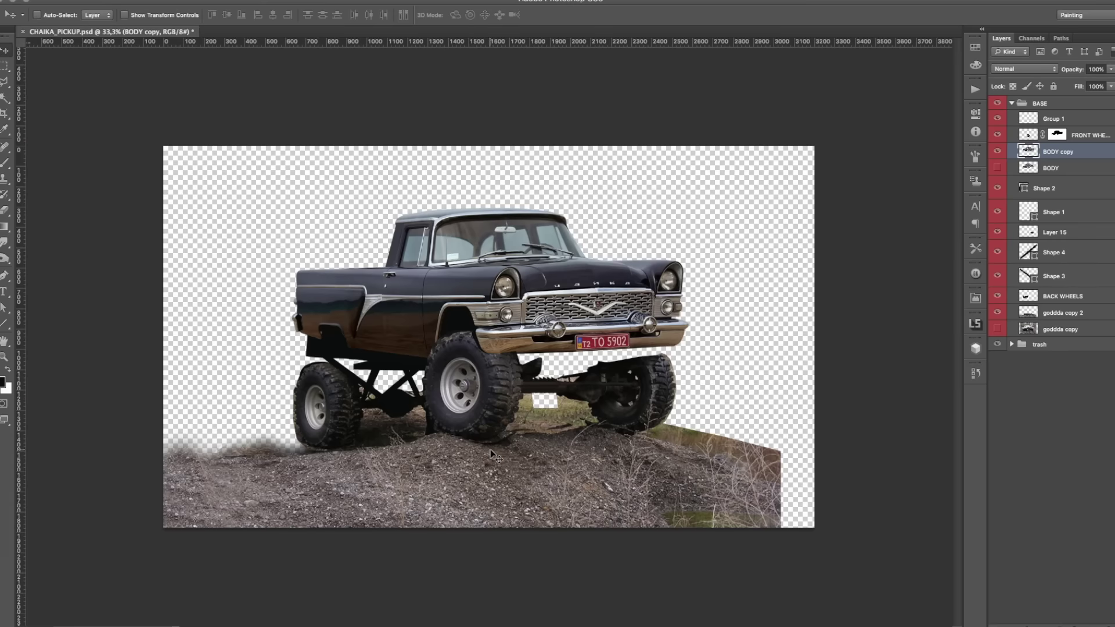
key("ctrl+plus")
key("ctrl+minus")
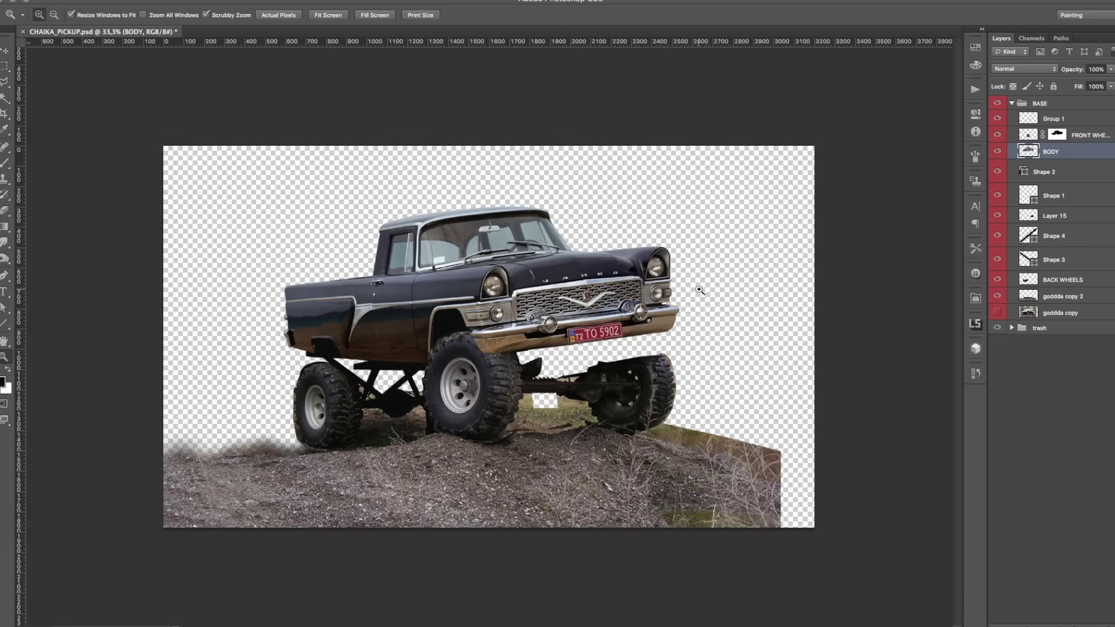
key("ctrl+plus")
Select the Shape 2 strut and outline an area beneath the body near the rear wheels.
key("a")
left_click(157, 378)
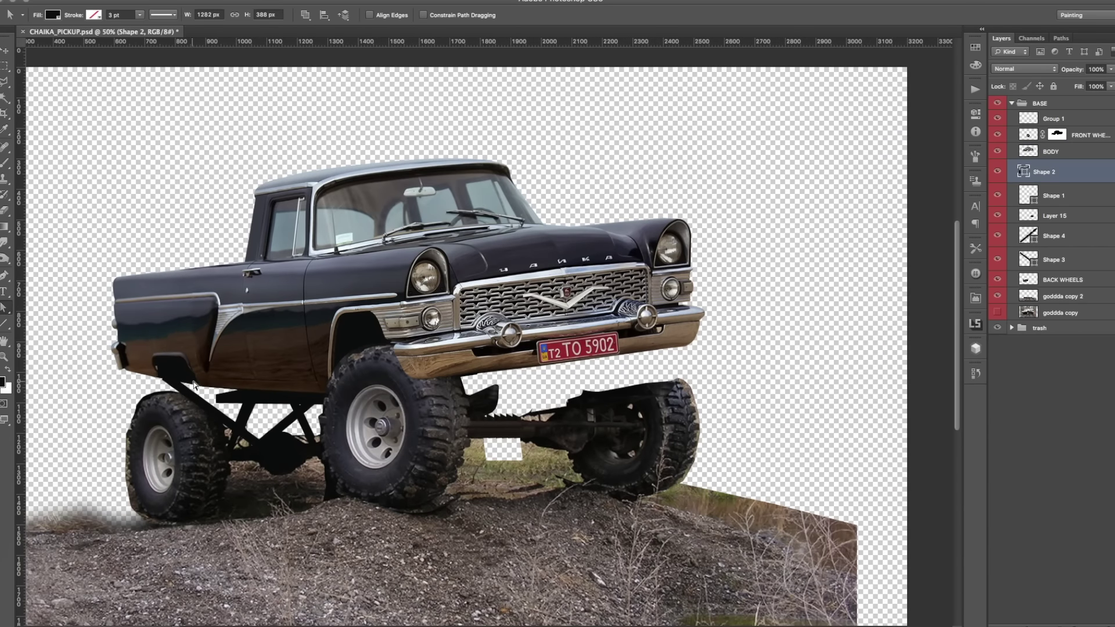
left_click_drag(220, 401, 319, 339)
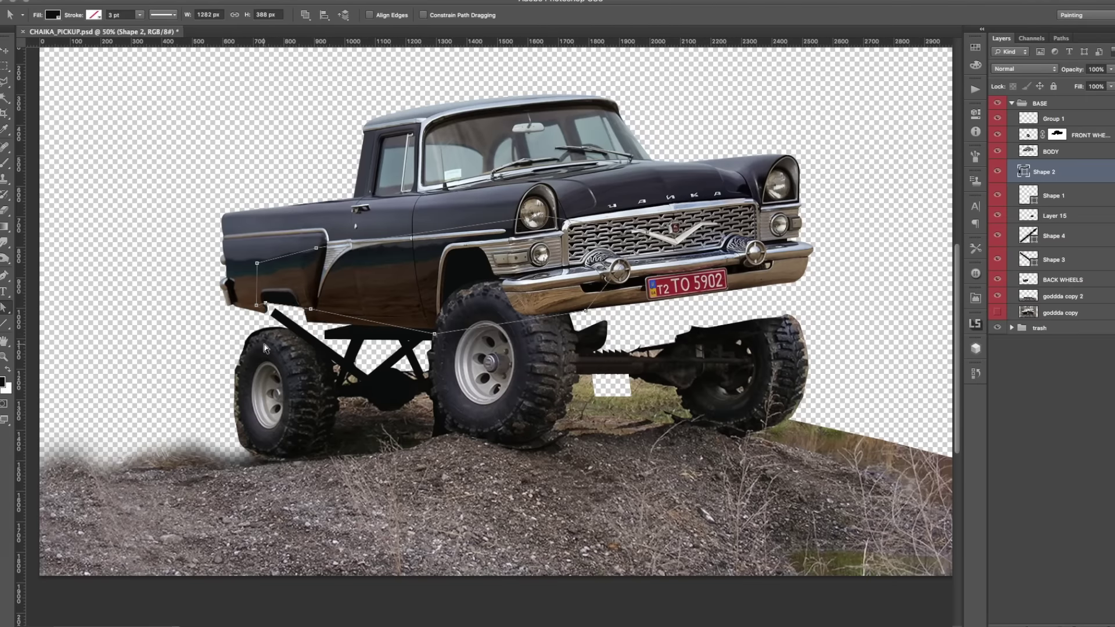
scroll(264, 313, "up", 1)
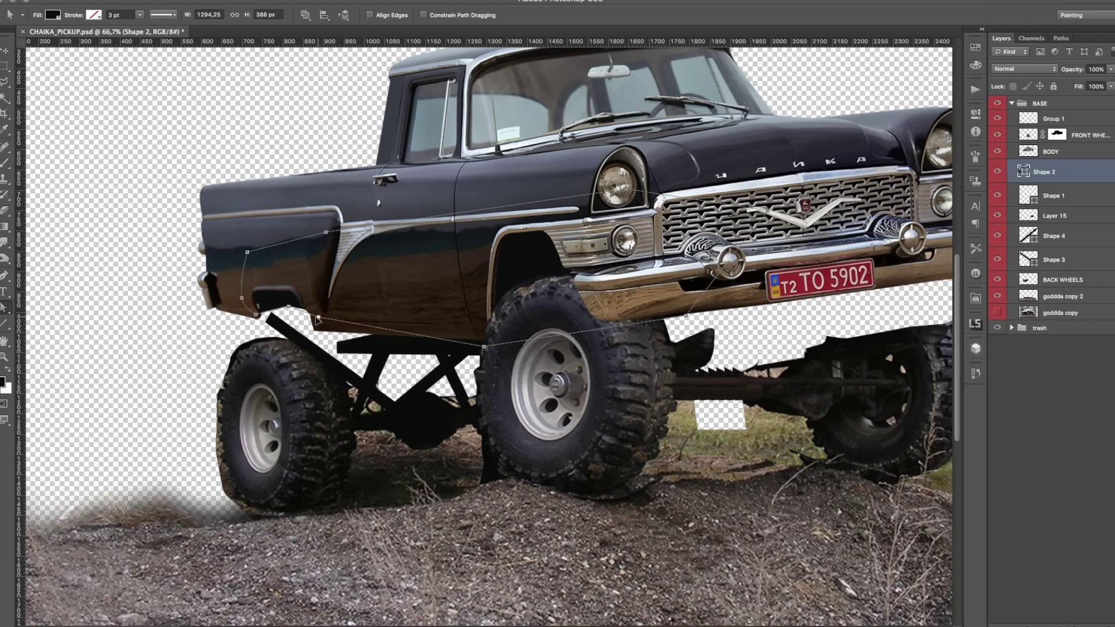
key("ctrl+minus")
key("ctrl+plus")
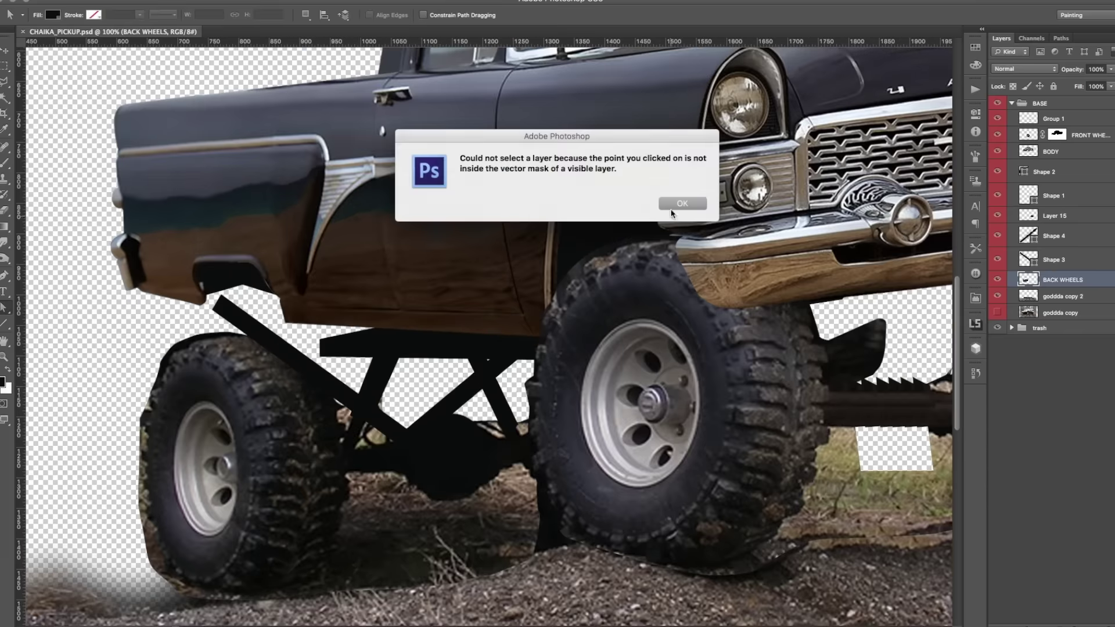
left_click(307, 309)
left_click(419, 308)
left_click(427, 340)
left_click(319, 354)
double_click(284, 321)
key("i")
key("ctrl+minus")
key("ctrl+minus")
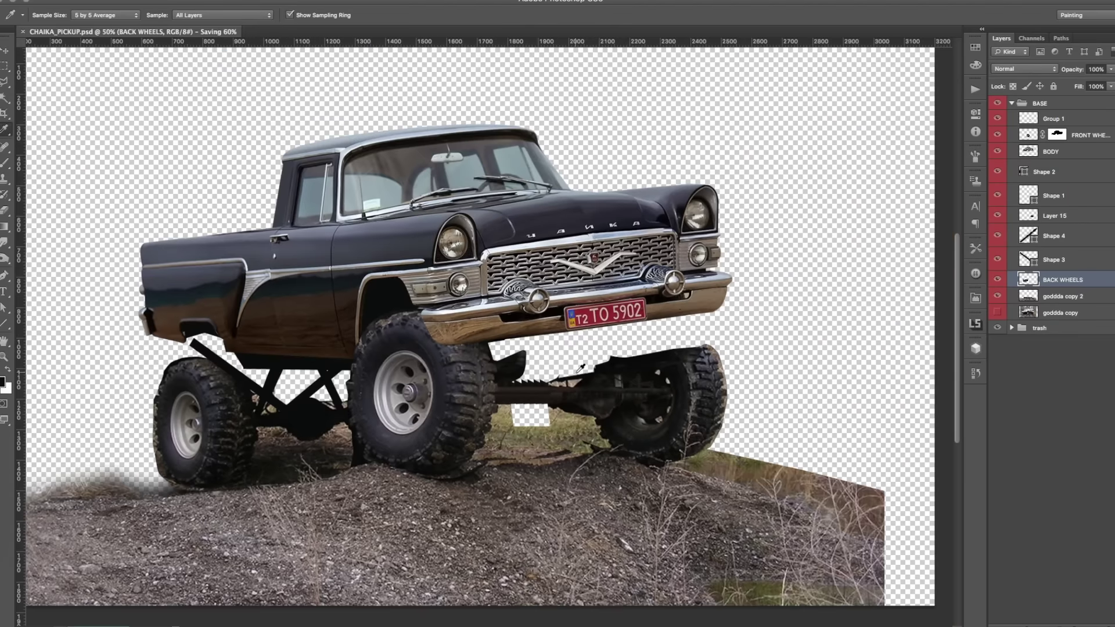
key("ctrl+minus")
Erase the forest background on goddda copy and reveal the reference truck photo Layer 6.
left_click(997, 313)
left_click(1046, 314)
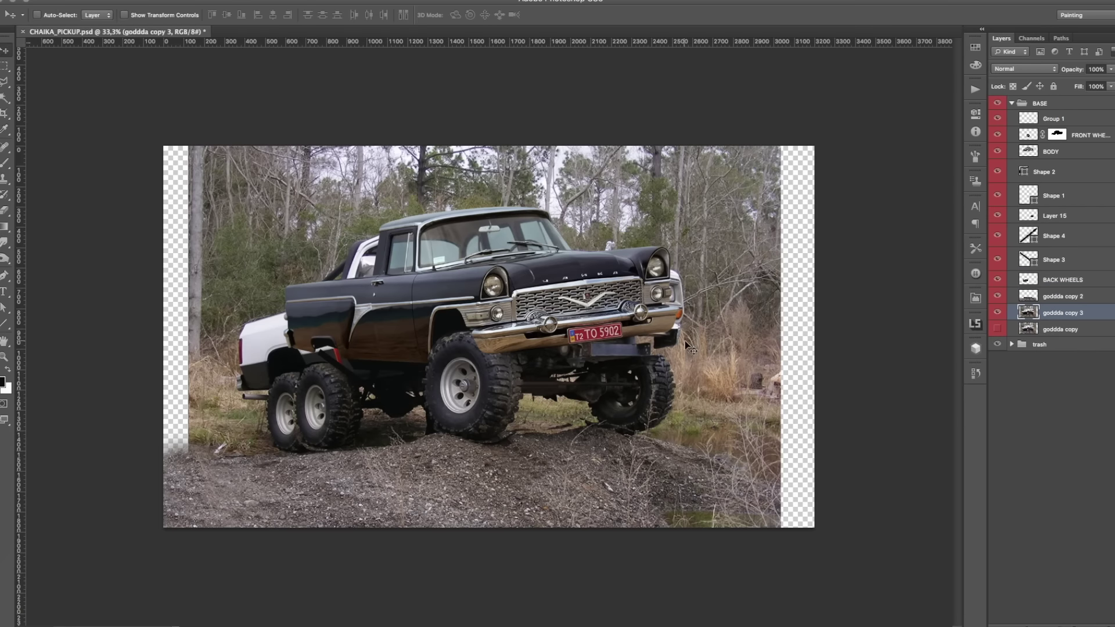
key("e")
mouse_move(361, 212)
left_mouse_down()
mouse_move(719, 273)
mouse_move(592, 282)
left_mouse_up()
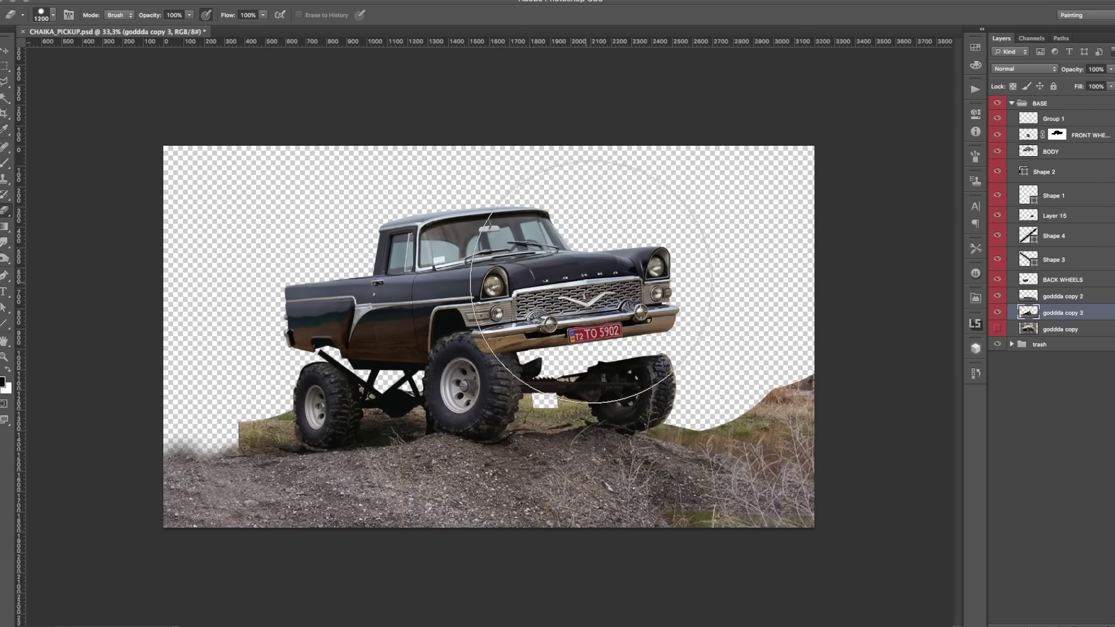
key("ctrl+plus")
key("space")
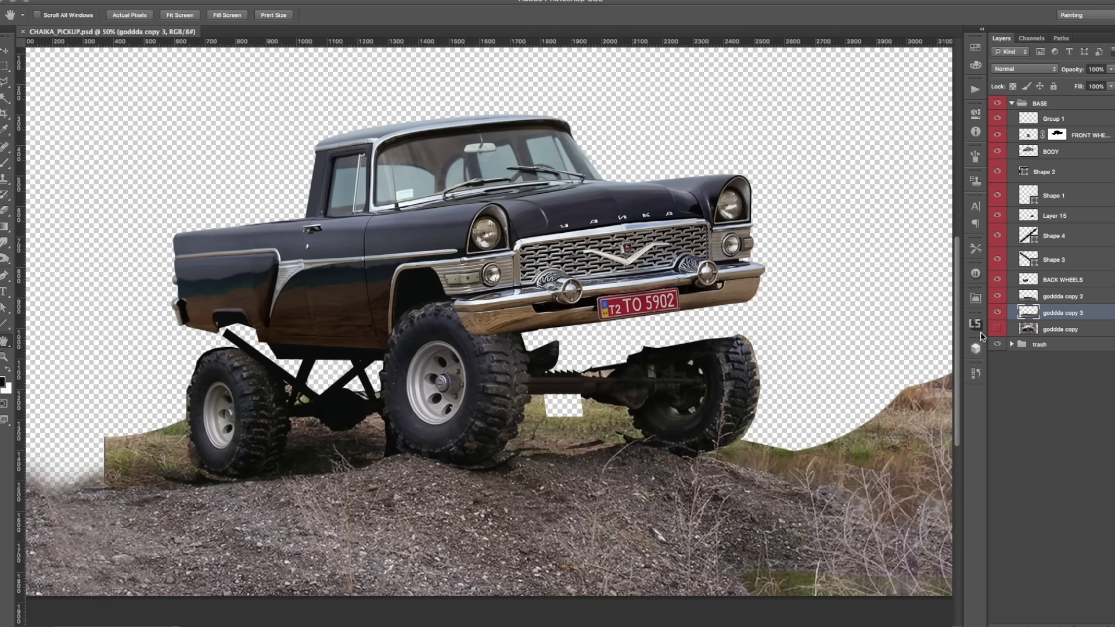
key("v")
left_click(1059, 330)
left_click(1012, 344)
left_click(996, 422)
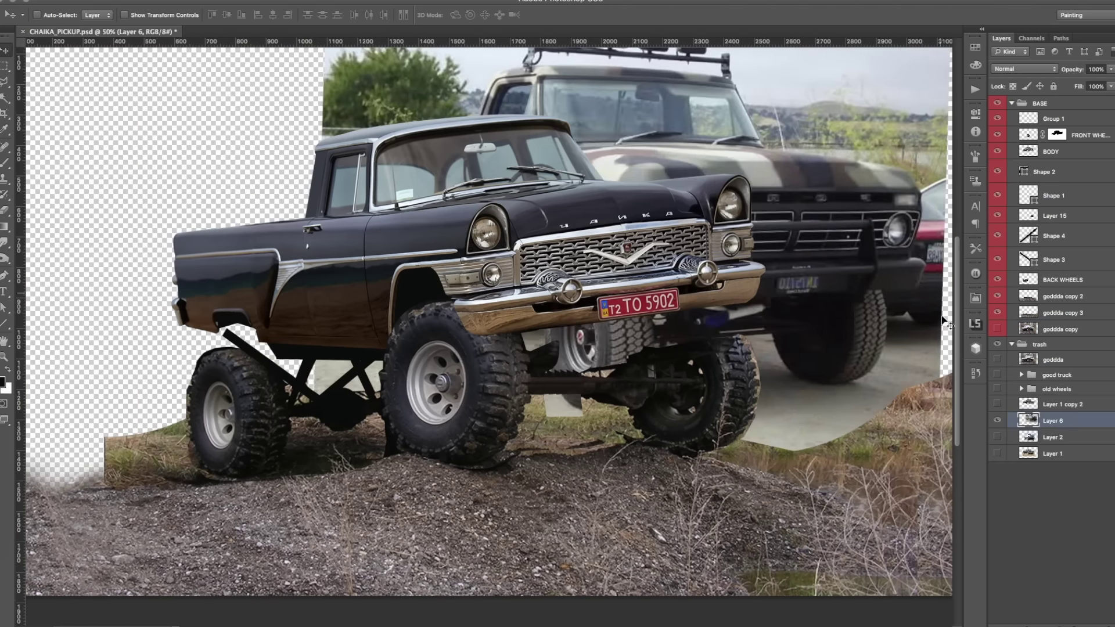
Trace the reference truck's bull-bar bumper as a low-opacity pen shape.
key("ctrl+plus")
key("ctrl+plus")
key("p")
left_click(306, 280)
left_click(492, 274)
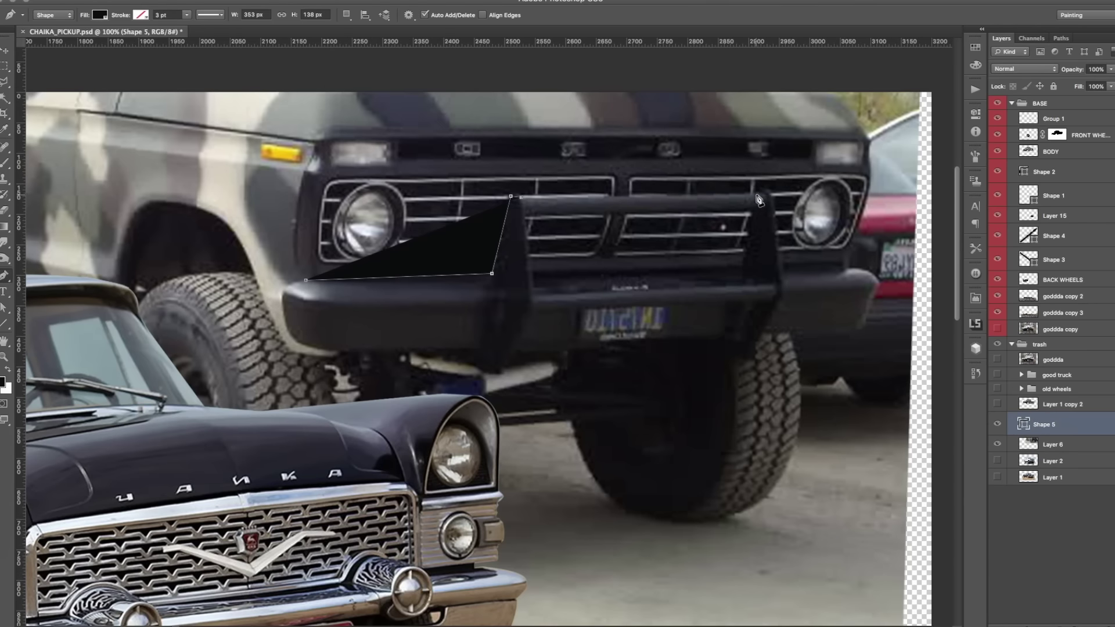
left_click(511, 197)
left_click(765, 190)
left_click(781, 267)
left_click(753, 355)
key("2")
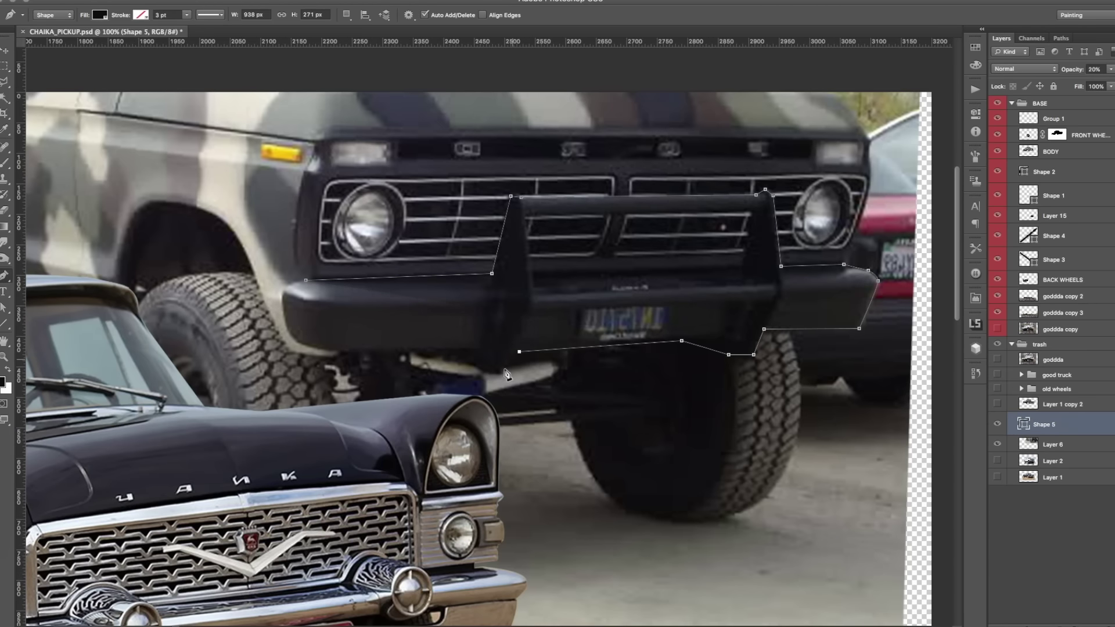
Copy the bumper from Layer 6 onto Layer 16, rotated and scaled across the Chaika's grille.
left_click(1024, 423, "ctrl")
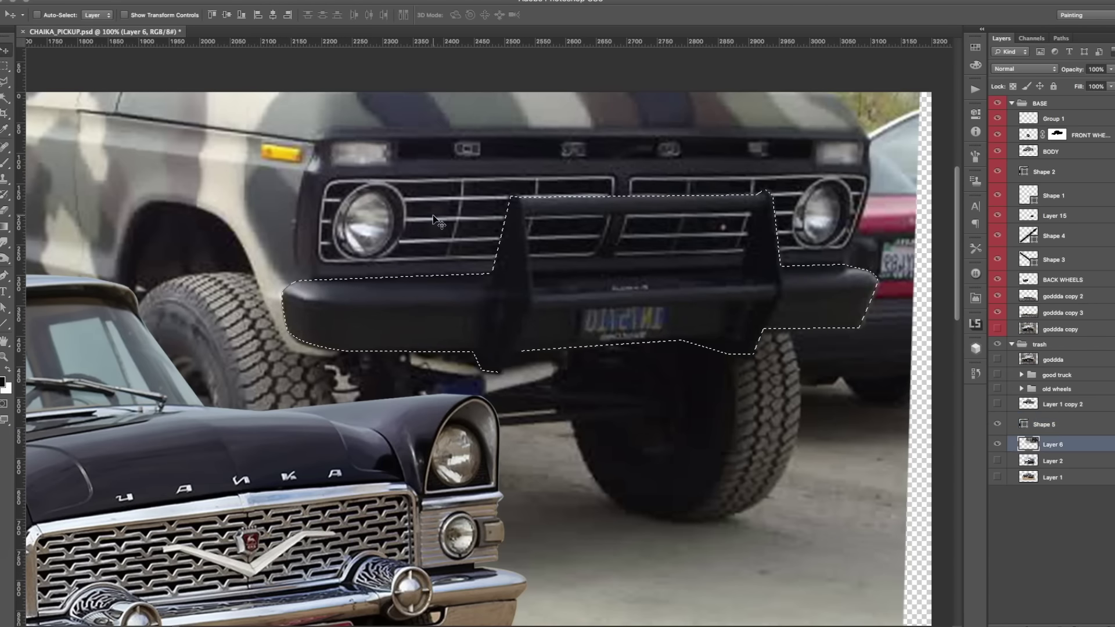
left_click(1052, 444)
key("ctrl+c")
key("ctrl+v")
key("ctrl+minus")
left_click_drag(715, 255, 575, 356)
key("ctrl+t")
left_click_drag(650, 389, 642, 375)
left_click_drag(493, 315, 540, 320)
key("Return")
Cut the grille area out of the pasted bumper.
key("ctrl+plus")
key("l")
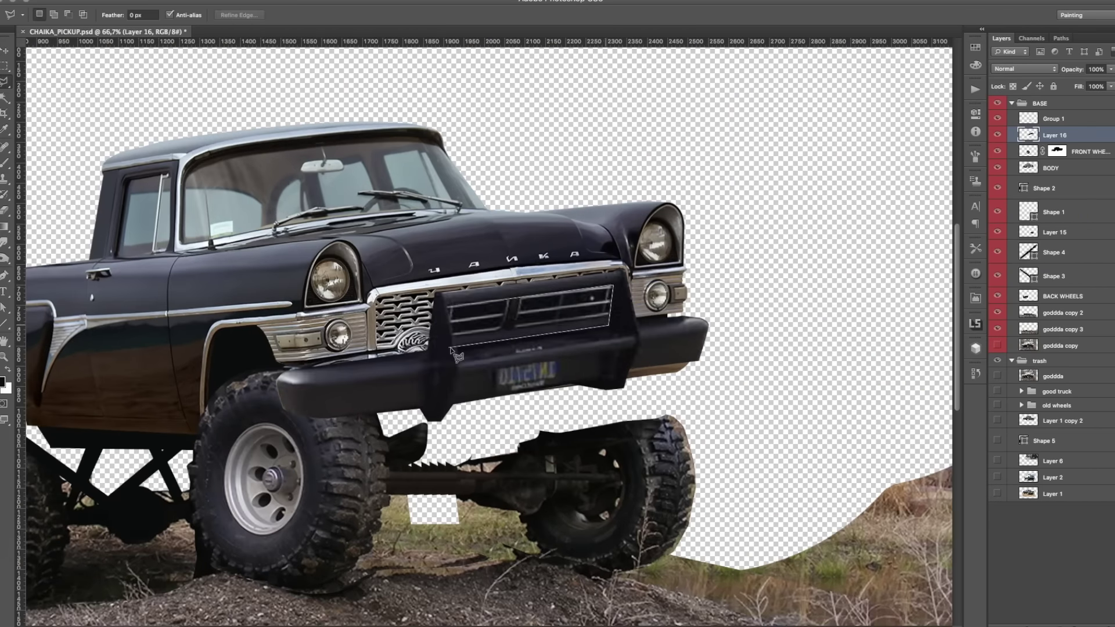
key("Delete")
key("ctrl+d")
key("ctrl+minus")
key("v")
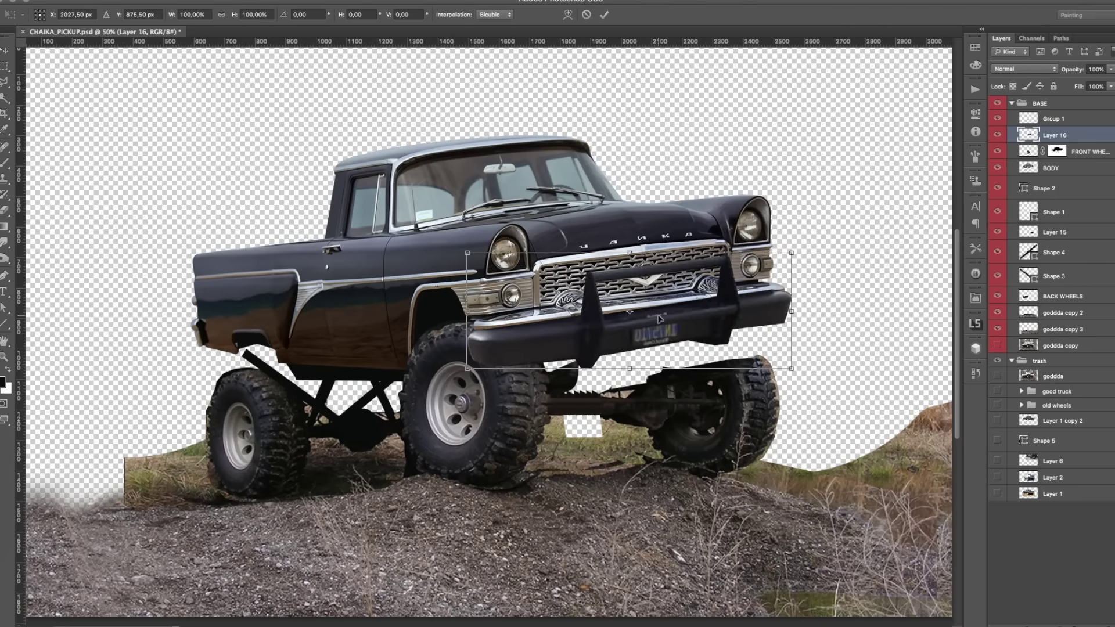
Paste the far wheel as Layer 17 below BACK WHEELS and shrink it to about 84%.
left_click(562, 406, "ctrl")
key("Return")
key("ctrl+v")
mouse_move(1053, 151)
left_mouse_down()
mouse_move(1080, 184)
mouse_move(1080, 321)
left_mouse_up()
key("ctrl+t")
left_click_drag(636, 310, 648, 325)
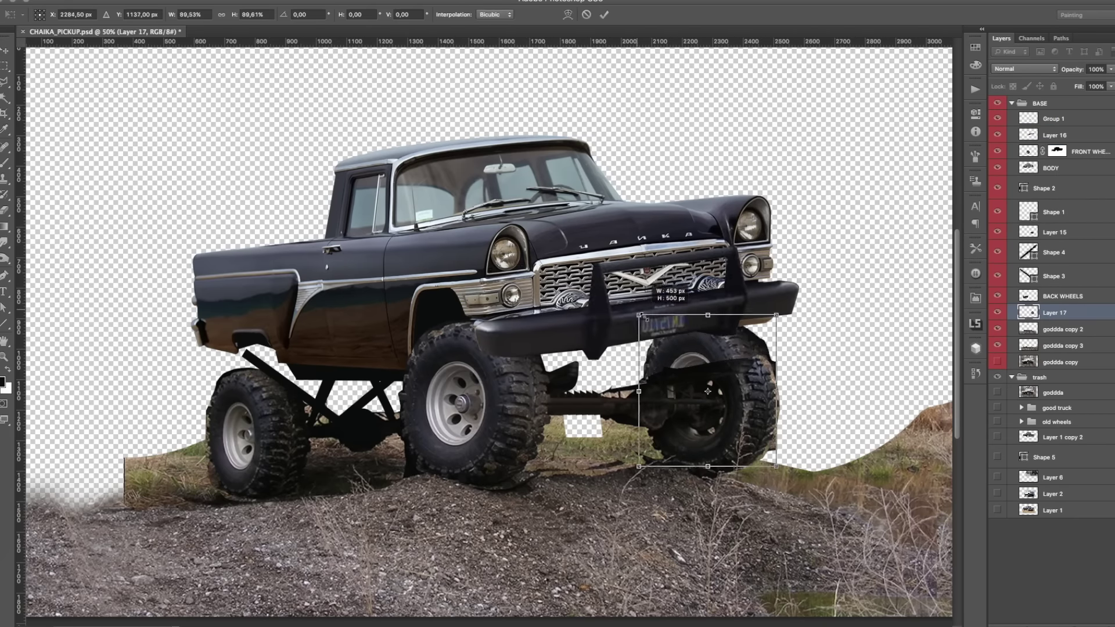
key("Return")
scroll(488, 331, "right", 3)
left_click(1072, 151)
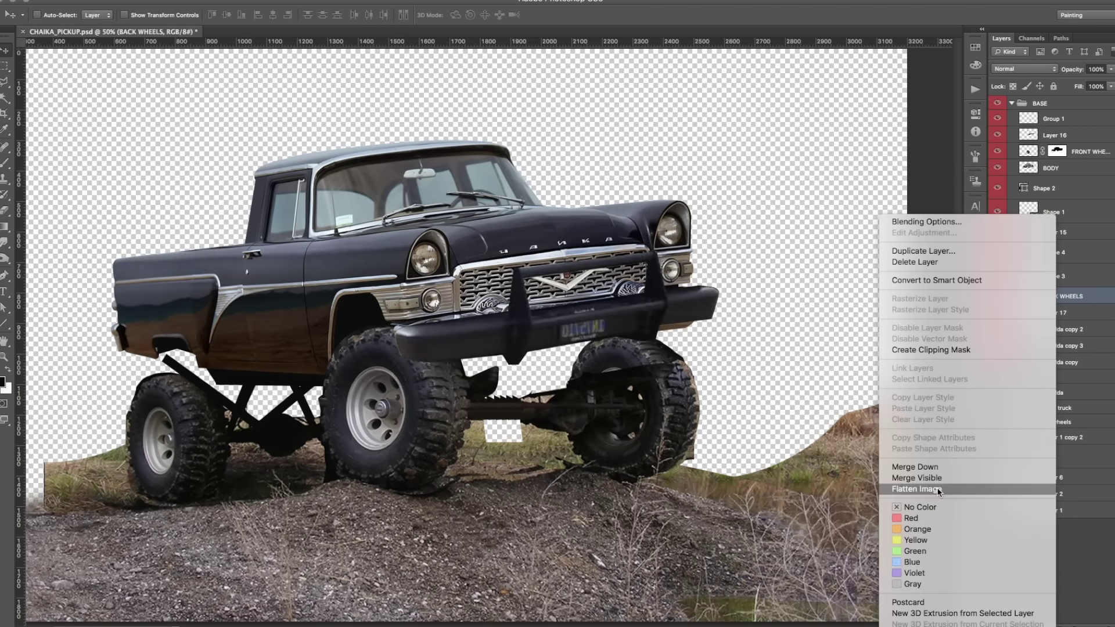
Colour-code FRONT WHEELS violet and raise the far wheel up under the fender.
right_click(1092, 152)
left_click(950, 509)
left_click(1054, 312)
left_click_drag(656, 379, 659, 349)
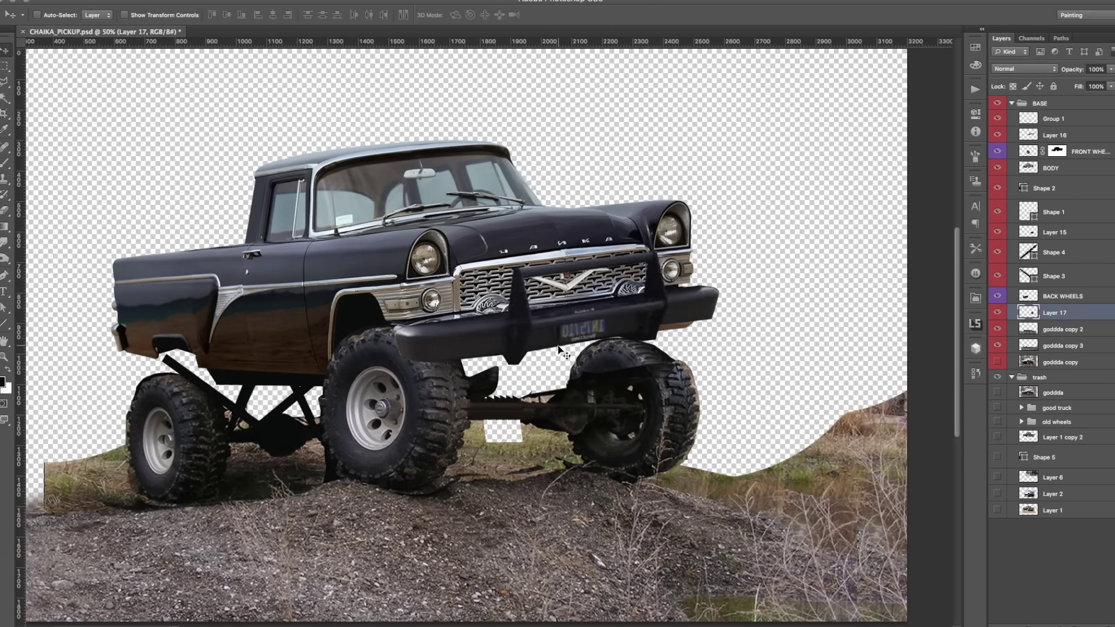
left_click_drag(560, 349, 696, 378)
Lengthen the rear Shape 3 strut.
key("a")
left_click(243, 329)
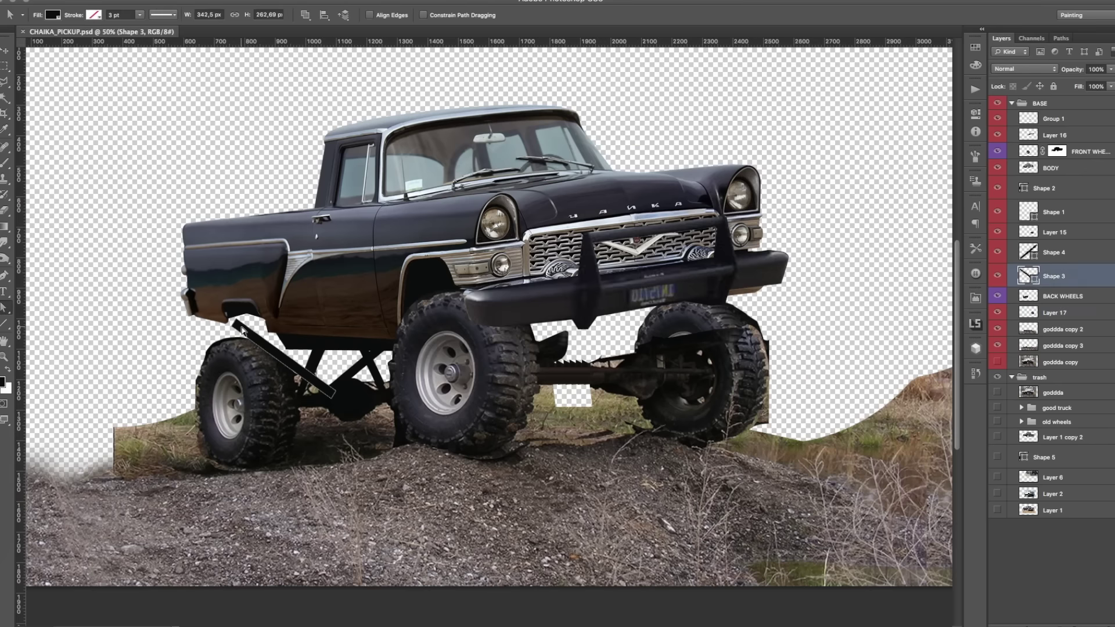
left_click_drag(342, 375, 343, 376)
left_click(116, 132)
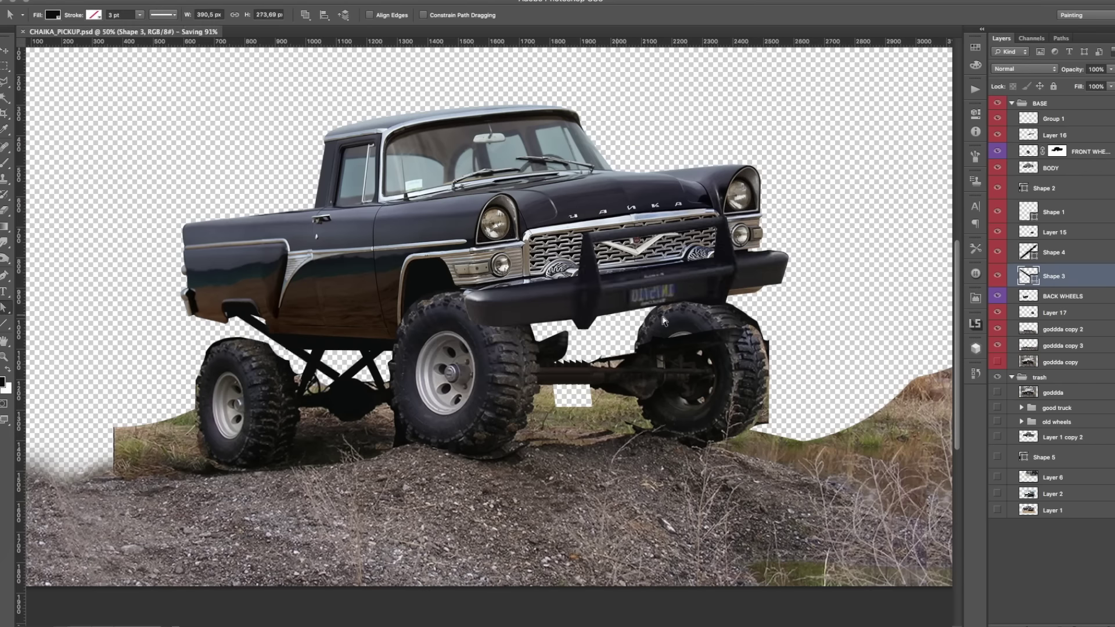
key("v")
left_click(708, 320, "ctrl")
scroll(470, 322, "up", 3)
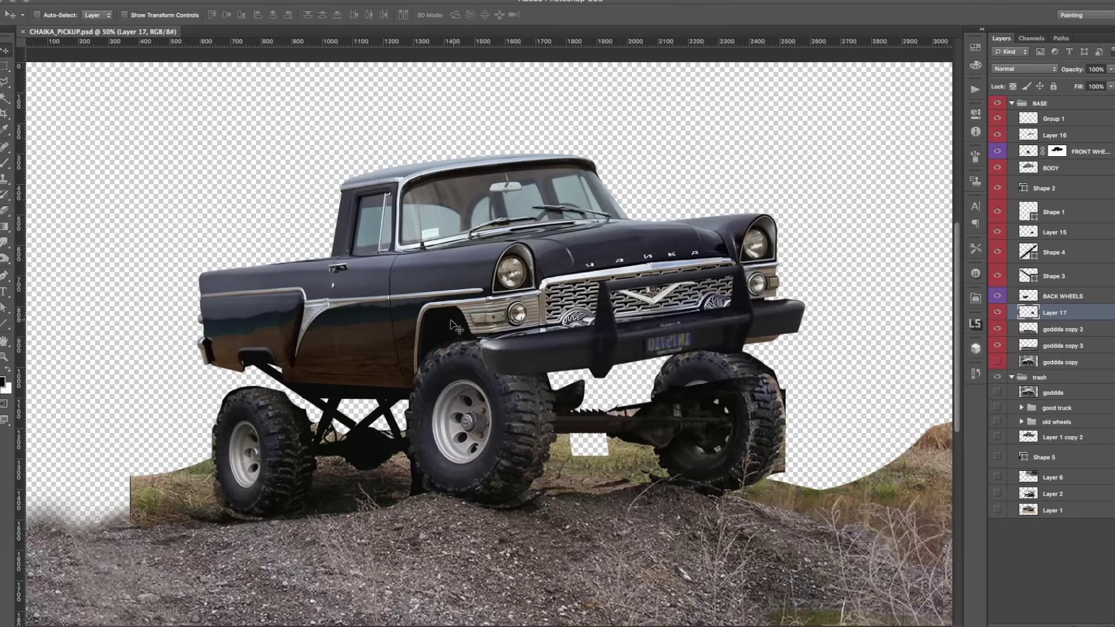
Draw a black-stroke roll bar along the rear cab pillar.
left_click(361, 272, "ctrl")
key("p")
left_click(318, 262)
left_click(329, 190)
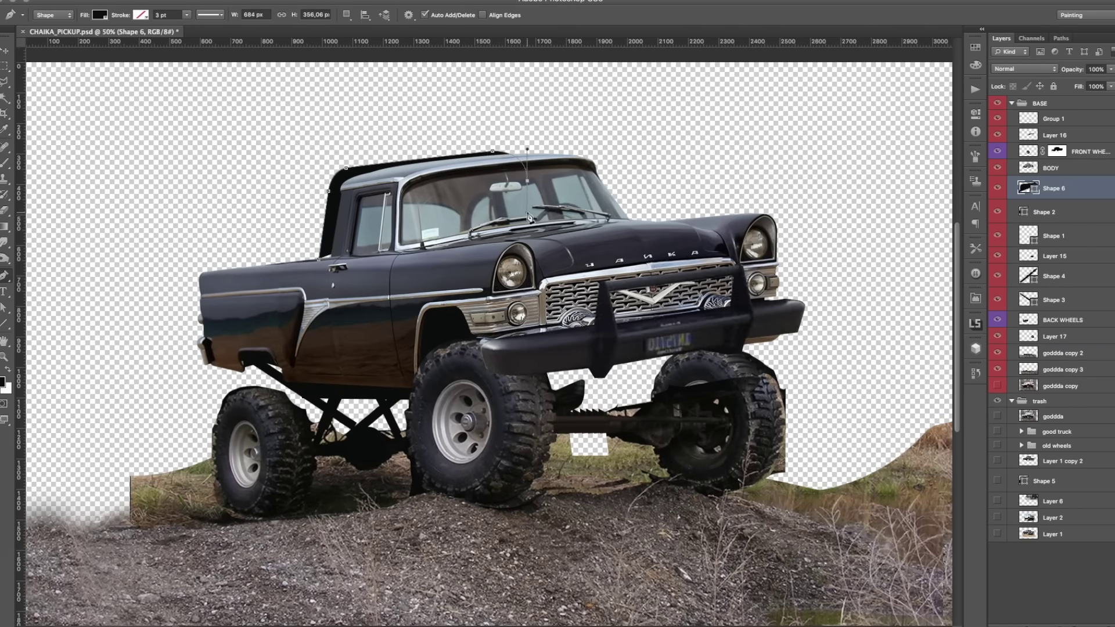
key("u")
left_click(141, 15)
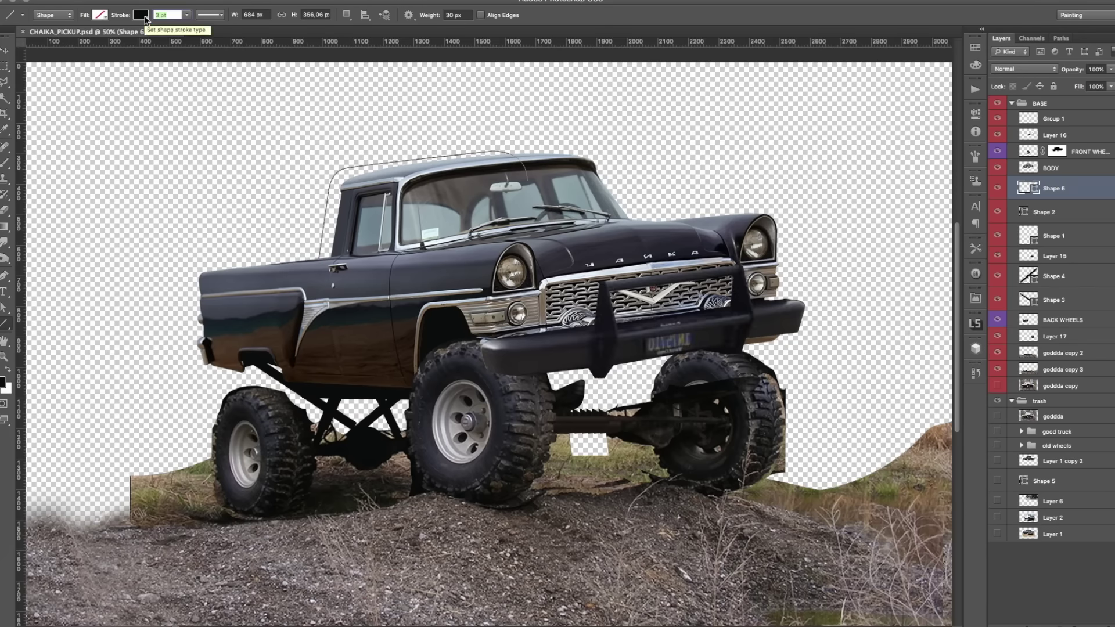
key("a")
left_click_drag(333, 184, 316, 203)
key("v")
Draw the diagonal brace behind the cab and add a Brightness/Contrast layer at -122.
key("p")
left_click(269, 269)
left_click(322, 184)
key("ctrl+minus")
key("ctrl+plus")
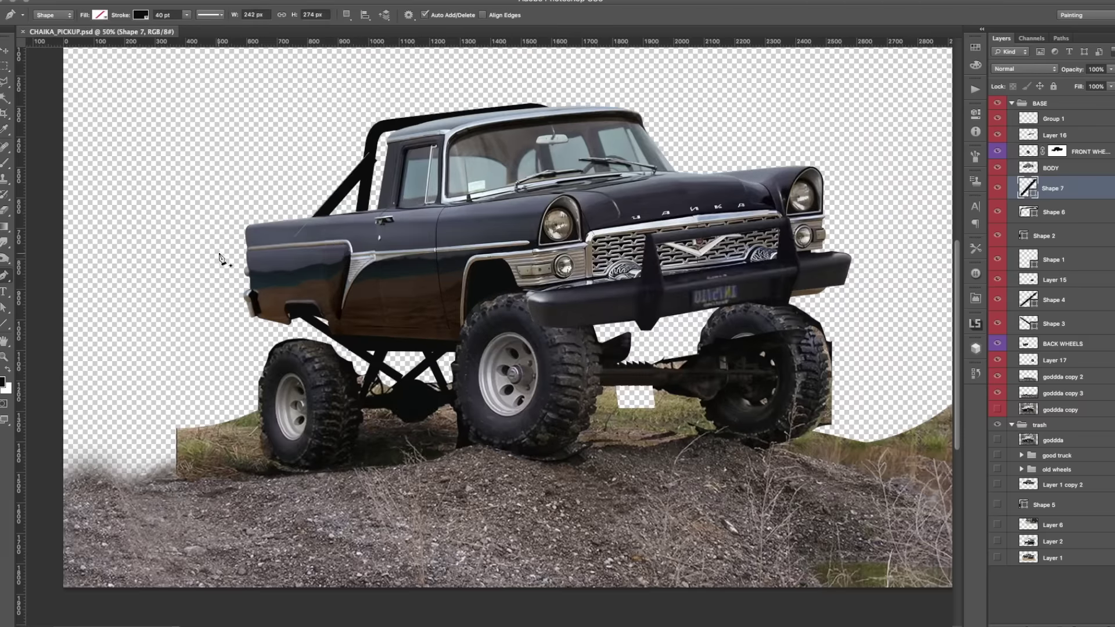
left_click(1054, 360)
left_click(1084, 473)
Clip a Brightness/Contrast of -122 to the far wheel layer and merge it down.
right_click(1091, 360)
left_click(999, 348)
left_click_drag(892, 170, 847, 175)
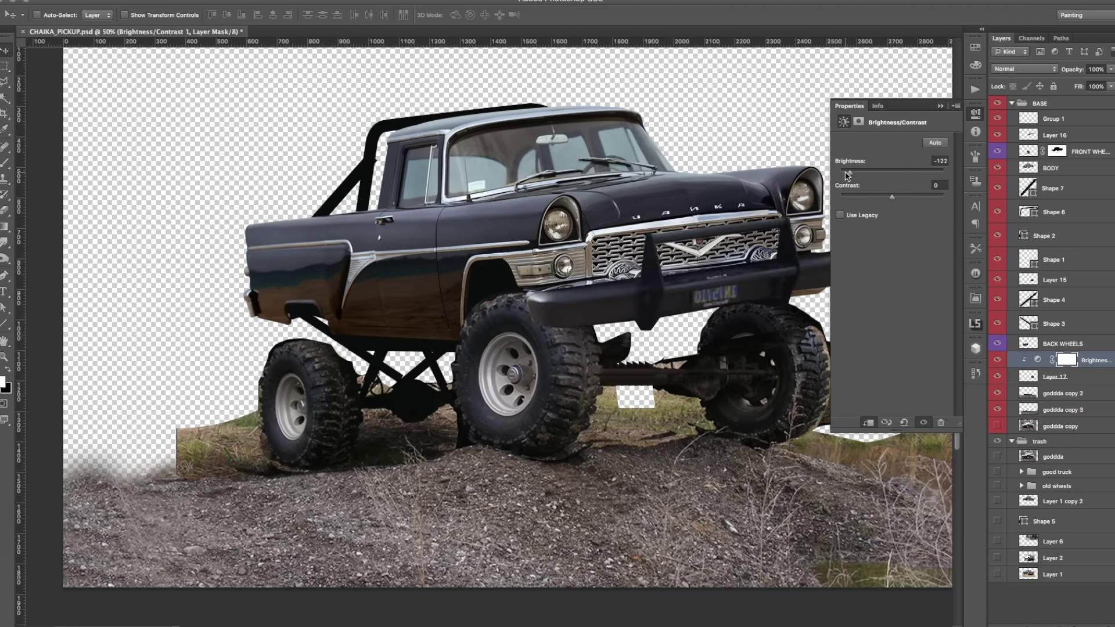
right_click(1073, 376)
left_click(929, 269)
Try shrinking and lowering the front bumper, then undo back to the larger version.
key("ctrl+t")
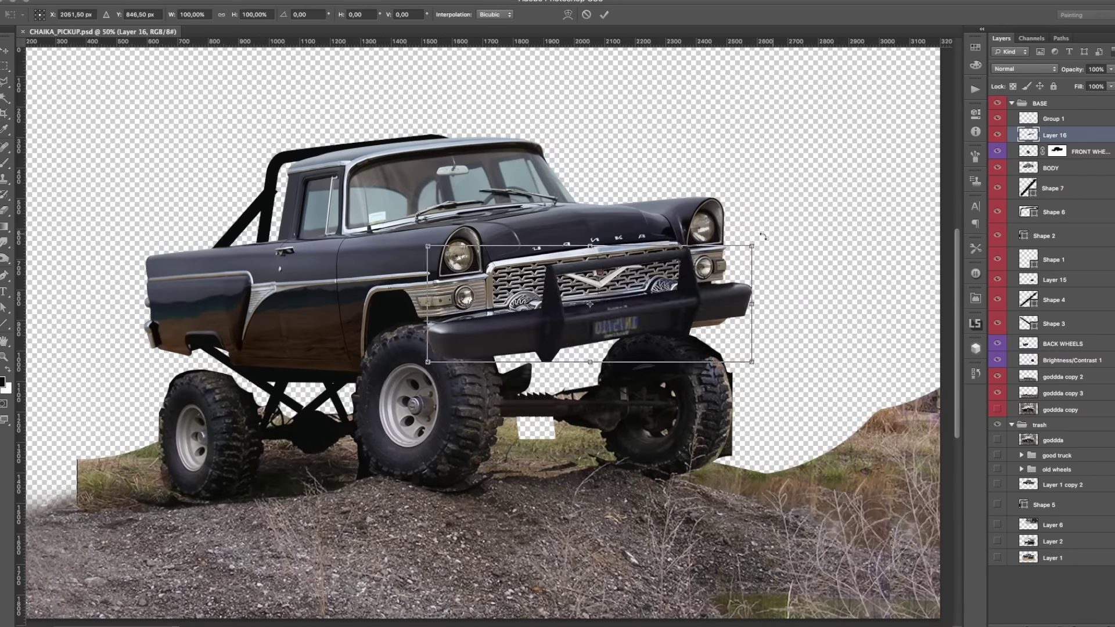
left_click_drag(751, 246, 704, 262)
left_click_drag(645, 310, 649, 321)
left_click_drag(718, 278, 715, 280)
key("Return")
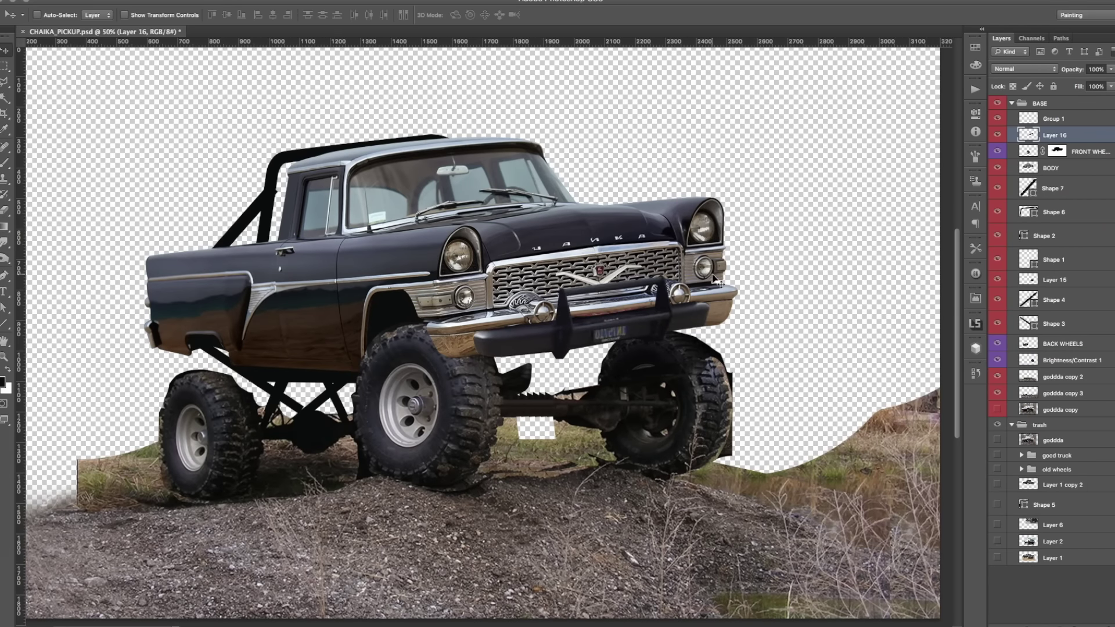
key("ctrl+z")
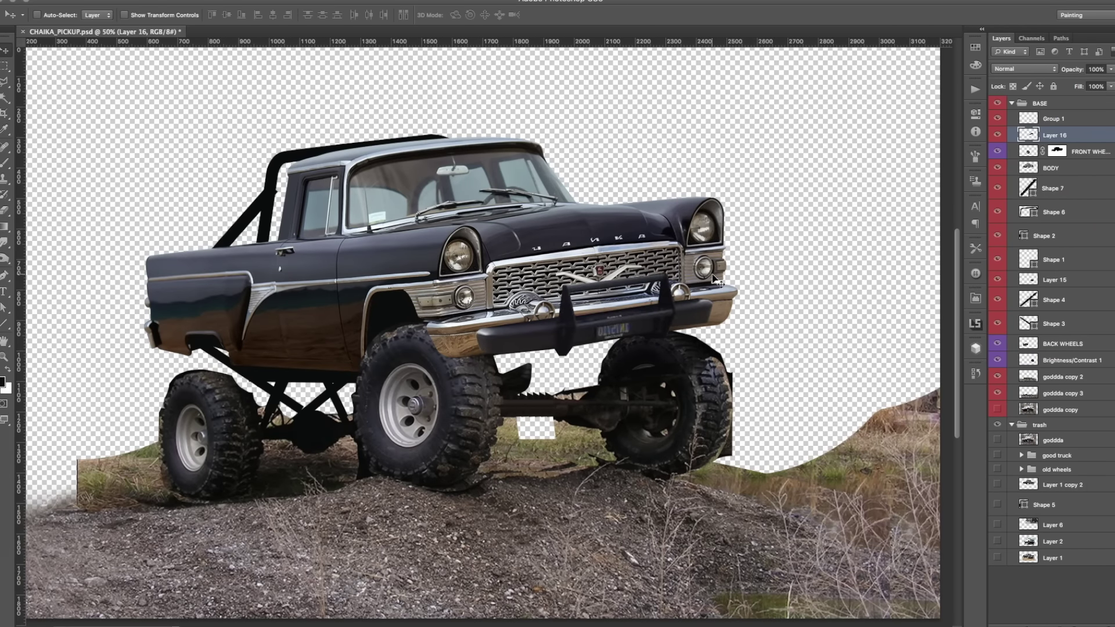
key("ctrl+z")
Rename Layer 16 to FRONT BUMPER, duplicate it, and lasso-delete the area under it.
double_click(1054, 134)
type("FRONT BUMPER")
key("ctrl+j")
key("ctrl+plus")
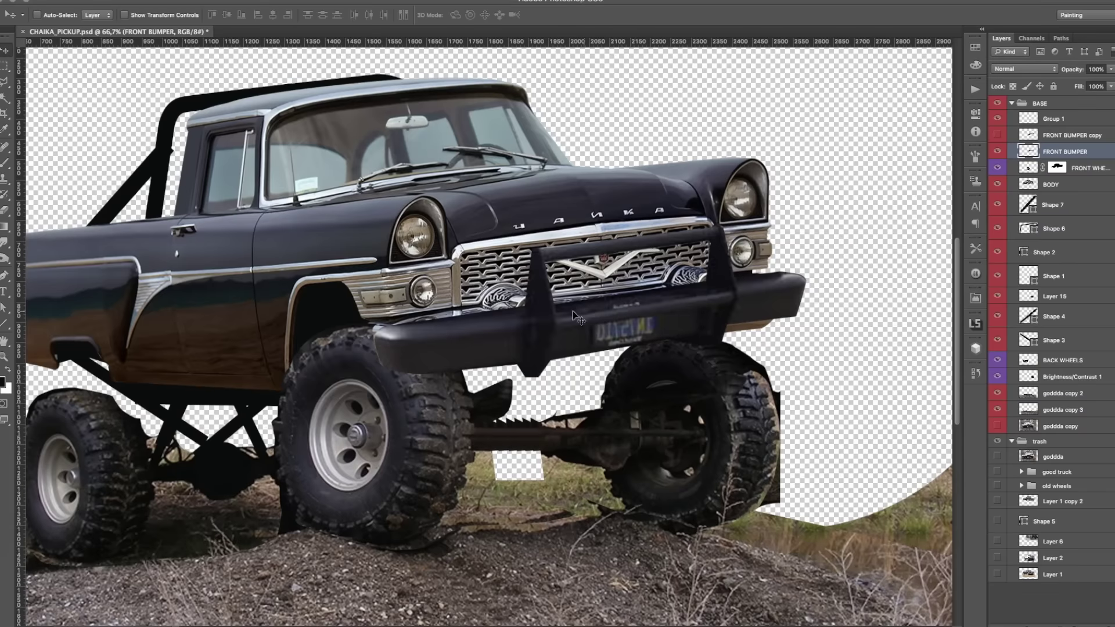
key("l")
key("Delete")
key("ctrl+d")
key("ctrl+minus")
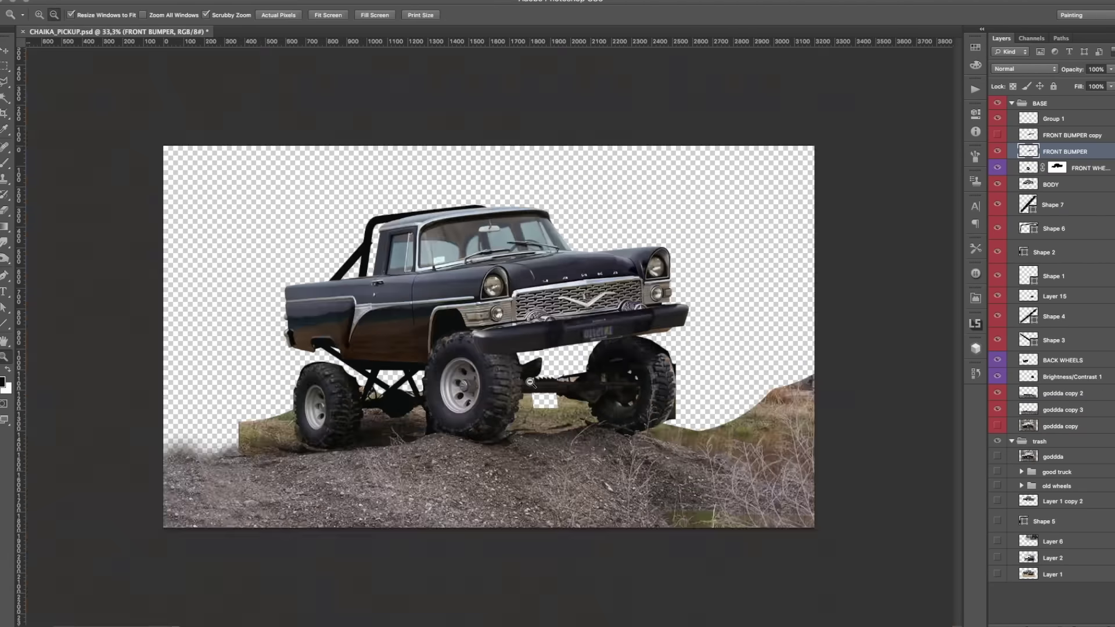
key("v")
Nudge the FRONT BUMPER down and to the right, then save.
key("Down")
key("Down")
key("Down")
key("shift+Right")
key("shift+Down")
key("l")
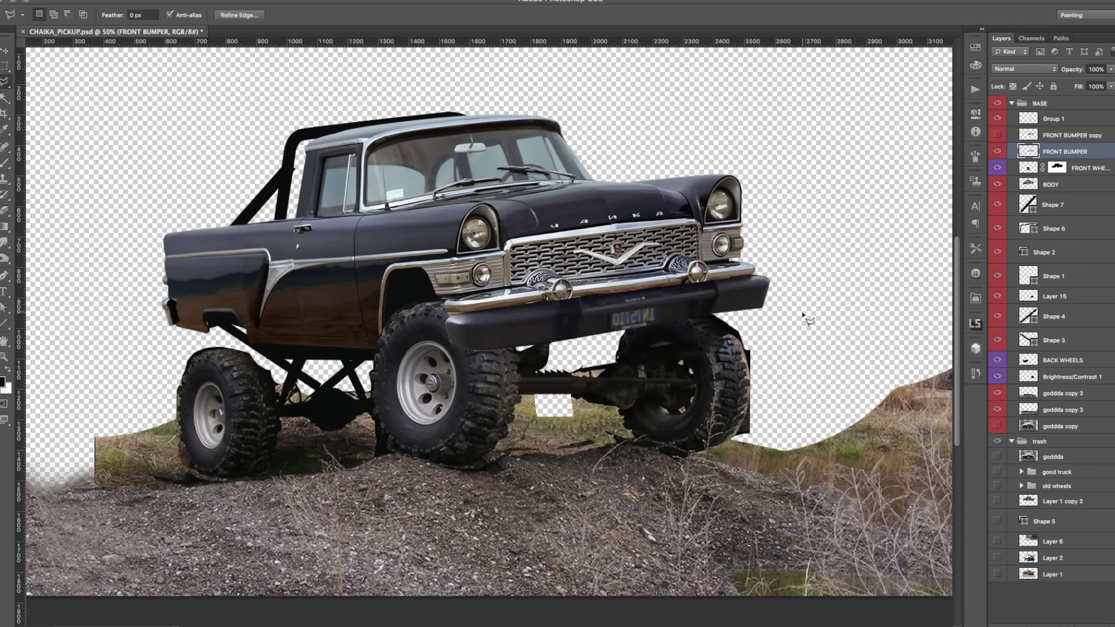
key("e")
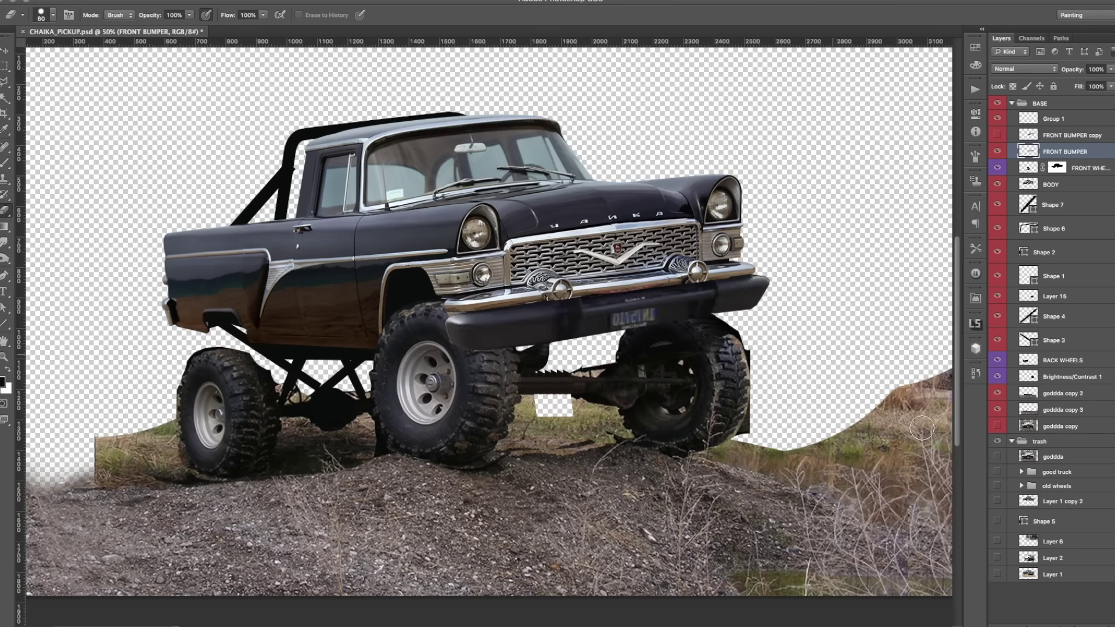
key("ctrl+s")
Mask off the bumper tip outside the truck body outline and save.
scroll(378, 386, "left", 3)
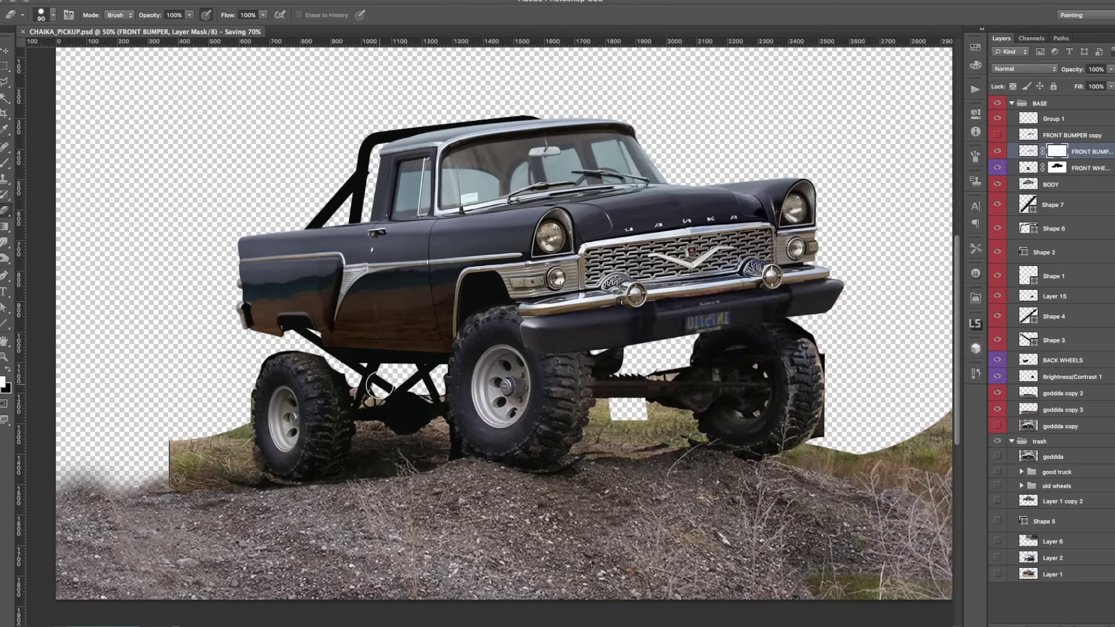
left_click(1027, 151, "ctrl")
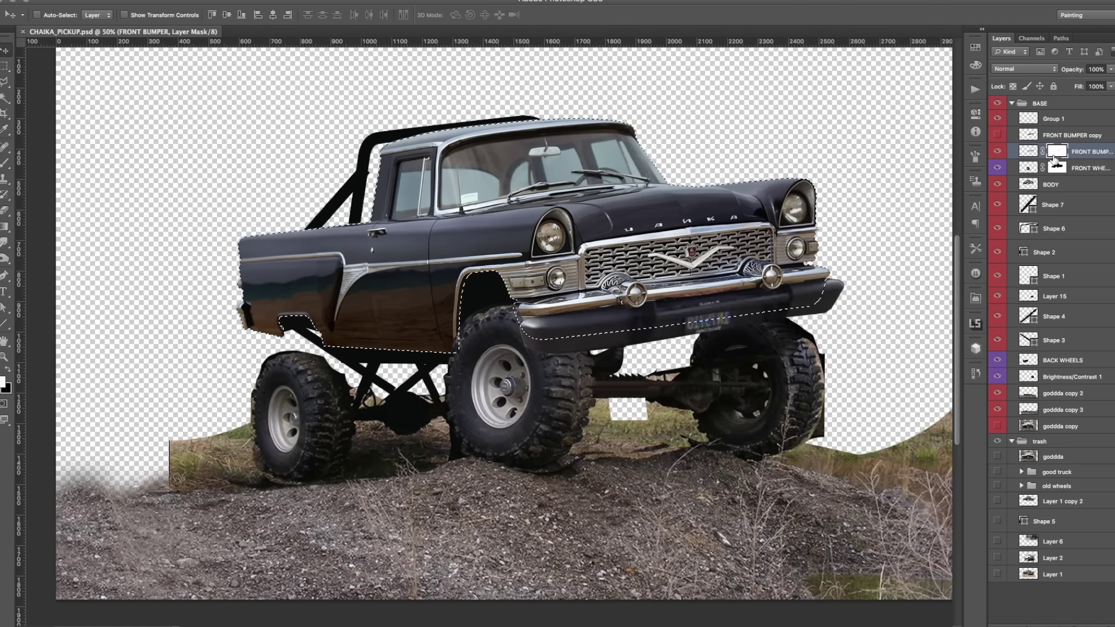
left_click(1061, 155)
key("b")
key("ctrl+shift+i")
left_click_drag(848, 290, 834, 296)
key("v")
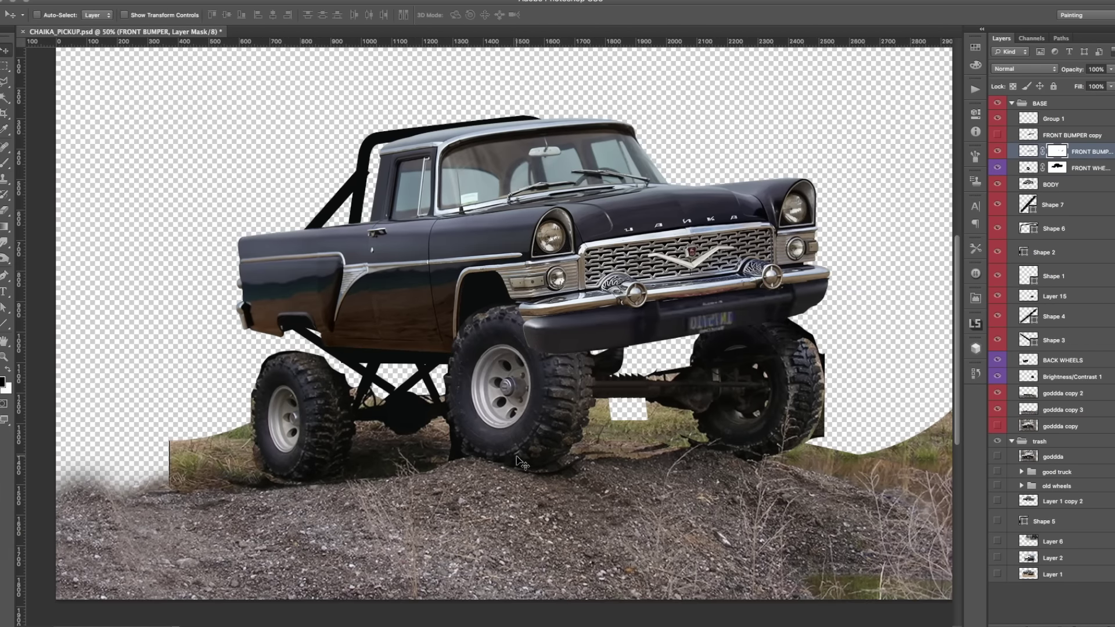
key("ctrl+s")
Draw Line-tool frame struts under the truck.
key("z")
scroll(528, 448, "right", 3)
scroll(529, 447, "down", 1)
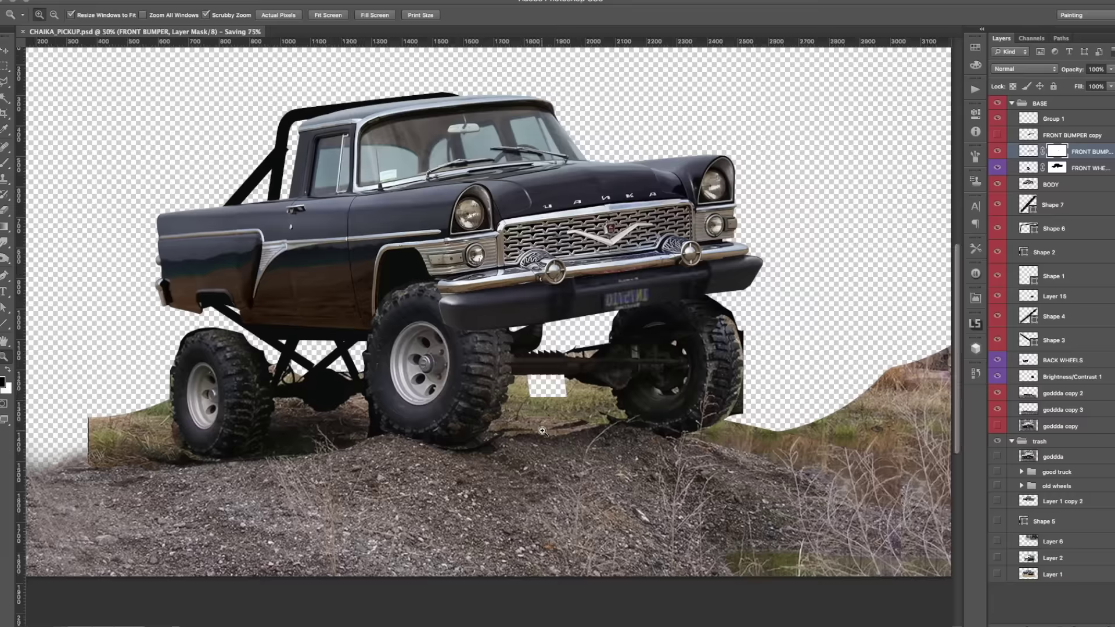
scroll(487, 409, "left", 2)
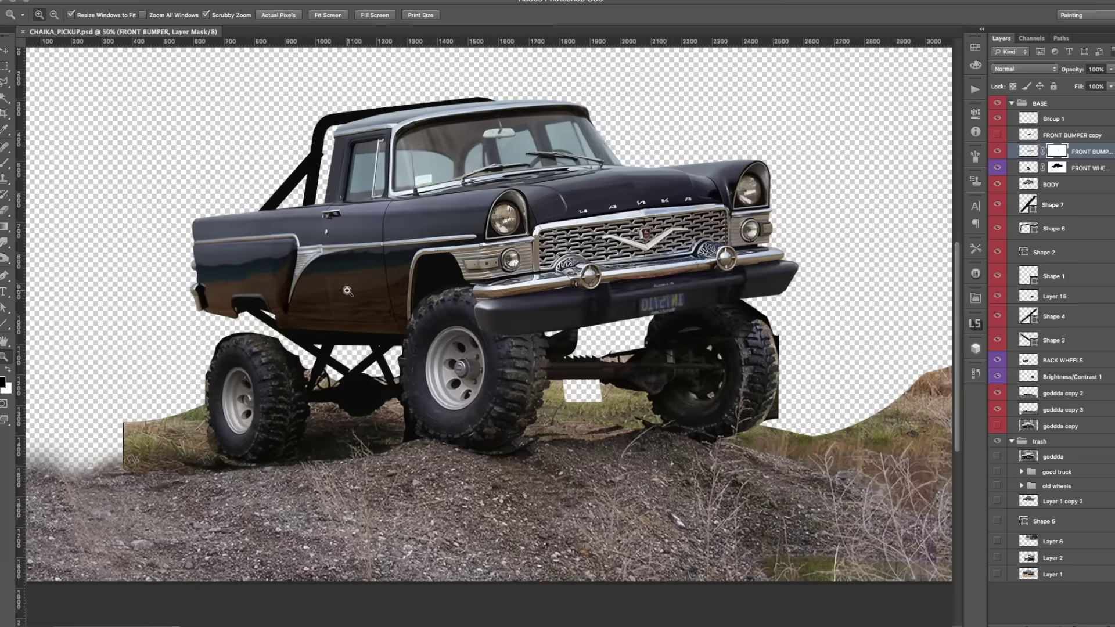
key("u")
left_click_drag(305, 335, 637, 324)
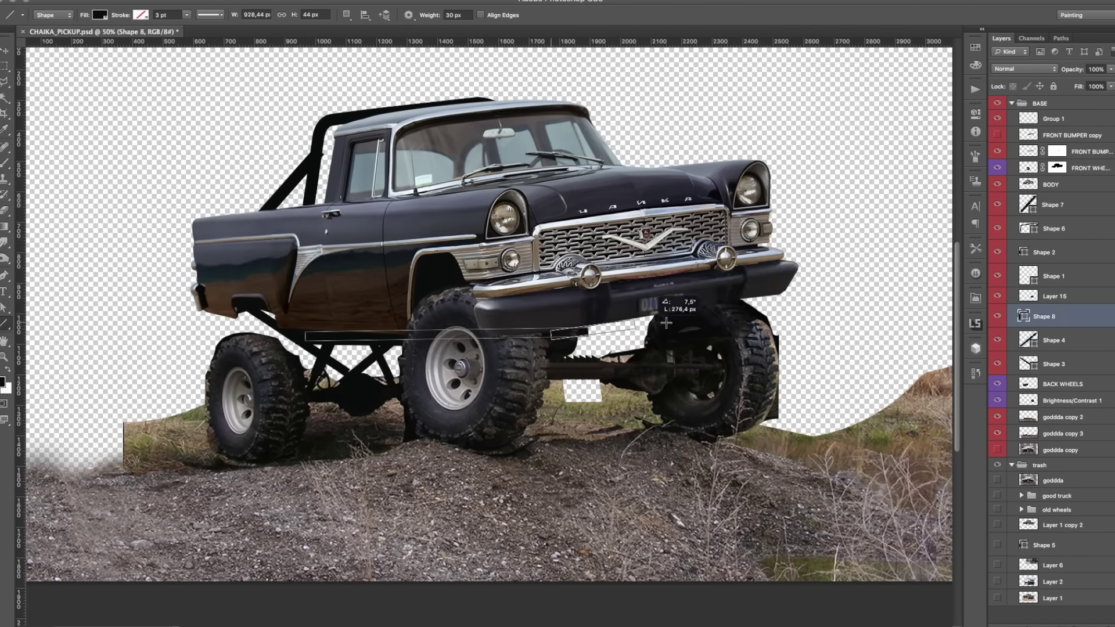
left_click_drag(712, 312, 712, 311)
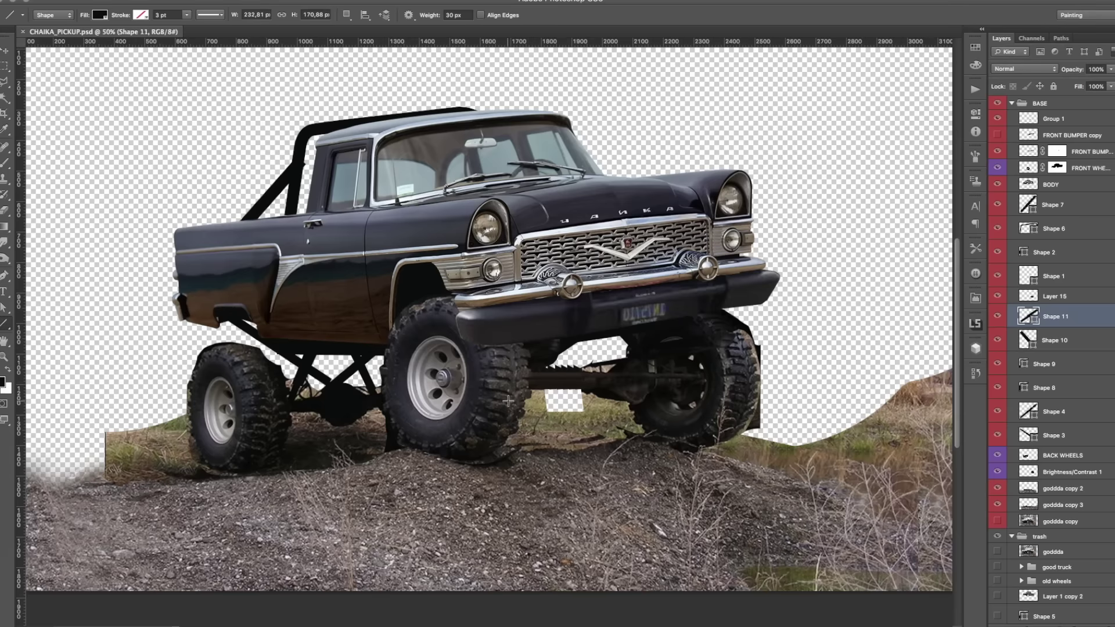
key("v")
Select the darkened far wheel layer.
left_click(745, 348, "ctrl")
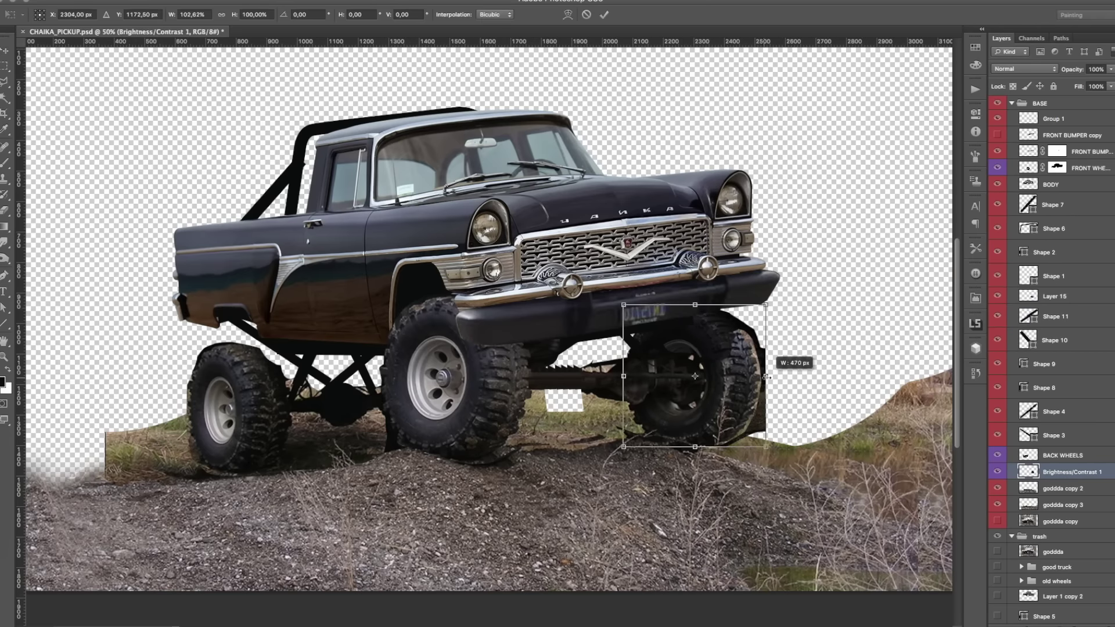
scroll(786, 364, "down", 2)
scroll(447, 456, "up", 2)
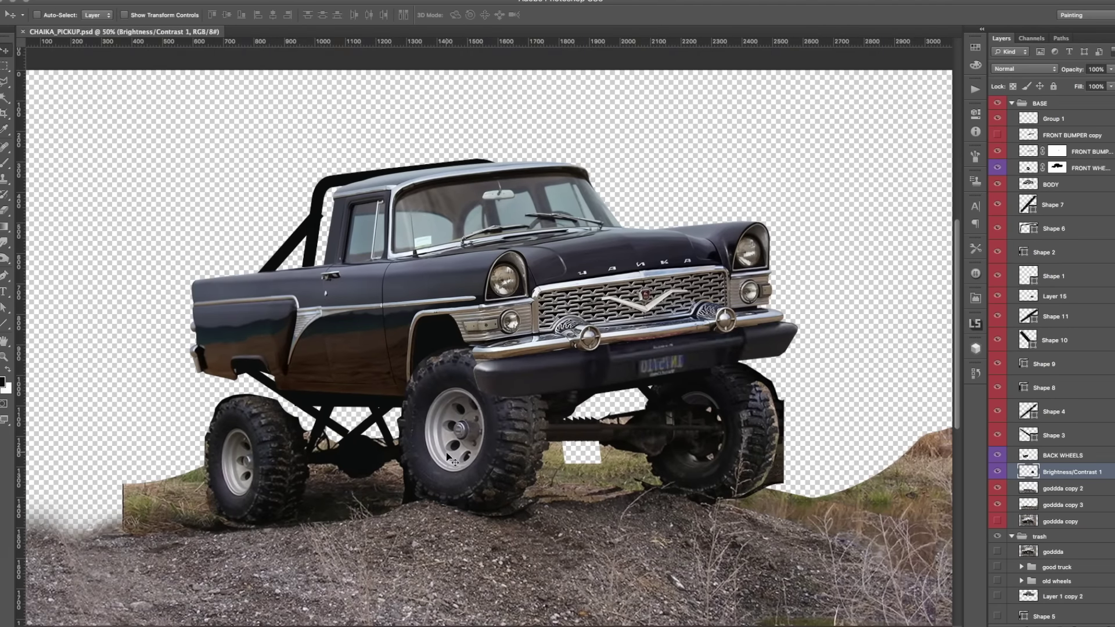
scroll(447, 455, "down", 3)
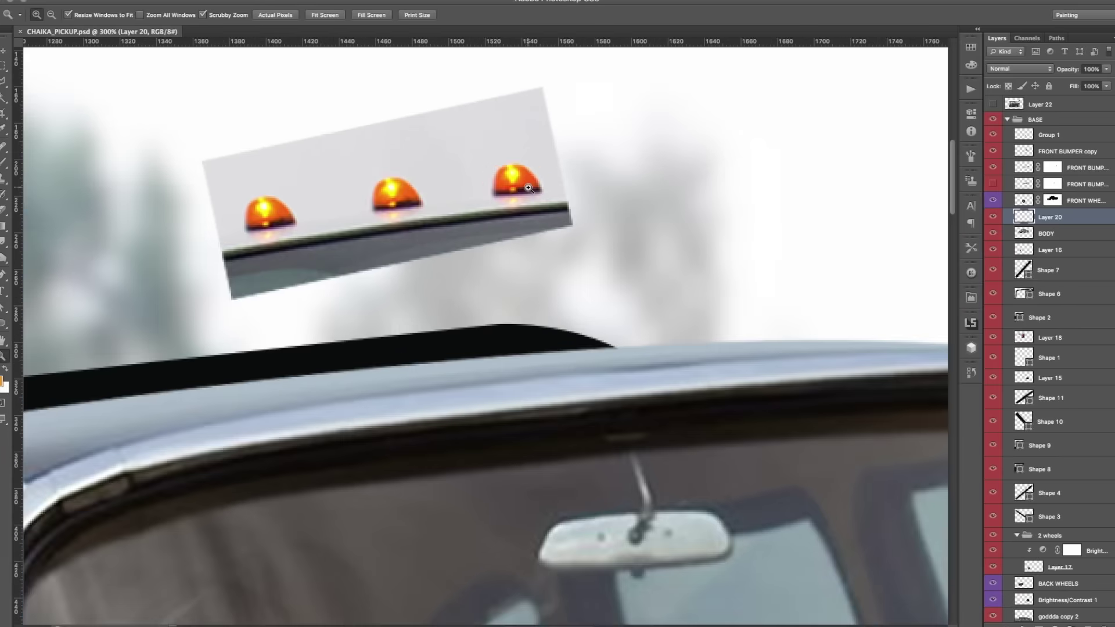
Draw an orange outline around the roof lights, fade it to 20%, then delete it.
key("p")
left_click(569, 192)
left_click(545, 74)
left_click(177, 139)
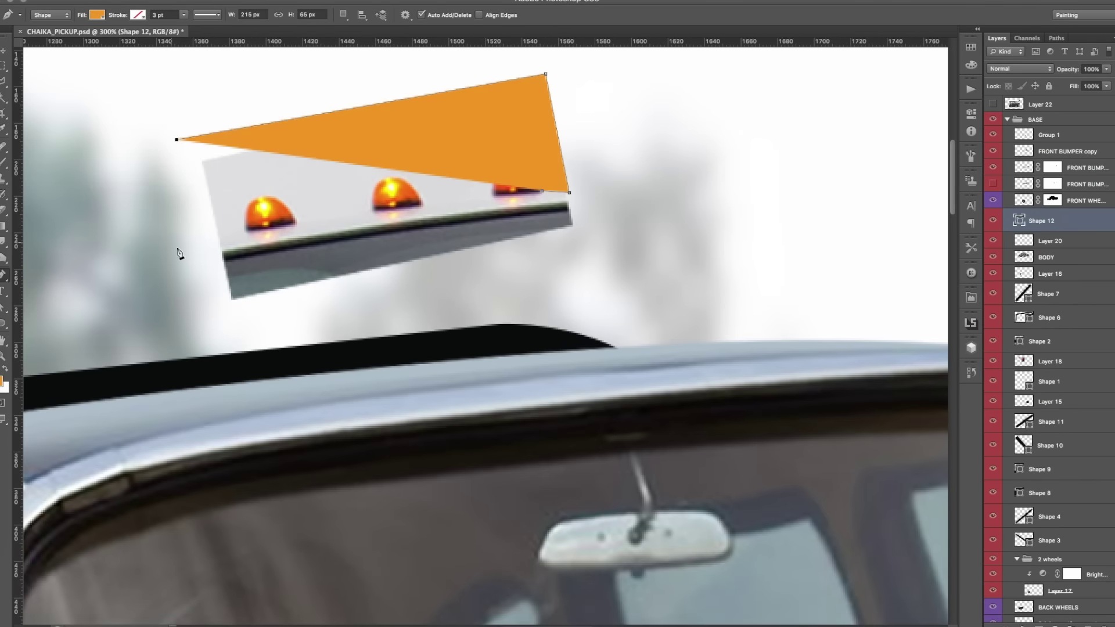
left_click(192, 251)
key("2")
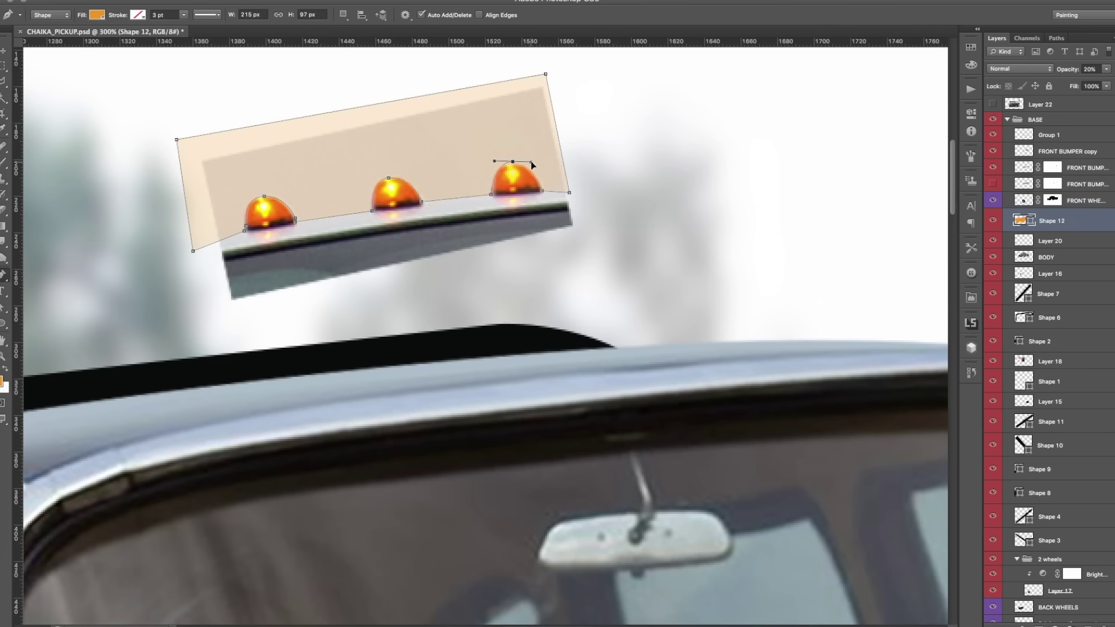
key("Delete")
Move the roof light bar down onto the cab roof.
key("ctrl+minus")
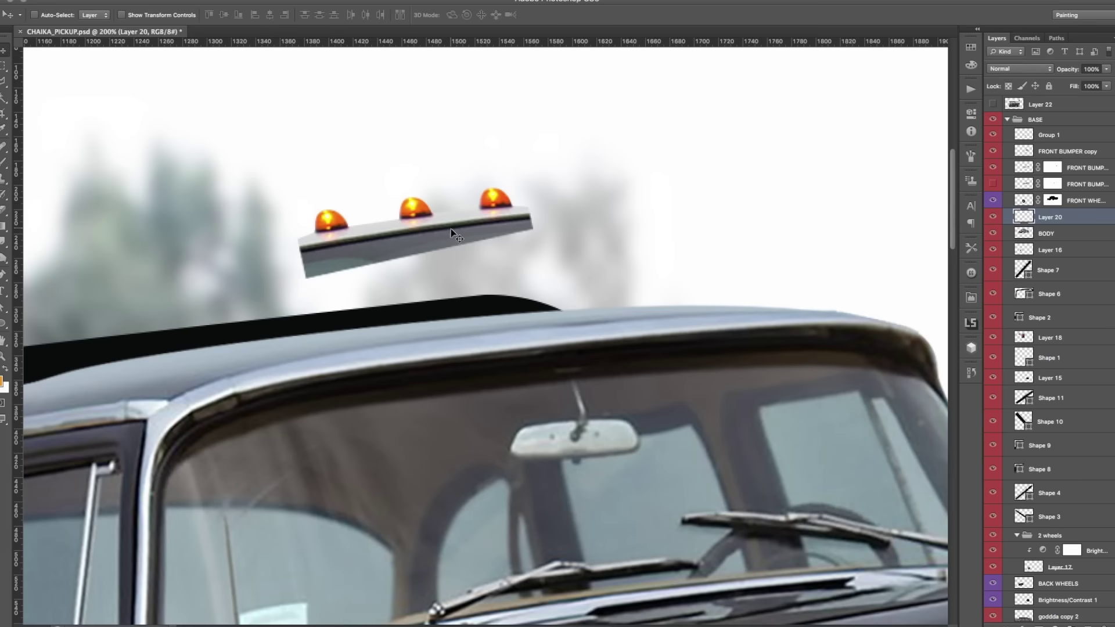
key("ctrl+t")
left_click_drag(407, 232, 517, 317)
key("ctrl+minus")
key("ctrl+minus")
key("Return")
Erase the grey plate under the roof lights and lower them onto the roof.
key("e")
key("ctrl+plus")
key("ctrl+plus")
key("ctrl+plus")
key("bracketleft")
key("bracketleft")
key("bracketleft")
left_click_drag(316, 296, 658, 263)
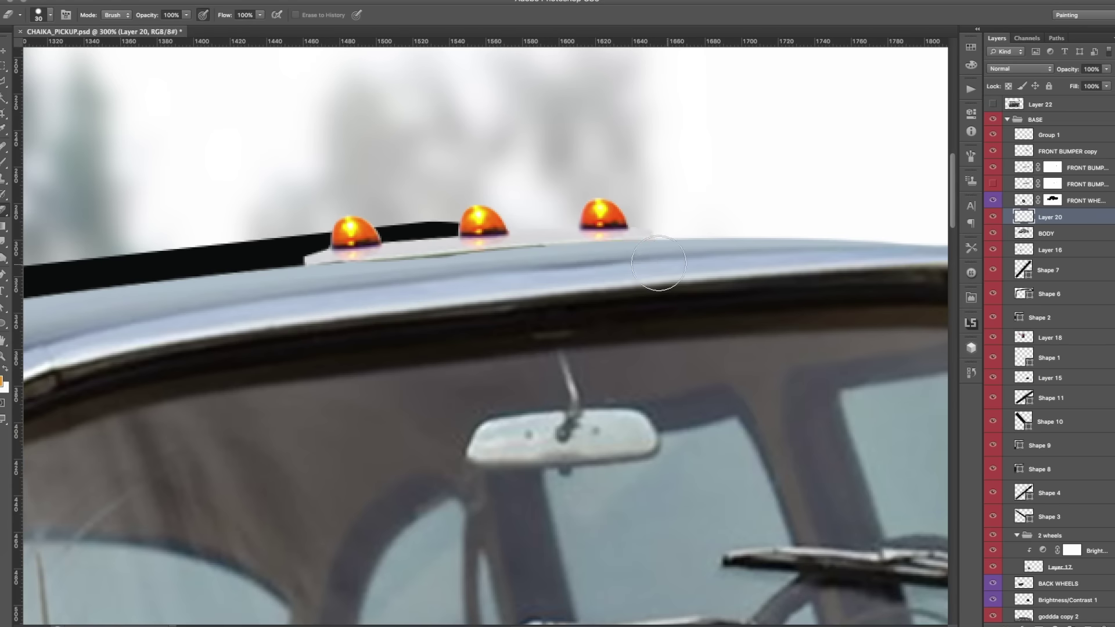
key("v")
left_click_drag(338, 270, 343, 289)
Transform the roof lights into place and check them against the whole truck.
key("ctrl+t")
key("ctrl+minus")
key("ctrl+minus")
key("ctrl+minus")
key("Return")
key("e")
key("ctrl+plus")
key("ctrl+plus")
key("ctrl+plus")
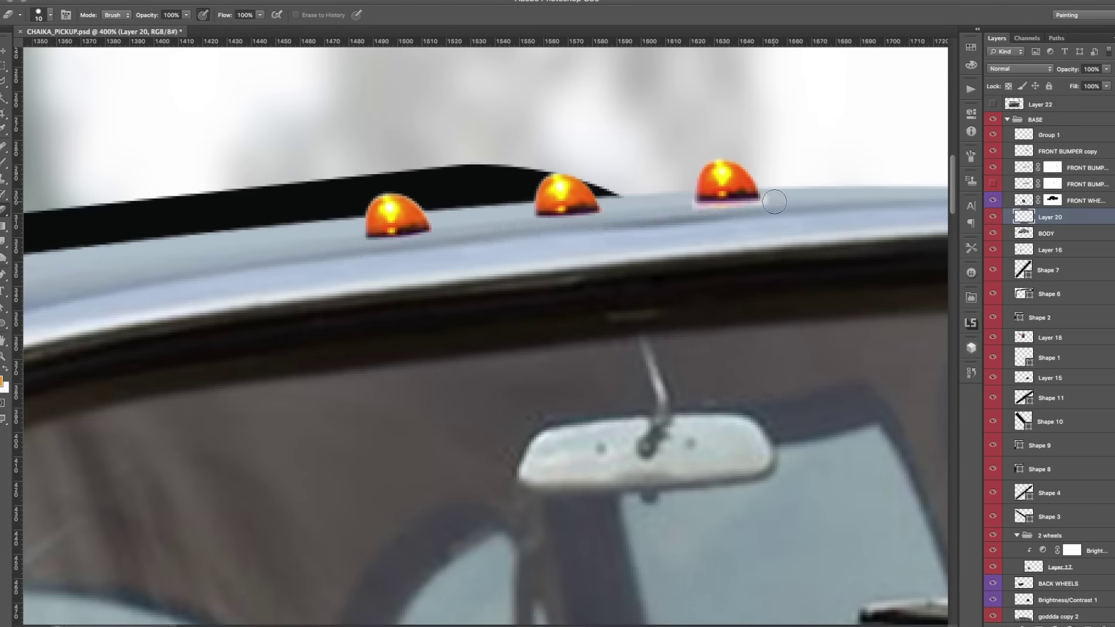
key("z")
key("ctrl+minus")
key("ctrl+minus")
key("ctrl+minus")
left_click(418, 177)
Duplicate Layer 20, flip and skew the copy below the lights as a reflection.
key("ctrl+j")
key("ctrl+t")
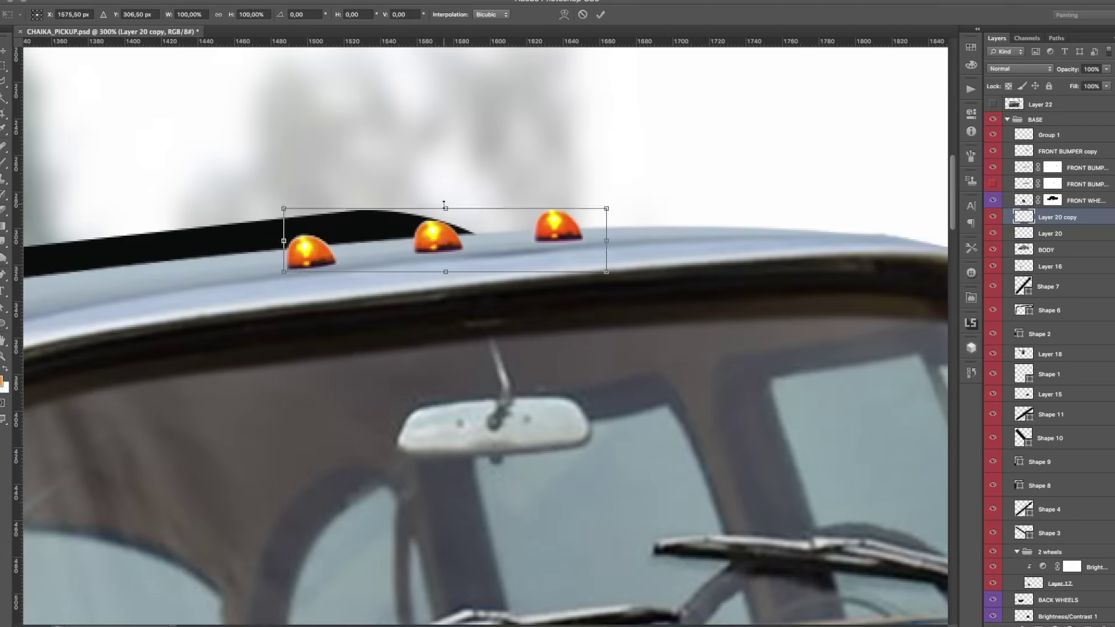
left_click_drag(445, 204, 446, 285)
left_click_drag(606, 255, 608, 235)
key("ctrl+bracketleft")
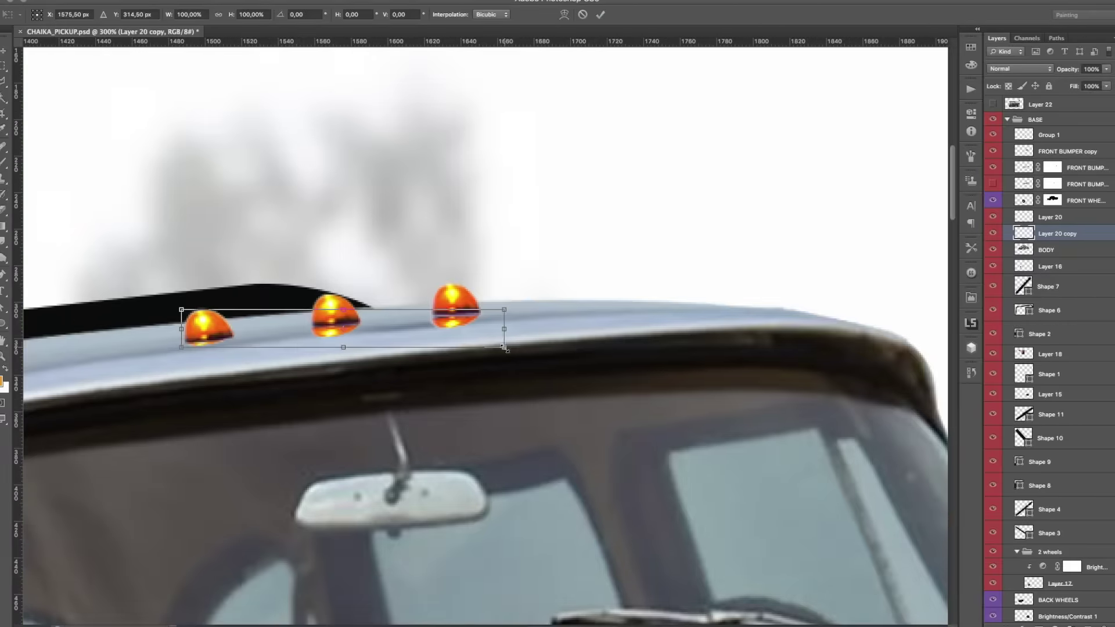
left_click_drag(566, 329, 471, 335)
key("Return")
Set the reflection copy's opacity to 67% and select both roof light layers.
key("ctrl+minus")
key("ctrl+minus")
key("ctrl+minus")
key("ctrl+minus")
key("6")
key("7")
left_click(1050, 217, "shift")
Start a Pen-tool shape tracing the tow hitch outline along the crane arm and down.
left_click(232, 216)
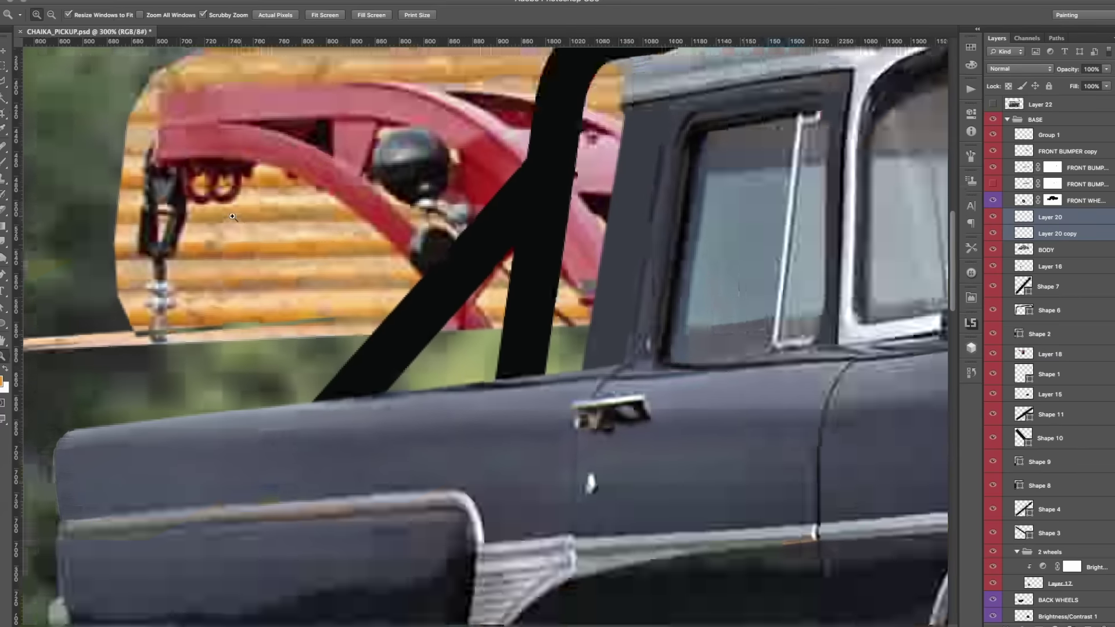
key("p")
left_click(542, 385)
left_click(523, 311)
left_click_drag(264, 139, 264, 160)
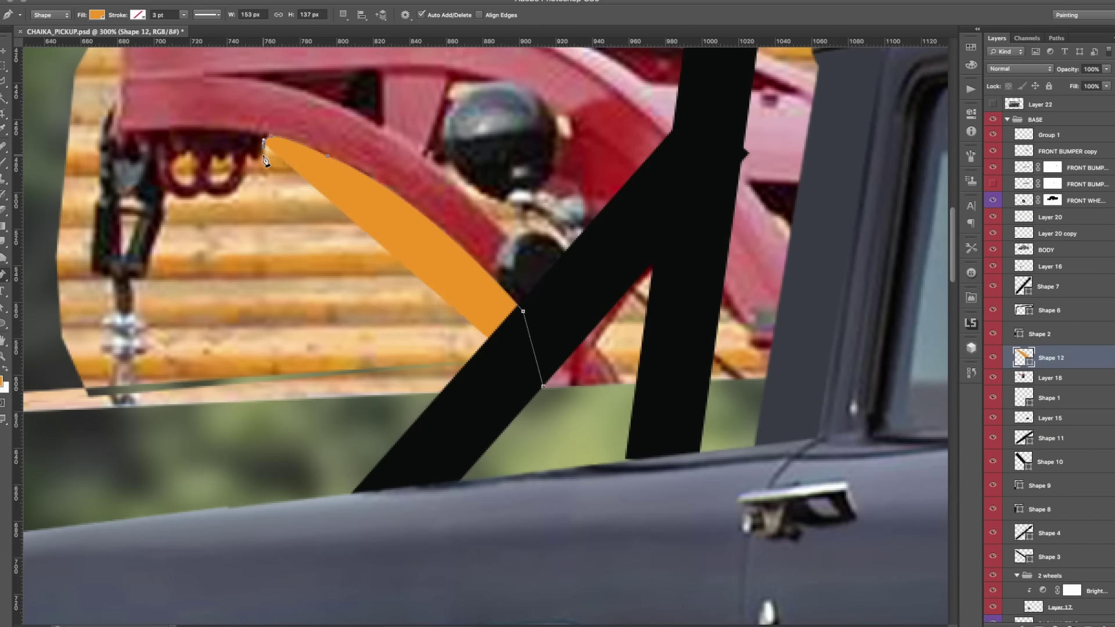
left_click(245, 156)
left_click(203, 190)
left_click(162, 193)
left_click(145, 258)
left_click(131, 307)
left_click(135, 357)
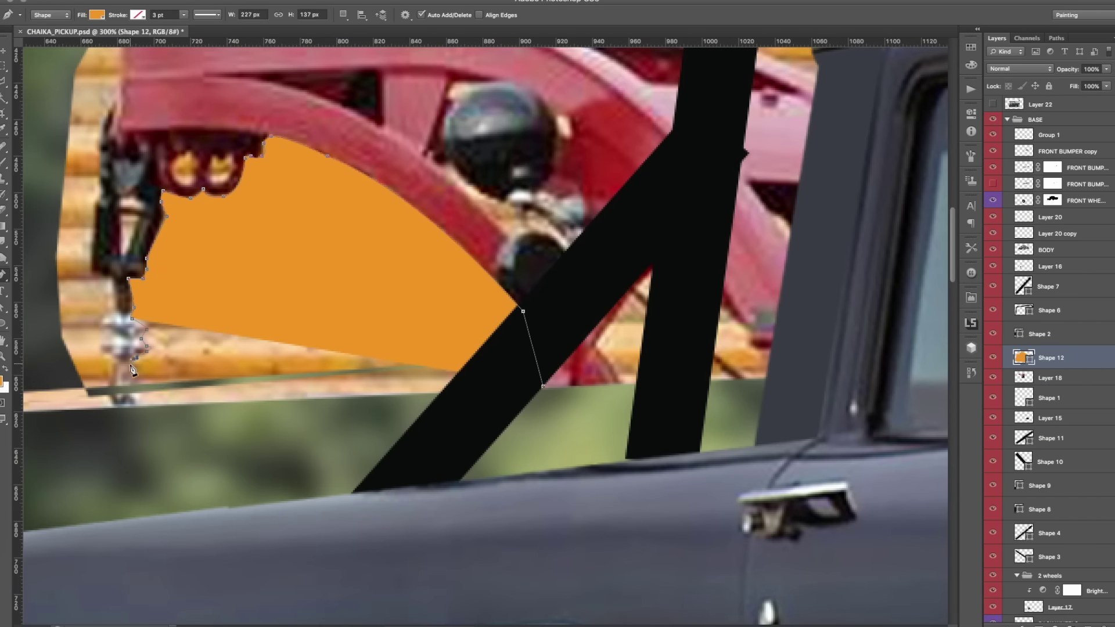
Trace around the hook's lower bulb, up its left side and across the top to close it.
left_click(98, 339)
left_click(119, 318)
left_click(92, 271)
left_click(100, 194)
scroll(144, 225, "up", 3)
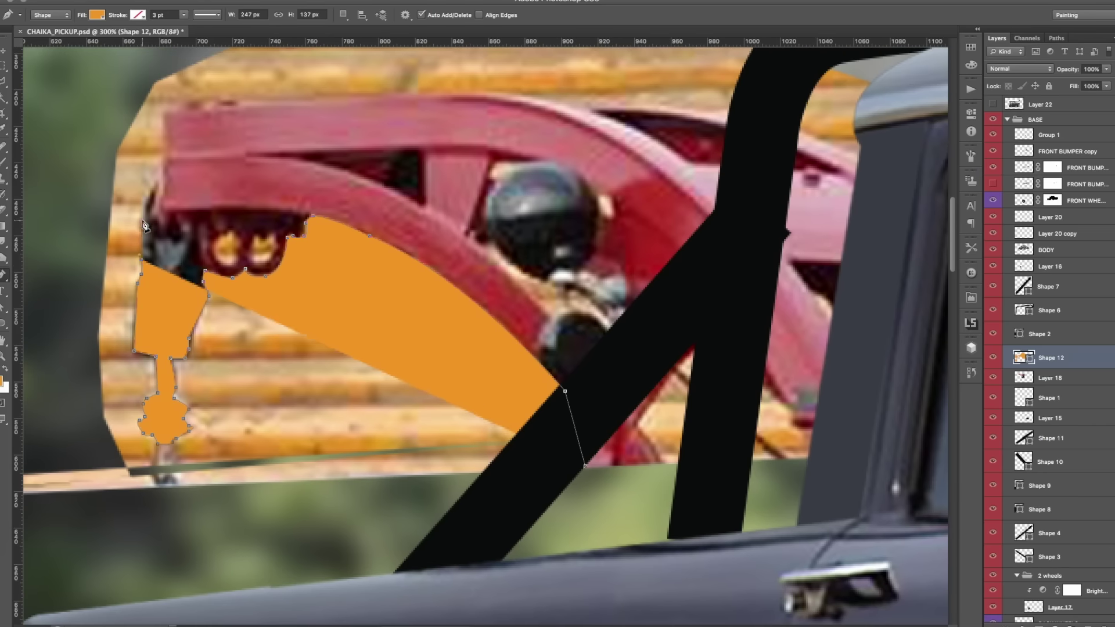
left_click(161, 173)
left_click(163, 111)
left_click(386, 93)
left_click(566, 106)
left_click(587, 108)
left_click(713, 116)
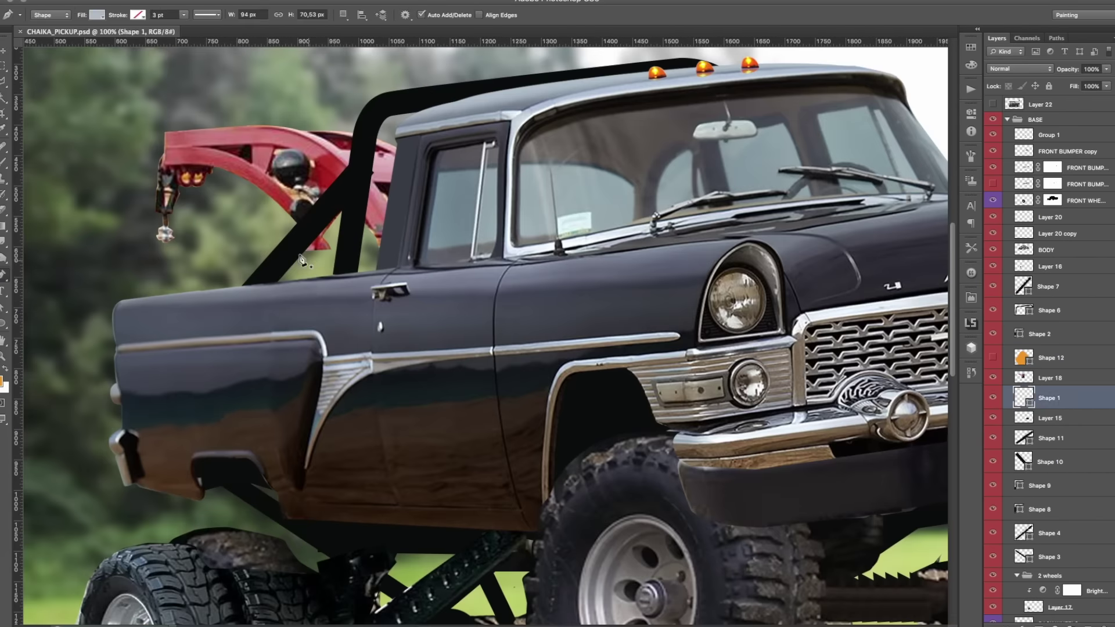
Add a small shape filled with the crane's sampled red, merge into Layer 18, and name it HOOK.
left_click(339, 260)
left_click(308, 250)
key("i")
left_click(309, 249)
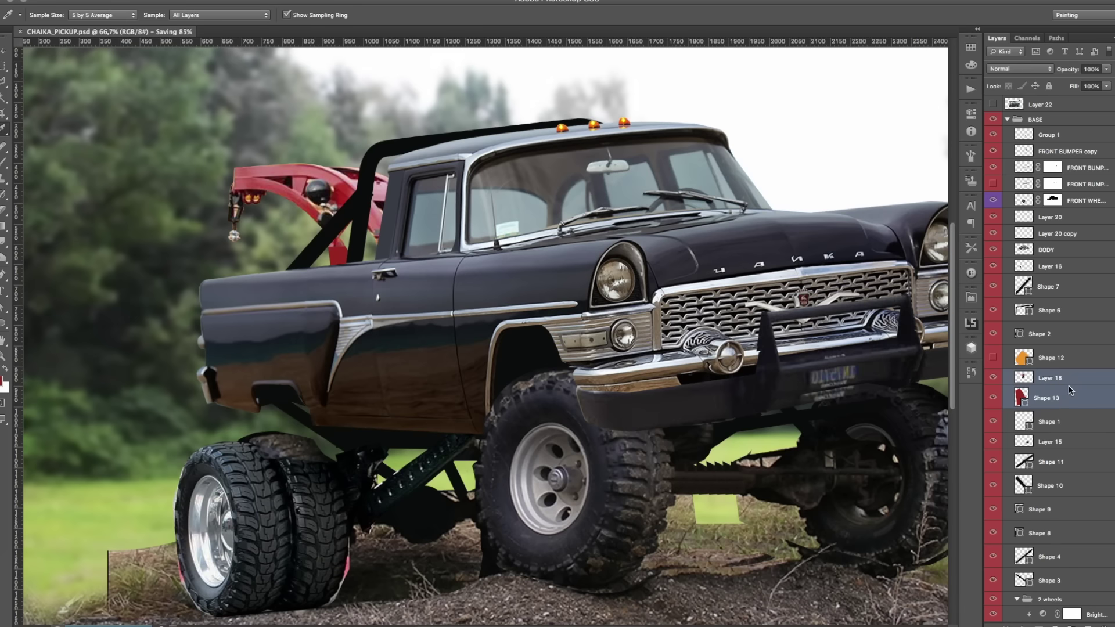
key("ctrl+e")
double_click(1053, 377)
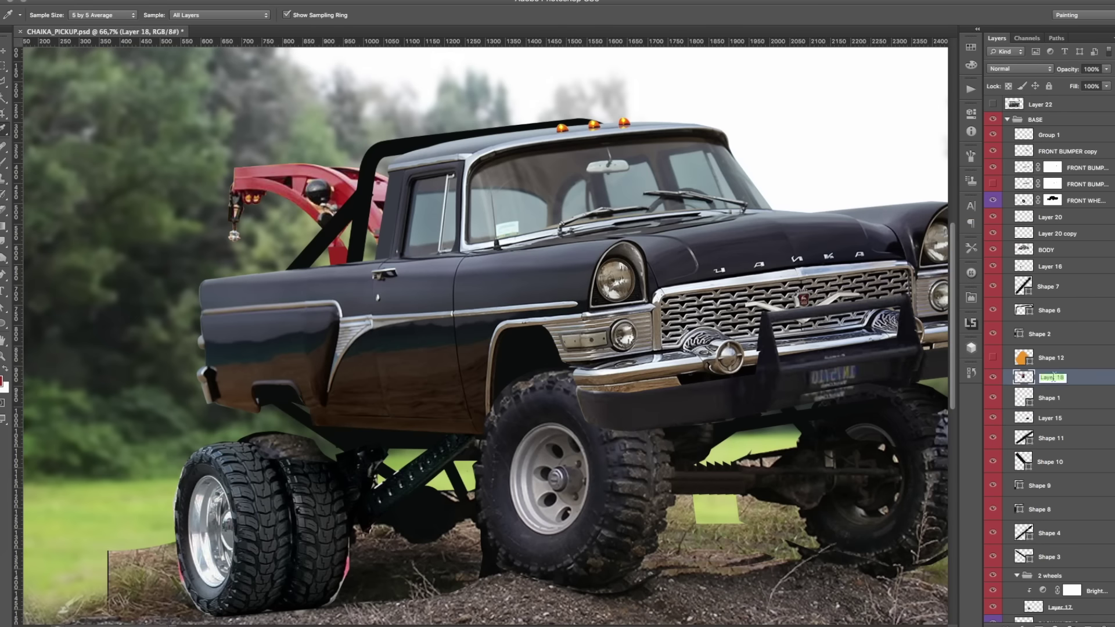
type("HOOK")
key("Return")
Delete a bright patch on the hook and erase its left amber light.
scroll(261, 209, "up", 5)
key("e")
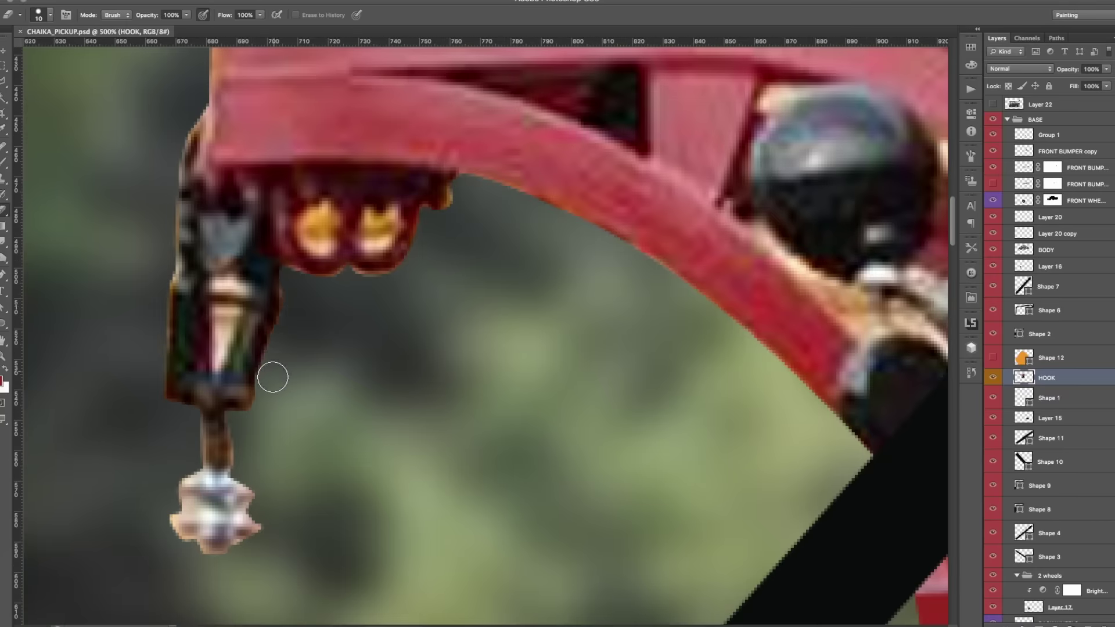
key("l")
left_click(215, 307)
key("Delete")
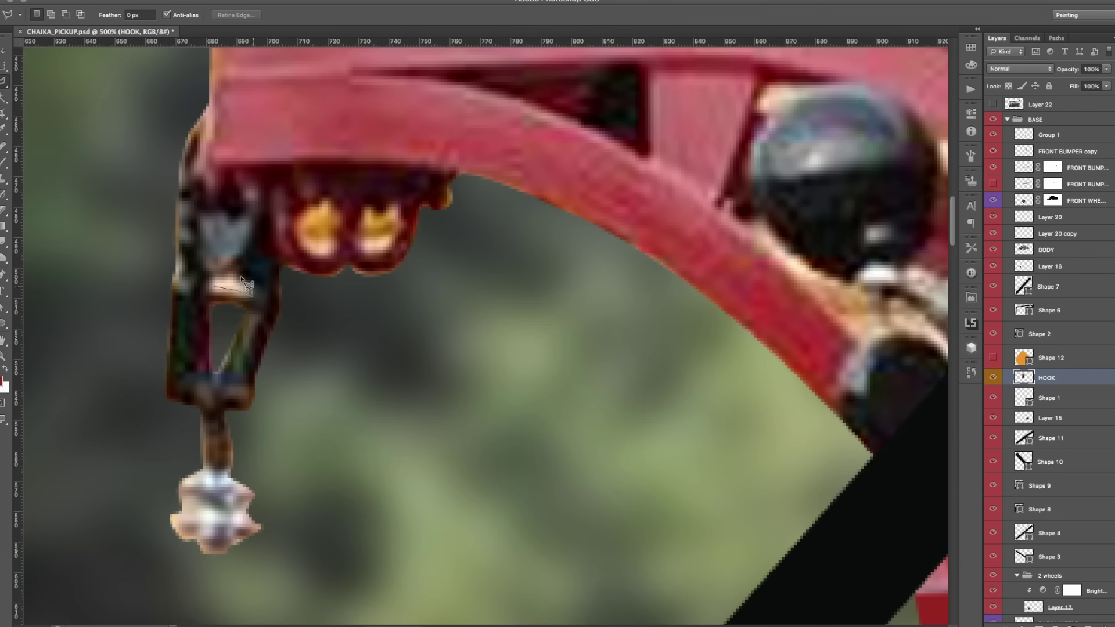
key("ctrl+d")
key("e")
mouse_move(329, 213)
left_mouse_down()
mouse_move(314, 222)
mouse_move(398, 217)
left_mouse_up()
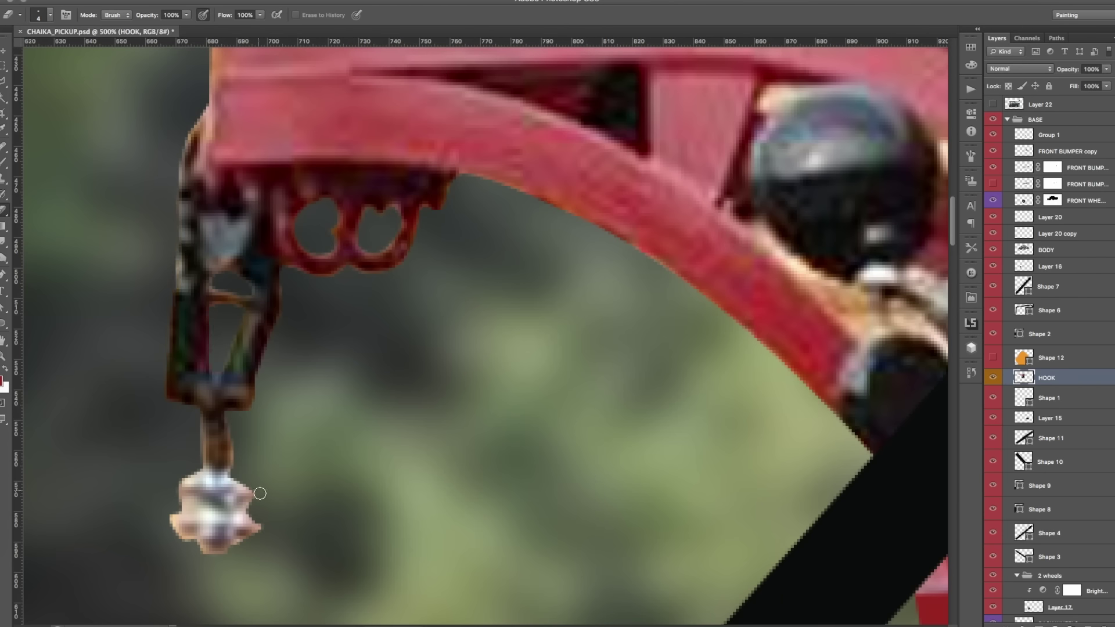
Cancel an unfinished selection and zoom out to view the whole truck.
scroll(171, 526, "down", 10)
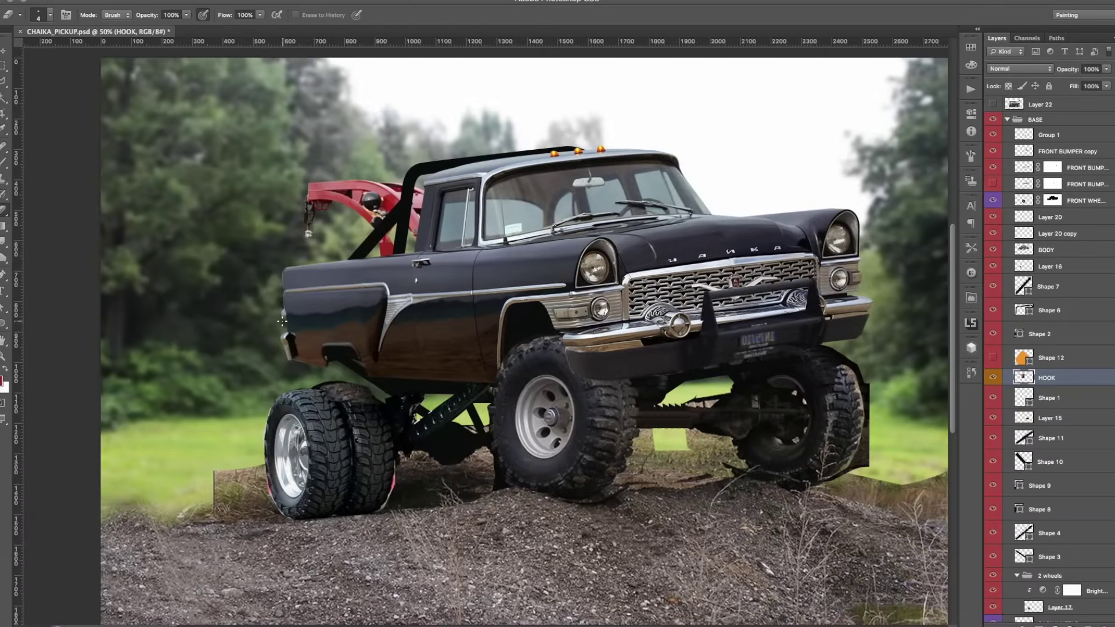
scroll(372, 204, "up", 6)
key("l")
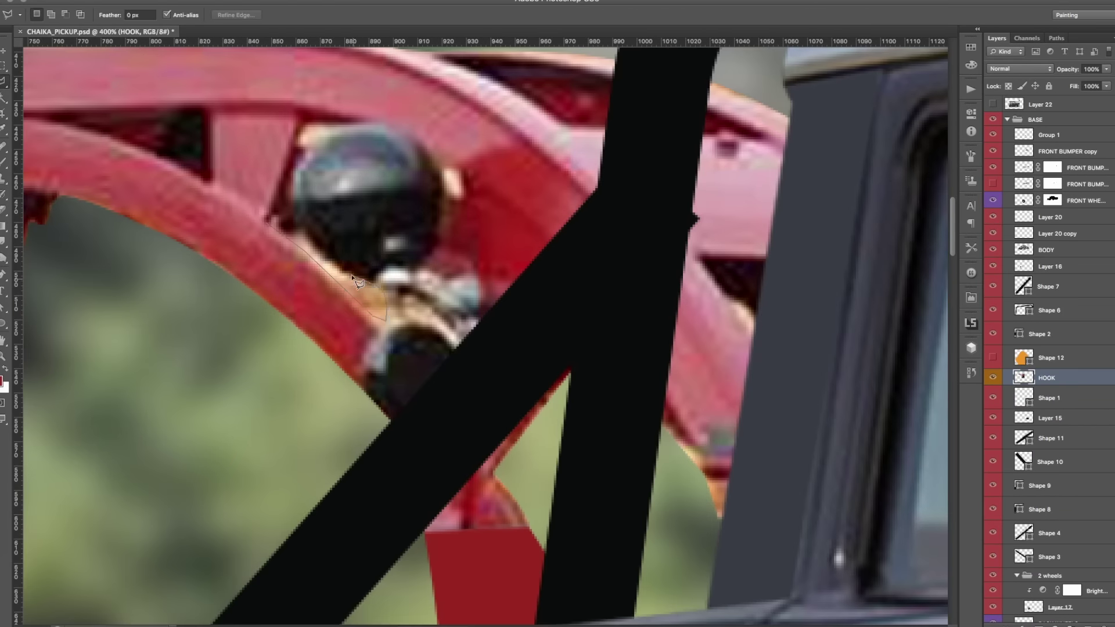
key("Escape")
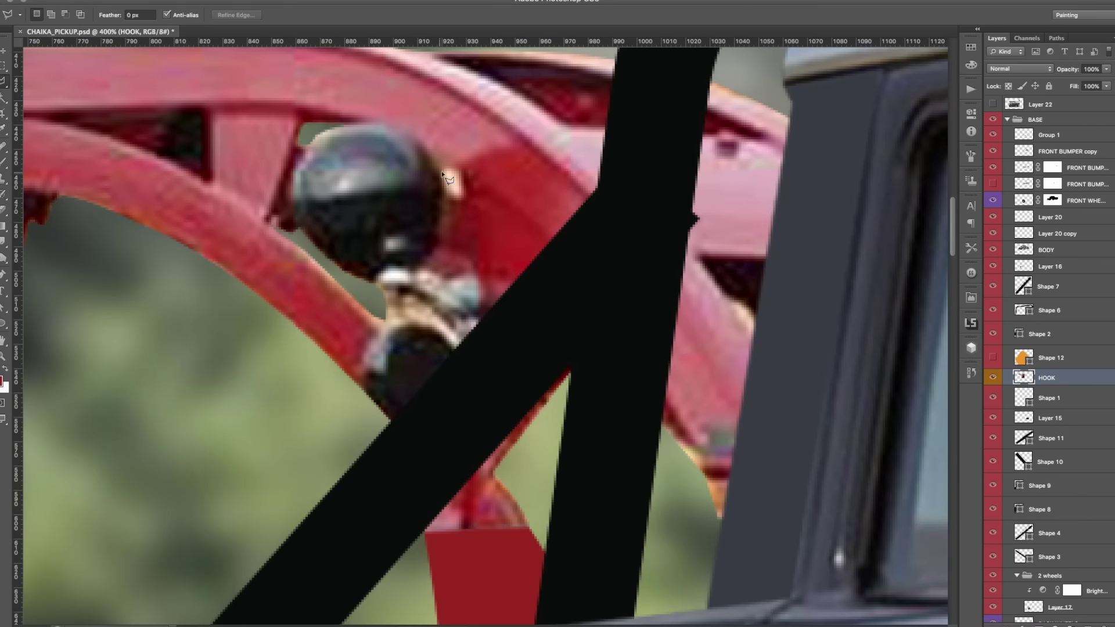
key("z")
scroll(464, 290, "down", 6)
left_click(1054, 622)
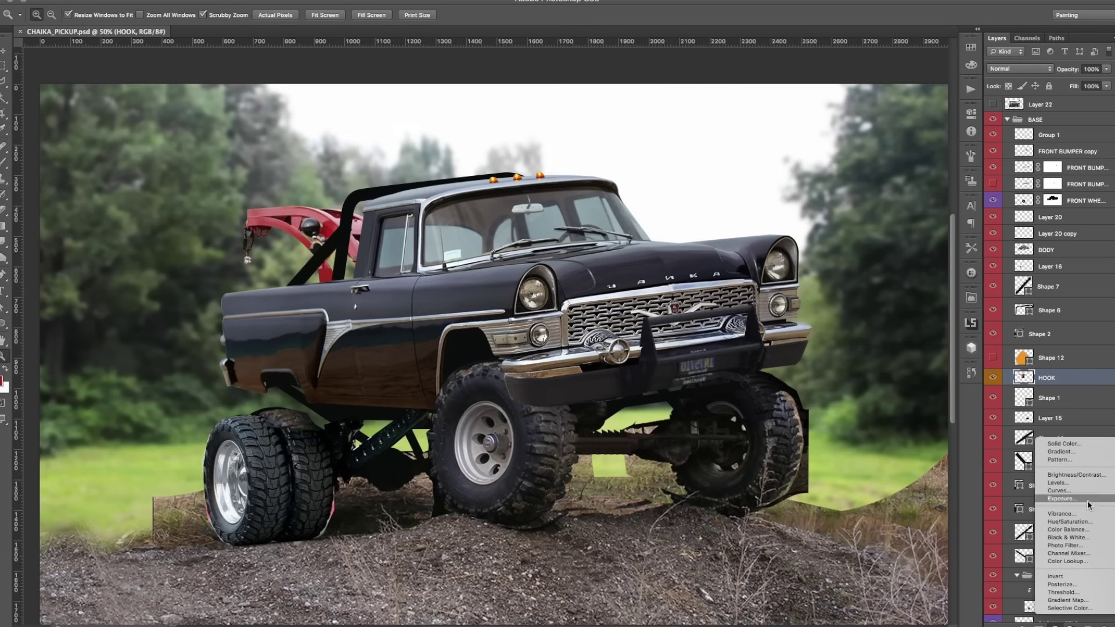
Clip a Hue/Saturation adjustment to HOOK and tint the crane deep red.
left_click(1087, 500)
right_click(1074, 377)
left_click(1054, 349)
left_click_drag(887, 232, 863, 235)
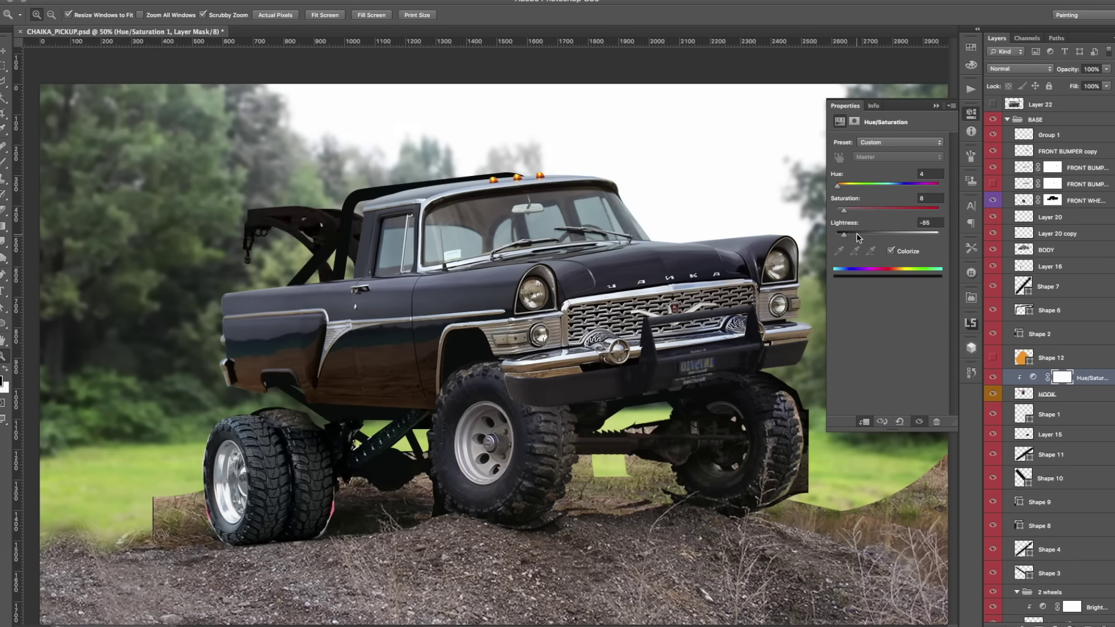
left_click_drag(837, 186, 929, 185)
left_click_drag(843, 211, 904, 210)
Group the cage bars as CAGE and duplicate the group.
right_click(1039, 214)
left_click(1051, 281)
right_click(1033, 282)
left_click(1028, 324)
Give the cage copy gradient overlay, inner glow and colour overlay effects.
right_click(994, 223)
left_click(987, 228)
left_click(786, 350)
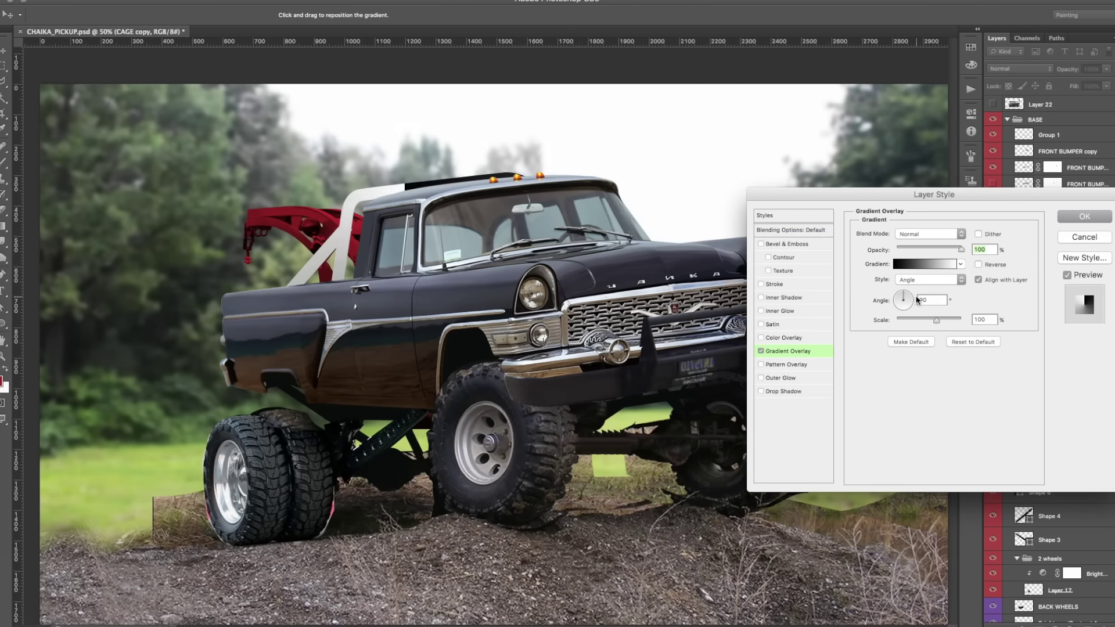
left_click(791, 311)
left_click(869, 279)
left_click(1043, 229)
left_click(784, 338)
left_click(980, 234)
left_click(1042, 230)
left_click(980, 233)
left_click(1042, 230)
left_click(1084, 216)
Select the Shape 7 copy and Shape 6 copy bars and show them on the truck.
key("a")
left_click(1065, 300)
left_click(1060, 324, "shift")
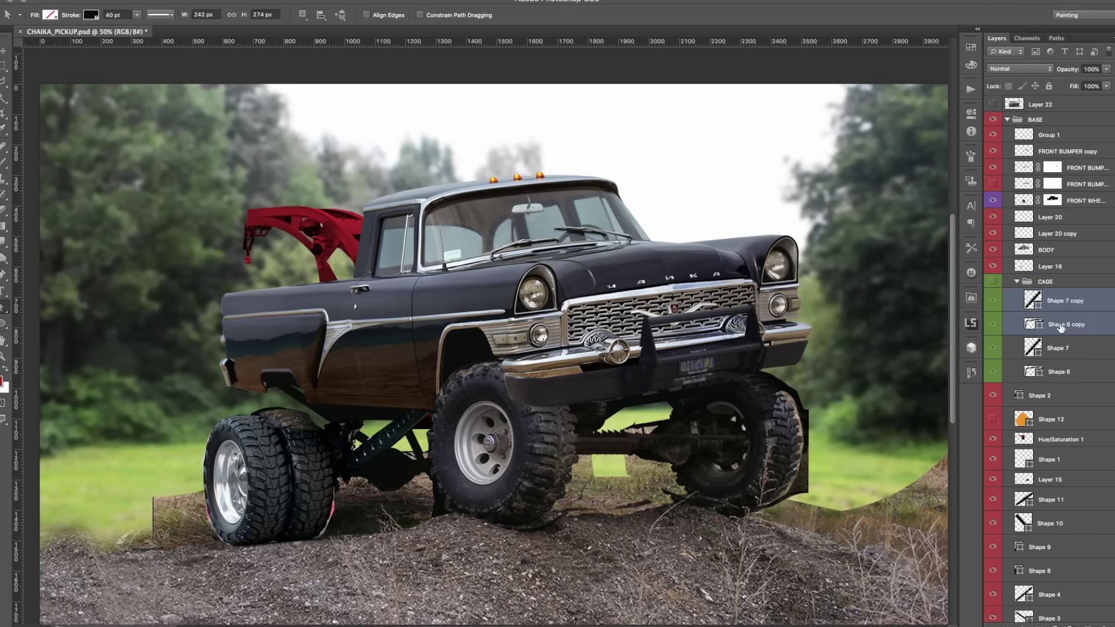
right_click(1061, 325)
left_click(980, 479)
right_click(1065, 301)
left_click(986, 441)
Add an inner shadow and a white drop shadow to Shape 6 copy.
double_click(1091, 324)
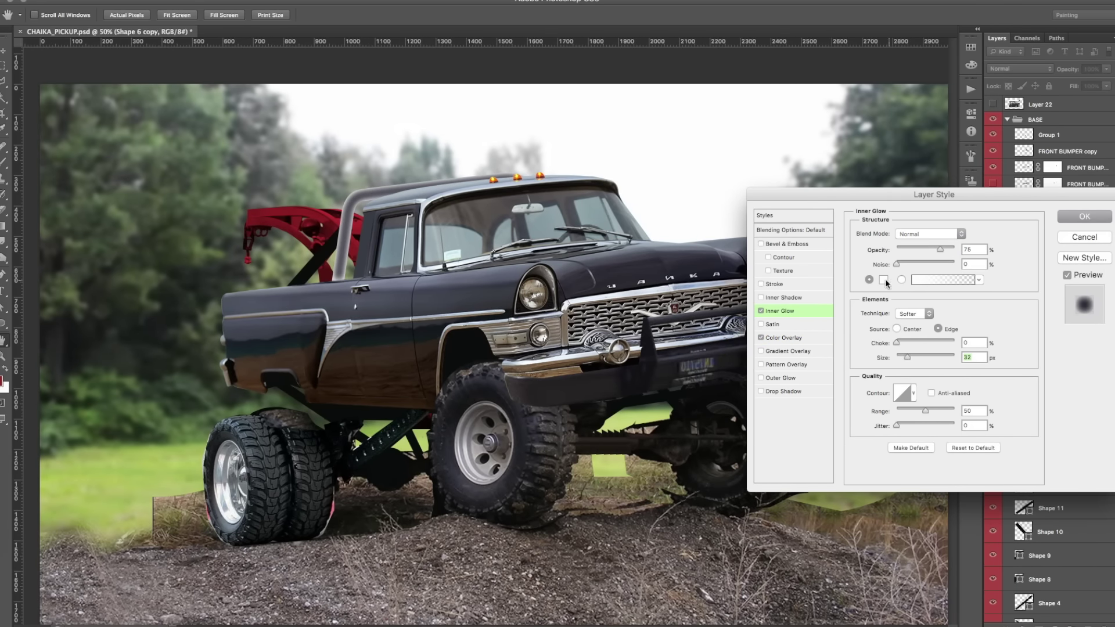
left_click(796, 296)
left_click(782, 391)
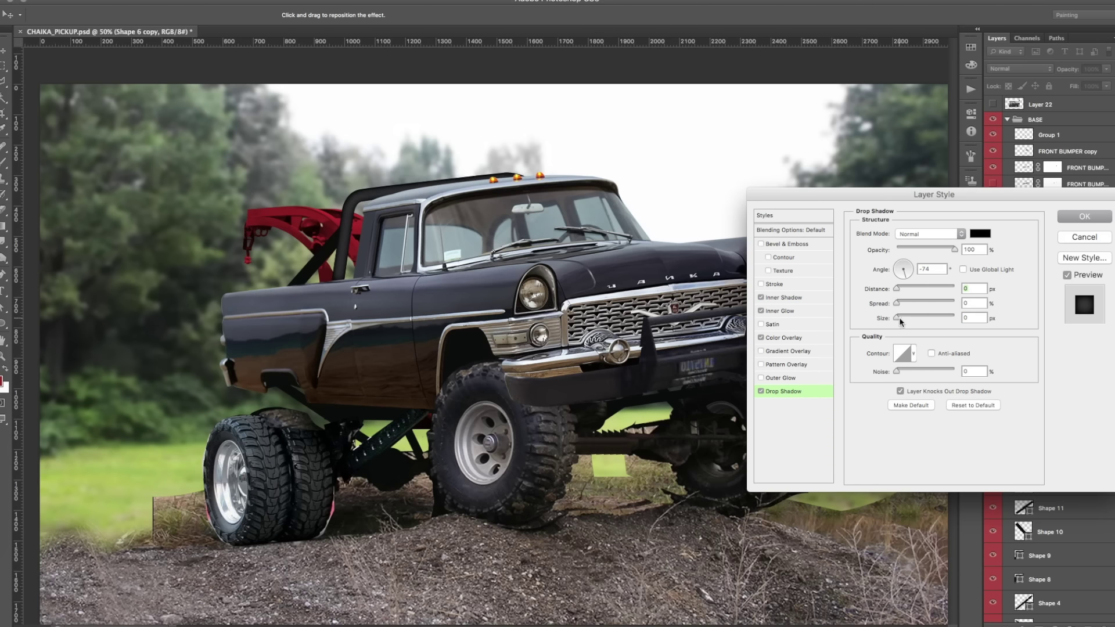
left_click(980, 233)
left_click(760, 238)
left_click(1034, 231)
Set Shape 6 copy's inner shadow colour to dark green and apply the style.
left_click(796, 296)
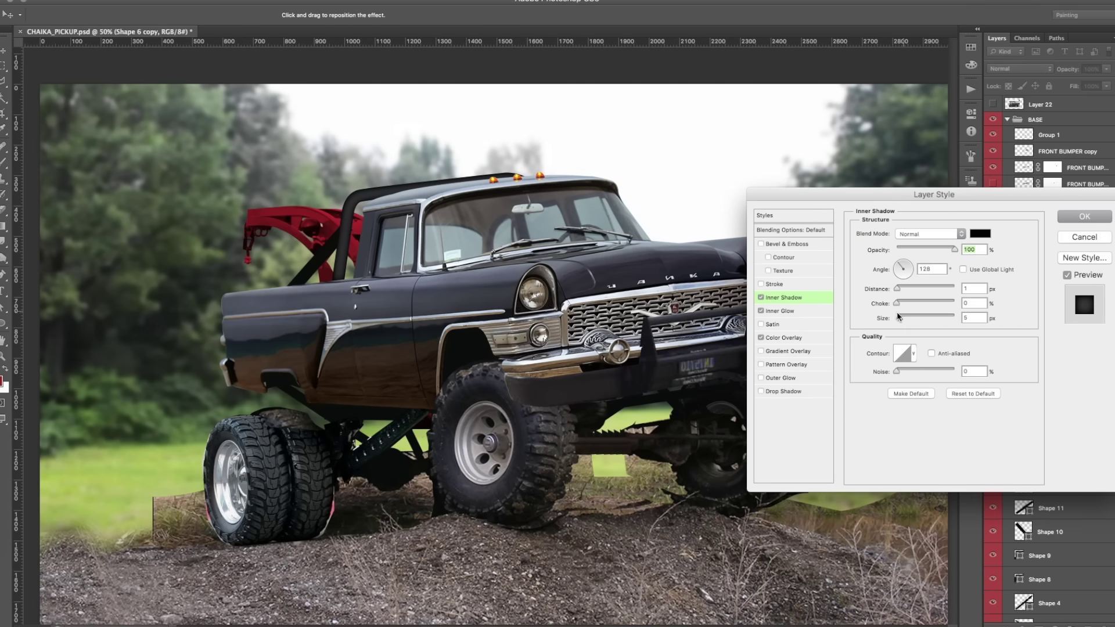
left_click(983, 232)
left_click(765, 297)
left_click(1032, 229)
left_click(983, 232)
left_click(836, 341)
left_click(929, 340)
left_click(1043, 229)
Paste the same layer style onto Shape 7 copy.
left_click(1101, 216)
right_click(1045, 360)
left_click(977, 409)
Add blank Layer 23 and pick a new brush colour.
key("ctrl+shift+alt+n")
key("b")
left_click(50, 15)
left_click(3, 381)
left_click(1040, 227)
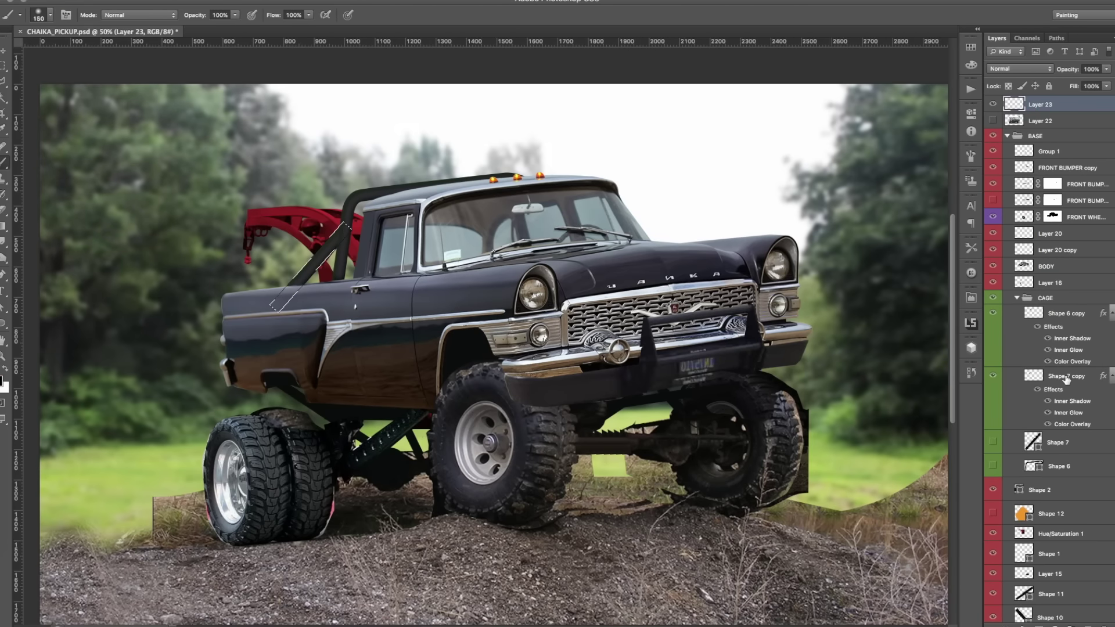
Add new layers above the cage bars and set the eraser to 200.
left_click(1033, 375, "ctrl")
key("ctrl+shift+alt+n")
left_click(1063, 314)
key("ctrl+shift+alt+n")
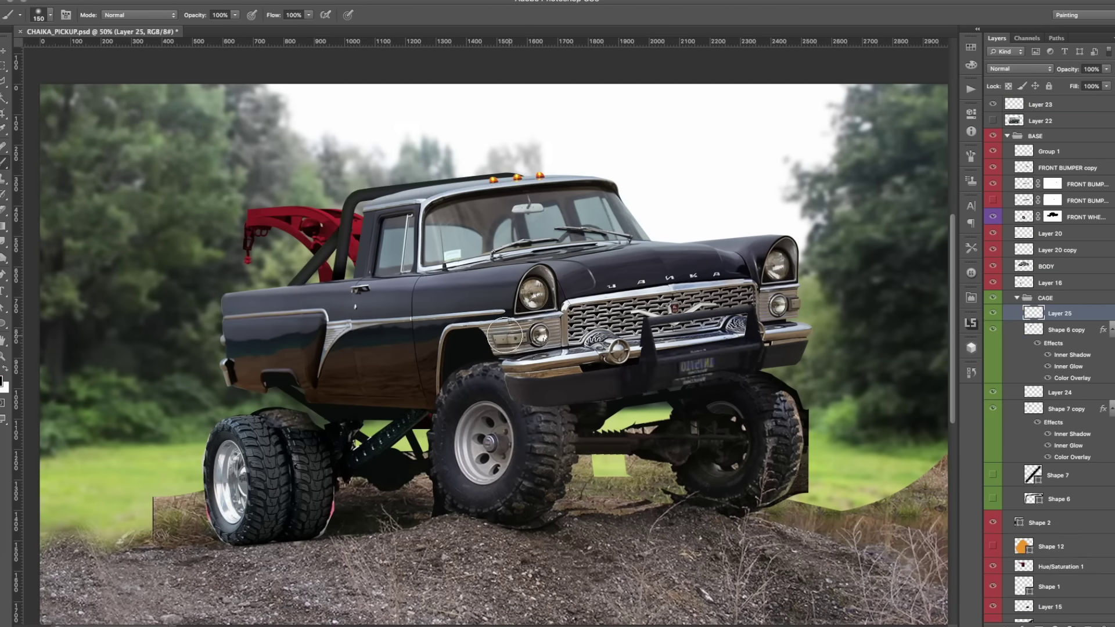
key("e")
left_click(50, 15)
double_click(62, 166)
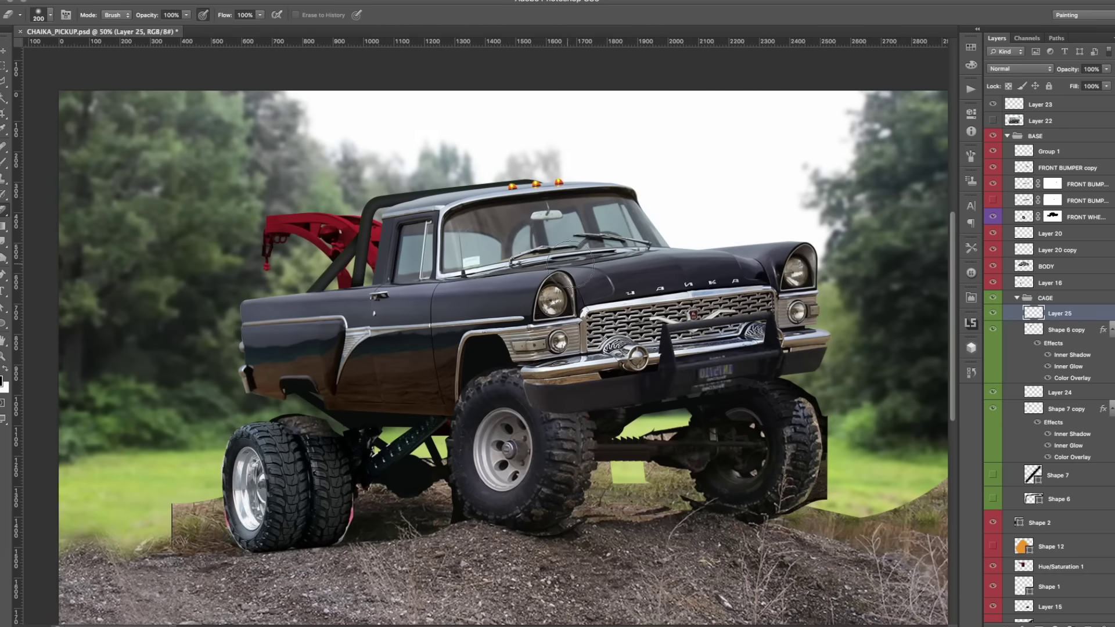
Darken the door edge, then slim the body's upper-left rear edge with an 8 px eraser.
left_click_drag(430, 370, 396, 341)
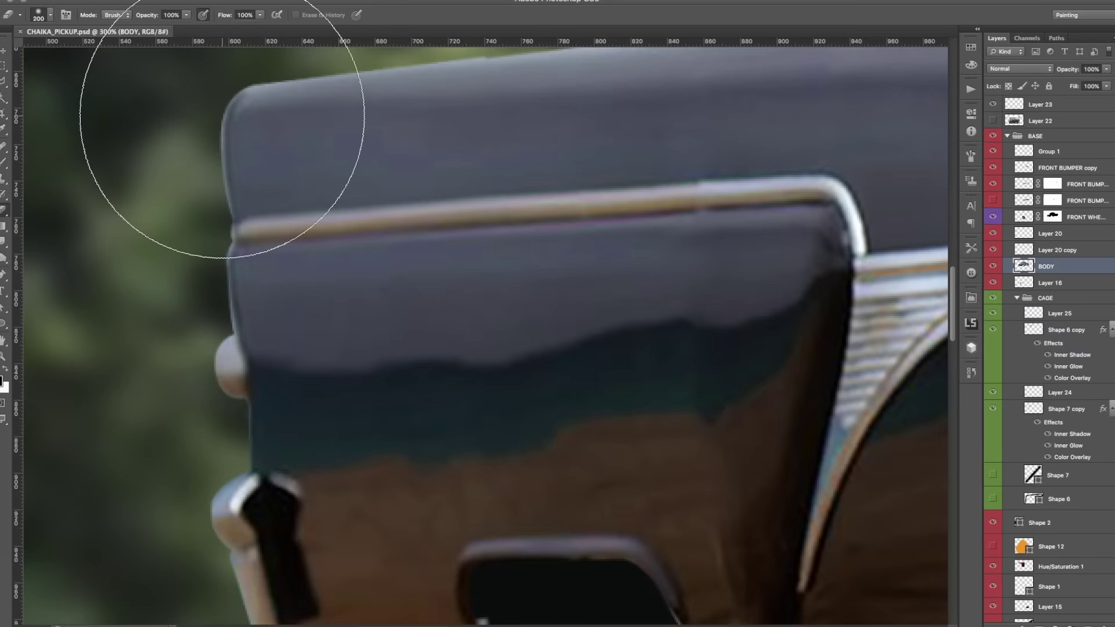
left_click(235, 225)
left_click(251, 86)
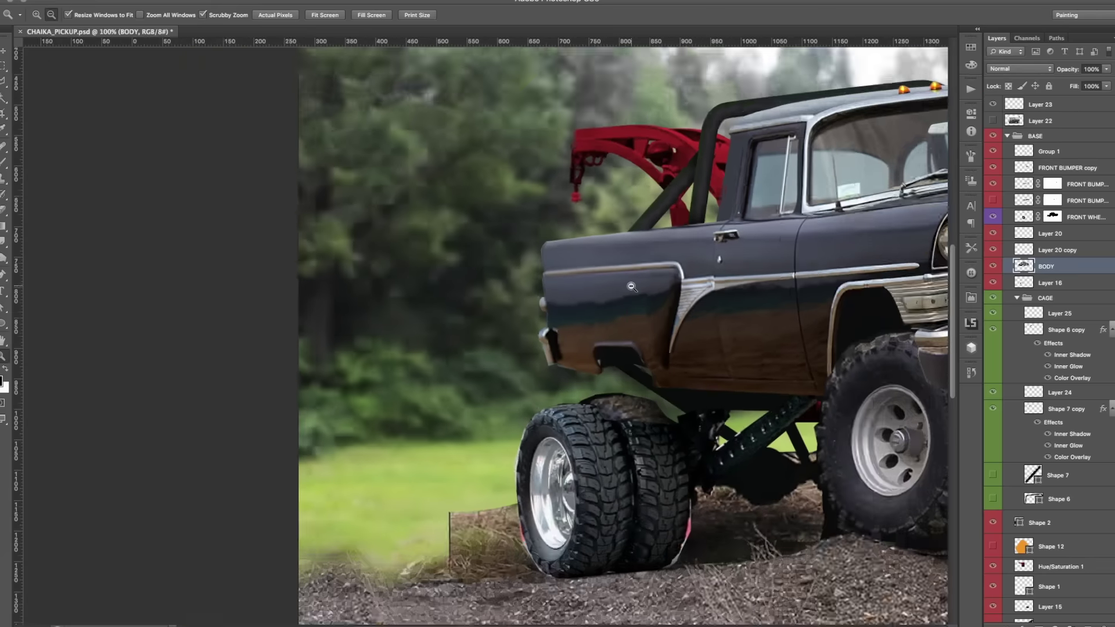
key("e")
left_click(50, 14)
key("Return")
left_click_drag(436, 206, 416, 305)
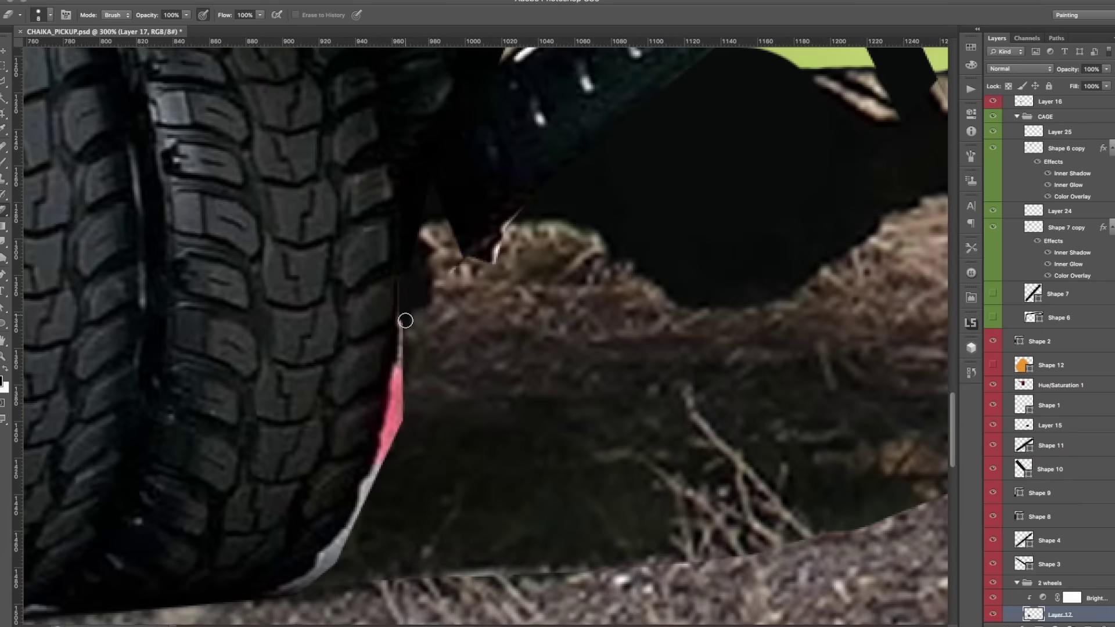
Erase the pink and light fringe along the rear tyre's edges and bottom.
left_click_drag(405, 319, 368, 482)
scroll(368, 483, "down", 5)
scroll(369, 482, "left", 3)
left_click_drag(465, 343, 395, 398)
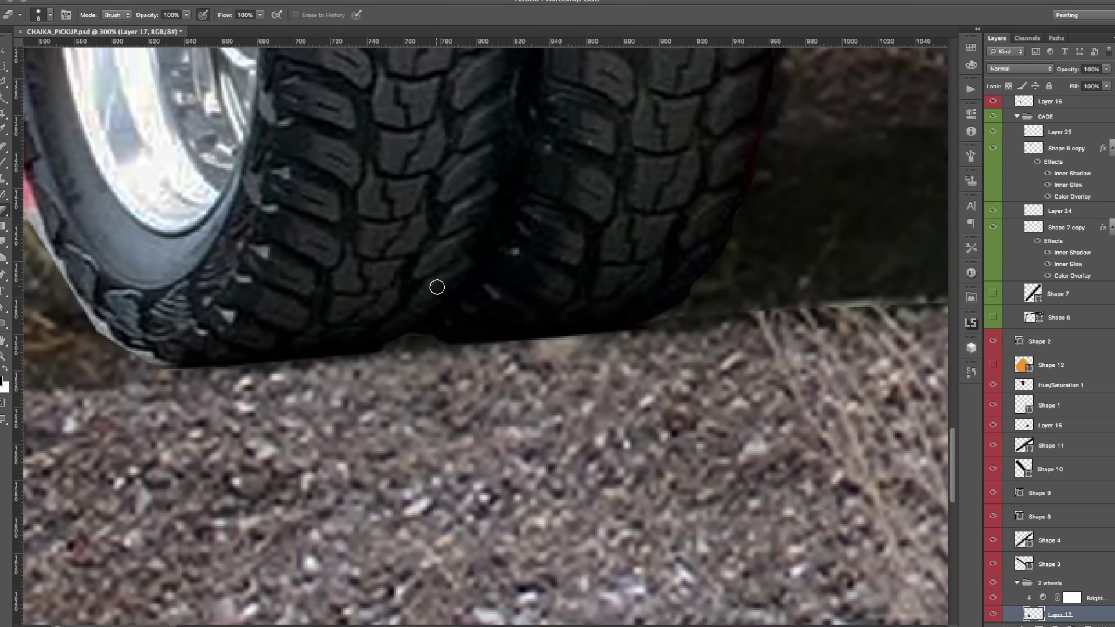
scroll(438, 288, "left", 5)
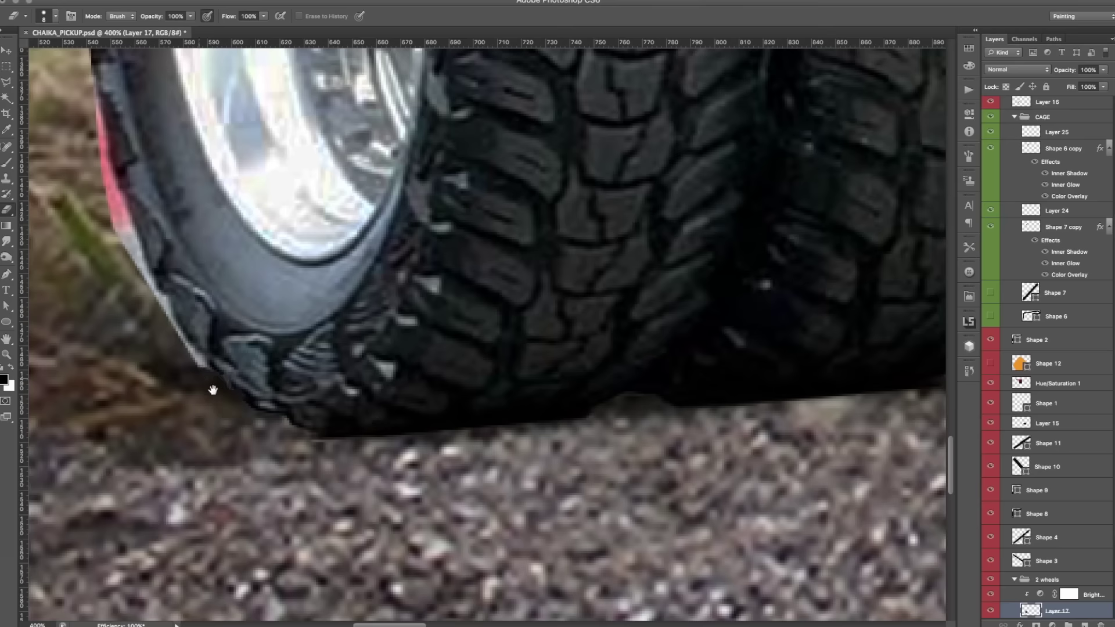
scroll(199, 378, "up", 1)
left_click_drag(347, 464, 292, 338)
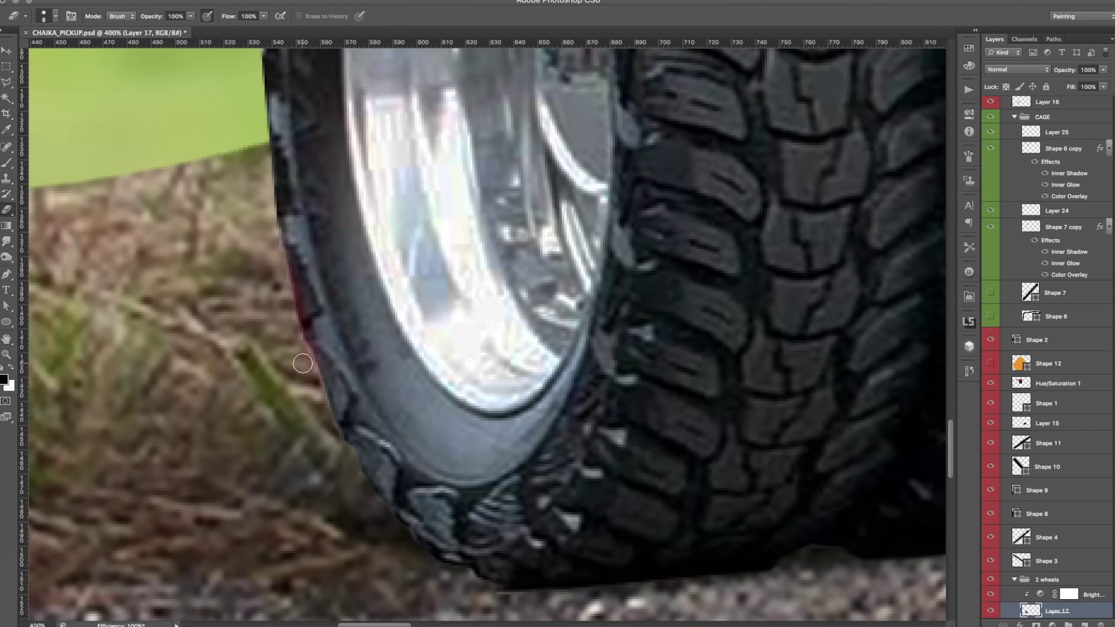
scroll(301, 360, "up", 3)
scroll(307, 272, "up", 3)
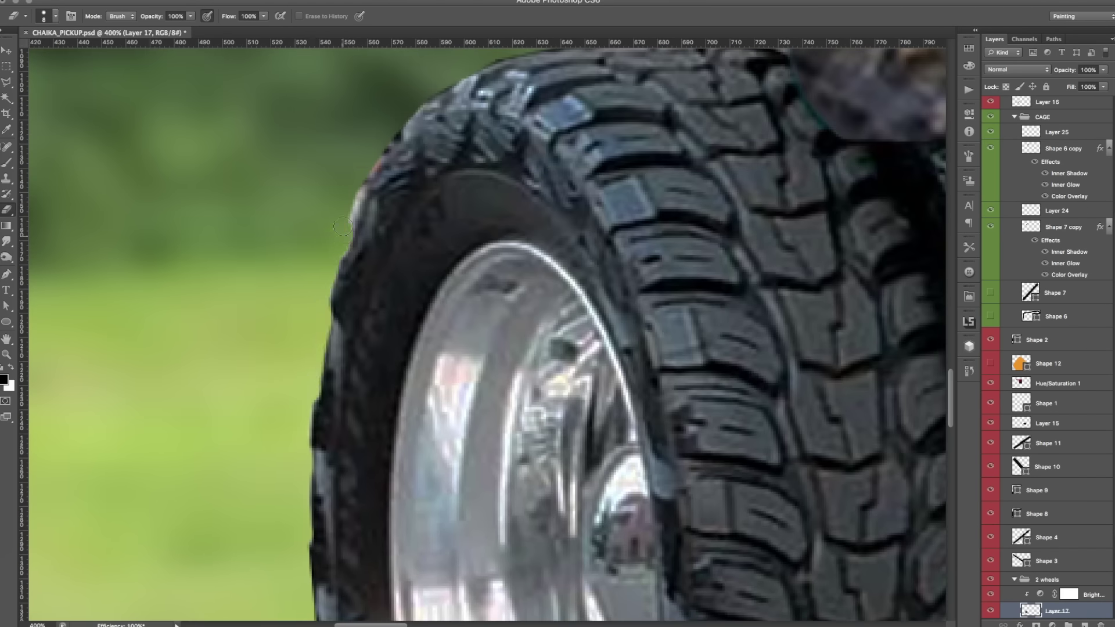
left_click_drag(343, 232, 371, 168)
Reselect and clear the rear tread outline, then merge the 2 wheels group.
key("ctrl+0")
key("ctrl+1")
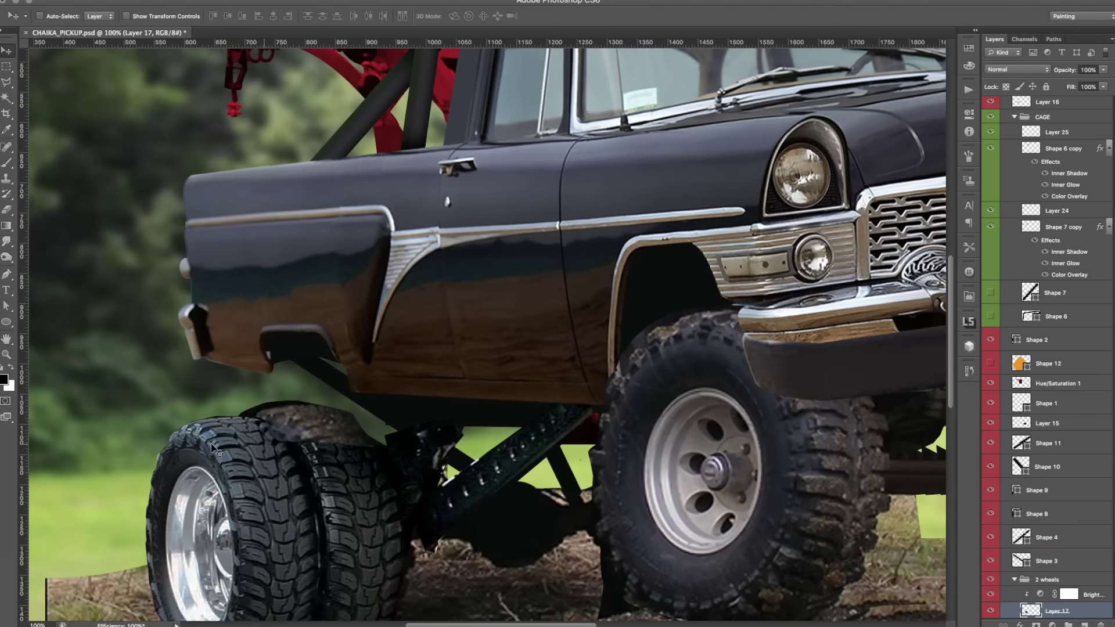
key("ctrl+shift+d")
scroll(1096, 501, "down", 4)
key("ctrl+d")
right_click(1048, 454)
left_click(987, 525)
Copy the selected tread onto a new layer and place it on the rear tire.
key("l")
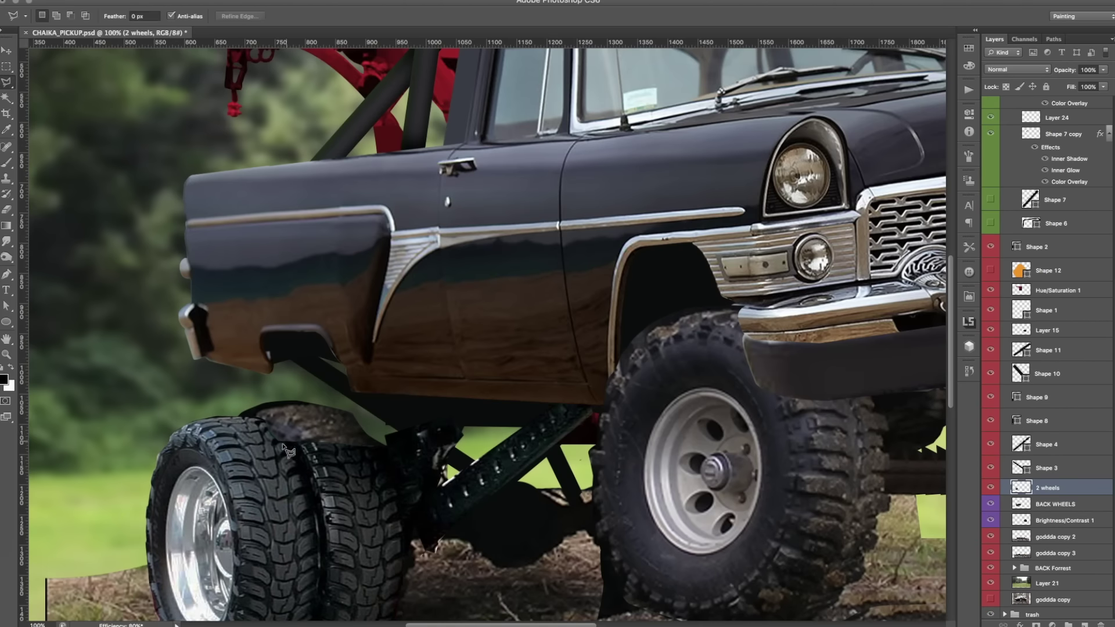
key("ctrl+j")
key("v")
left_click_drag(349, 441, 471, 459)
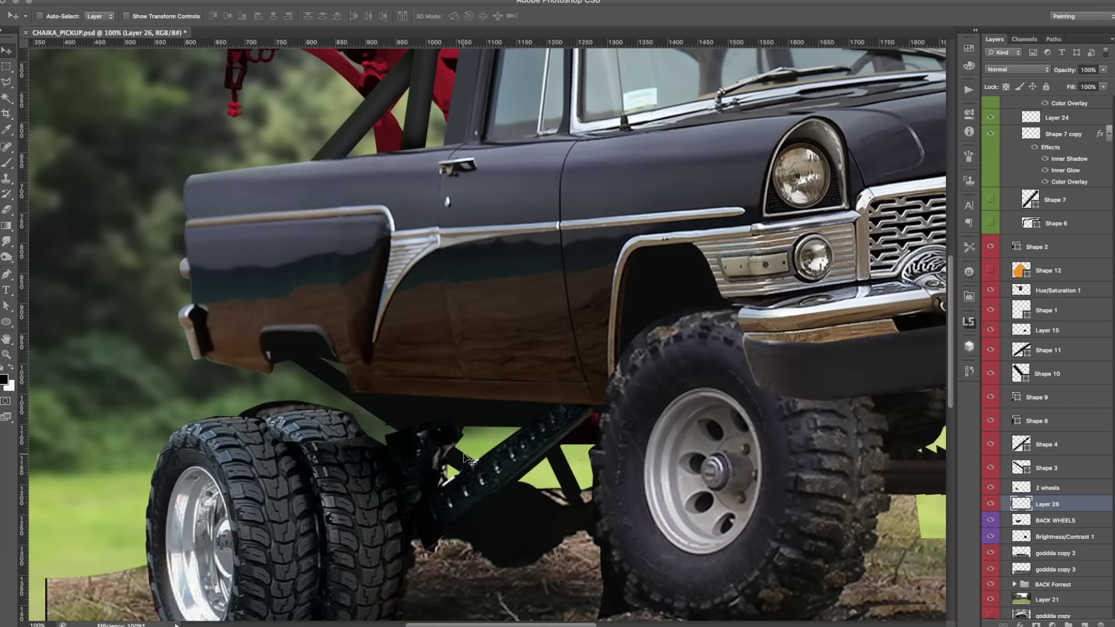
key("ctrl+e")
key("z")
left_click_drag(244, 383, 328, 383)
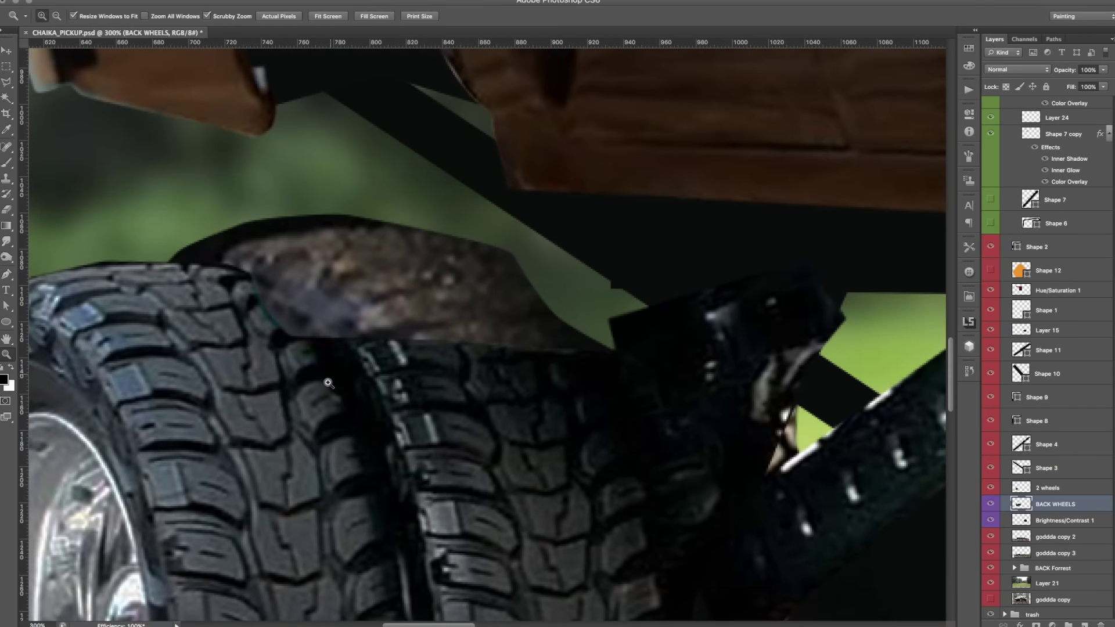
scroll(228, 442, "left", 5)
Move Layer 26 above BACK WHEELS into the tire gap, mask, darken it, and merge down.
key("ctrl+z")
key("v")
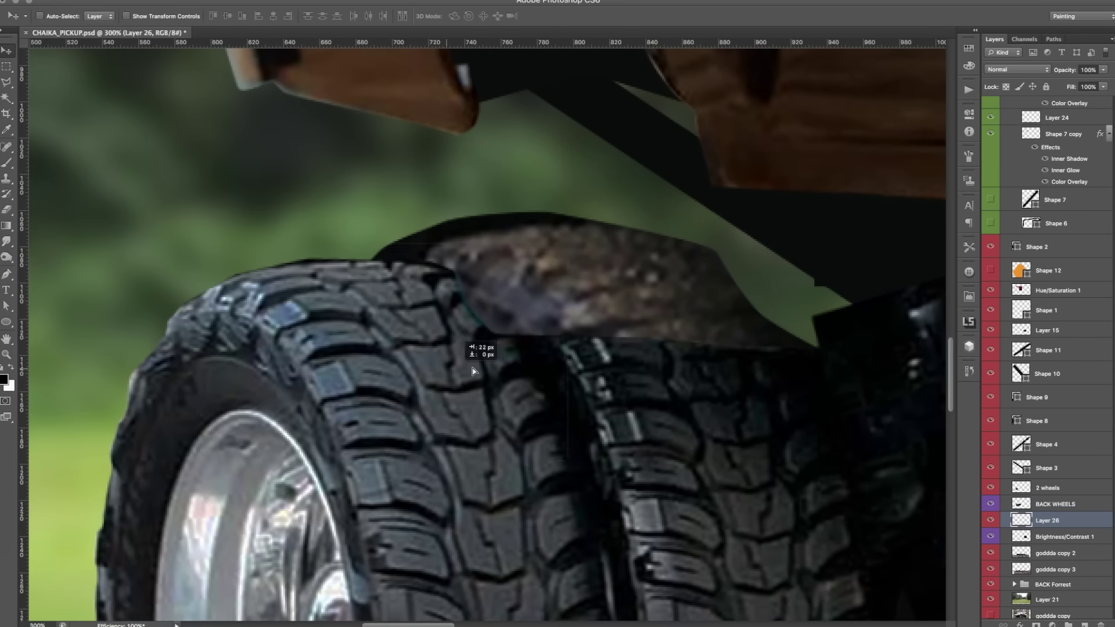
key("ctrl+bracketright")
left_click_drag(348, 306, 611, 332)
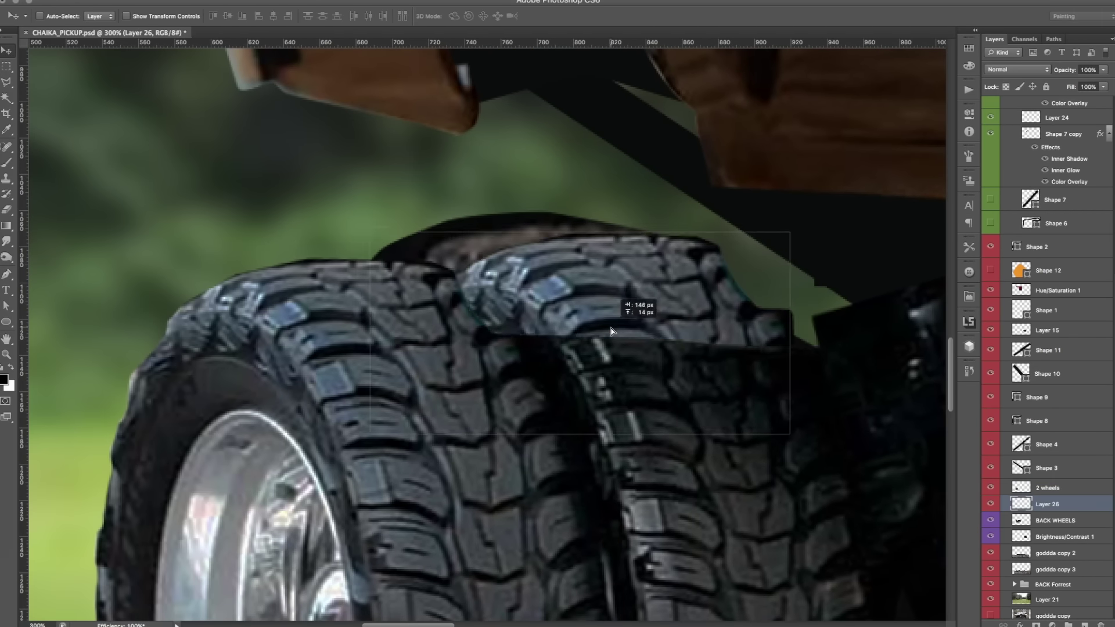
key("ctrl+minus")
key("ctrl+minus")
key("ctrl+minus")
left_click(1035, 625)
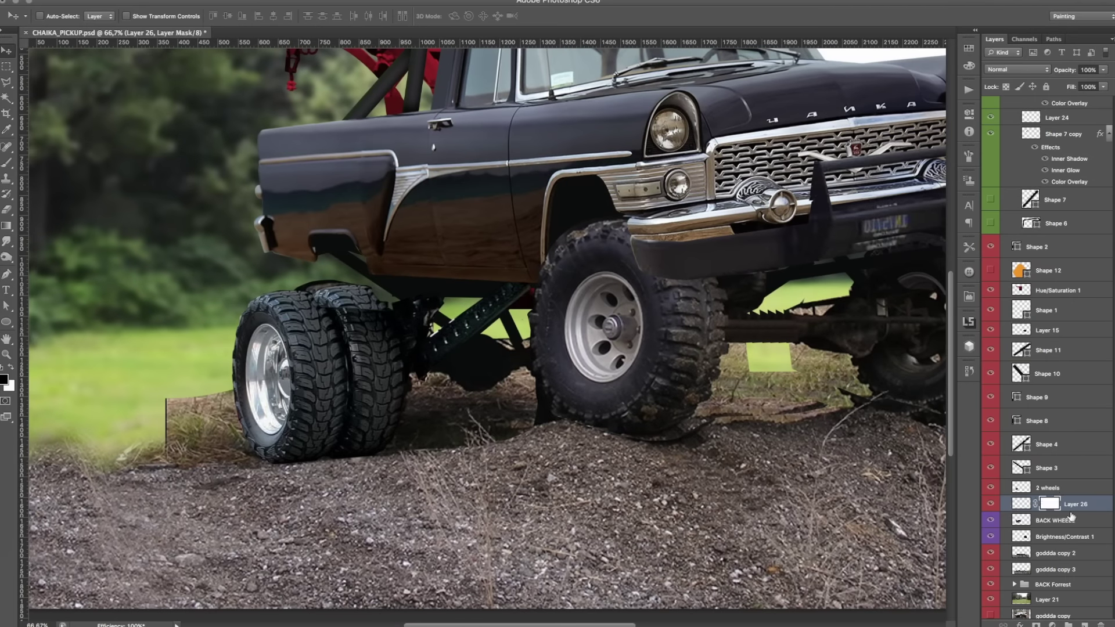
left_click_drag(886, 170, 857, 174)
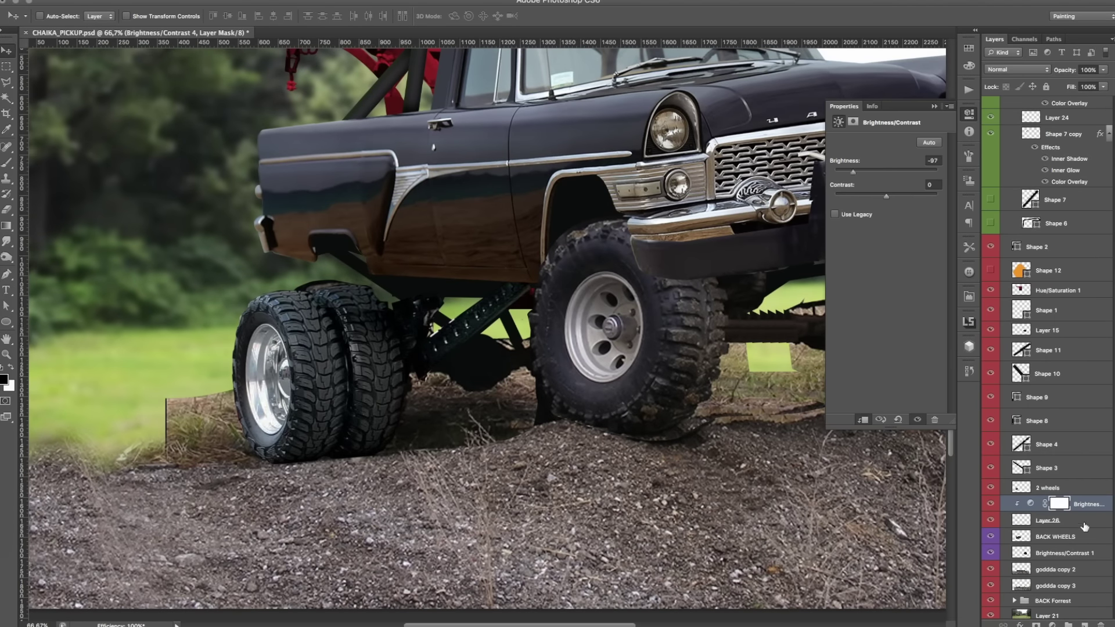
right_click(1085, 526)
left_click(987, 456)
Zoom into the rear wheels, add a new layer, and set a 45 px brush.
key("e")
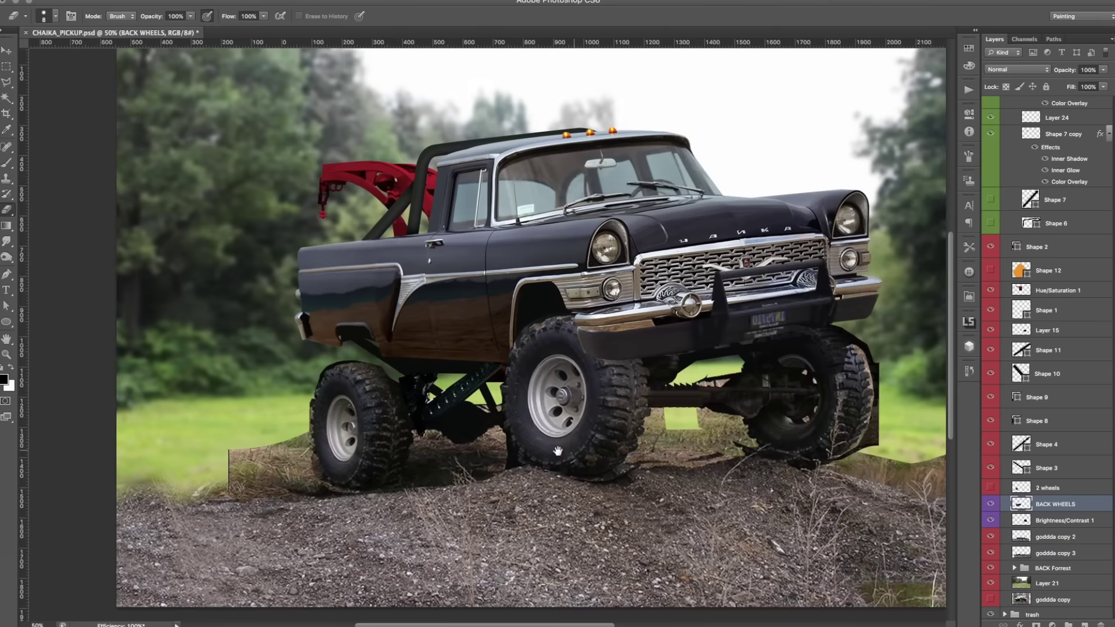
left_click_drag(558, 451, 542, 451)
key("ctrl+plus")
key("ctrl+plus")
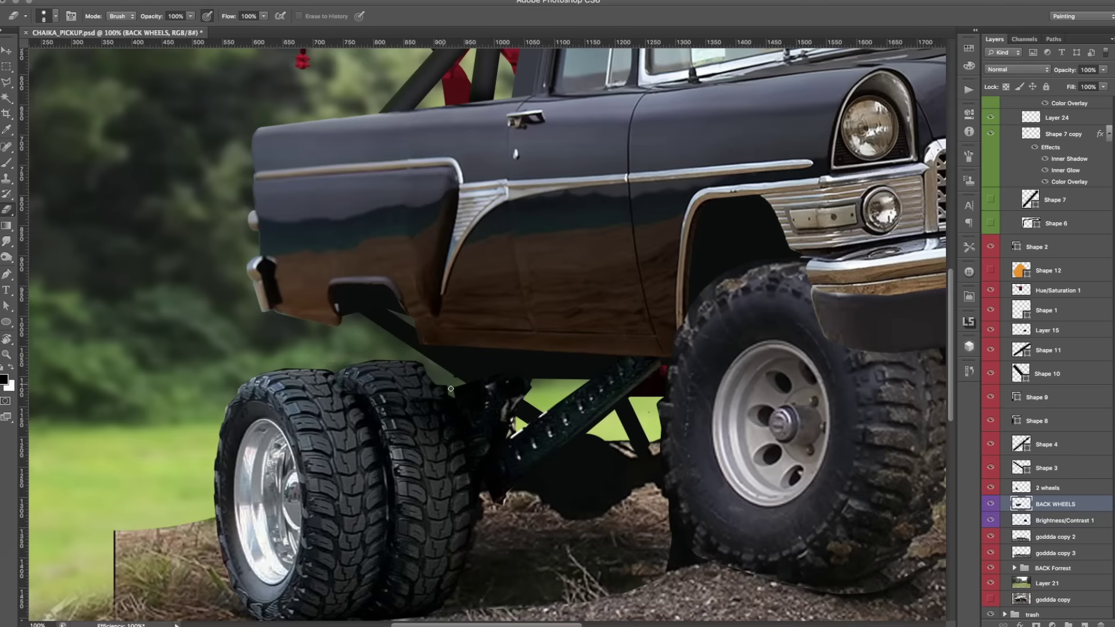
key("ctrl+minus")
key("ctrl+plus")
key("ctrl+shift+alt+n")
key("b")
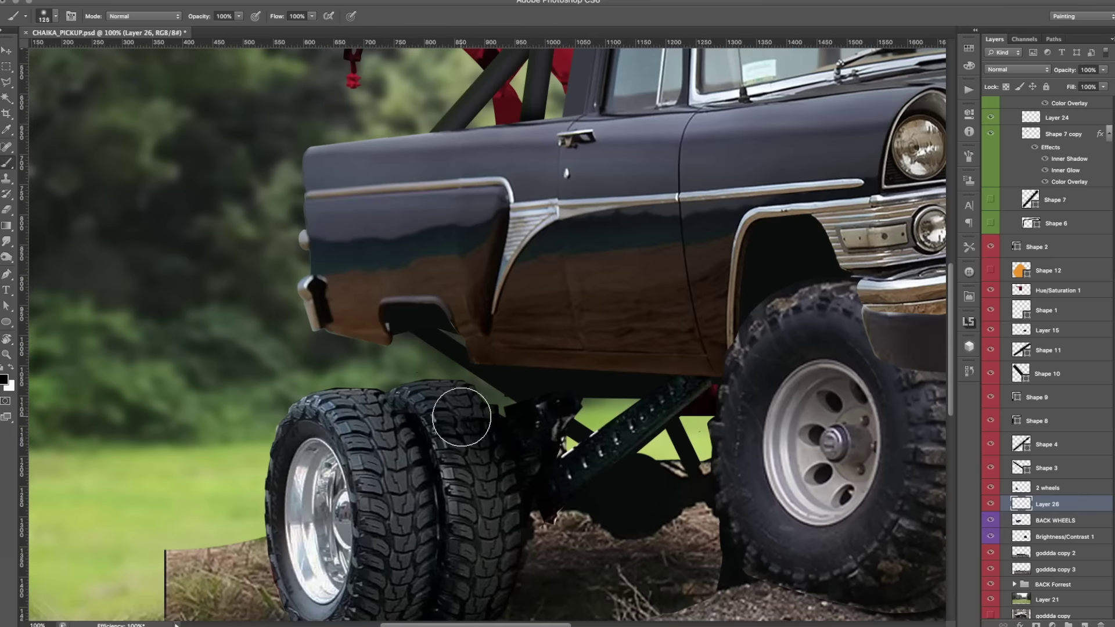
left_click(55, 17)
key("Return")
key("bracketright")
key("bracketright")
key("bracketright")
Erase the hay patch and seam left of the tires with a 150 px eraser.
key("e")
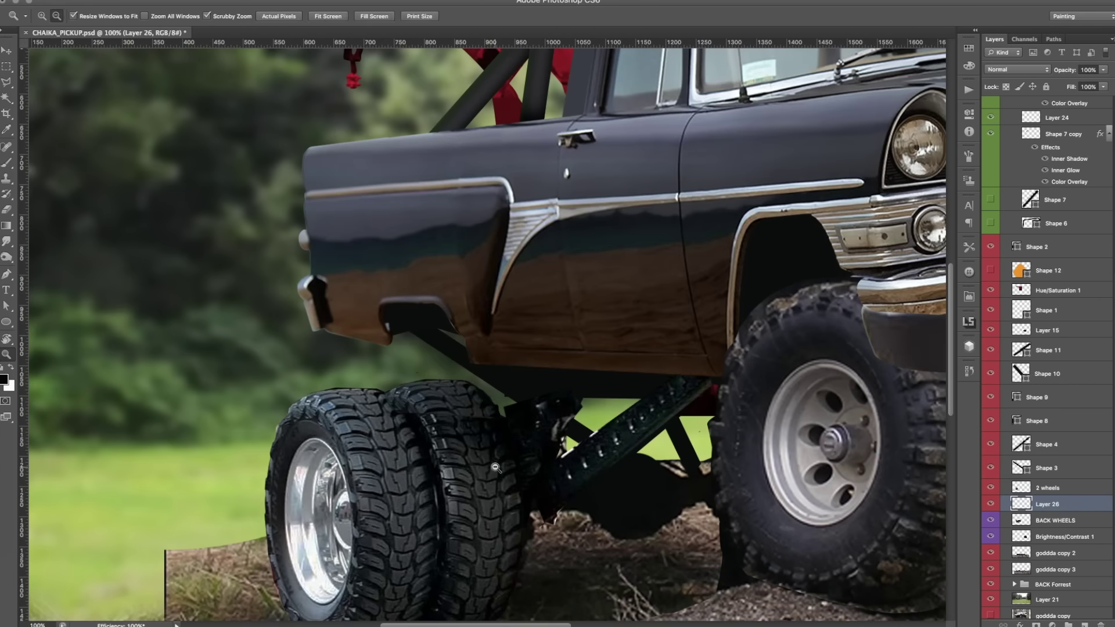
key("ctrl+minus")
left_click(56, 16)
key("Escape")
key("bracketleft")
key("bracketleft")
key("bracketleft")
left_click_drag(229, 415, 249, 398)
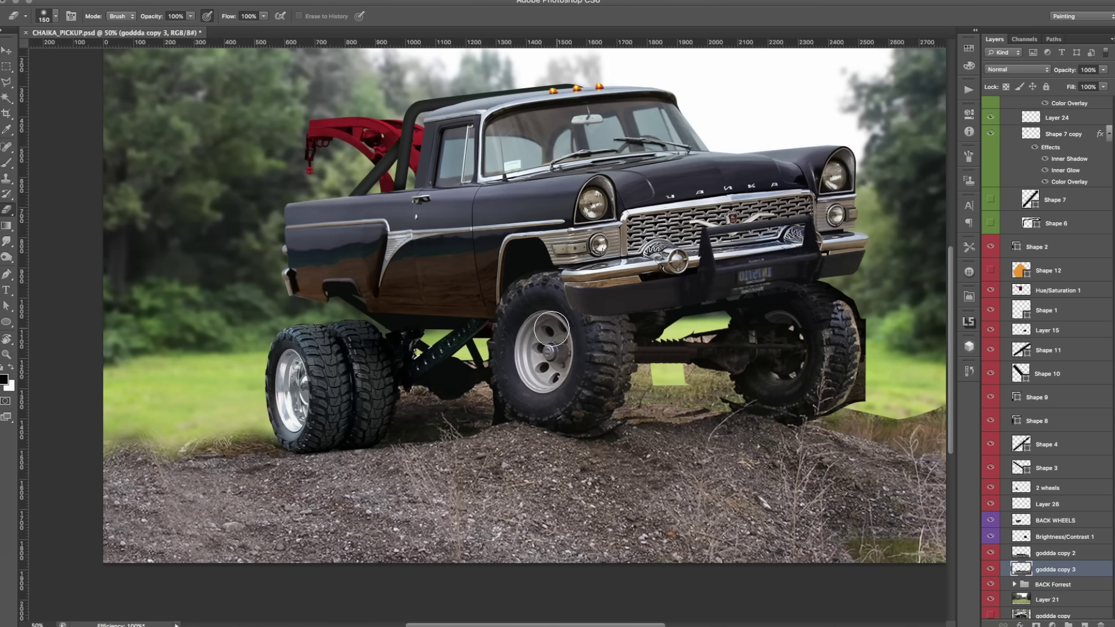
Erase the top edge of the right dirt hump on goddda copy 4 with a soft eraser.
key("ctrl+minus")
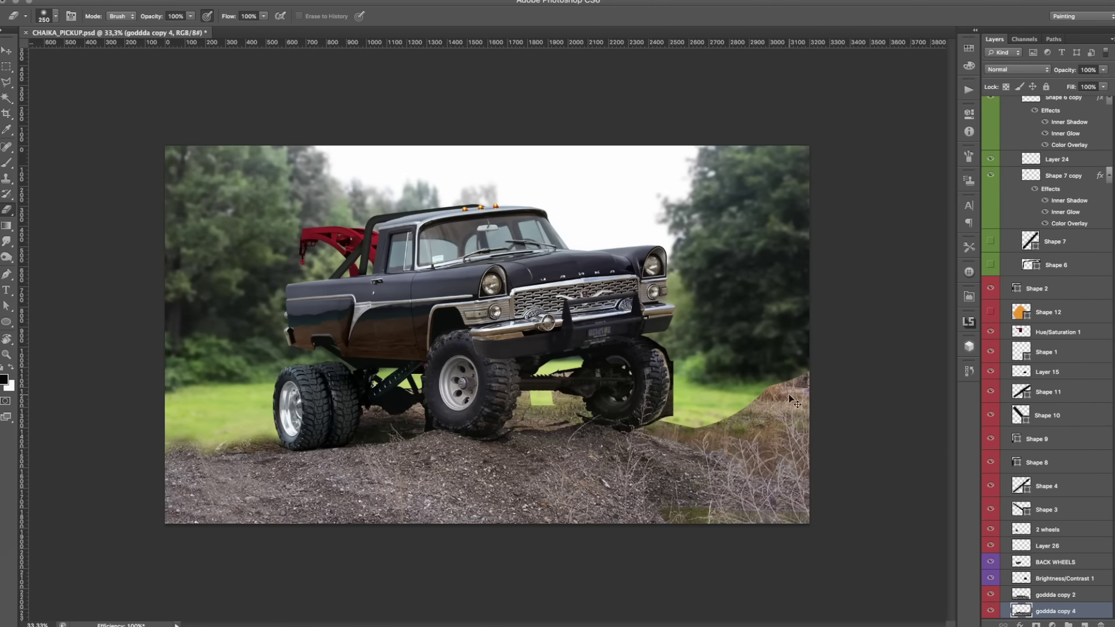
key("alt+bracketleft")
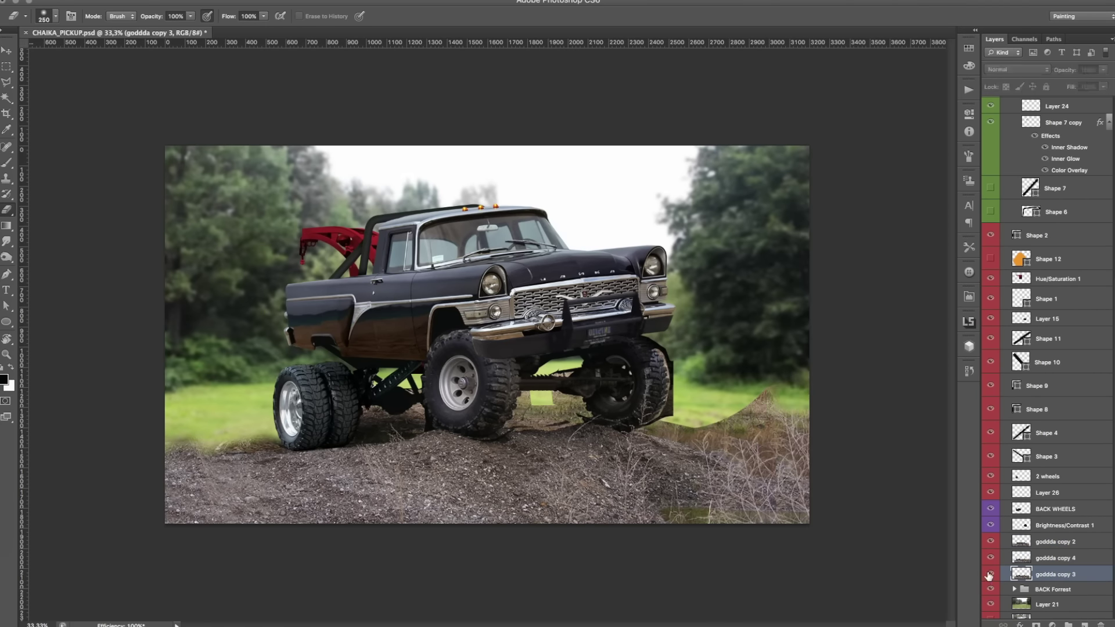
key("alt+bracketright")
left_click(55, 16)
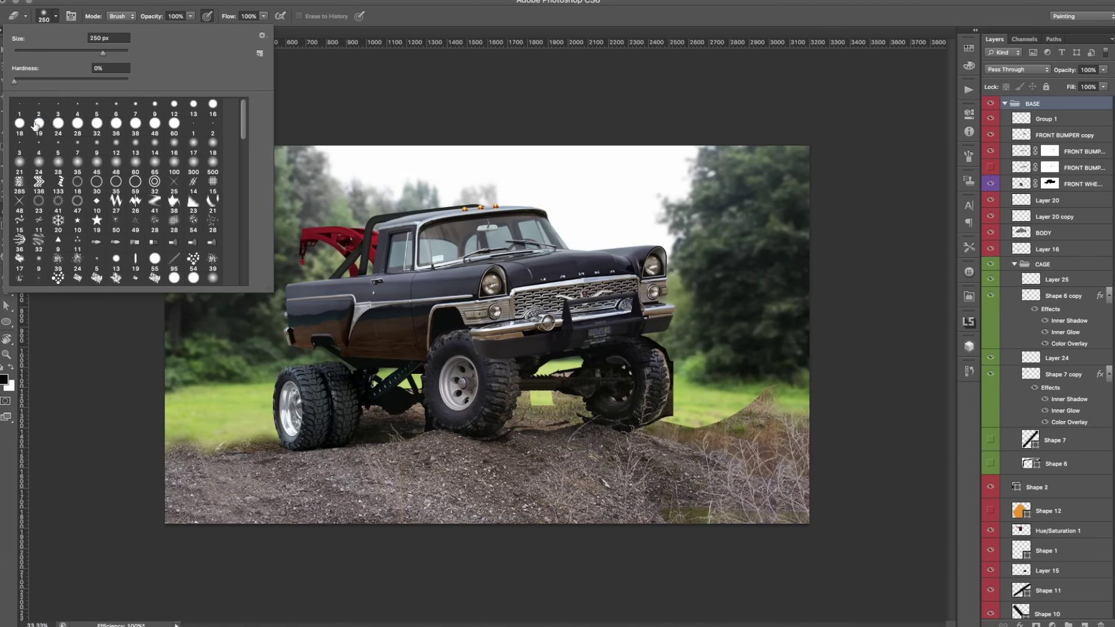
left_click(119, 198)
key("Return")
mouse_move(749, 406)
left_mouse_down()
mouse_move(804, 433)
mouse_move(731, 406)
left_mouse_up()
key("bracketleft")
key("bracketleft")
key("bracketleft")
key("ctrl+alt+z")
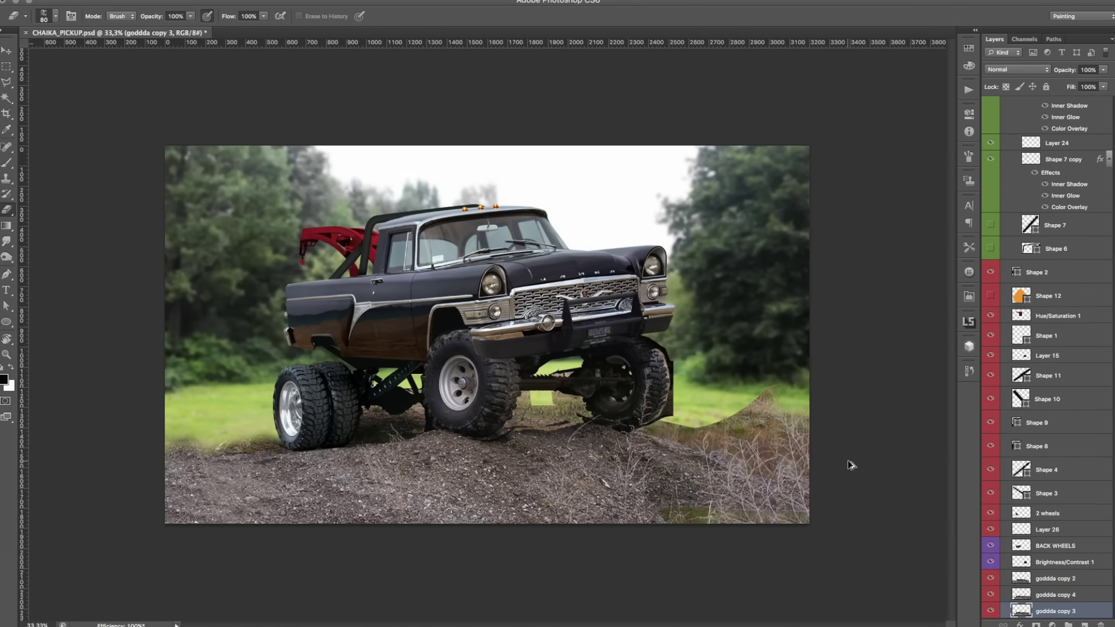
left_click_drag(807, 435, 716, 447)
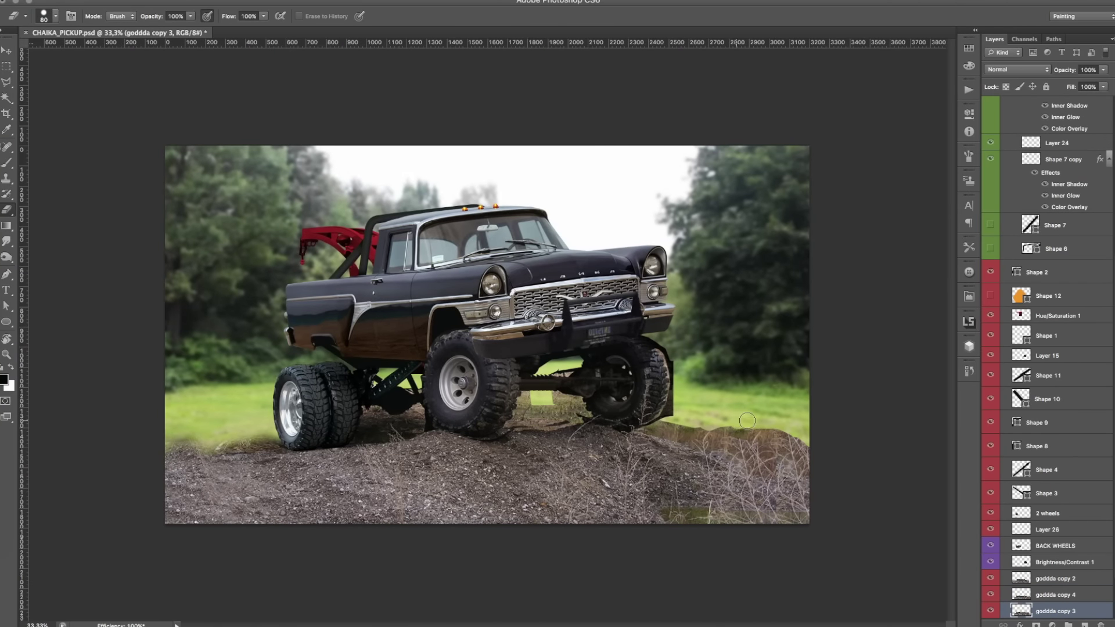
Clone Stamp on goddda copy 2 to smooth the right dirt hump and cover its grass gap.
key("alt+bracketright")
key("v")
key("s")
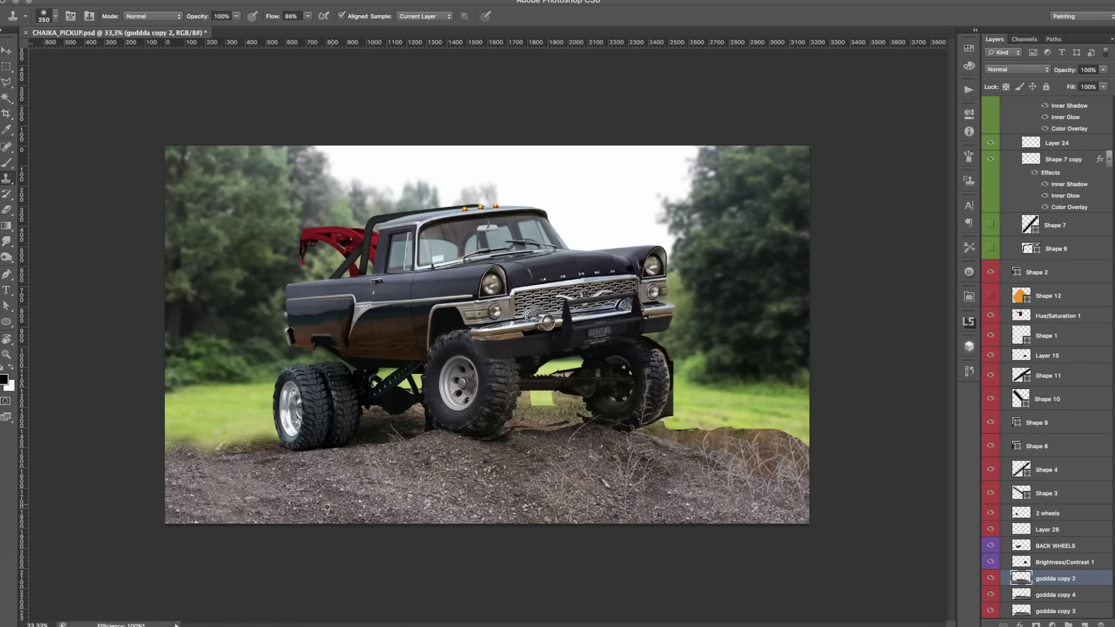
left_click_drag(667, 477, 775, 420)
key("e")
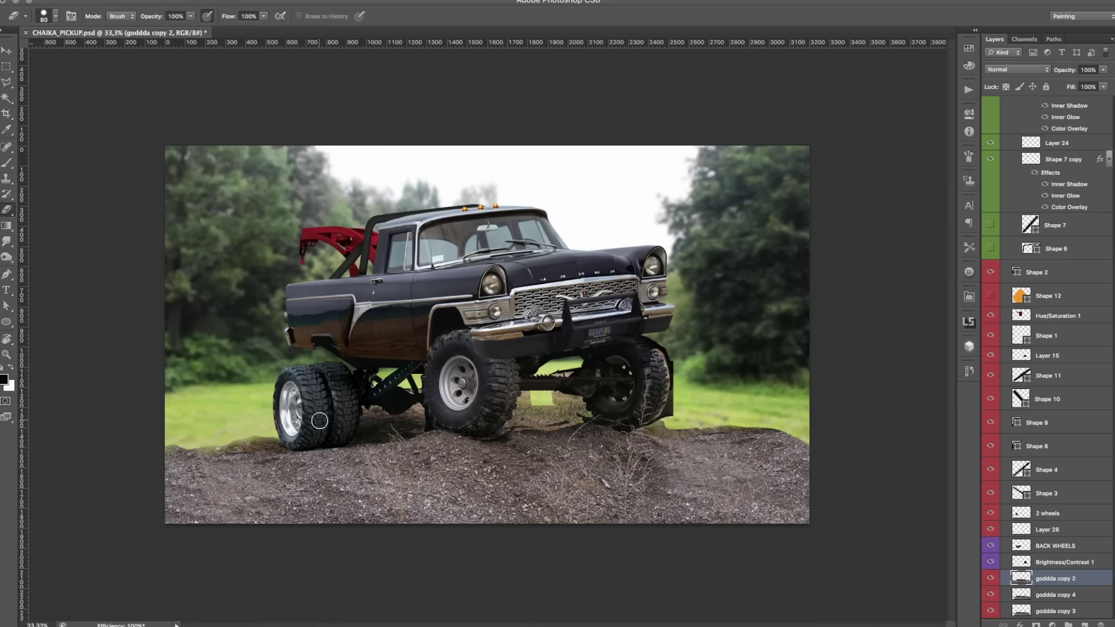
Erase an opening on the FRONT WHEELS layer under the truck so grass shows through.
left_click(459, 371, "ctrl")
key("z")
left_click(528, 389)
key("e")
mouse_move(580, 407)
left_mouse_down()
mouse_move(528, 392)
mouse_move(580, 424)
left_mouse_up()
key("bracketleft")
key("bracketleft")
key("bracketleft")
scroll(502, 422, "up", 5)
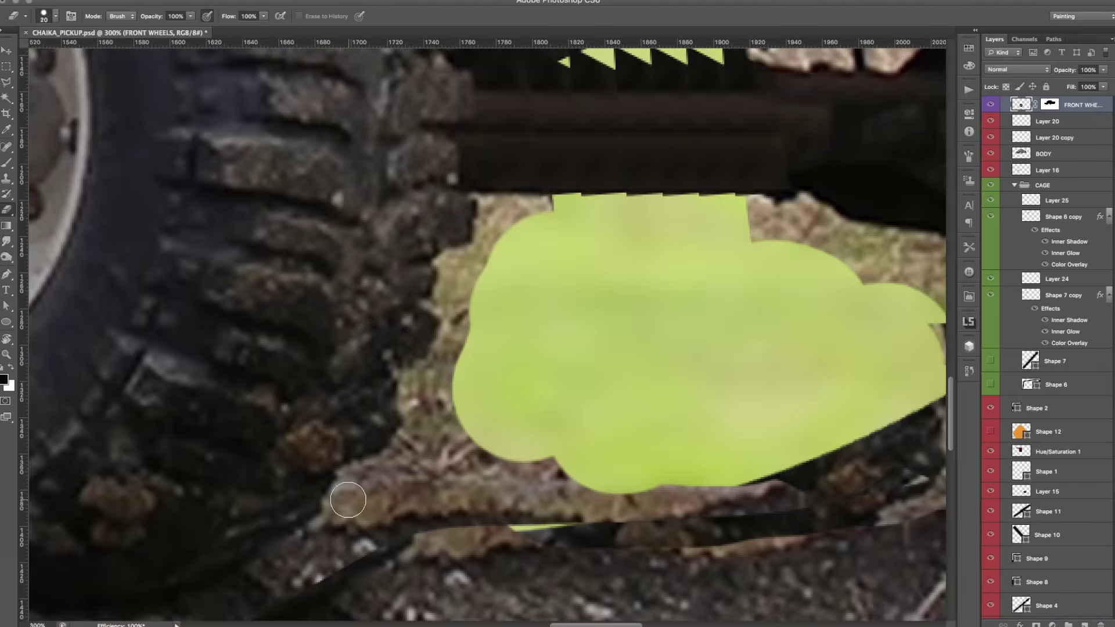
mouse_move(357, 471)
left_mouse_down()
mouse_move(450, 380)
mouse_move(610, 506)
left_mouse_up()
left_click(440, 455, "ctrl")
mouse_move(440, 456)
left_mouse_down()
mouse_move(473, 361)
mouse_move(461, 443)
left_mouse_up()
scroll(627, 400, "down", 5)
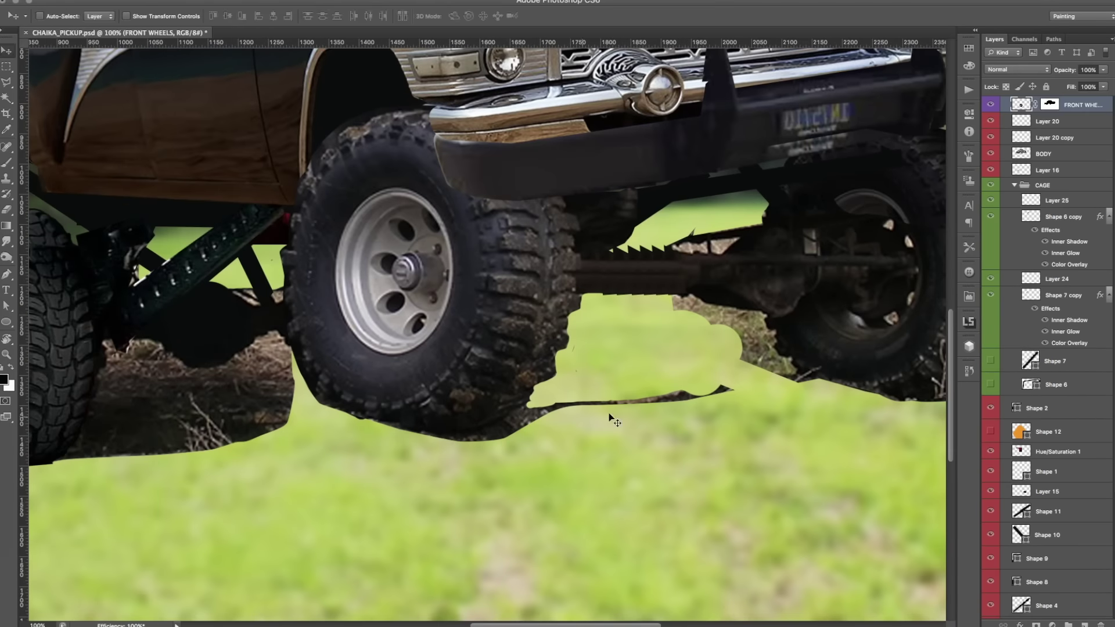
Erase the gravel sliver and trim the far front tire's ragged right edge on Layer 15.
key("e")
left_click_drag(571, 402, 725, 390)
left_click(691, 310, "ctrl")
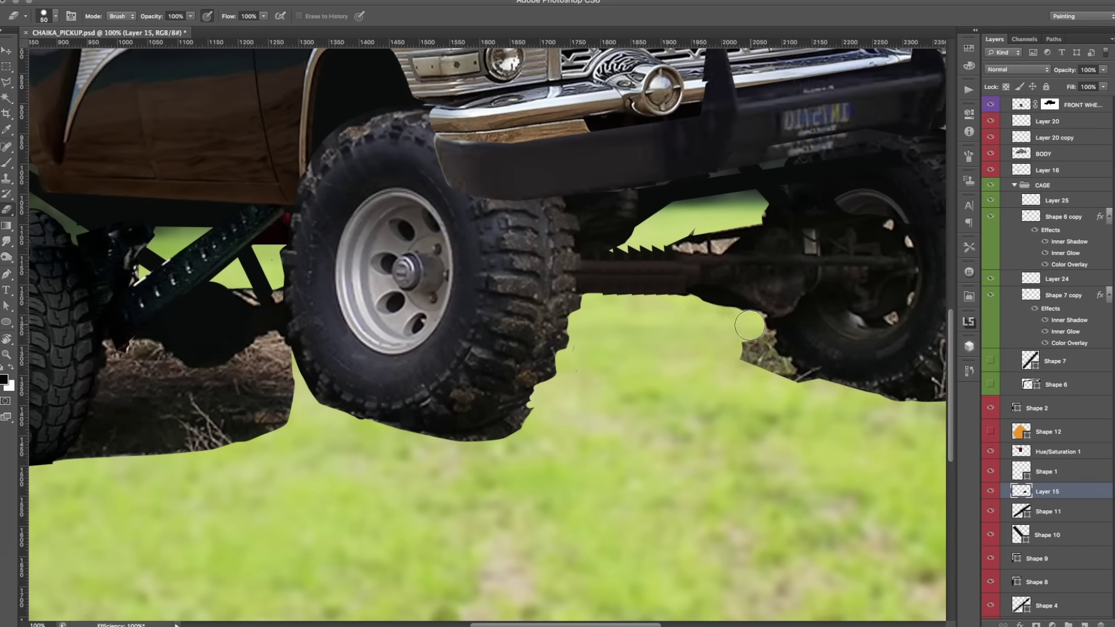
scroll(750, 325, "up", 3)
key("bracketleft")
key("bracketleft")
key("bracketleft")
left_click_drag(722, 311, 649, 272)
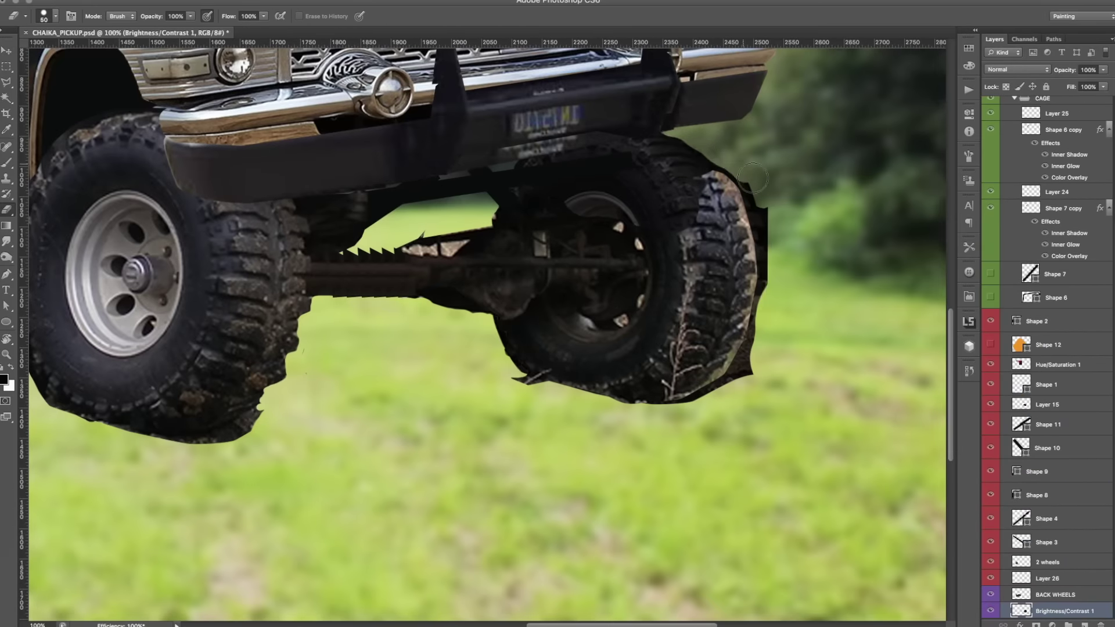
left_click_drag(753, 178, 749, 378)
scroll(667, 426, "down", 3)
scroll(668, 425, "up", 2)
Pan down to the front axle and add a new layer for painting dark with the Brush.
key("v")
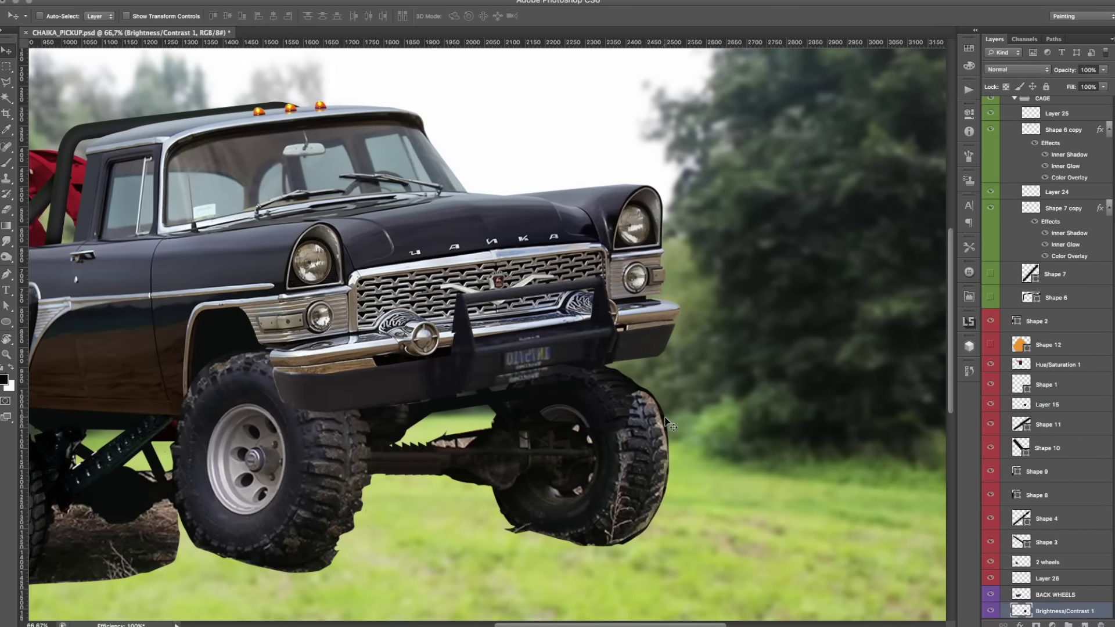
key("e")
left_click(655, 520, "ctrl")
scroll(655, 521, "up", 2)
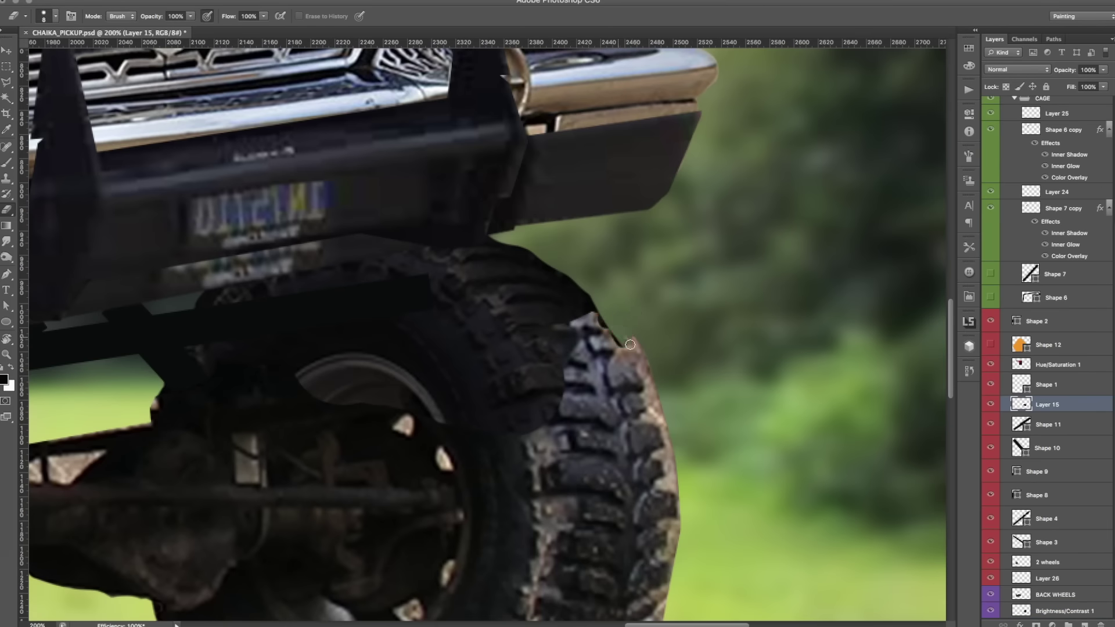
scroll(668, 406, "down", 3)
scroll(638, 349, "down", 3)
scroll(618, 343, "right", 2)
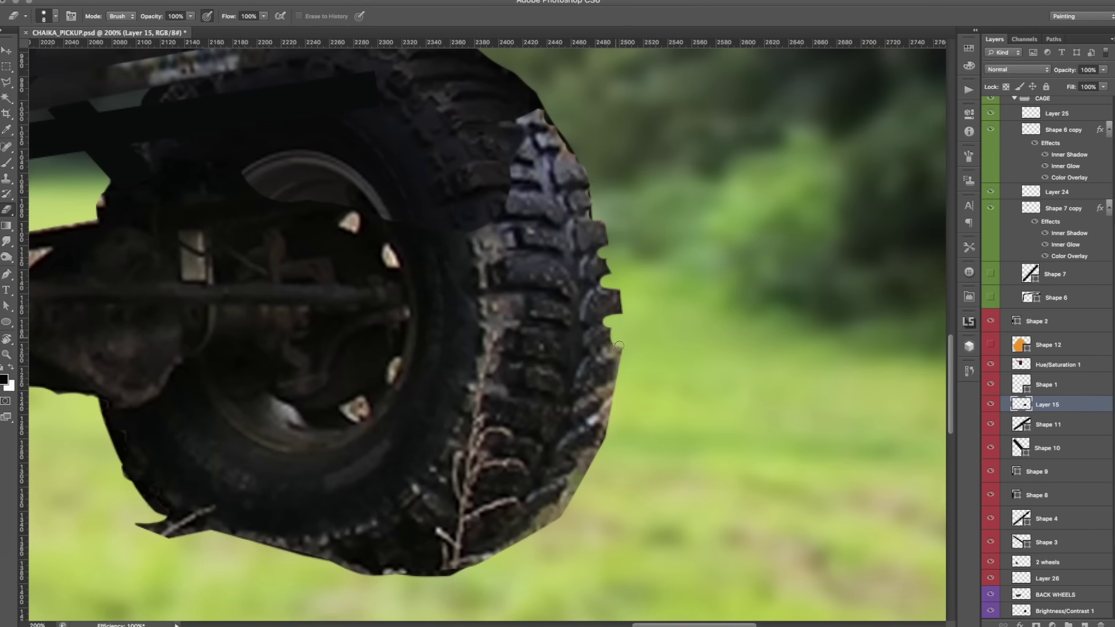
scroll(620, 353, "down", 1)
scroll(581, 352, "down", 1)
scroll(554, 351, "down", 1)
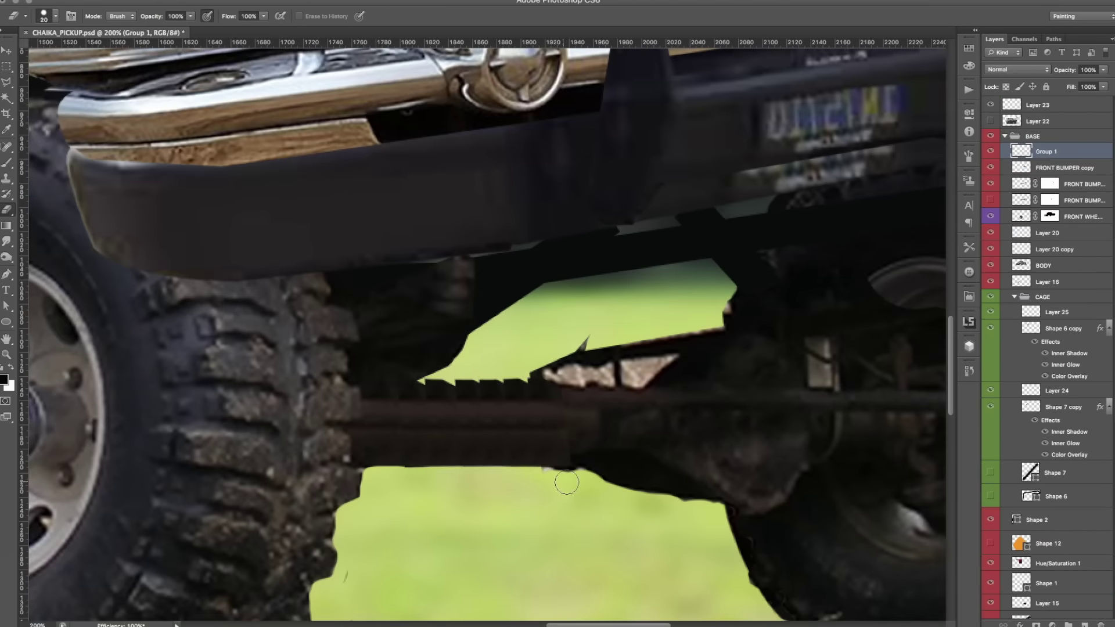
key("ctrl+shift+alt+n")
key("b")
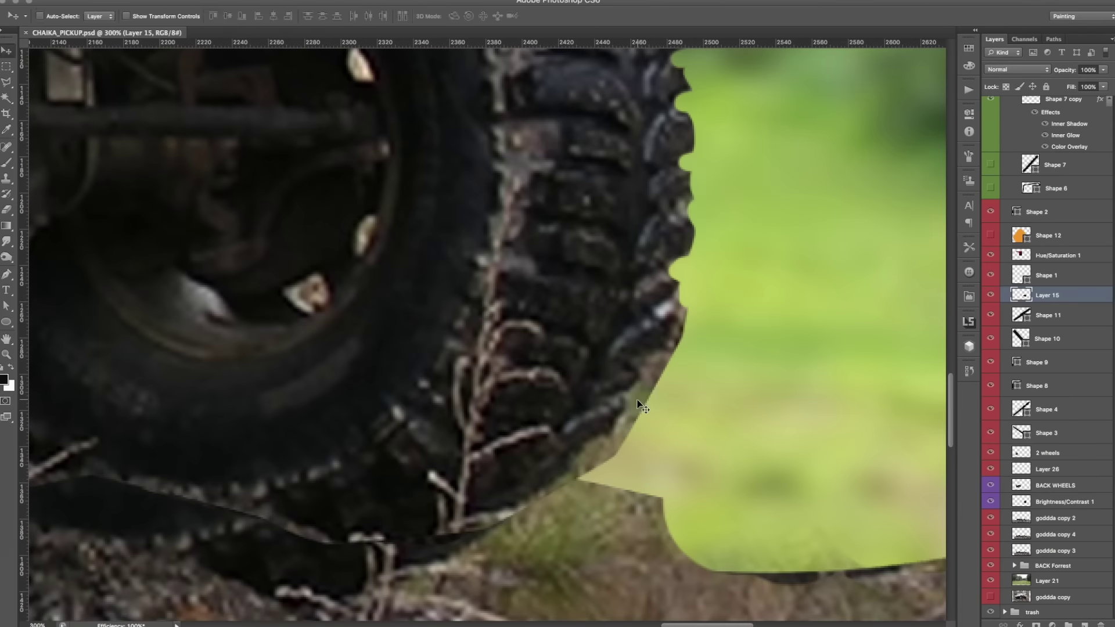
Erase the grey overhang along the front tyre's edge.
key("e")
mouse_move(638, 404)
left_mouse_down()
mouse_move(684, 356)
mouse_move(604, 459)
left_mouse_up()
left_click(454, 533, "ctrl+alt")
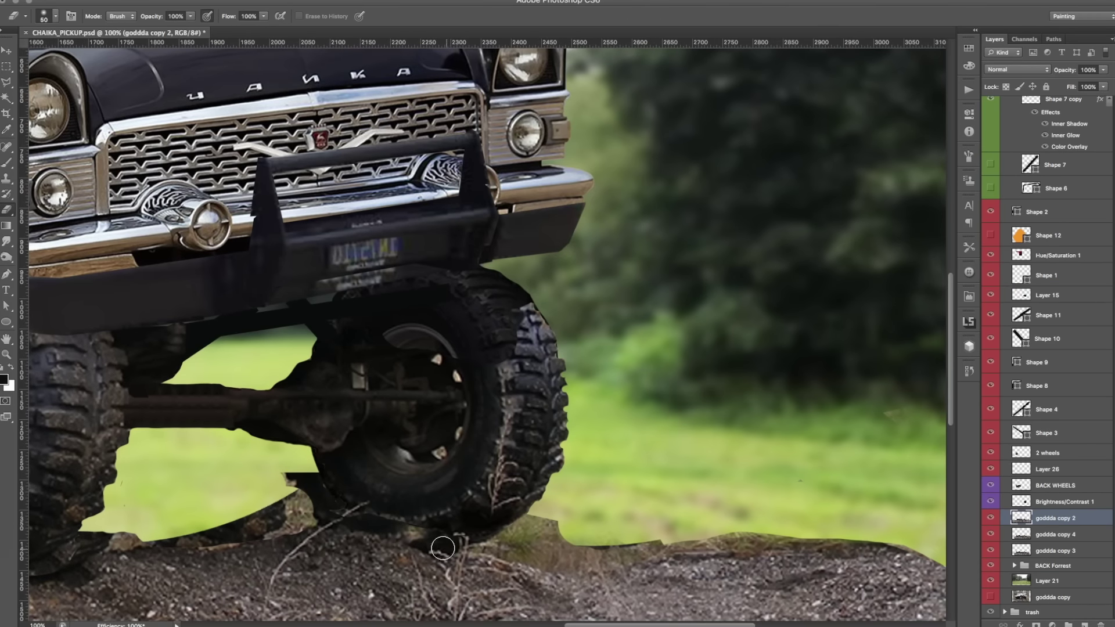
left_click(417, 533, "ctrl")
On new Layer 28, paint a dark shadow under the front tyre and soften it.
key("ctrl+shift+alt+n")
key("b")
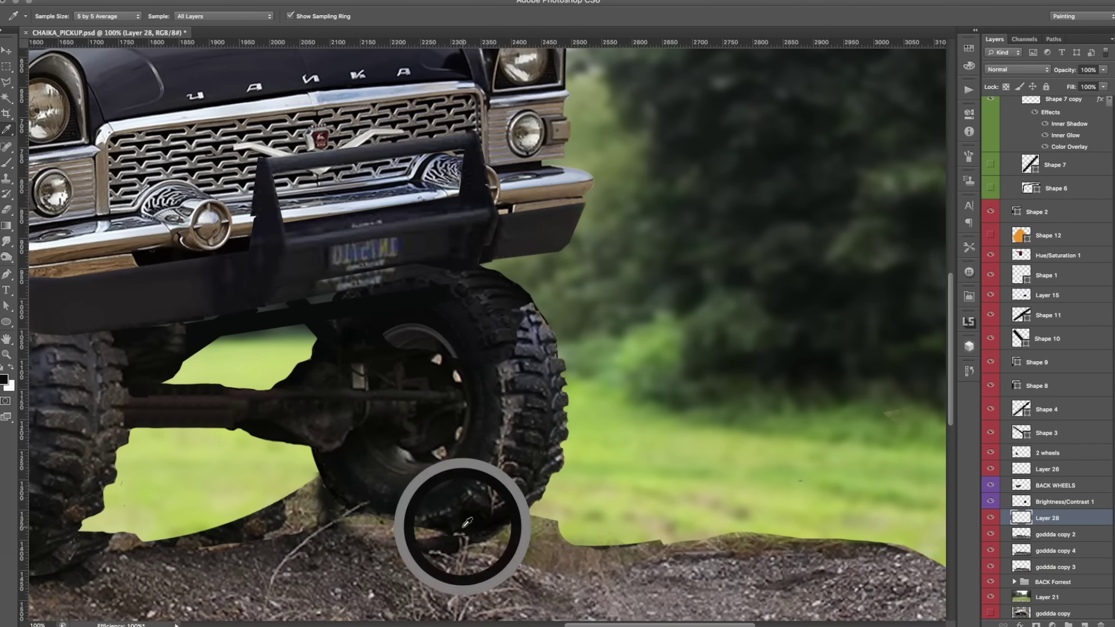
key("bracketleft")
key("bracketleft")
key("bracketleft")
key("bracketright")
key("bracketright")
key("bracketright")
mouse_move(459, 540)
left_mouse_down()
mouse_move(356, 505)
mouse_move(384, 516)
mouse_move(373, 530)
mouse_move(396, 544)
mouse_move(435, 535)
left_mouse_up()
key("e")
key("ctrl+minus")
left_click(1062, 502)
key("v")
key("ctrl+plus")
key("e")
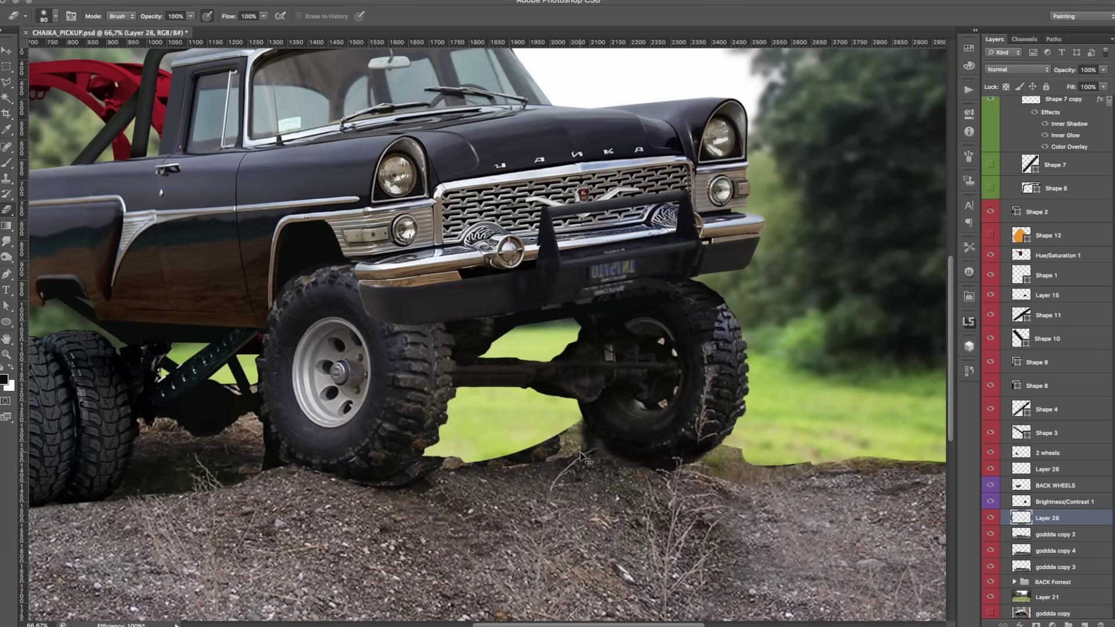
Merge goddda copy 3 and 4 down into goddda copy 2.
key("alt+bracketleft")
key("alt+bracketleft")
key("alt+bracketleft")
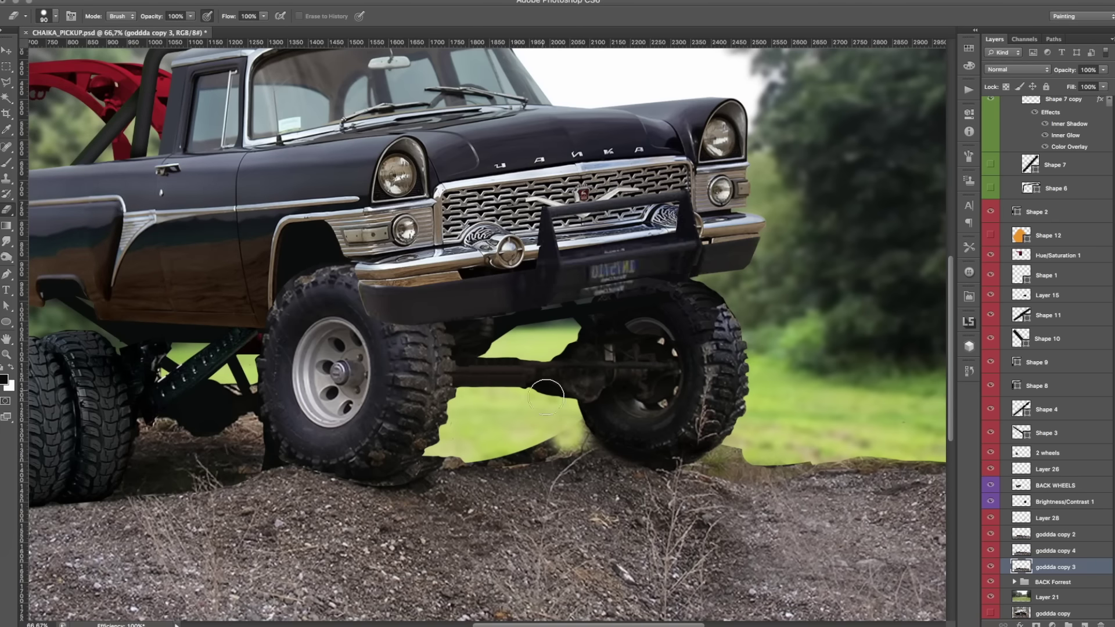
key("alt+bracketright")
key("v")
key("e")
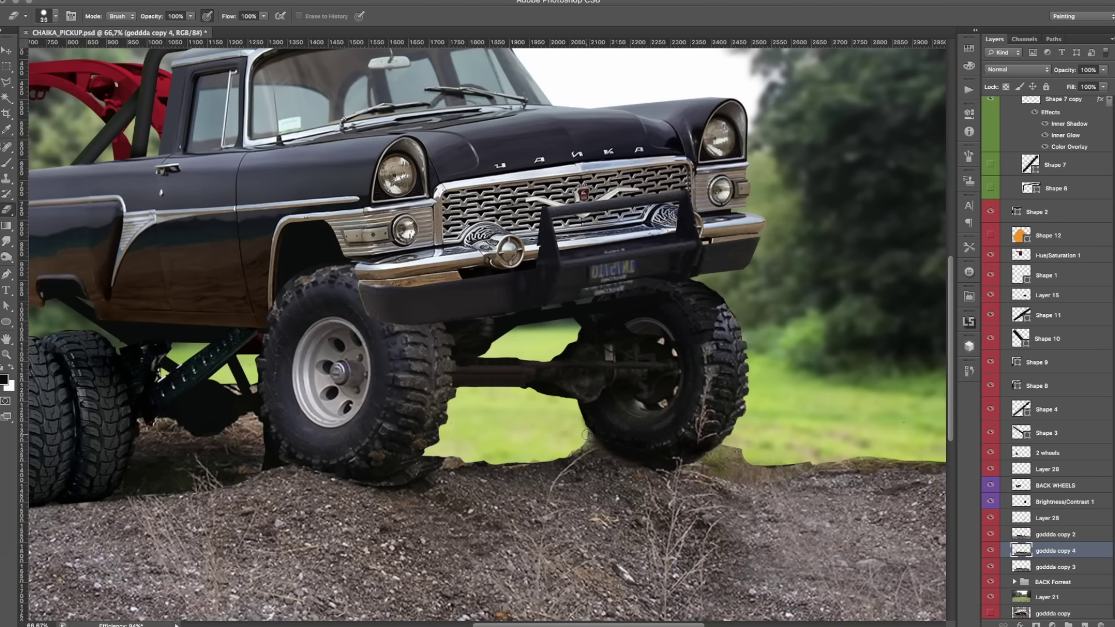
scroll(566, 447, "up", 2)
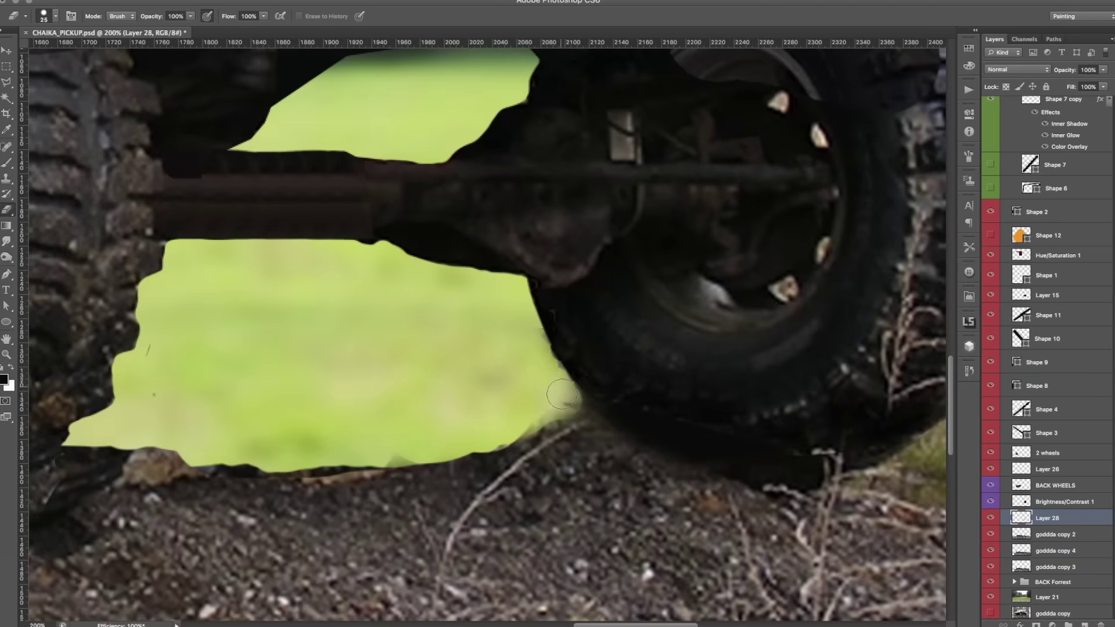
key("alt+bracketright")
key("ctrl+e")
key("ctrl+0")
scroll(621, 350, "up", 1)
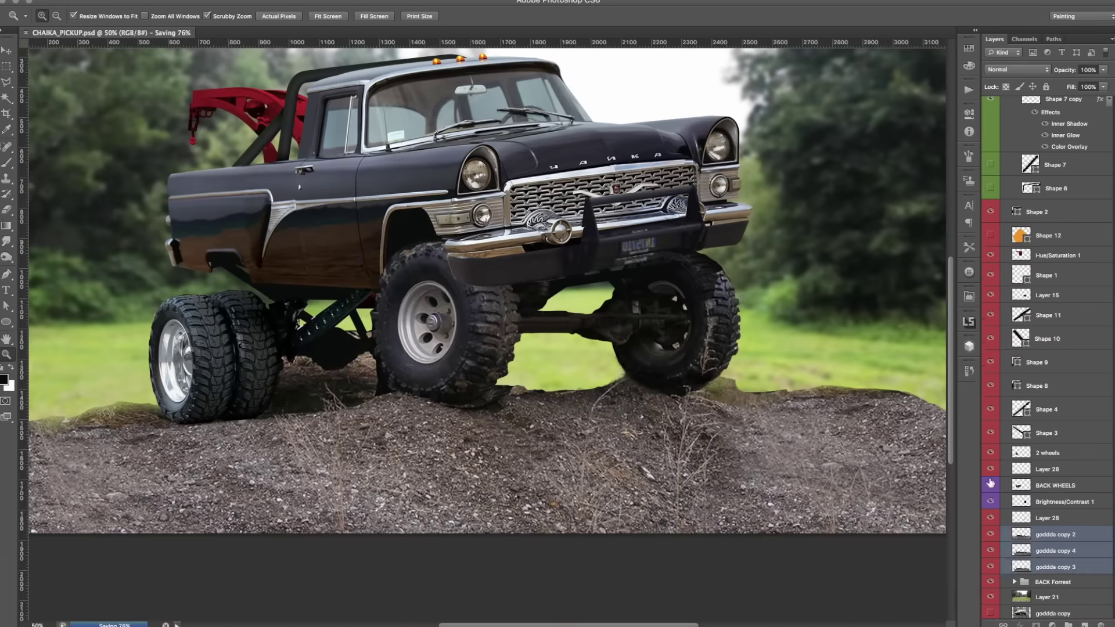
scroll(622, 351, "up", 1)
left_click(621, 351)
key("ctrl+0")
left_click(348, 401)
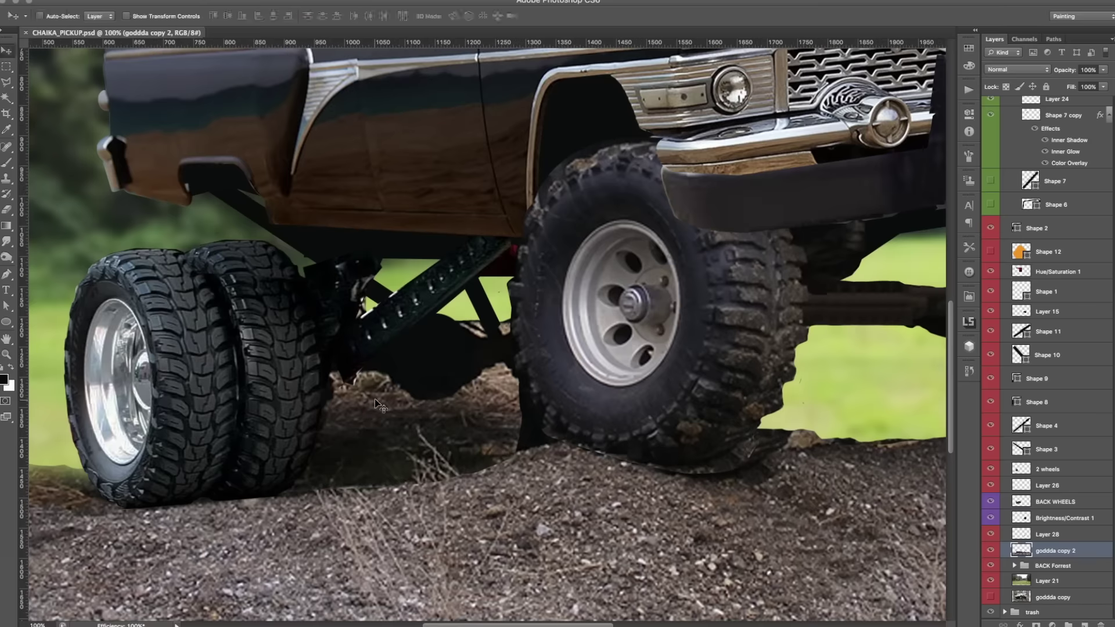
Erase the dark ground shadow under the chassis and rear tyre on BACK WHEELS.
left_click(396, 396, "ctrl")
key("e")
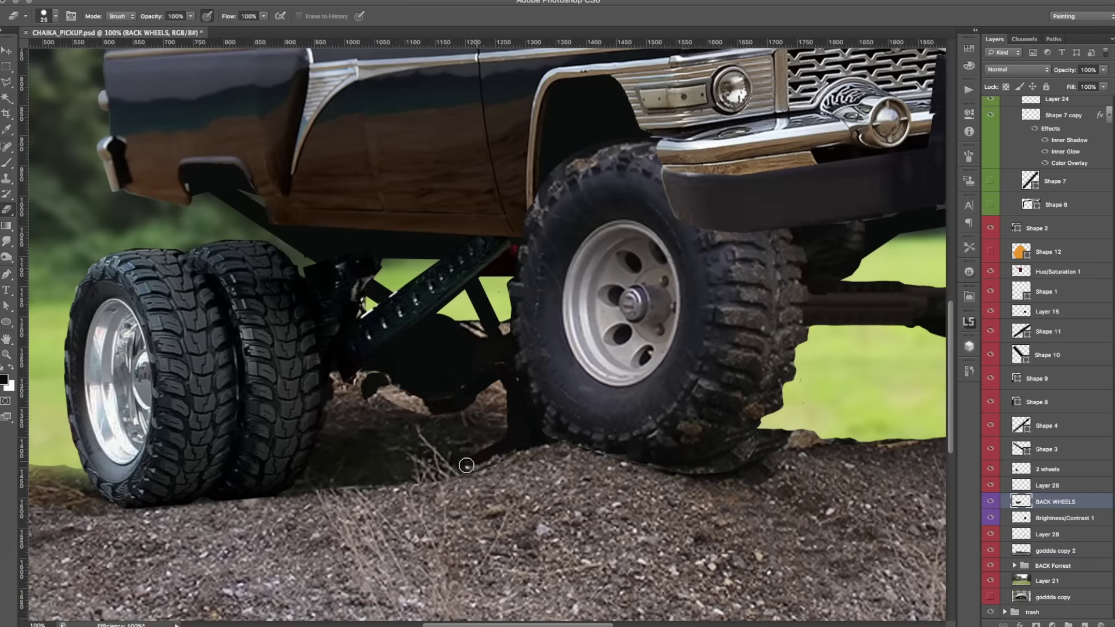
left_click_drag(471, 464, 327, 442)
left_click(990, 550)
key("bracketright")
key("bracketright")
key("bracketright")
mouse_move(366, 406)
left_mouse_down()
mouse_move(349, 441)
mouse_move(511, 453)
mouse_move(409, 422)
left_mouse_up()
left_click_drag(319, 490, 293, 508)
left_click(991, 550)
Erase dirt under the chassis on goddda copy 2 so grass shows between the tires.
left_click(1052, 551)
mouse_move(406, 448)
left_mouse_down()
mouse_move(459, 441)
mouse_move(488, 395)
mouse_move(504, 434)
mouse_move(302, 488)
mouse_move(371, 378)
left_mouse_up()
key("ctrl+0")
key("ctrl+1")
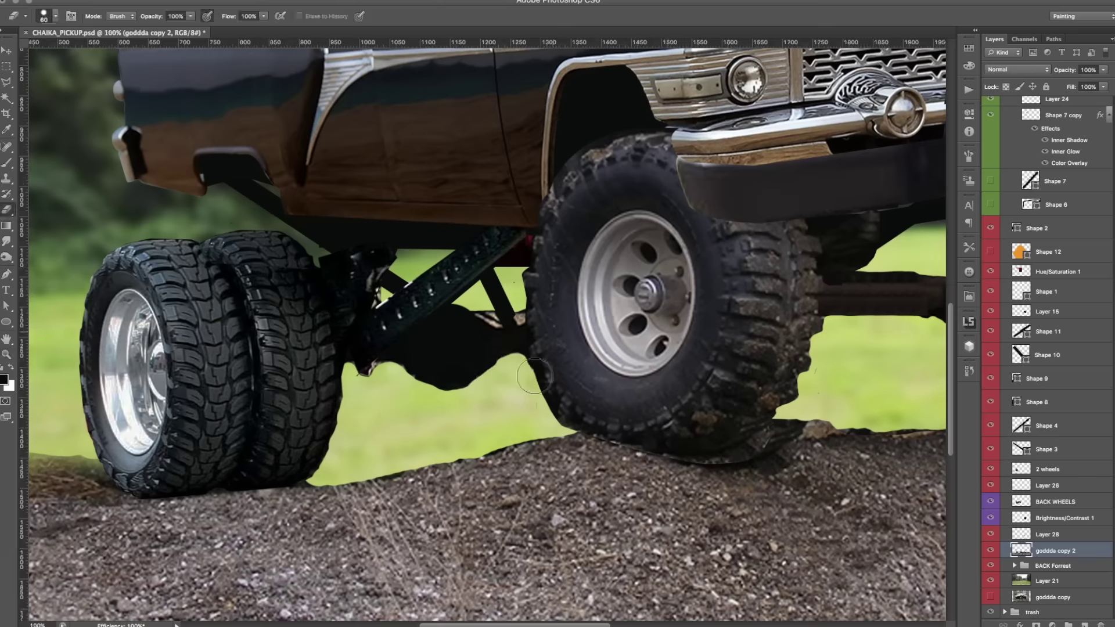
left_click(482, 352, "ctrl")
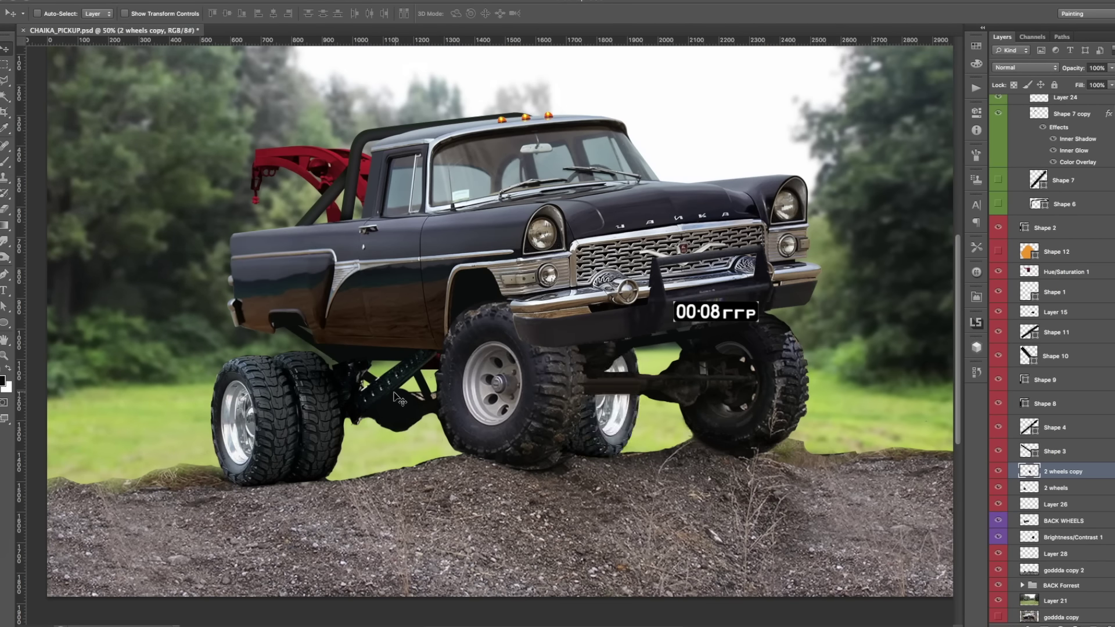
Move the 2 wheels copy layer below goddda copy 2 and apply an 86% black Color Overlay.
key("z")
left_click(629, 401)
key("e")
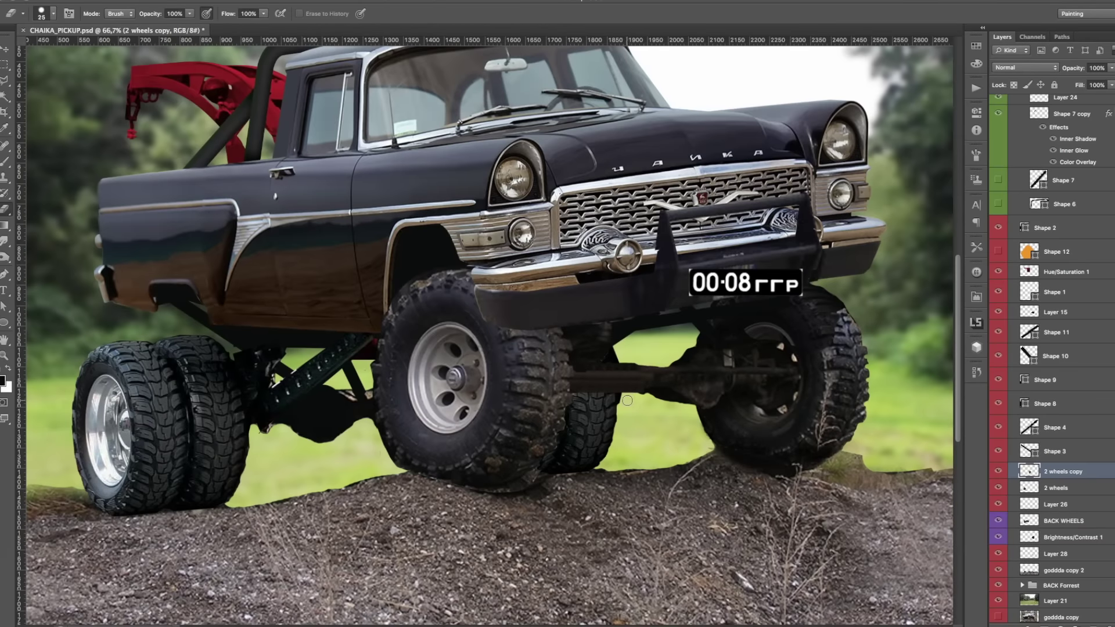
key("ctrl+minus")
key("ctrl+bracketleft")
key("ctrl+bracketleft")
key("ctrl+bracketleft")
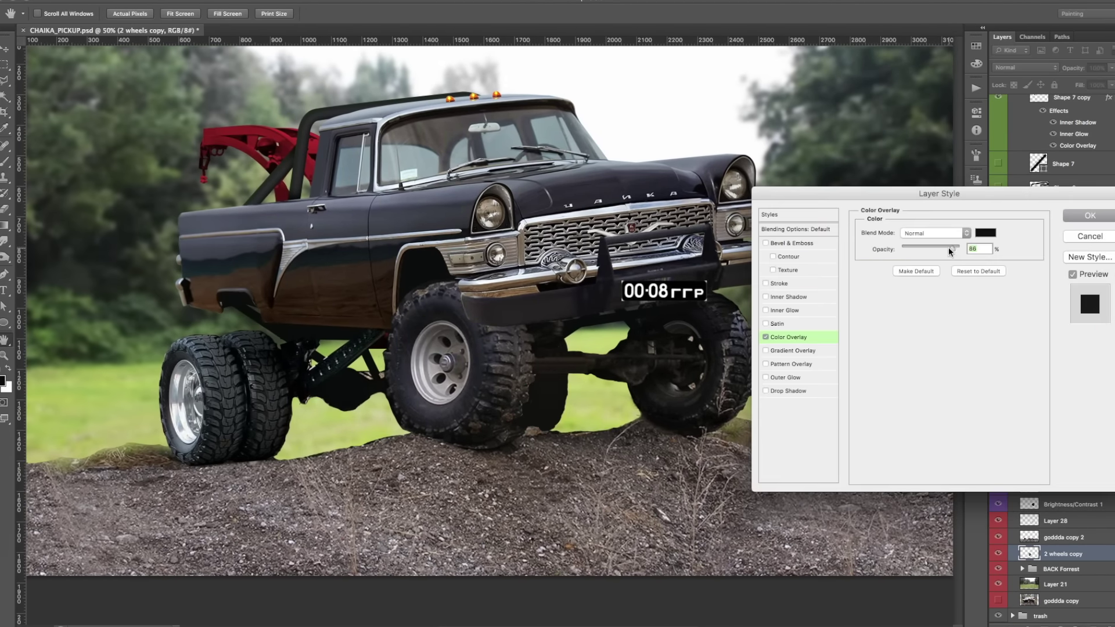
left_click(1084, 216)
Start drawing a shape outline around the front wheel area and recentre the view.
key("u")
left_click_drag(504, 298, 614, 458)
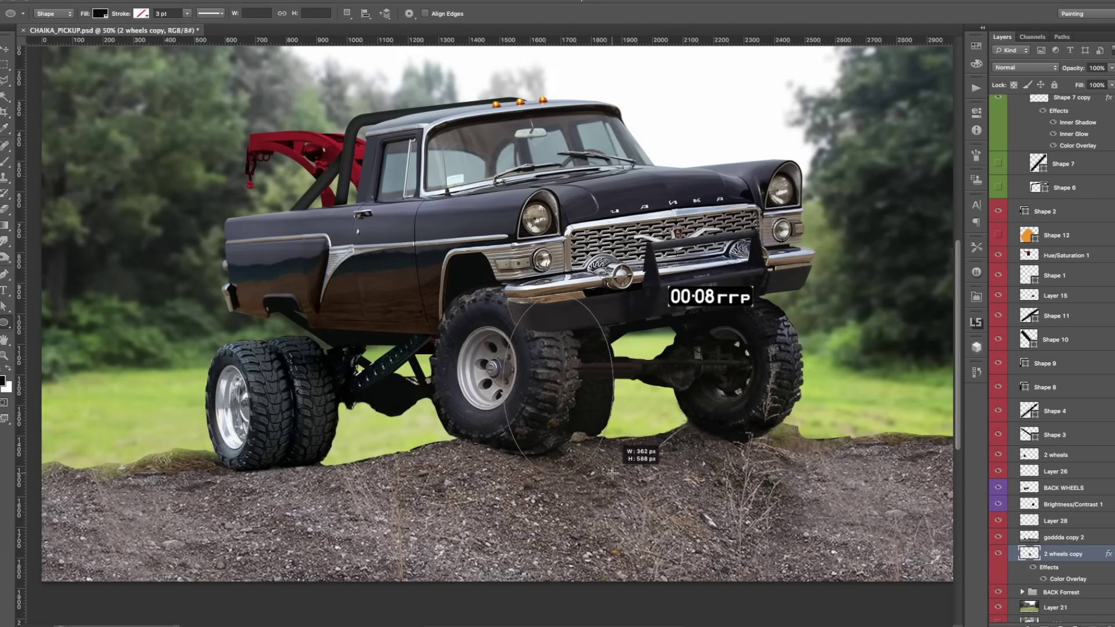
key("ctrl+s")
left_click_drag(496, 430, 475, 426)
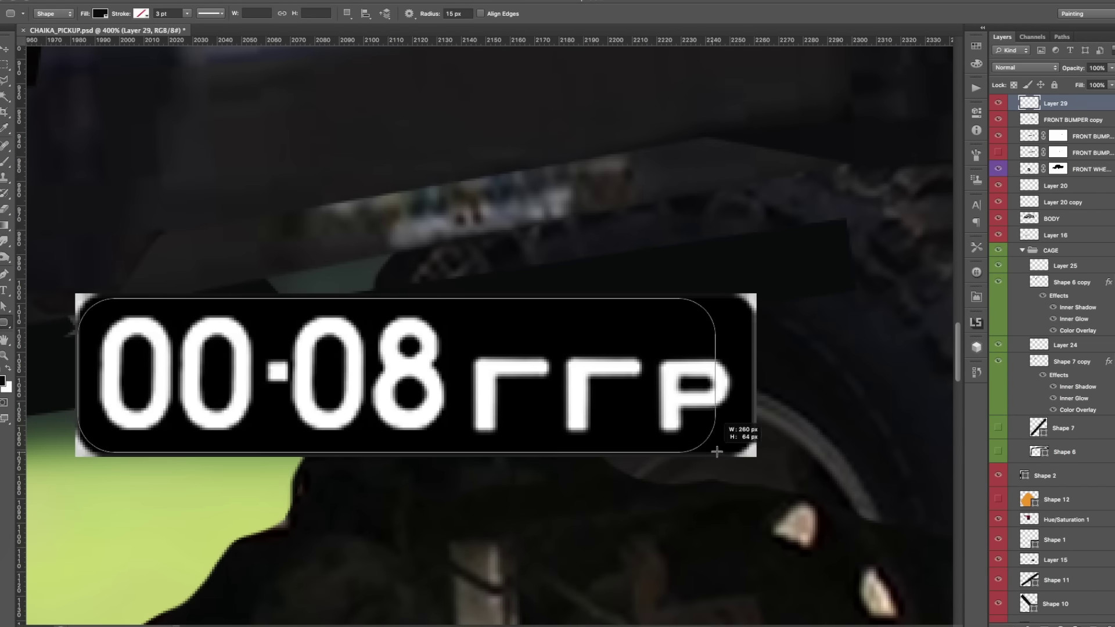
Draw a 10 px rounded rectangle over the plate and rename the layer numberplate.
left_click_drag(95, 319, 753, 451)
double_click(457, 13)
type("10")
key("ctrl+z")
left_click_drag(75, 294, 754, 456)
key("2")
key("a")
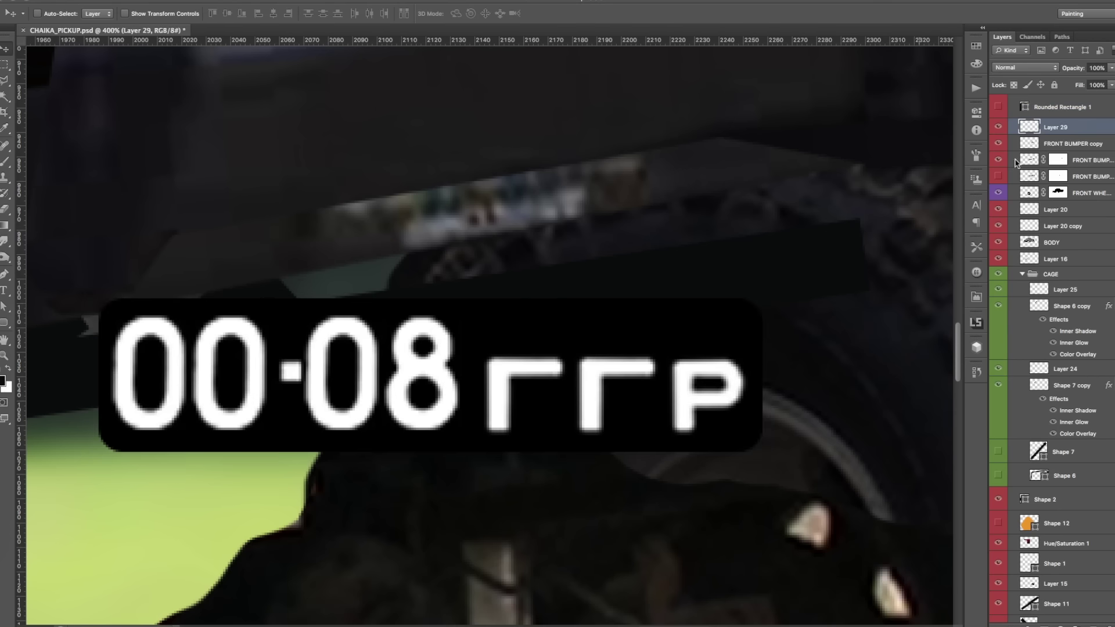
double_click(1055, 103)
key("Return")
Free Transform the numberplate to tilt it onto the front bumper.
key("ctrl+0")
key("ctrl+t")
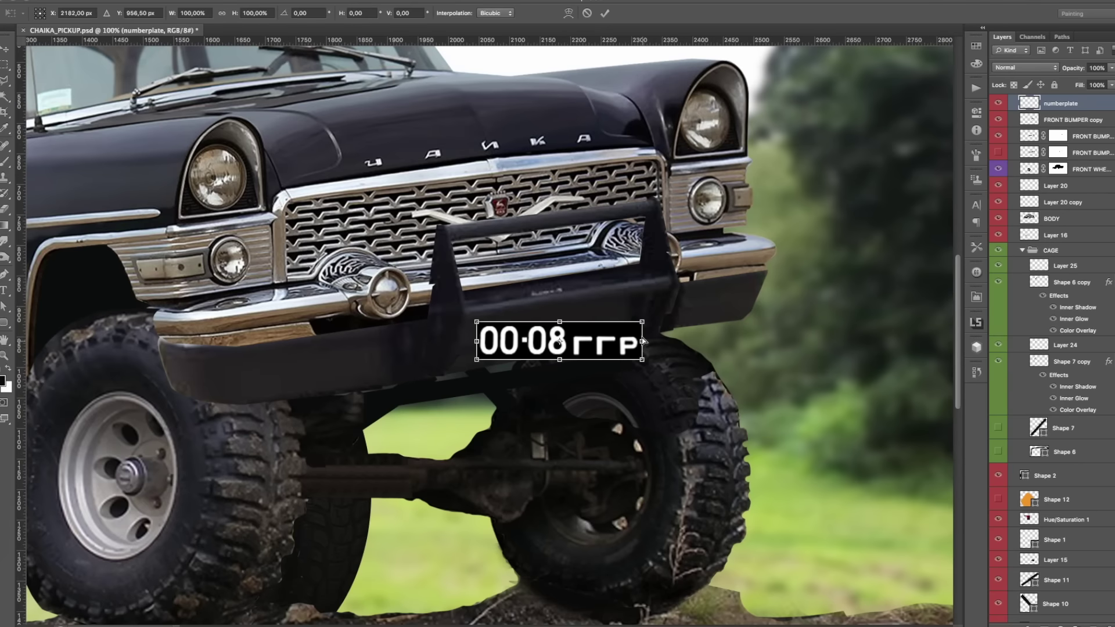
key("Return")
scroll(564, 422, "up", 3)
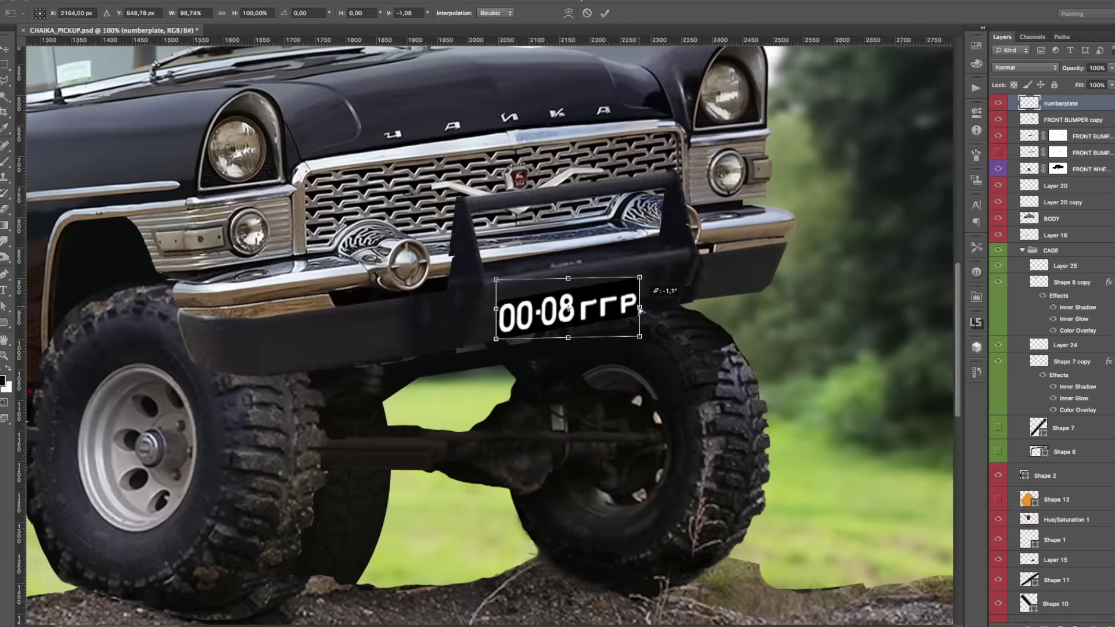
scroll(563, 422, "down", 3)
Replace the plate's stroke effect with a drop shadow angled at -37°.
double_click(1080, 103)
left_click(793, 283)
left_click(787, 390)
left_click(985, 232)
left_click(1044, 219)
left_click_drag(909, 272, 948, 277)
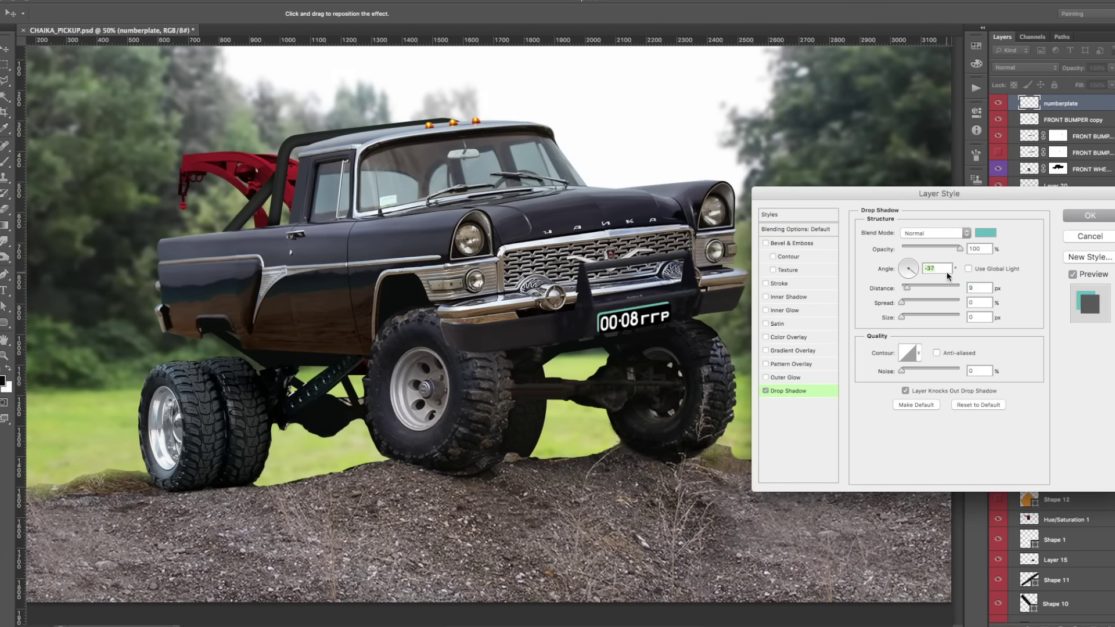
Darken the drop shadow colour and accept the drop shadow settings.
left_click(985, 232)
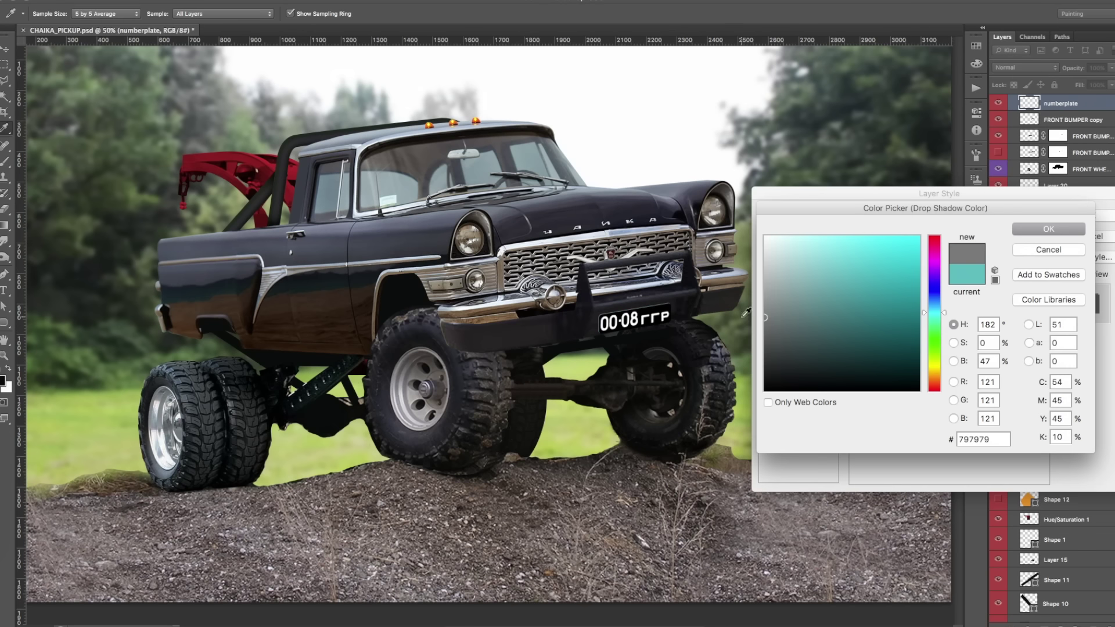
key("Return")
key("Return")
key("a")
left_click(677, 335)
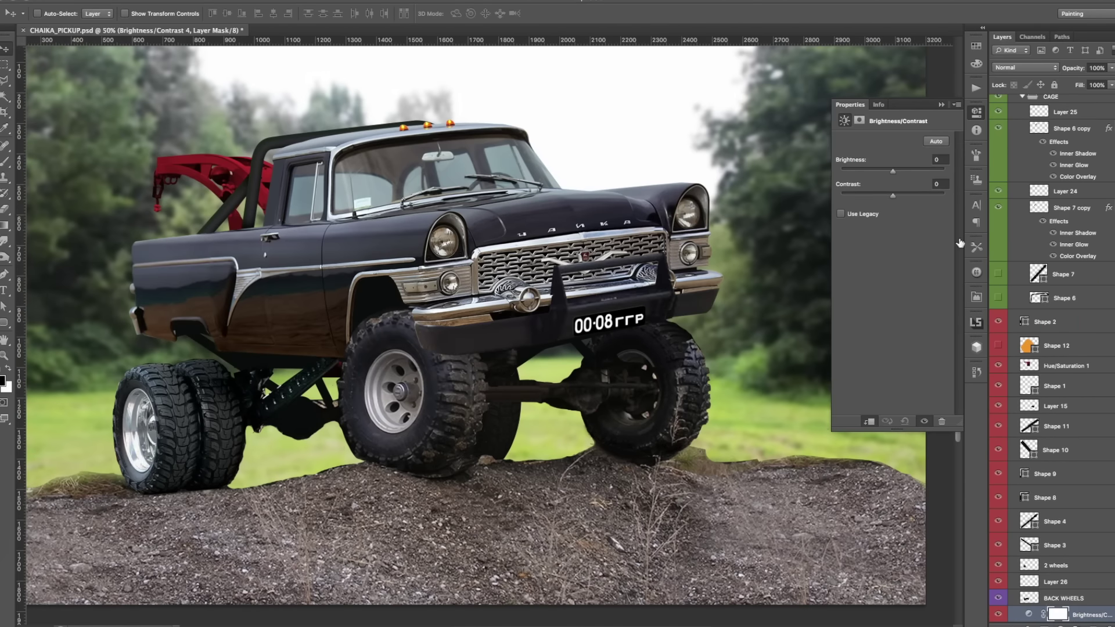
Lower the clipped adjustment's brightness, set a 300 px eraser and duplicate Layer 15.
left_click_drag(907, 169, 877, 174)
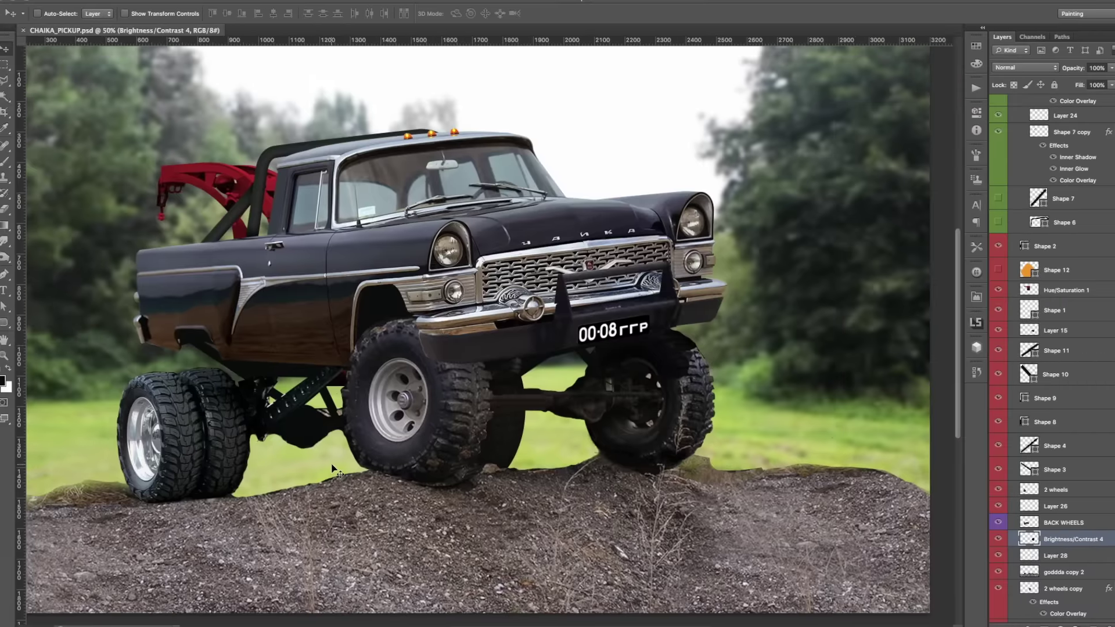
left_click(1051, 330)
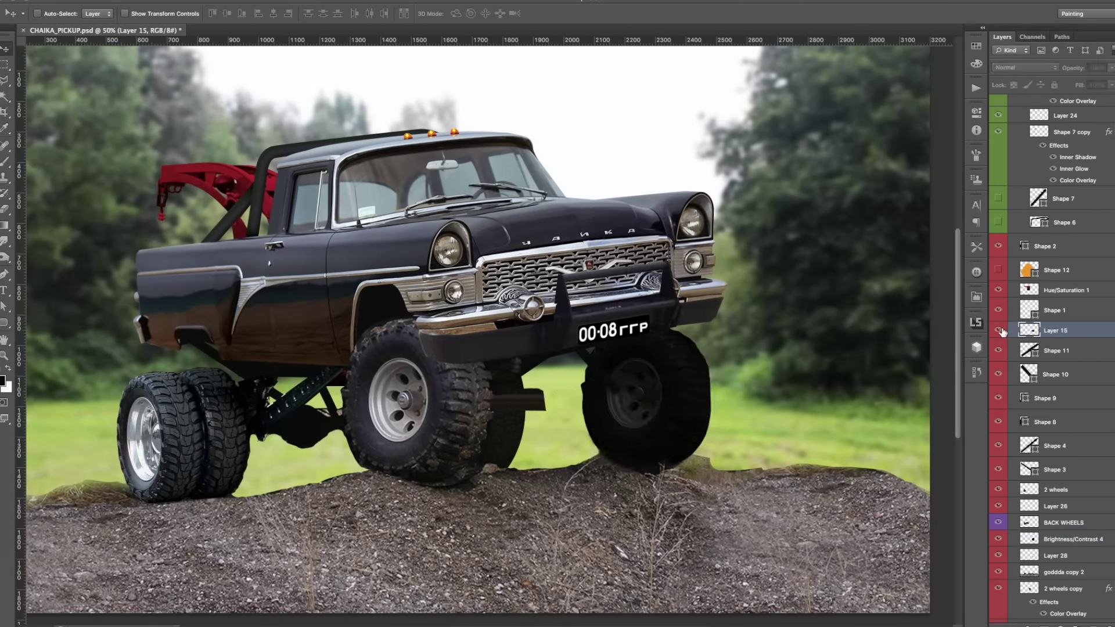
key("e")
left_click(53, 13)
double_click(36, 240)
right_click(1051, 331)
key("Escape")
key("ctrl+j")
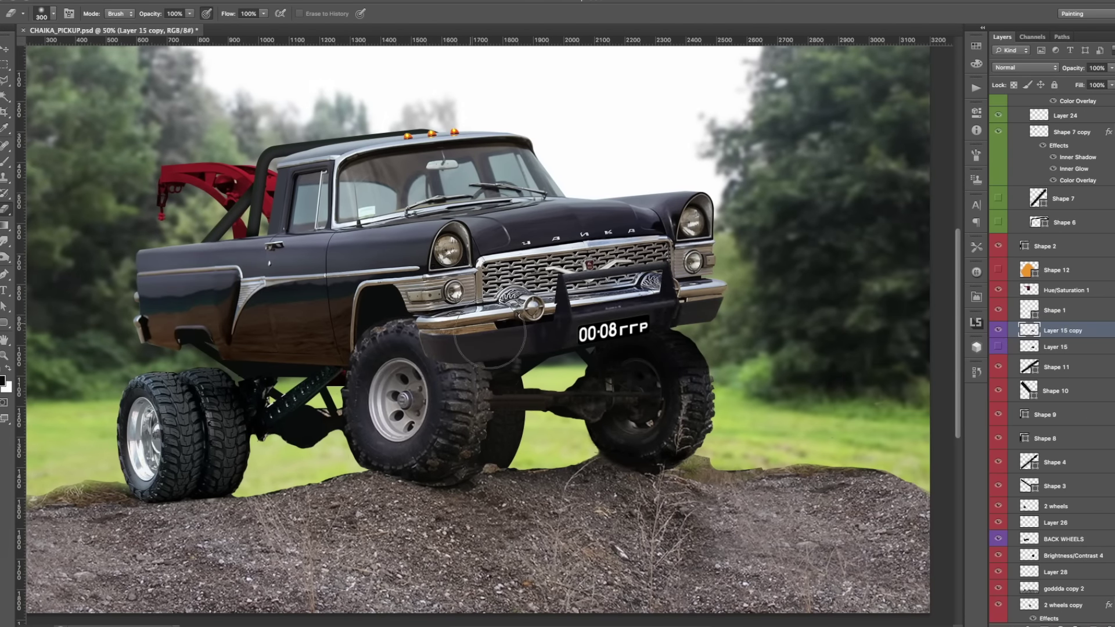
Recentre the truck, save, and show the FRONT BUMPER copy 2 layer.
key("z")
left_click_drag(495, 355, 536, 349)
key("ctrl+s")
key("v")
left_click(535, 348, "ctrl")
left_click(997, 134)
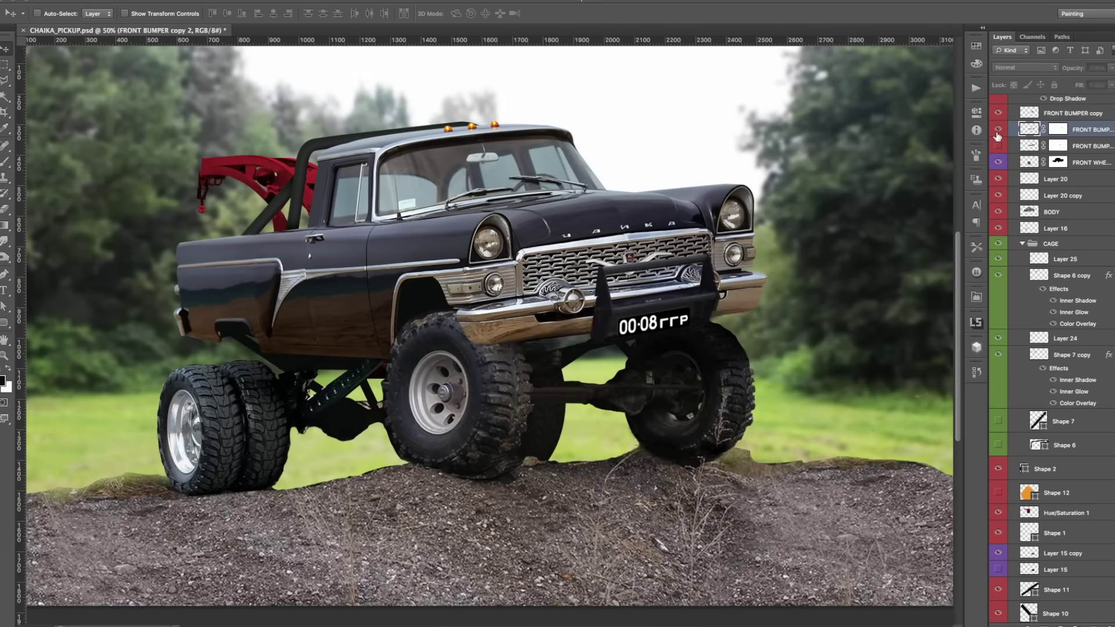
left_click(998, 129)
Darken the bumper to brightness -120, merge it down and rename it FRONT BLACK BUMPER.
key("ctrl+plus")
key("e")
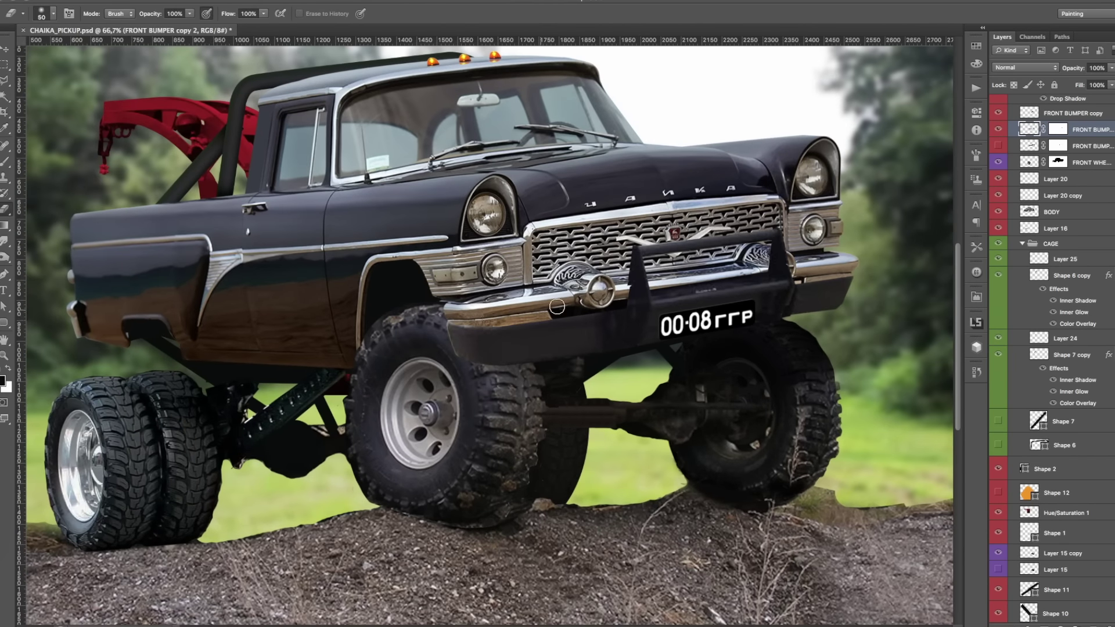
left_click_drag(892, 168, 851, 175)
key("ctrl+minus")
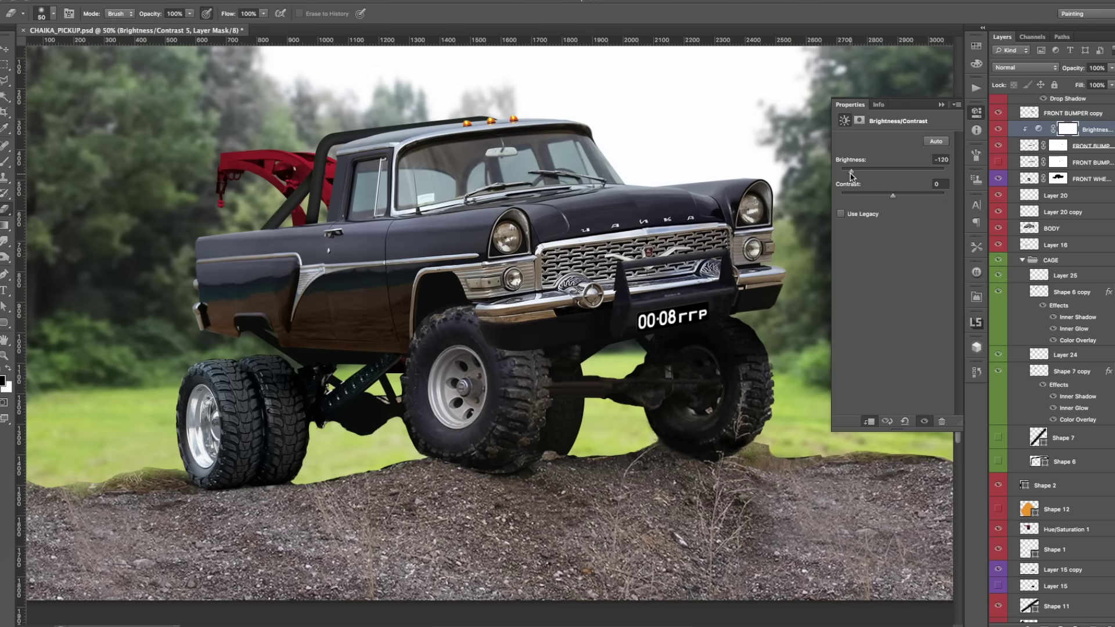
key("ctrl+e")
double_click(1079, 129)
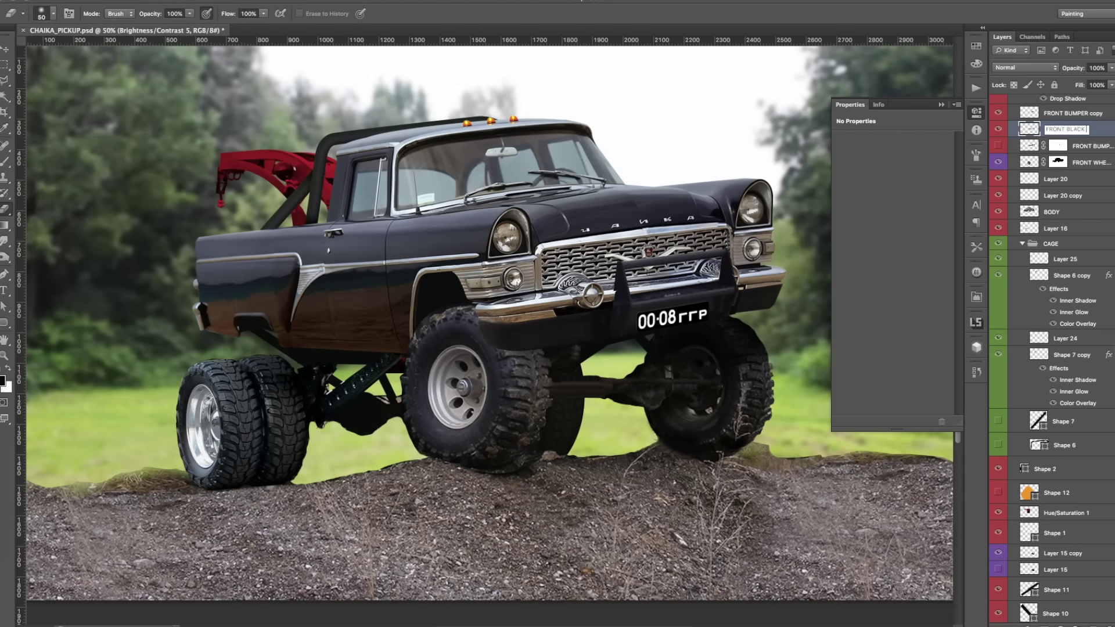
type("BUMPER")
key("Return")
Clip a Brightness/Contrast adjustment at -41/48 to the bumper, merge it and save.
key("ctrl+plus")
key("alt+bracketright")
key("l")
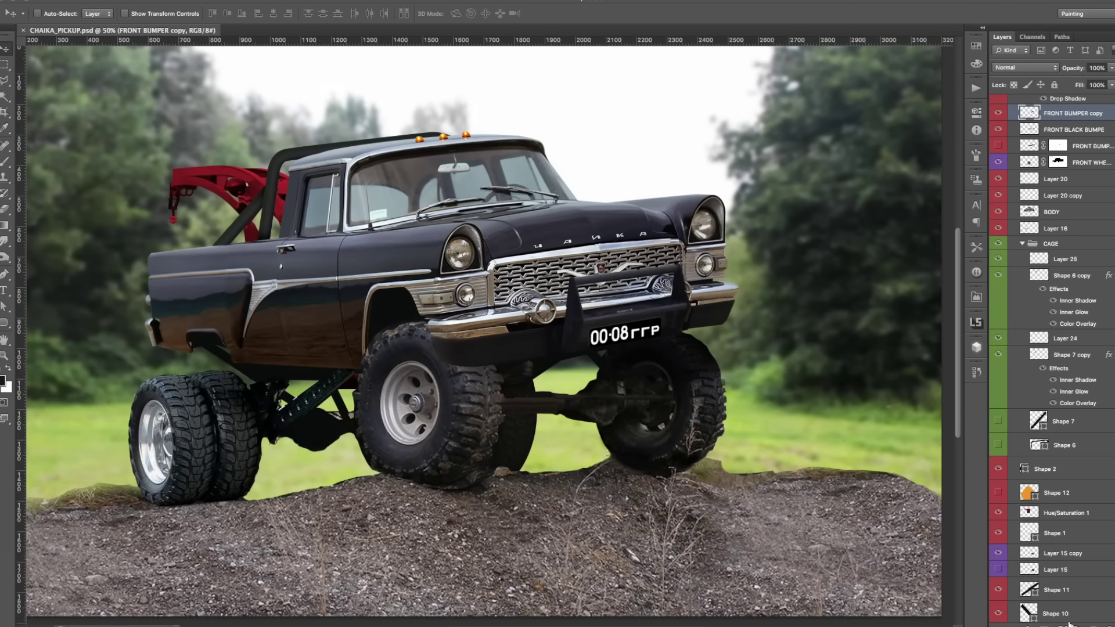
right_click(1033, 280)
left_click(973, 244)
mouse_move(892, 196)
left_mouse_down()
mouse_move(917, 196)
mouse_move(877, 174)
left_mouse_up()
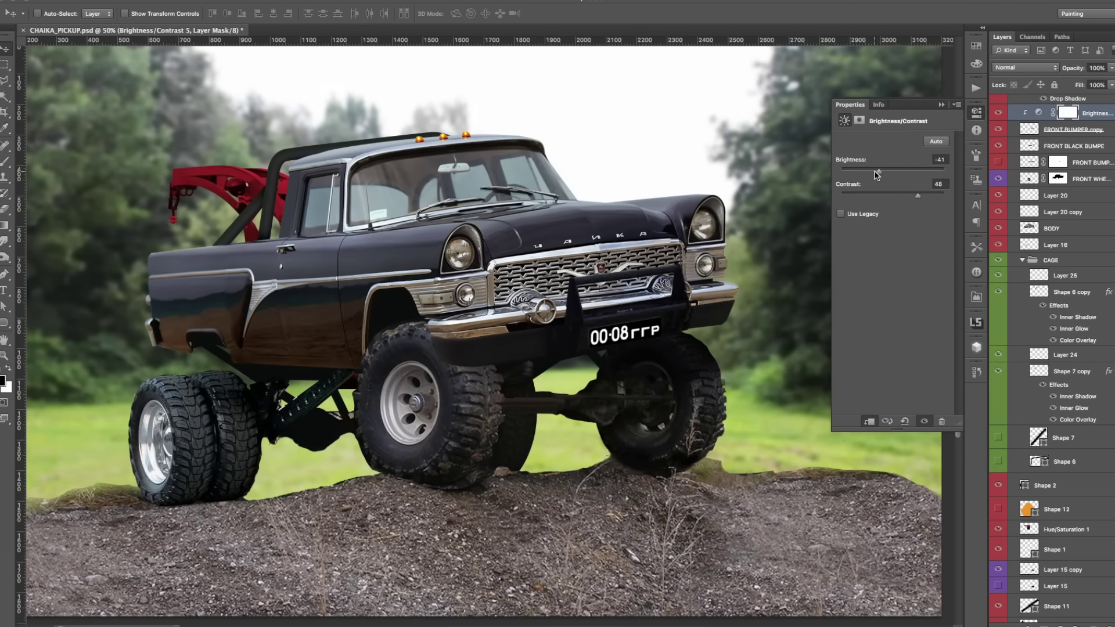
key("ctrl+e")
key("ctrl+s")
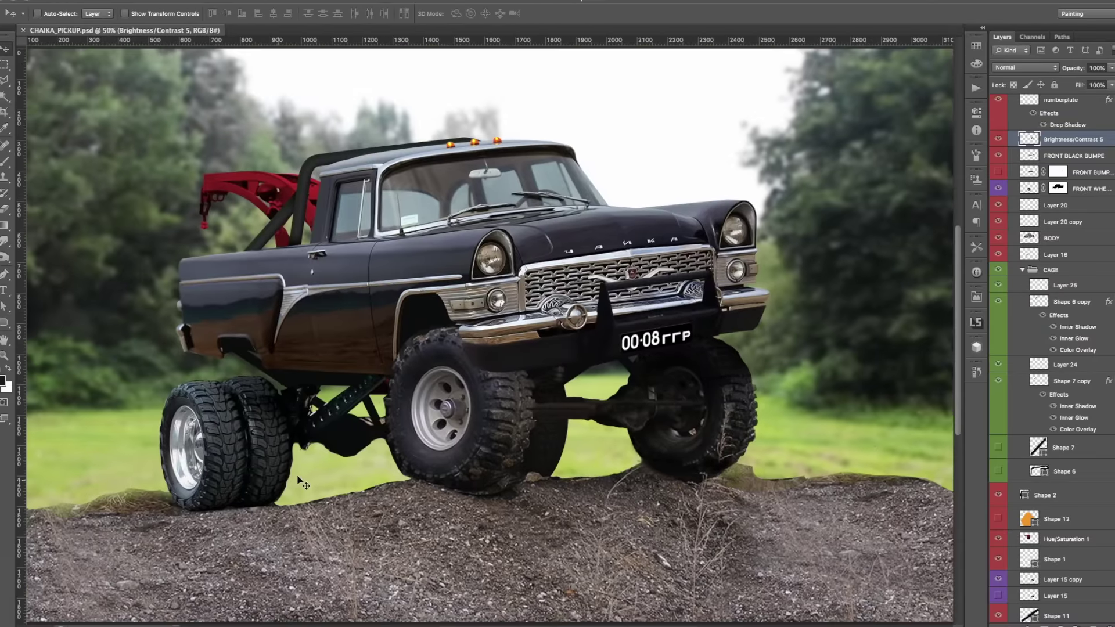
Draw a dark 40% opacity ellipse over the rear undercarriage and load it as a selection.
scroll(343, 447, "up", 3)
key("u")
left_click_drag(227, 313, 401, 464)
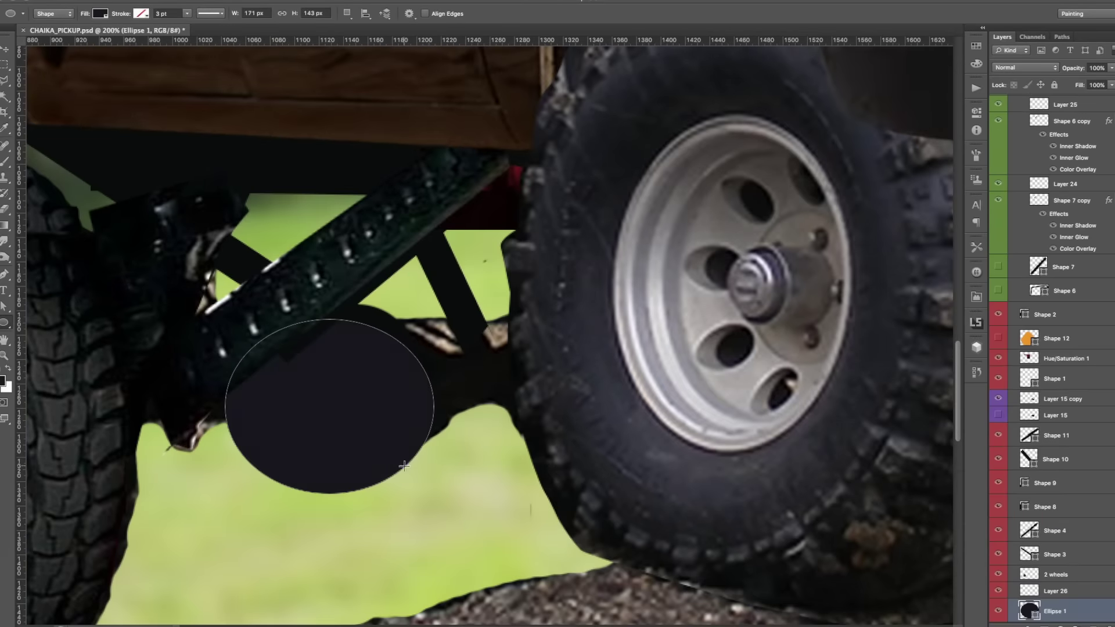
key("v")
key("4")
left_click_drag(419, 414, 411, 413)
key("a")
left_click(352, 465)
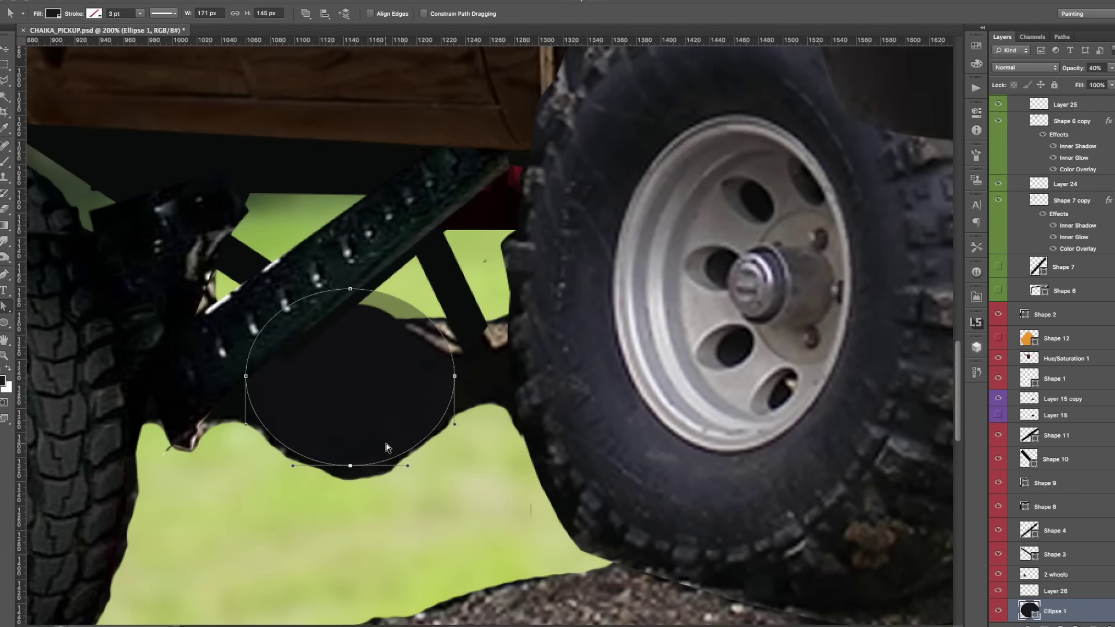
key("ctrl+Return")
Erase the dark notch below the ellipse on BACK WHEELS, viewing at 300%.
key("alt+bracketleft")
key("v")
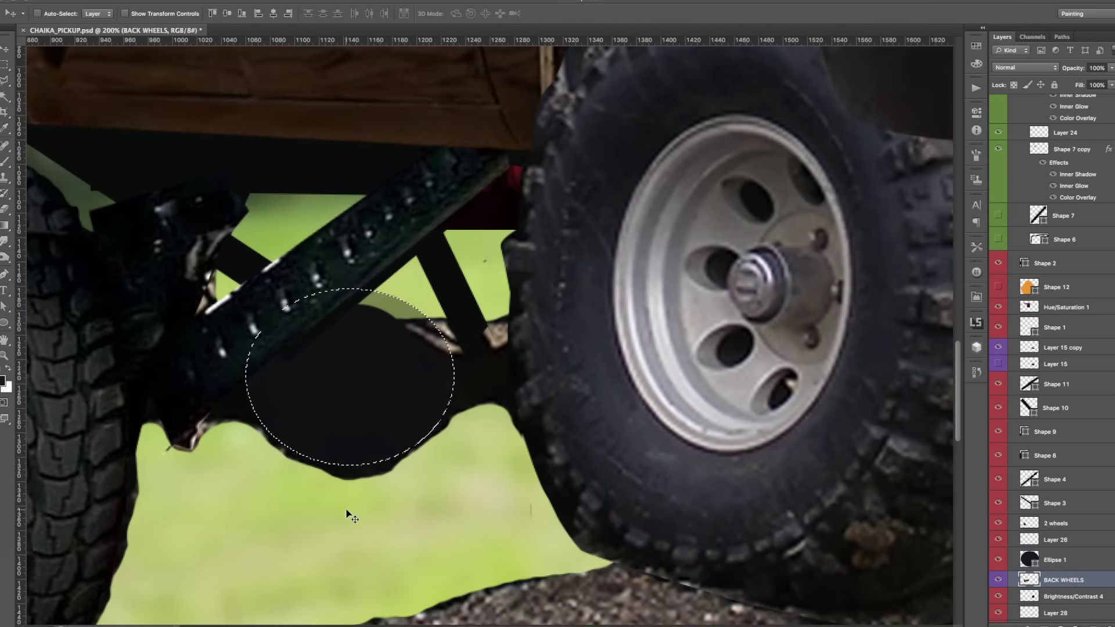
key("e")
mouse_move(424, 471)
left_mouse_down()
mouse_move(279, 472)
mouse_move(316, 491)
left_mouse_up()
left_click_drag(441, 439, 446, 327)
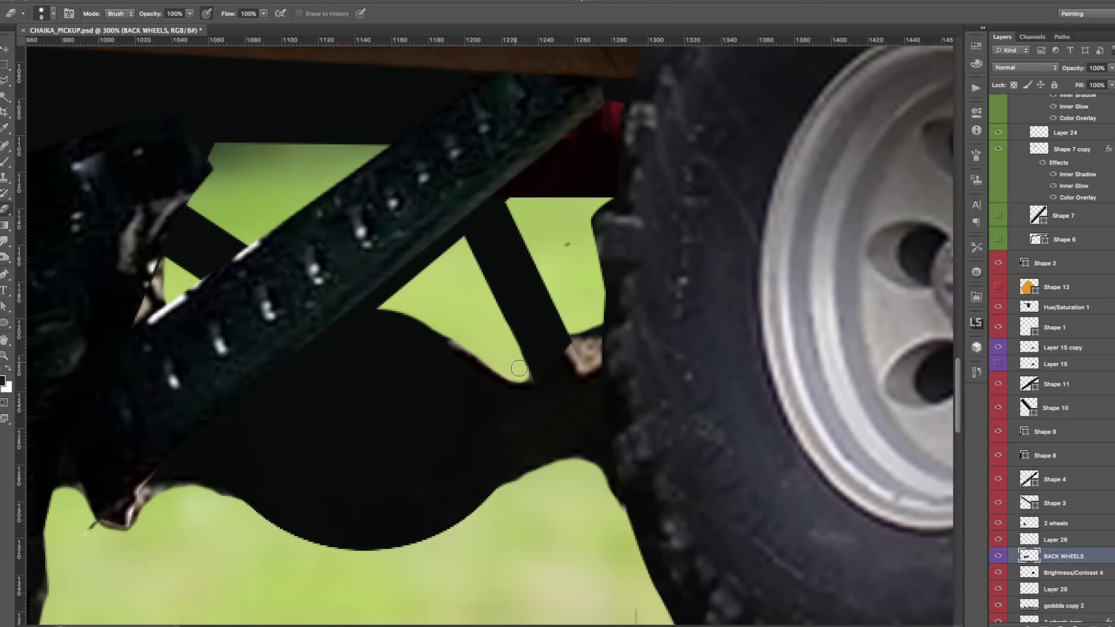
scroll(357, 417, "left", 5)
scroll(357, 417, "down", 3)
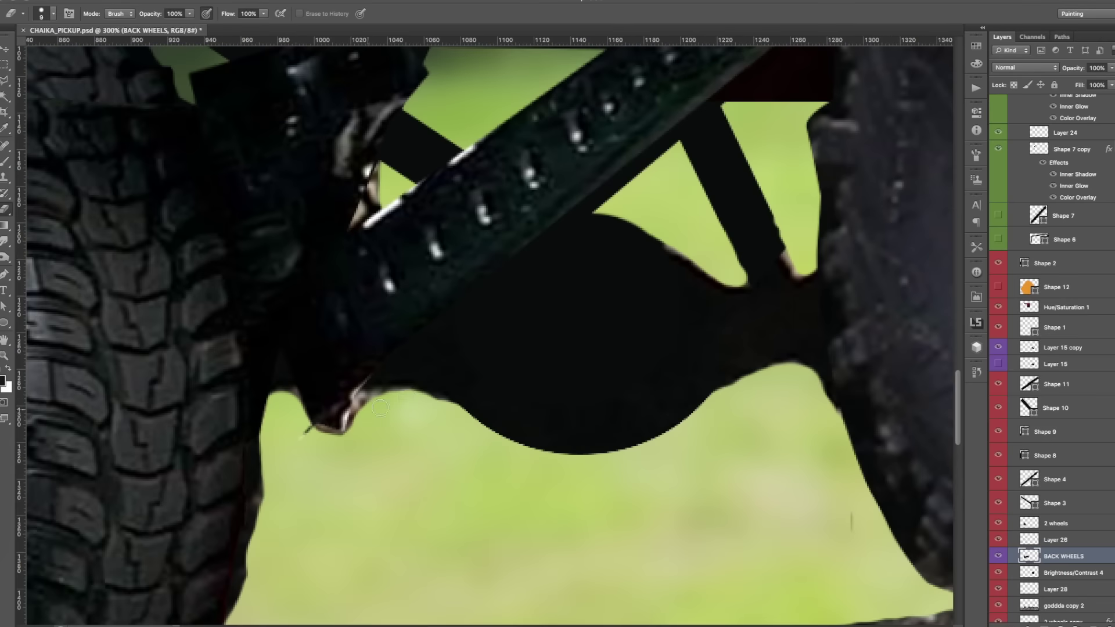
Copy the lassoed piece from Layer 16 onto a new layer and shift it into place.
key("alt+period")
key("z")
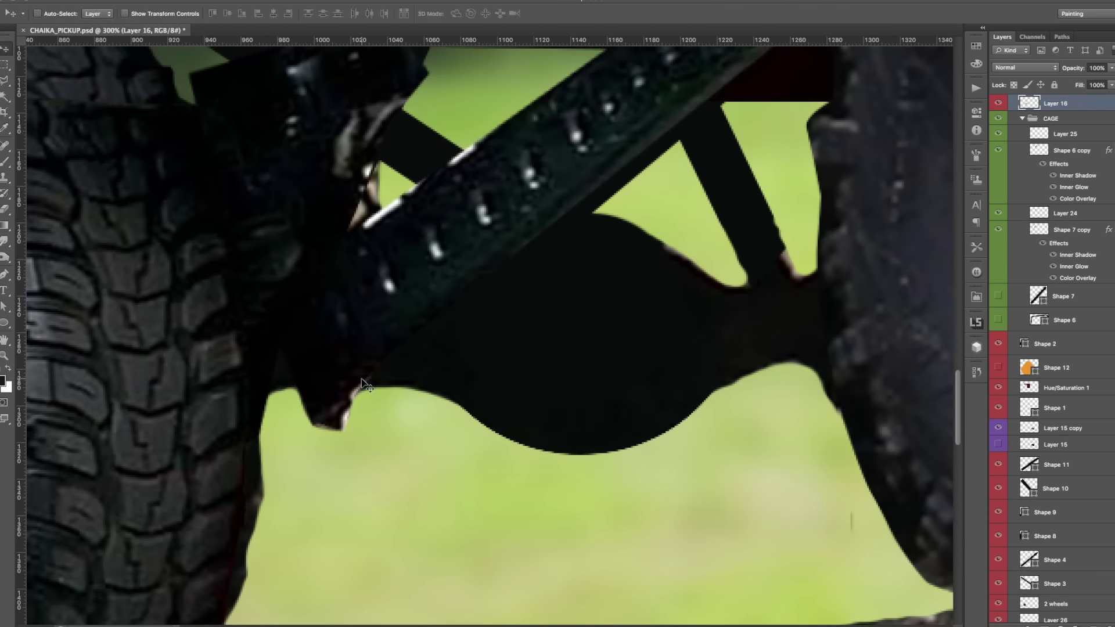
left_click(274, 348, "alt")
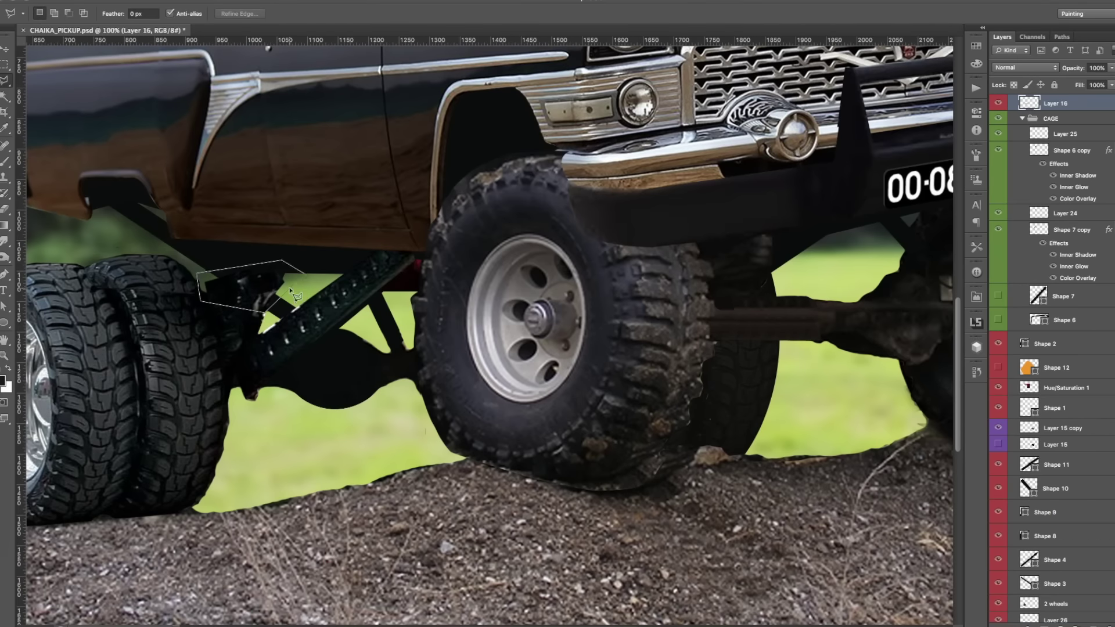
key("ctrl+j")
key("v")
left_click_drag(273, 273, 326, 200)
Abandon a new lasso outline, reframe the truck and add a Brightness/Contrast adjustment layer.
key("l")
left_click(239, 248)
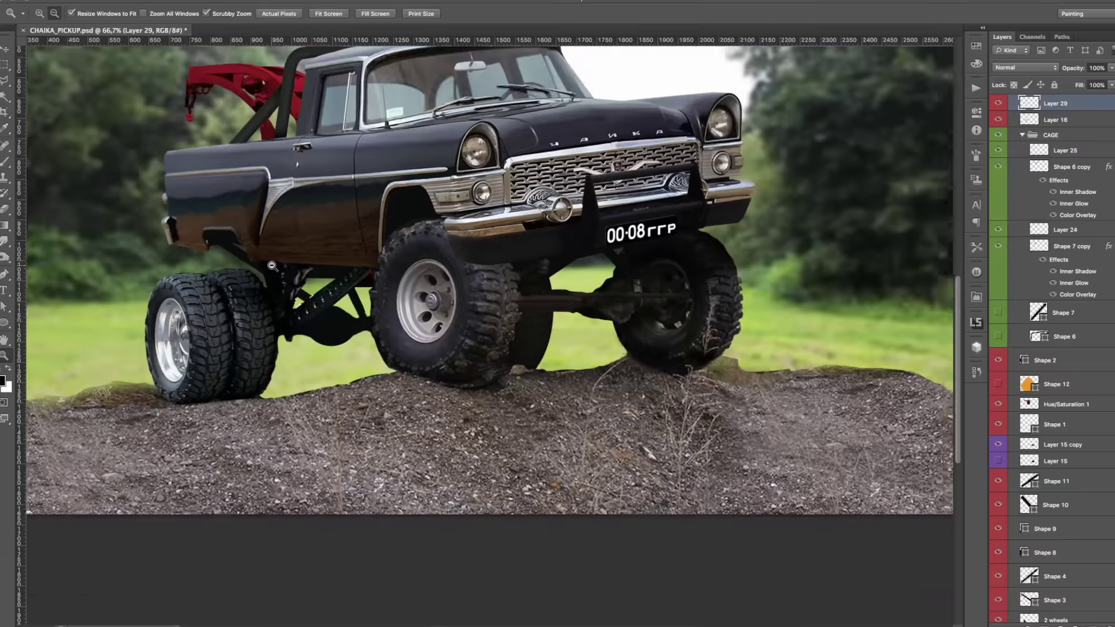
left_click_drag(262, 289, 255, 351)
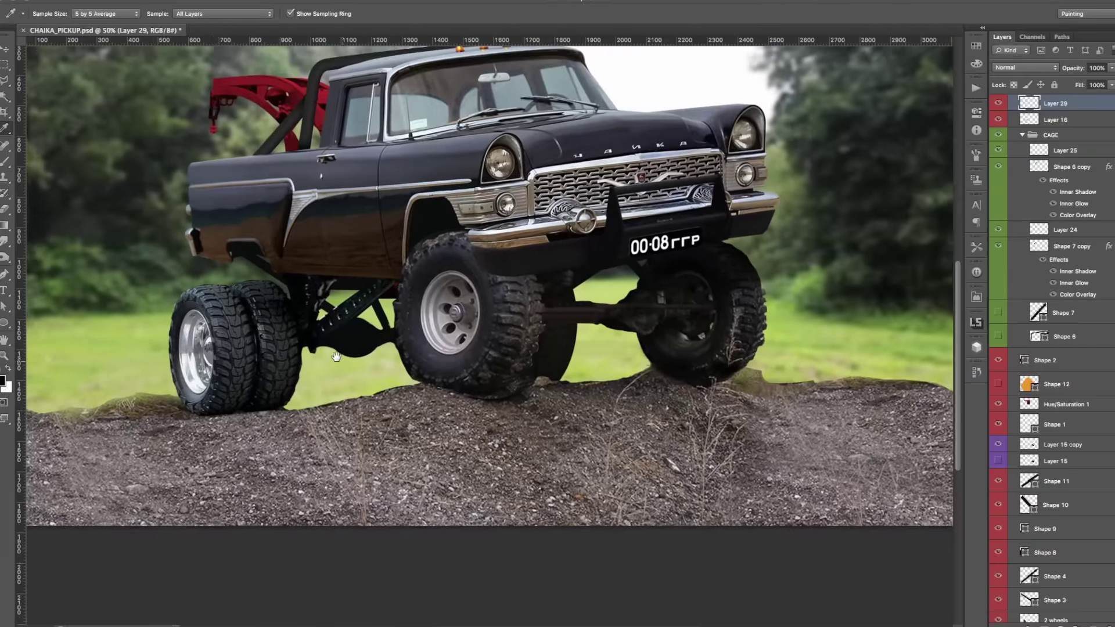
key("alt+bracketleft")
key("z")
left_click(412, 435, "alt")
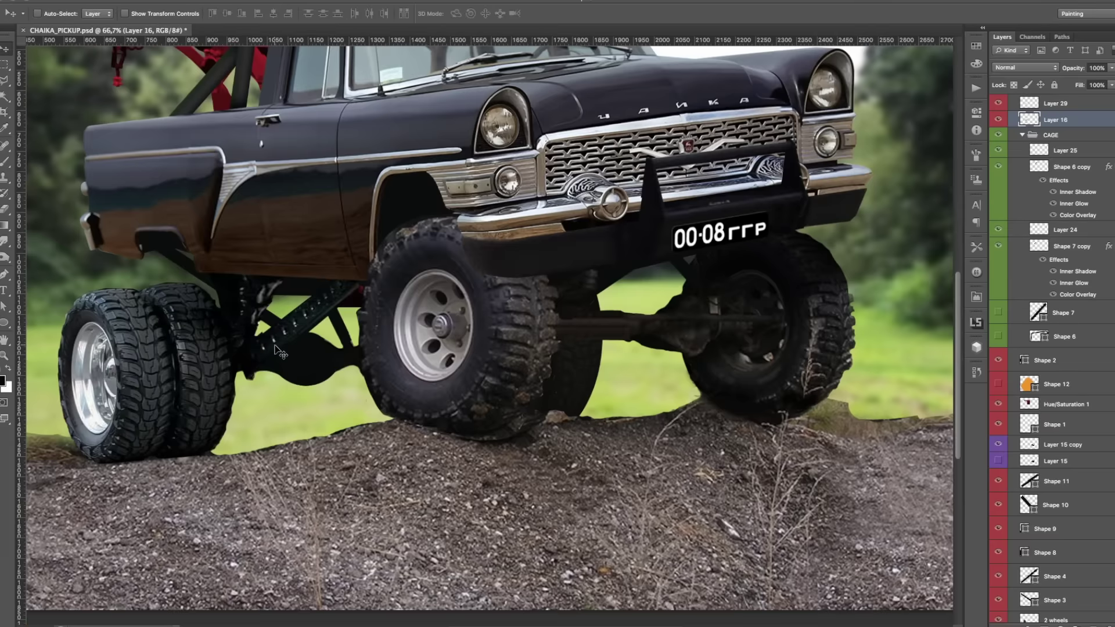
left_click(412, 436, "alt")
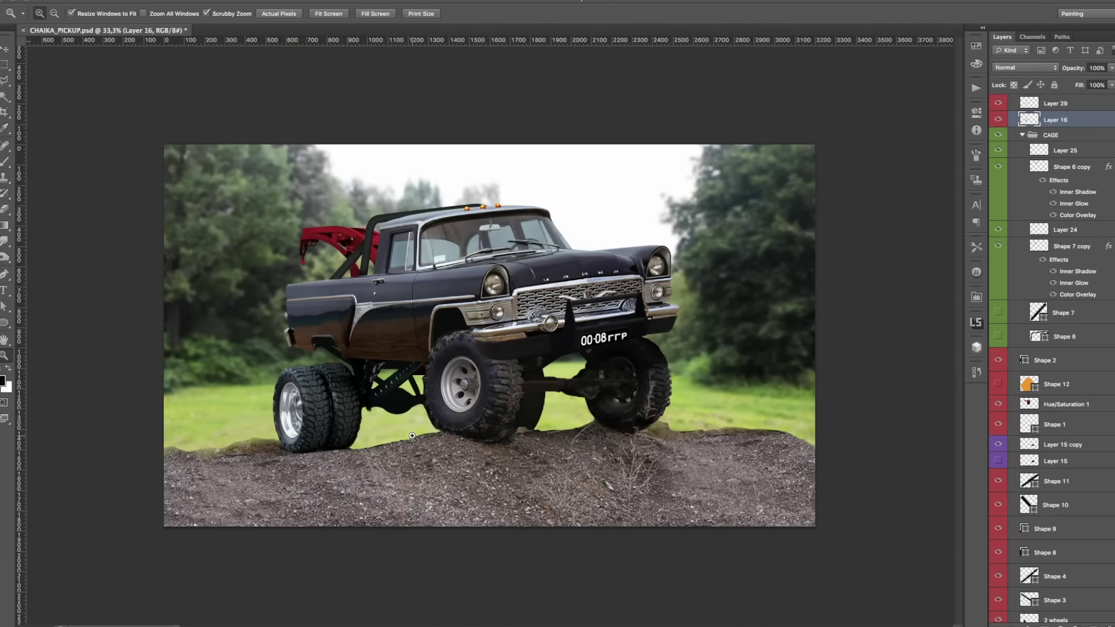
left_click(412, 435)
left_click(374, 367)
key("v")
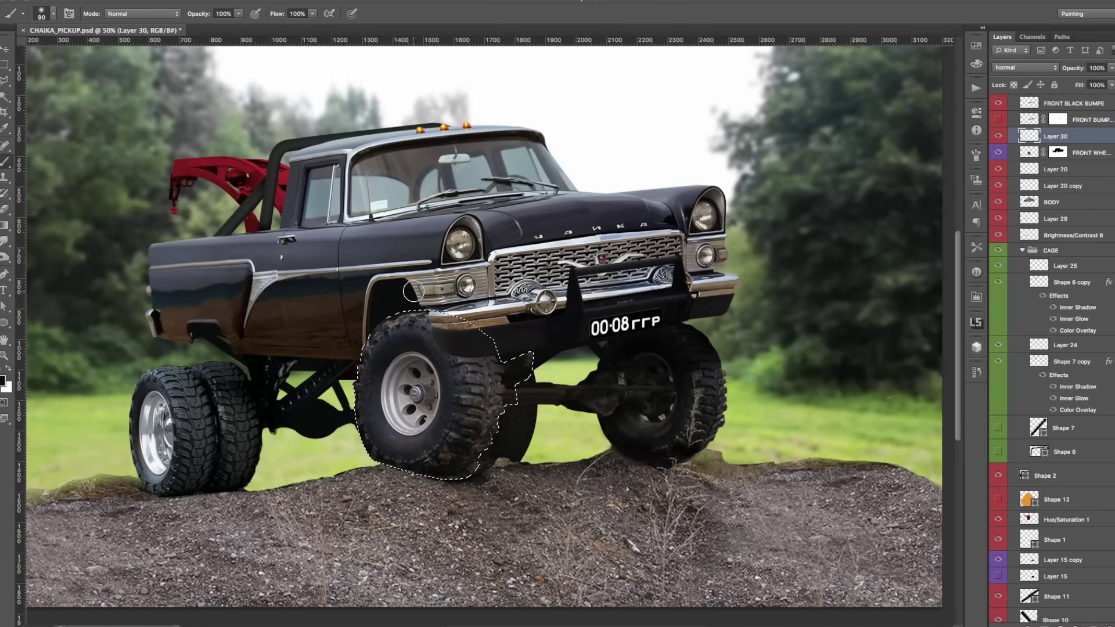
Paint a shadow over the front tire on a layer named overshadow and trim its excess.
left_click_drag(485, 337, 447, 327)
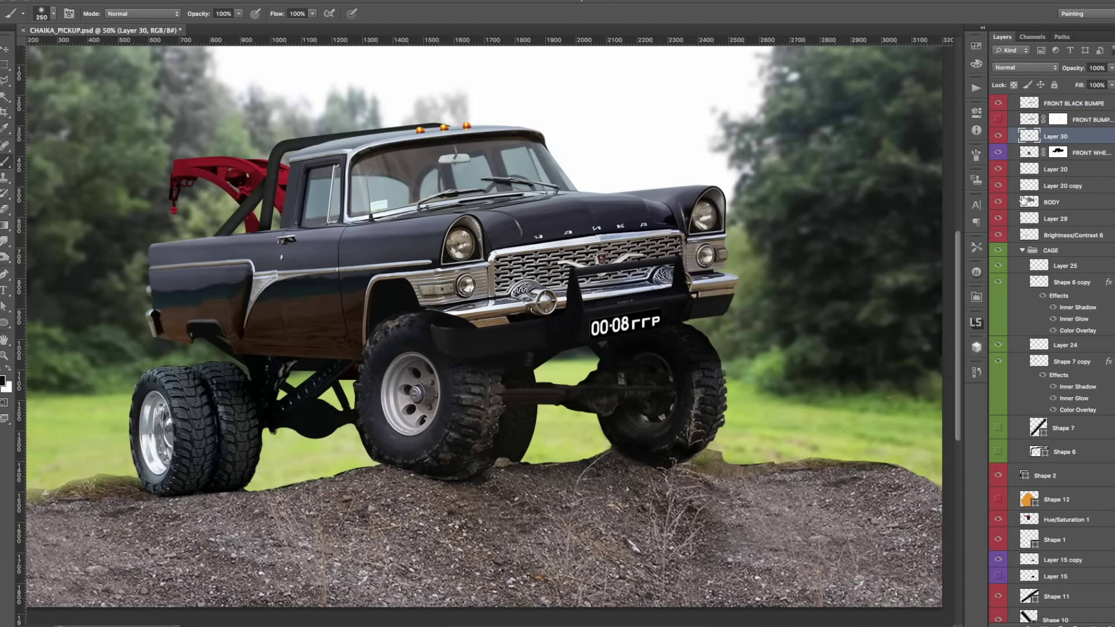
double_click(1055, 136)
type("overshad")
type("v")
left_click_drag(688, 300, 530, 365)
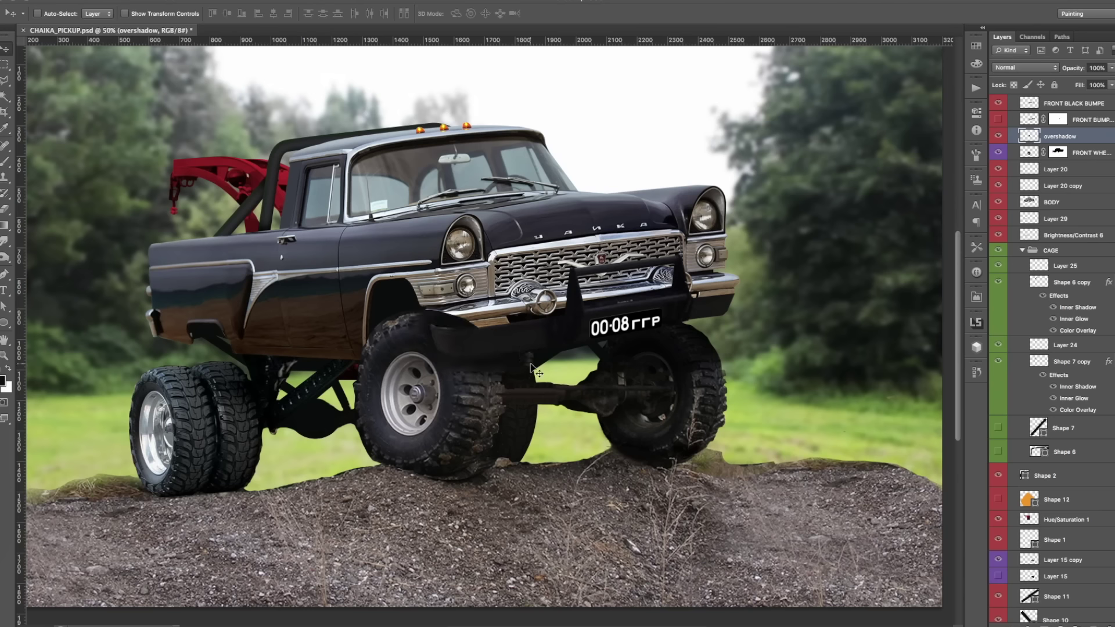
key("e")
left_click_drag(452, 321, 469, 328)
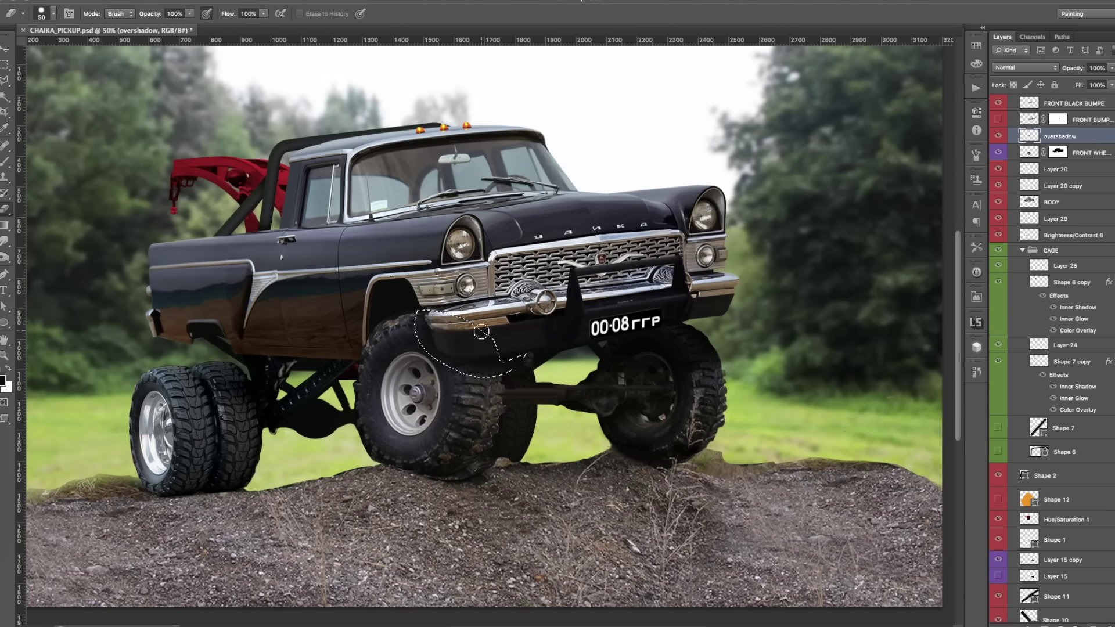
Deselect and erase the brownish fringe beside the rear axle on BACK WHEELS.
key("ctrl+d")
scroll(450, 308, "up", 3)
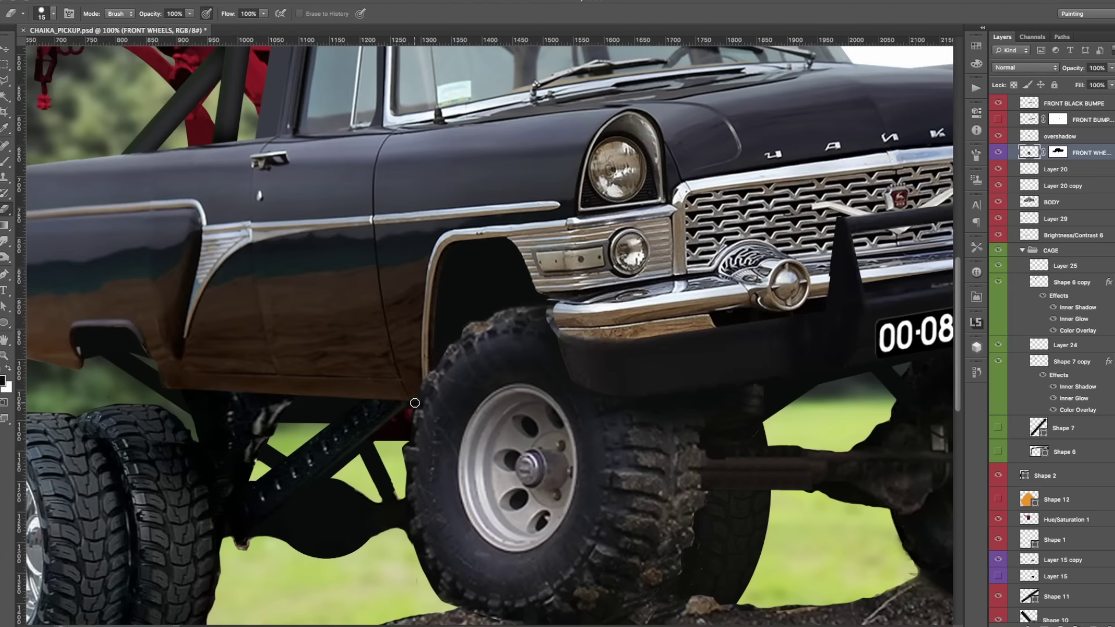
scroll(404, 530, "down", 3)
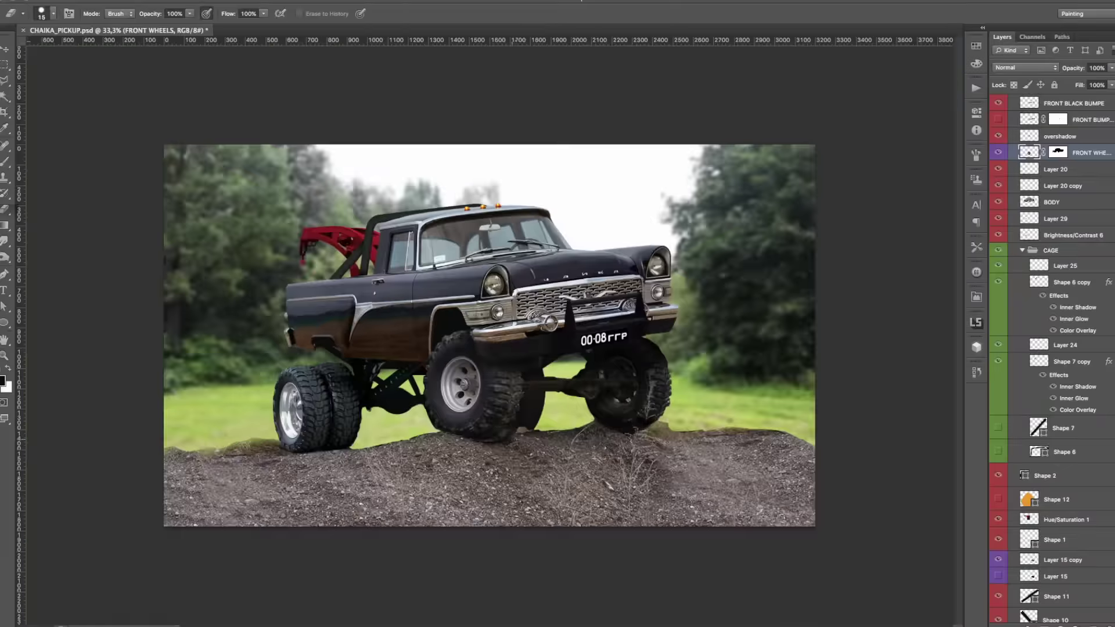
scroll(354, 400, "up", 3)
key("v")
scroll(354, 399, "up", 3)
left_click(354, 399, "ctrl")
key("e")
left_click_drag(351, 398, 379, 381)
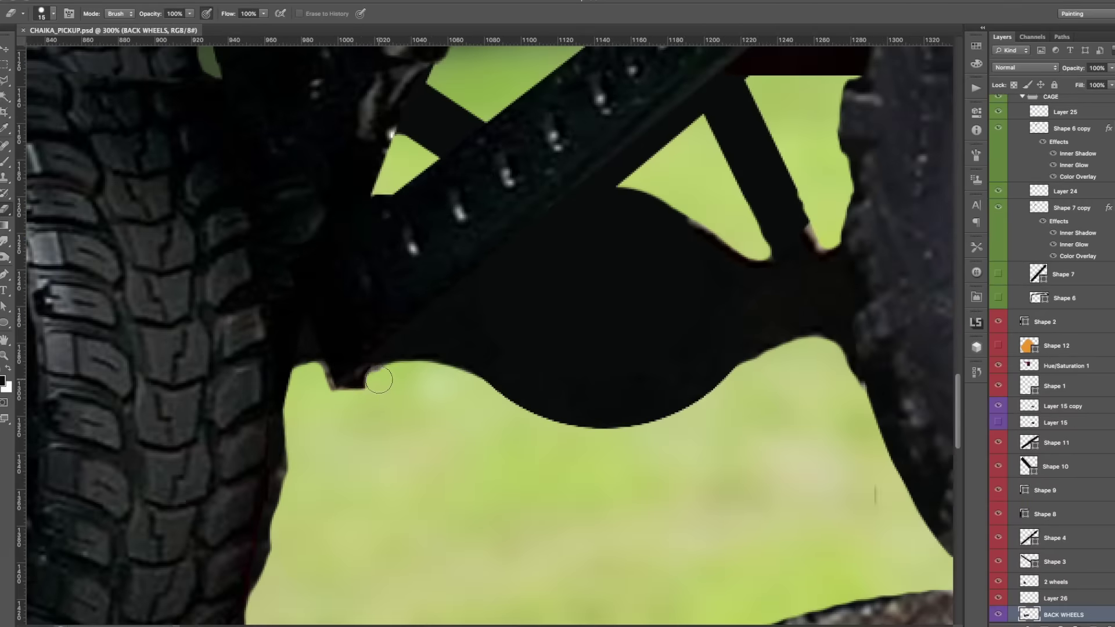
Move from goddda copy 2 to FRONT WHEELS with a size 20 eraser.
scroll(299, 378, "down", 3)
scroll(418, 323, "up", 3)
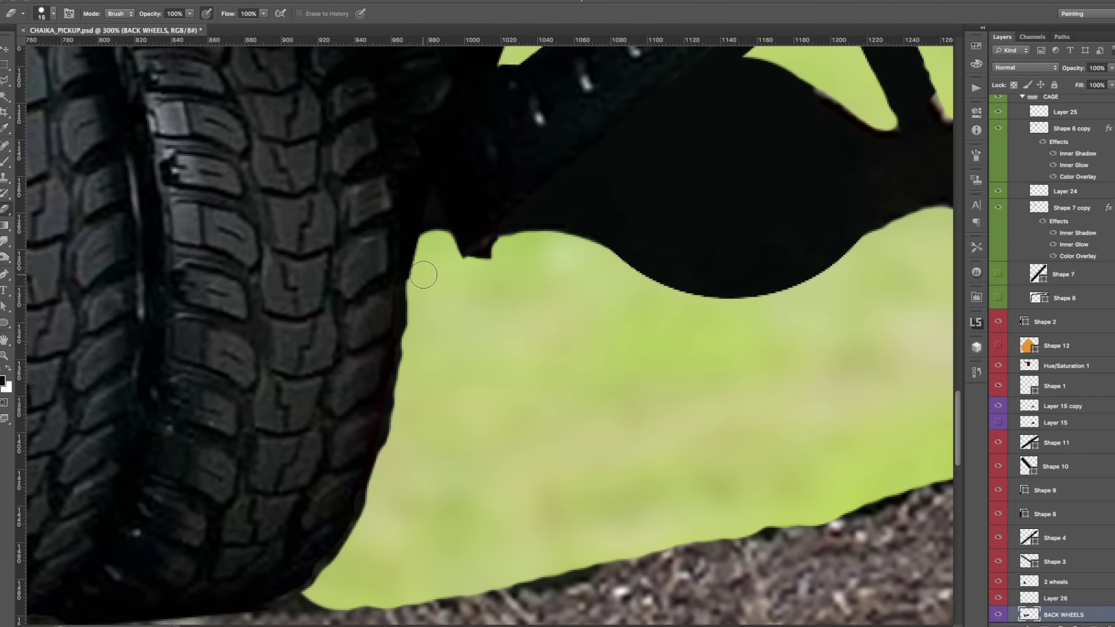
key("v")
scroll(423, 275, "down", 3)
scroll(531, 468, "up", 2)
left_click(520, 453, "ctrl")
key("e")
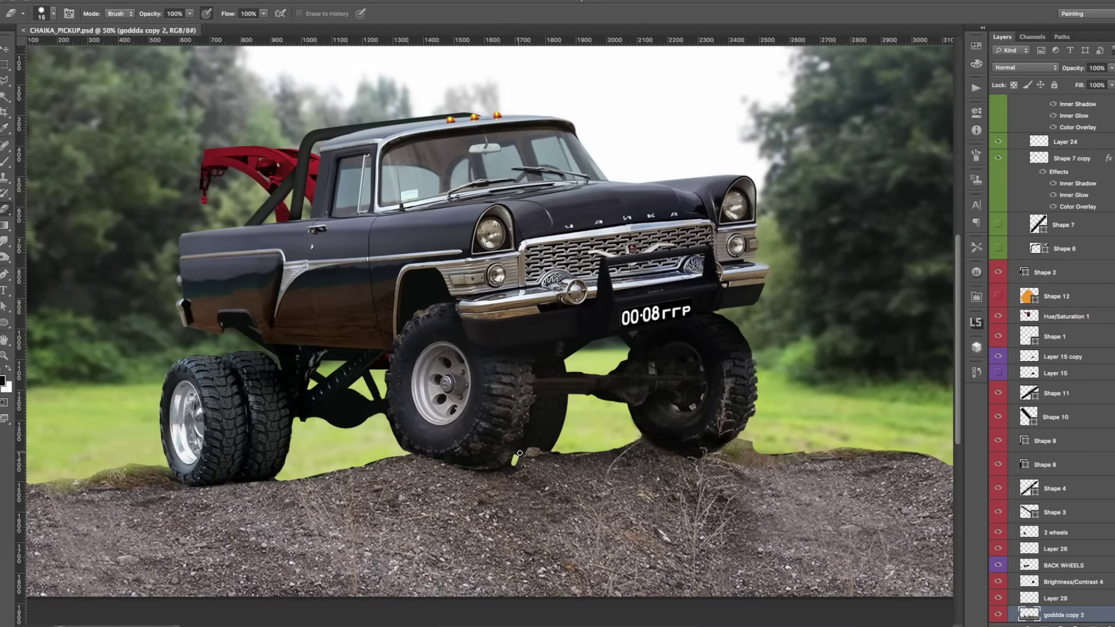
scroll(501, 459, "up", 2)
left_click(477, 468, "ctrl")
key("bracketleft")
key("bracketleft")
key("bracketleft")
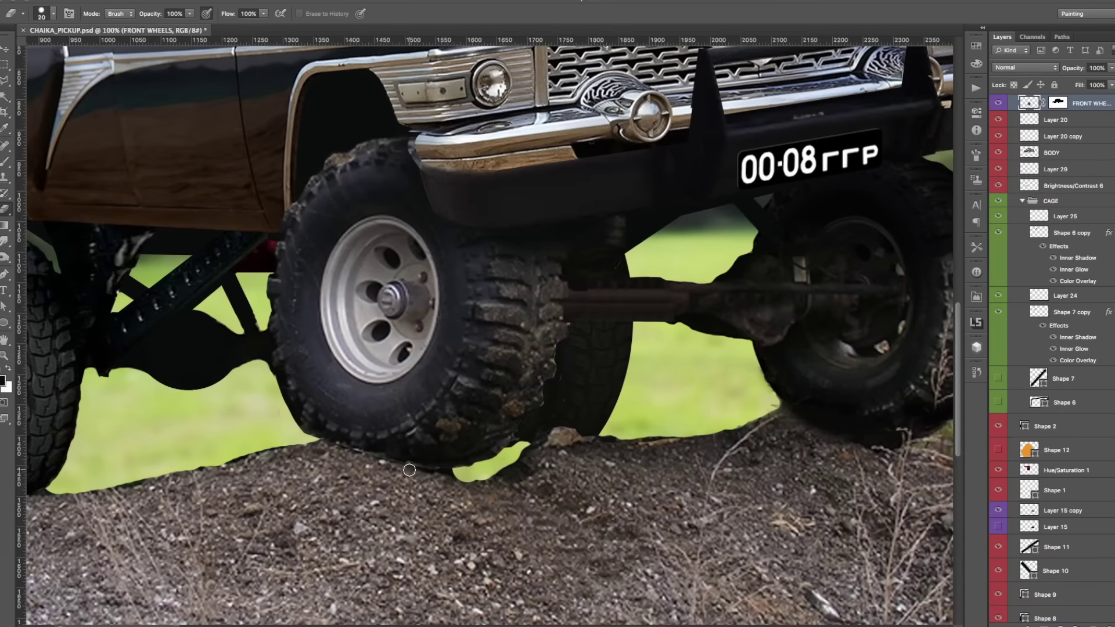
Pan the view to bring the far front wheel into view.
scroll(342, 451, "down", 2)
scroll(490, 408, "up", 2)
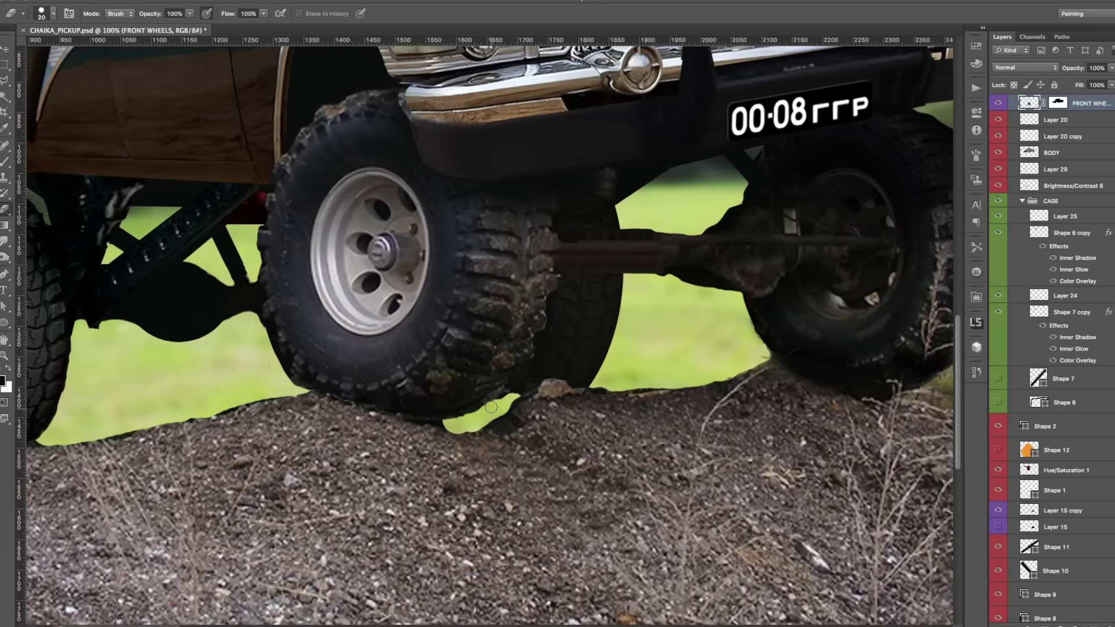
scroll(362, 404, "up", 1)
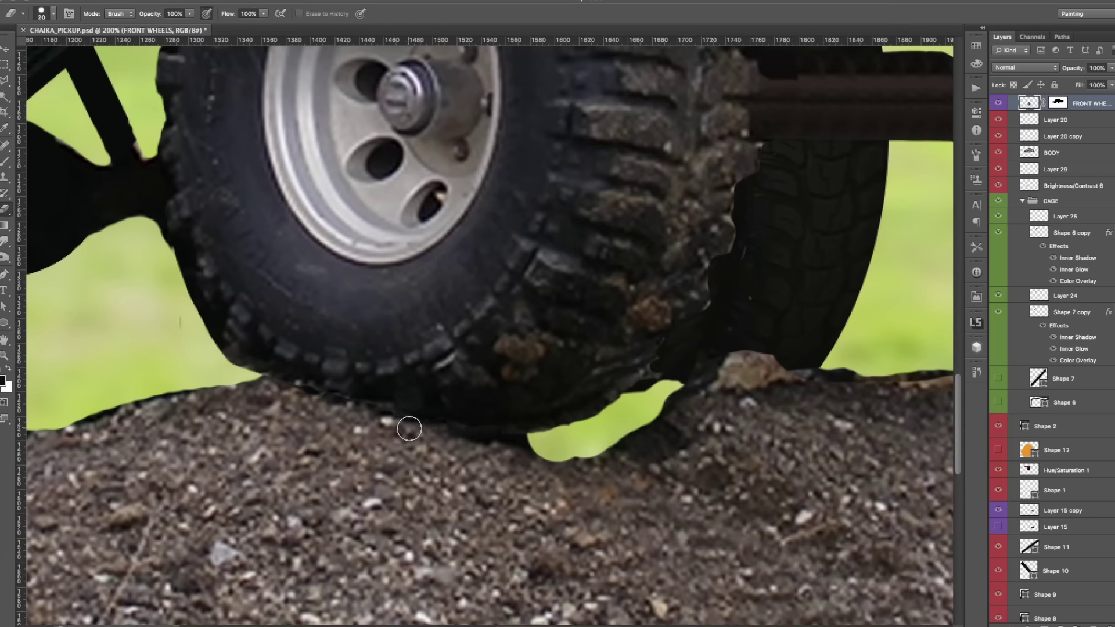
scroll(294, 390, "up", 3)
scroll(355, 444, "left", 4)
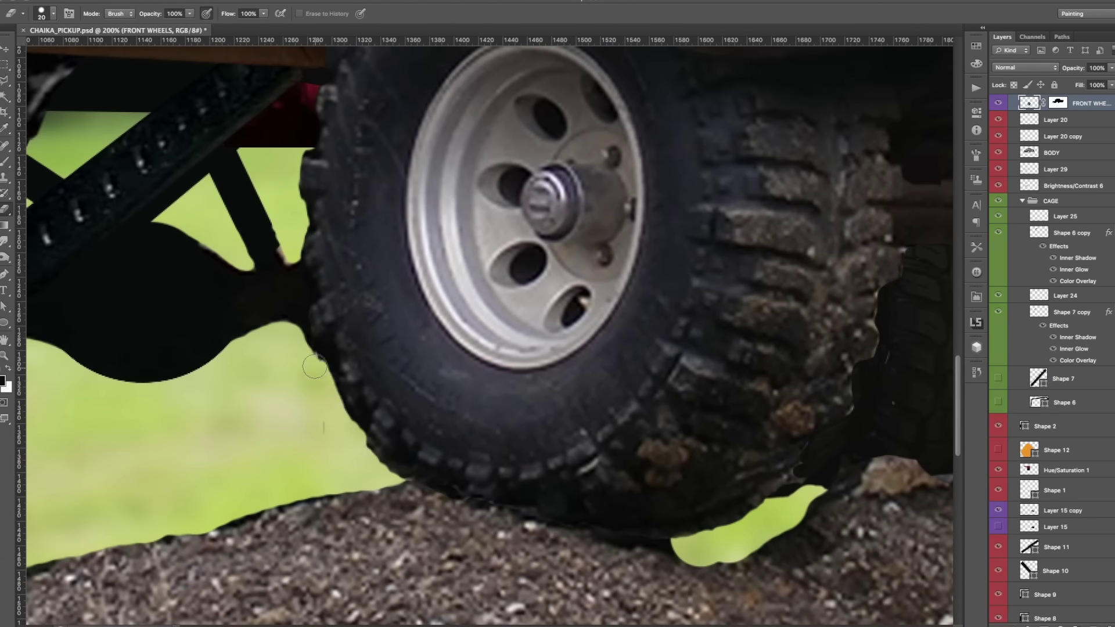
scroll(341, 477, "down", 3)
left_click_drag(340, 477, 387, 442)
Erase along the wheels' ground edges, working through Brightness/Contrast 4, goddda copy 2 and numberplate.
key("v")
left_click(729, 313, "ctrl")
key("e")
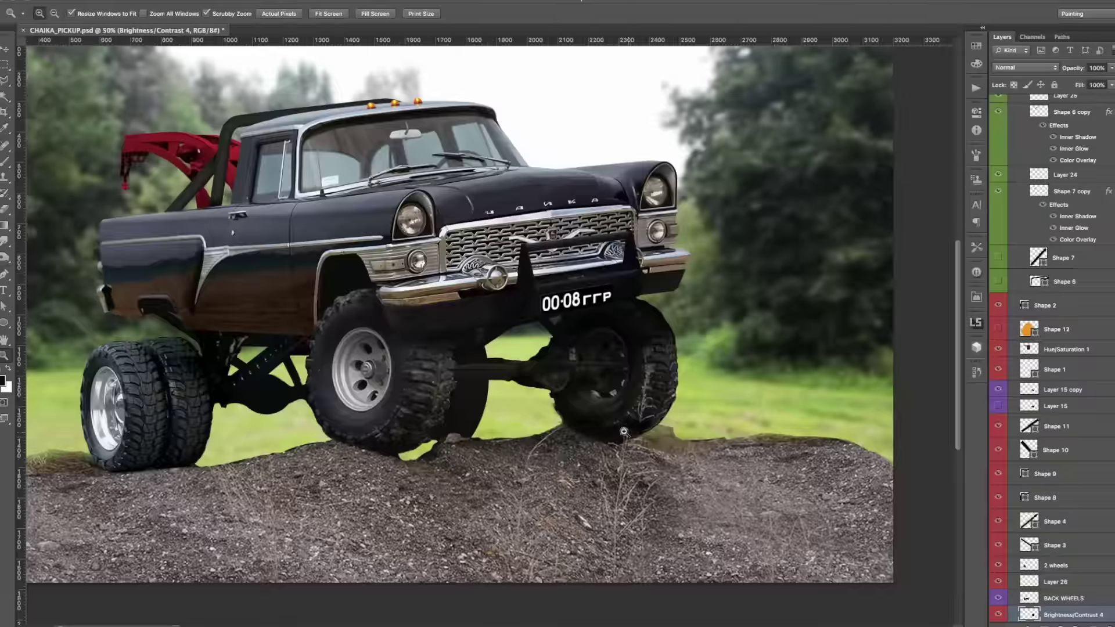
scroll(700, 414, "up", 3)
left_click(416, 340, "ctrl")
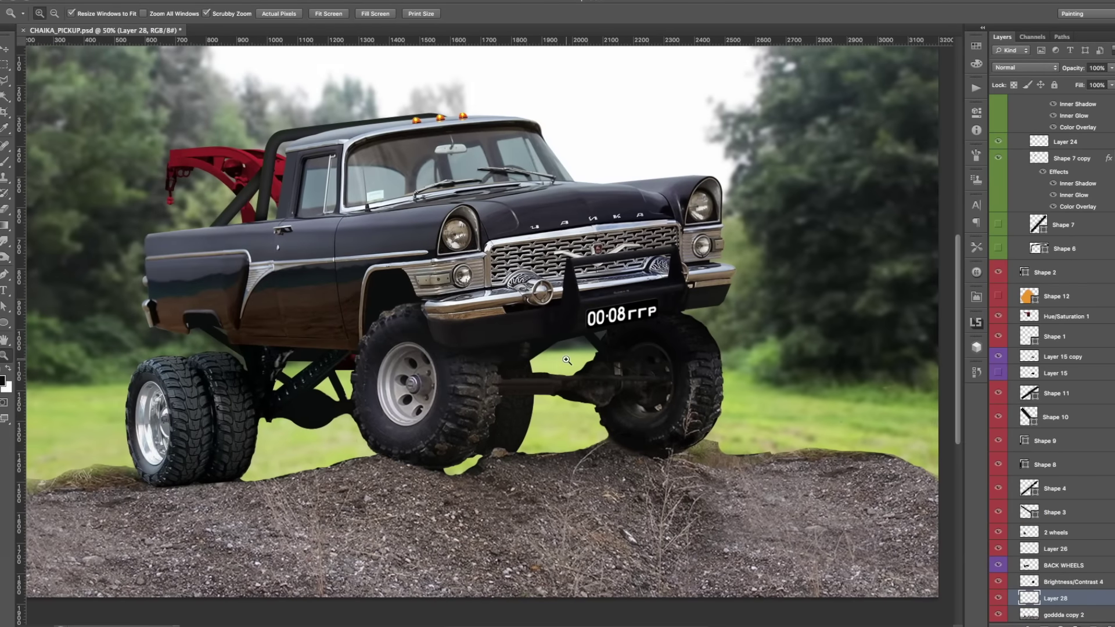
key("v")
left_click(632, 320, "ctrl")
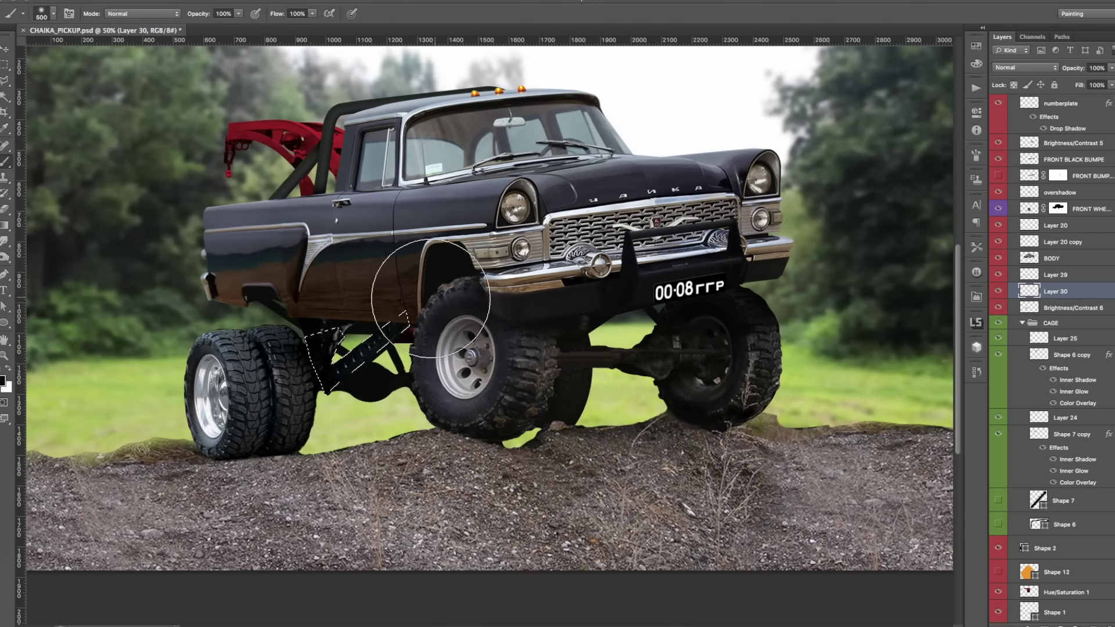
Deselect and create the empty Layer 31 above Layer 29.
key("ctrl+d")
key("ctrl+shift+alt+n")
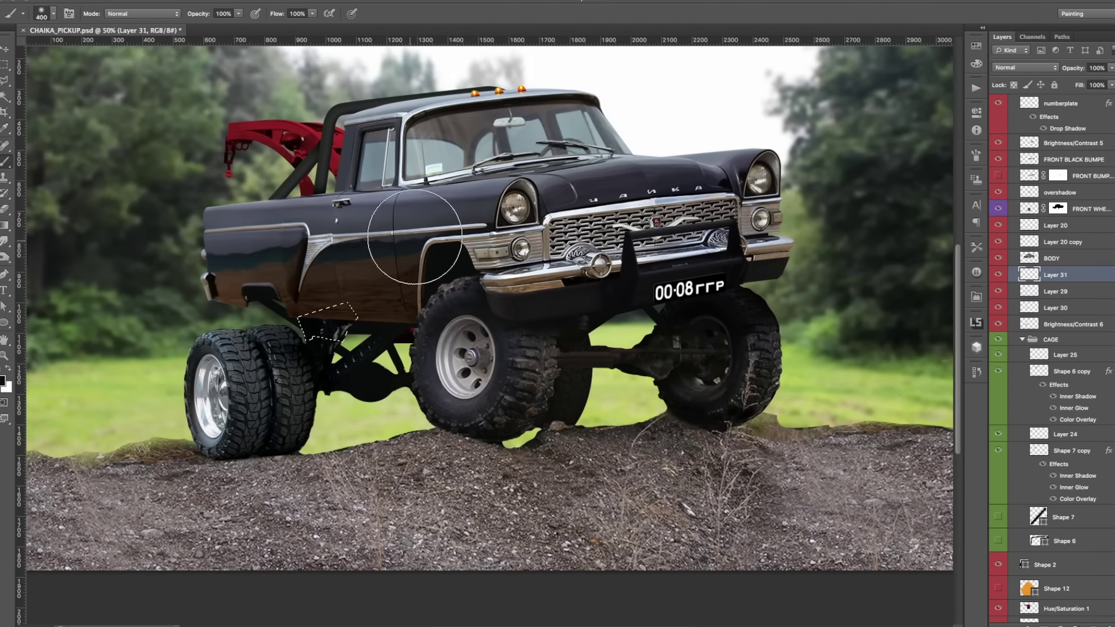
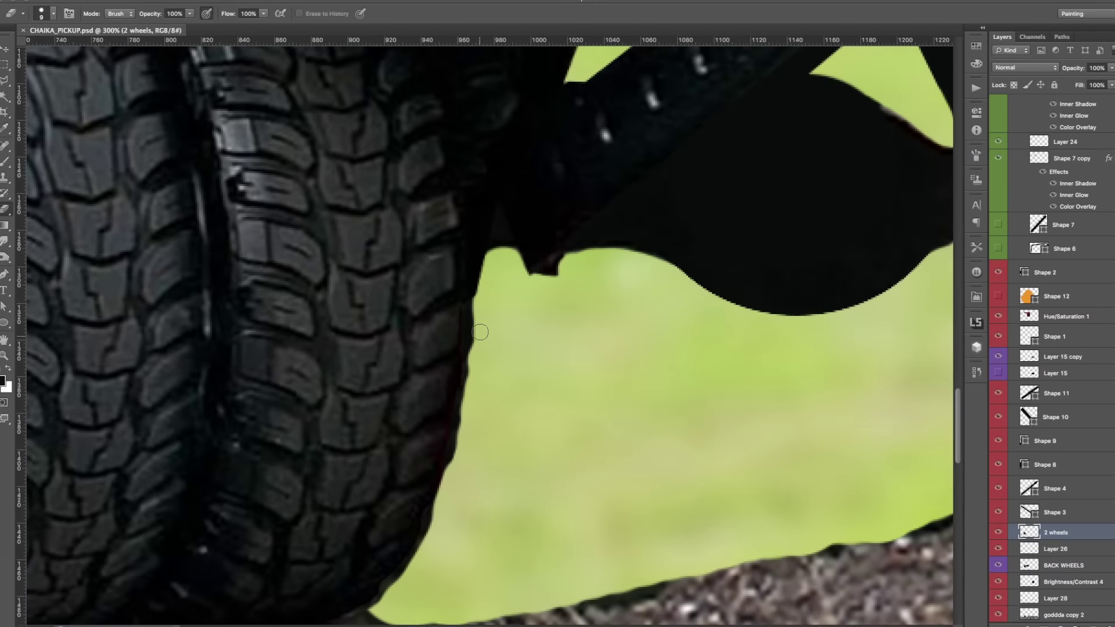
Outline the far front tyre with an ellipse and zoom in on its tread edge.
key("alt+bracketleft")
key("alt+bracketleft")
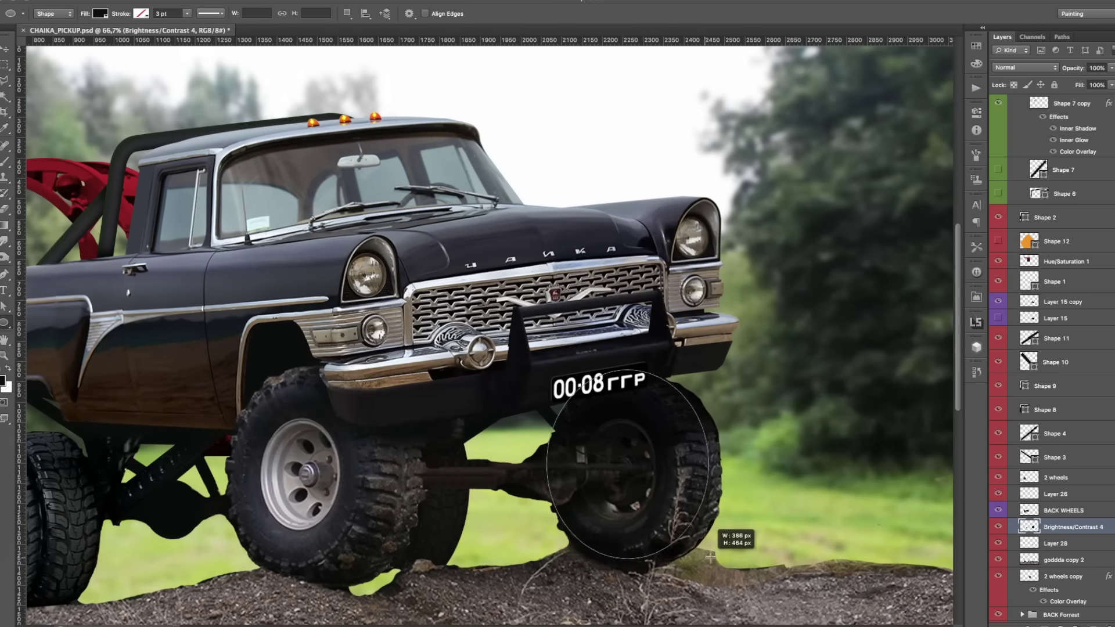
left_click_drag(711, 558, 722, 570)
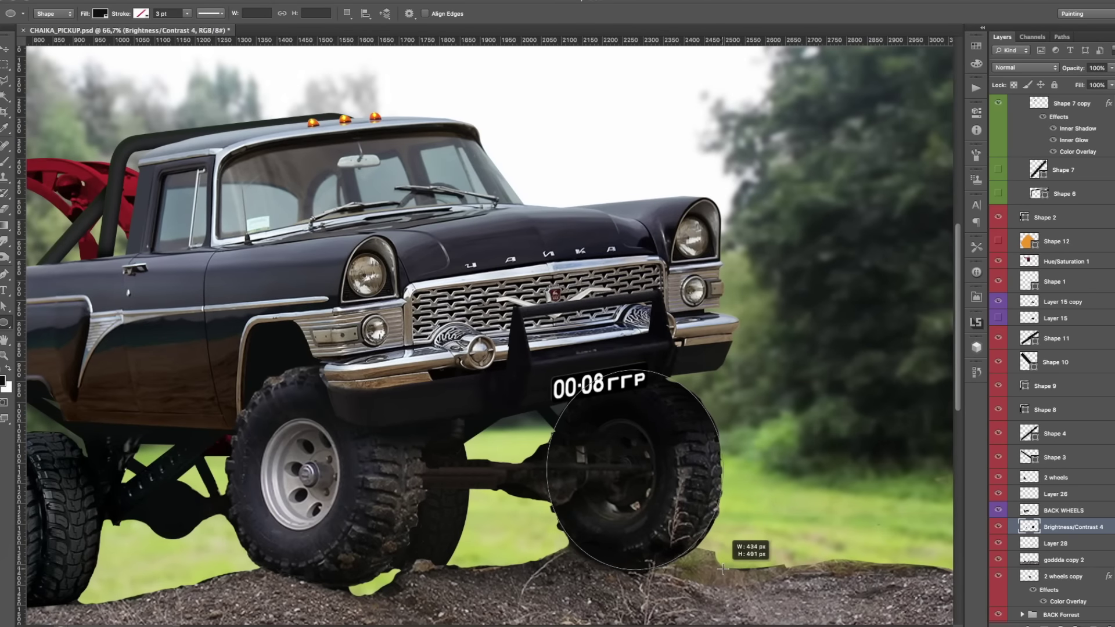
key("e")
key("z")
left_click_drag(601, 581, 648, 456)
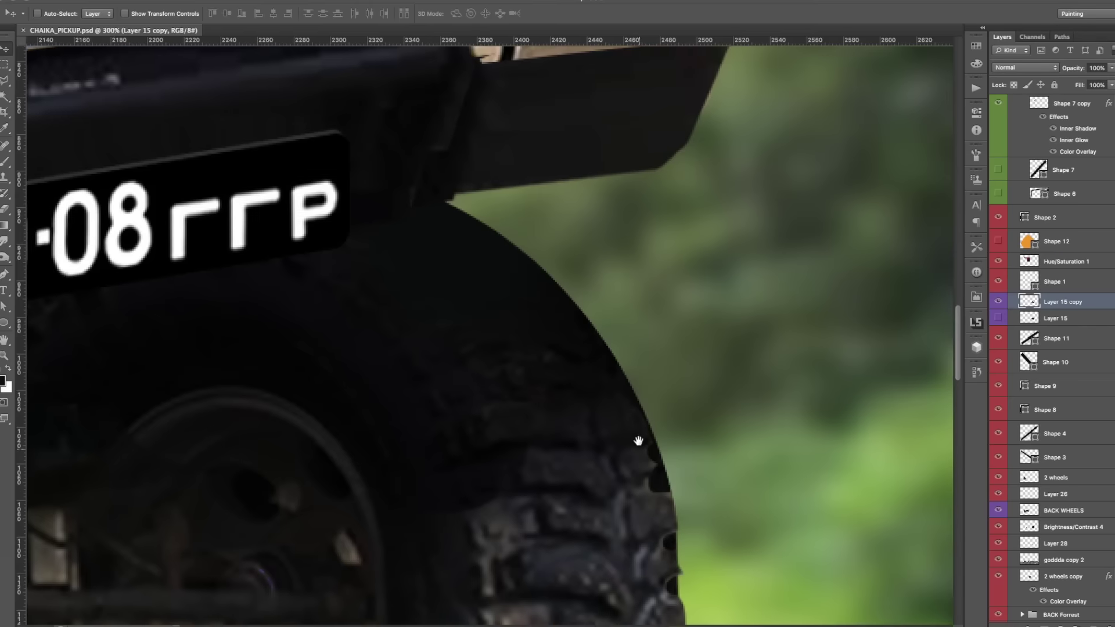
left_click_drag(639, 441, 634, 420)
key("e")
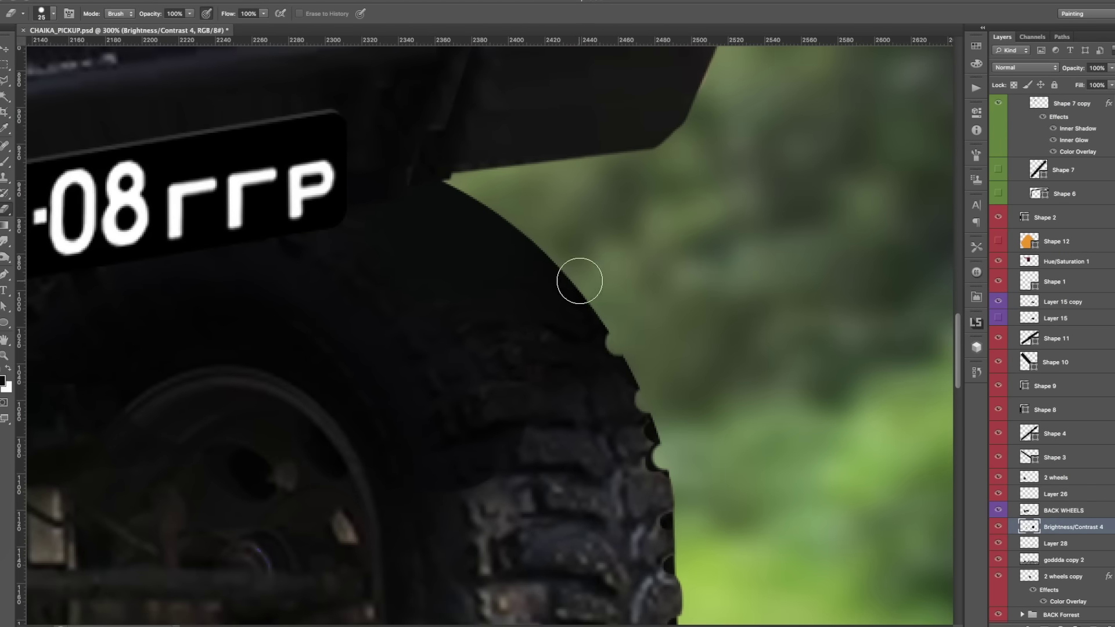
Erase the Brightness/Contrast 4 shading along the tyre edge with a size-20 eraser.
scroll(684, 445, "down", 1)
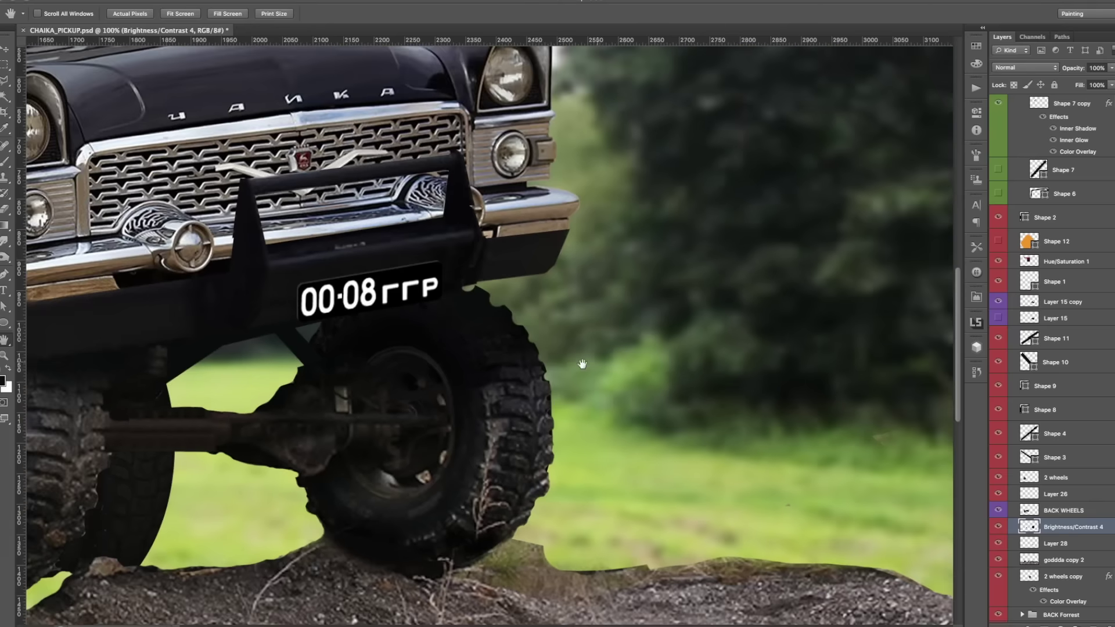
scroll(714, 438, "down", 1)
scroll(754, 426, "down", 1)
scroll(795, 416, "down", 1)
scroll(796, 416, "up", 3)
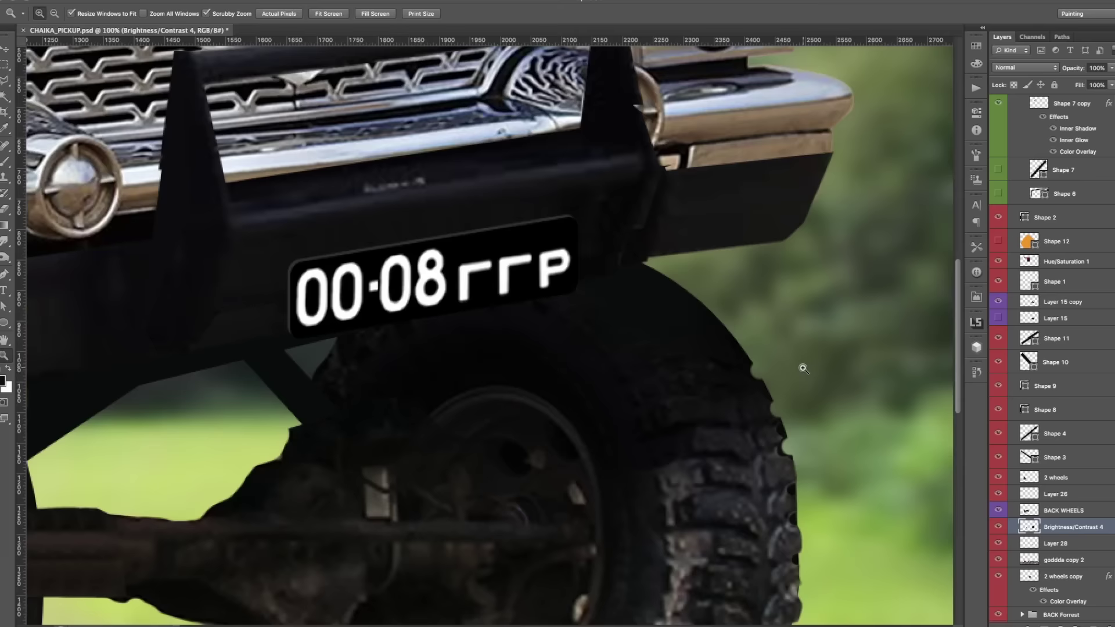
scroll(743, 372, "up", 1)
key("bracketleft")
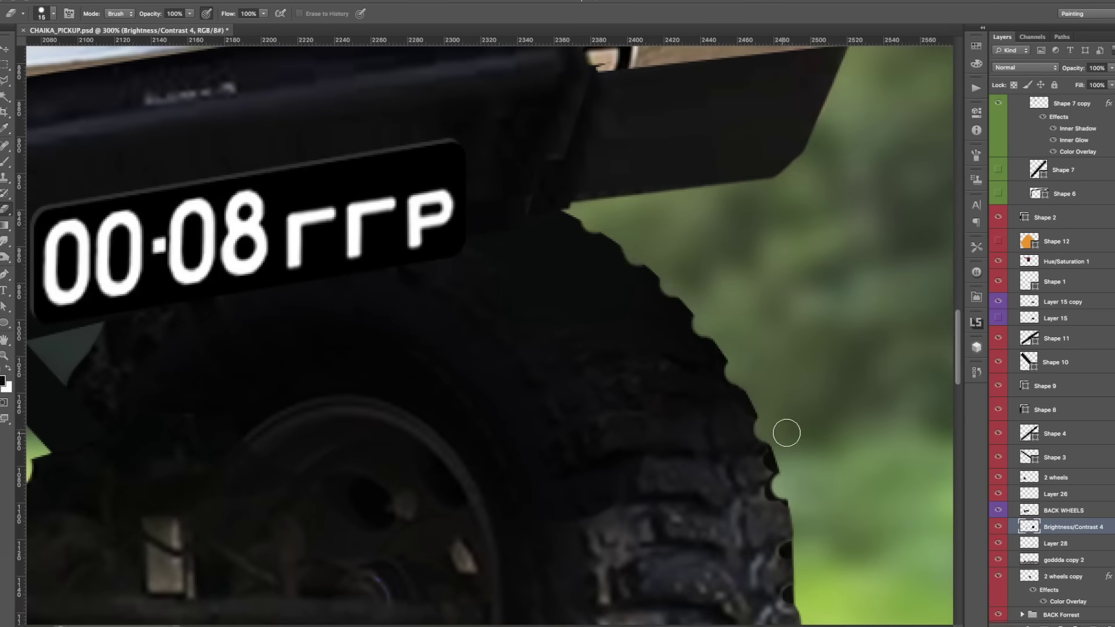
scroll(776, 433, "down", 4)
Add a clipped Brightness/Contrast adjustment to Layer 15 copy.
key("v")
left_click(1063, 302)
left_click(1074, 482)
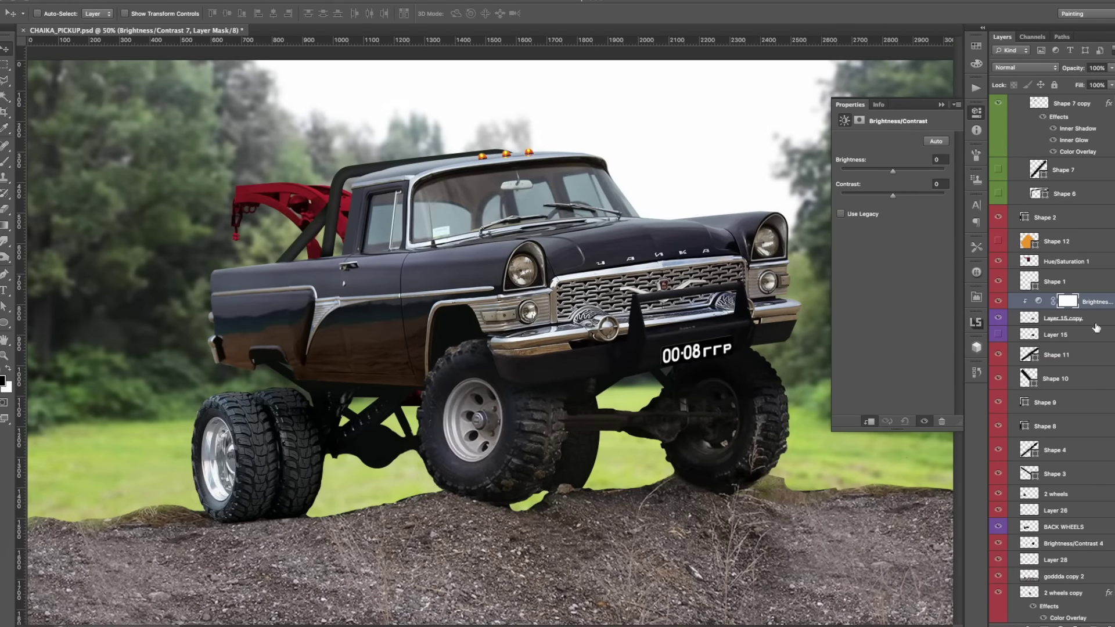
Delete the extra Brightness/Contrast layer and draw a line under the truck on a new layer.
key("Delete")
key("z")
mouse_move(556, 493)
left_mouse_down()
mouse_move(516, 430)
mouse_move(529, 452)
left_mouse_up()
key("ctrl+shift+alt+n")
key("u")
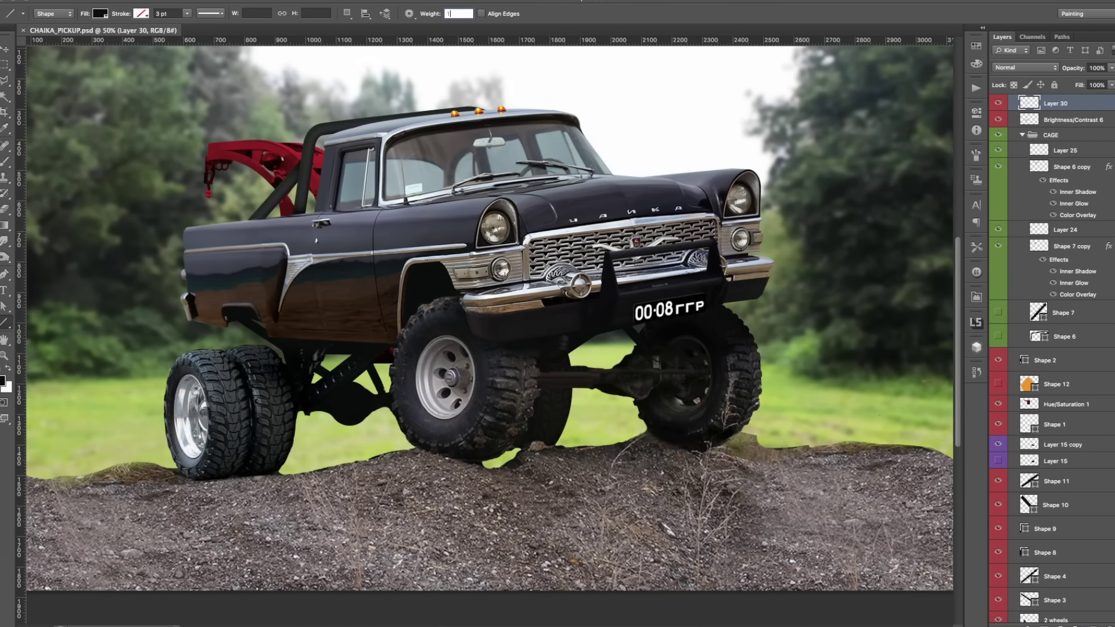
left_click_drag(380, 349, 310, 401)
key("v")
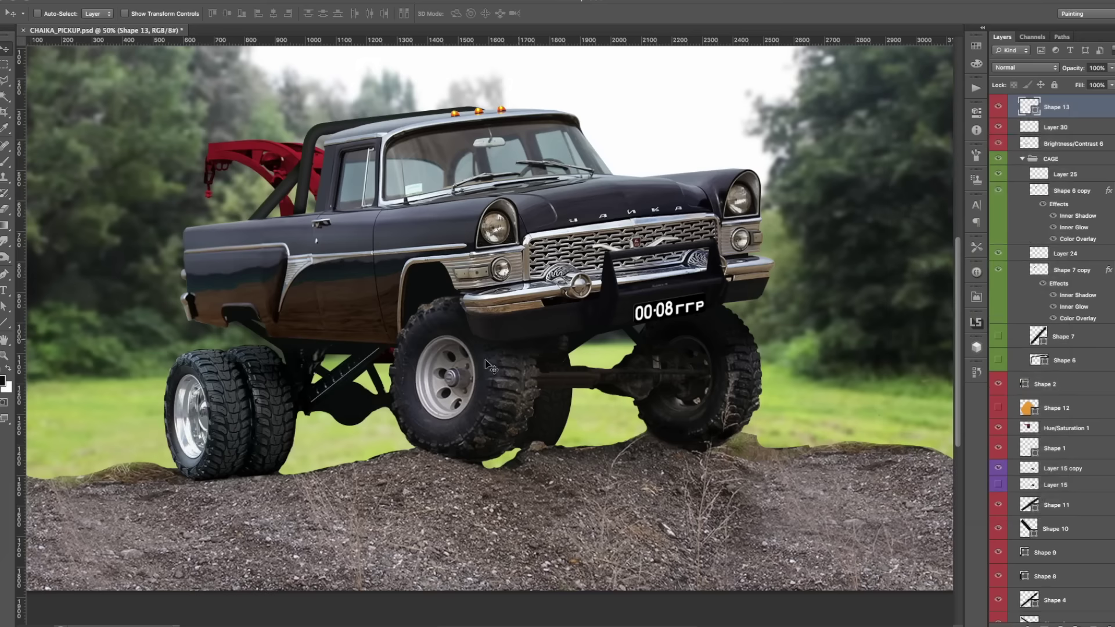
Duplicate the line shape as Shape 13 copy and save the document.
key("e")
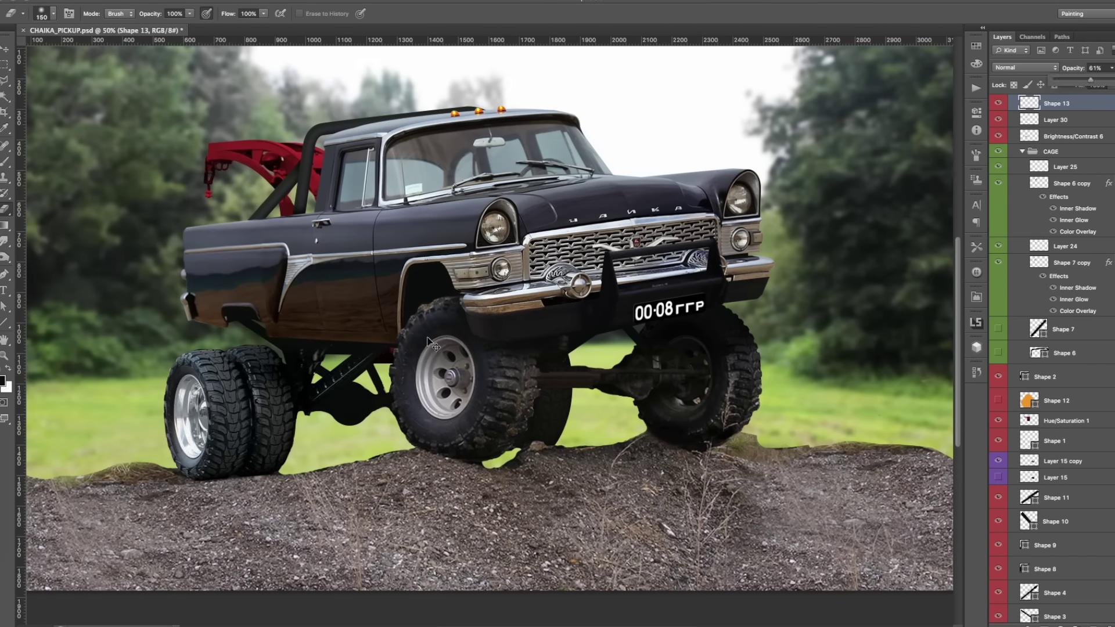
key("z")
key("ctrl+j")
key("ctrl+s")
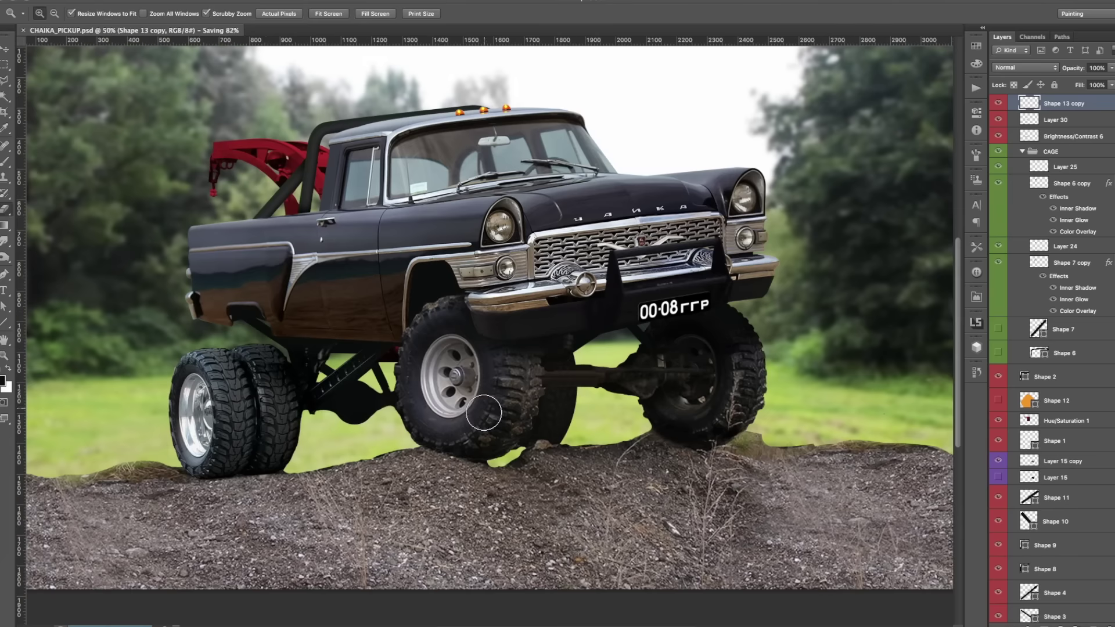
key("v")
Paint shading inside the near front wheel outline on Layer 32 at 73% opacity.
left_click(483, 413, "ctrl")
key("ctrl+shift+alt+n")
key("b")
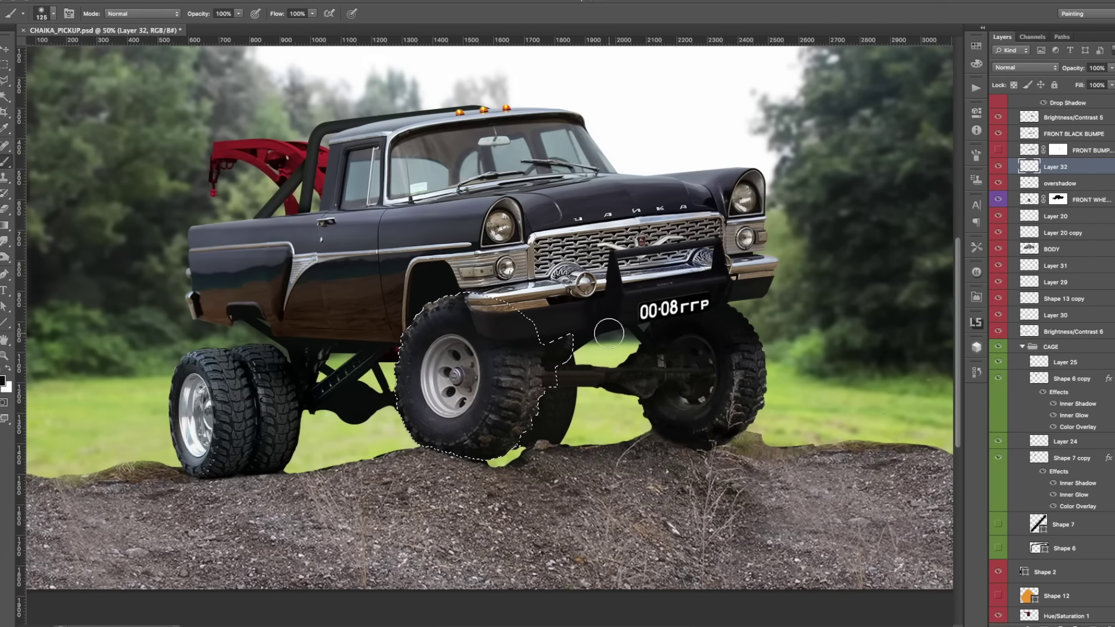
key("ctrl+d")
key("z")
key("ctrl+minus")
key("ctrl+plus")
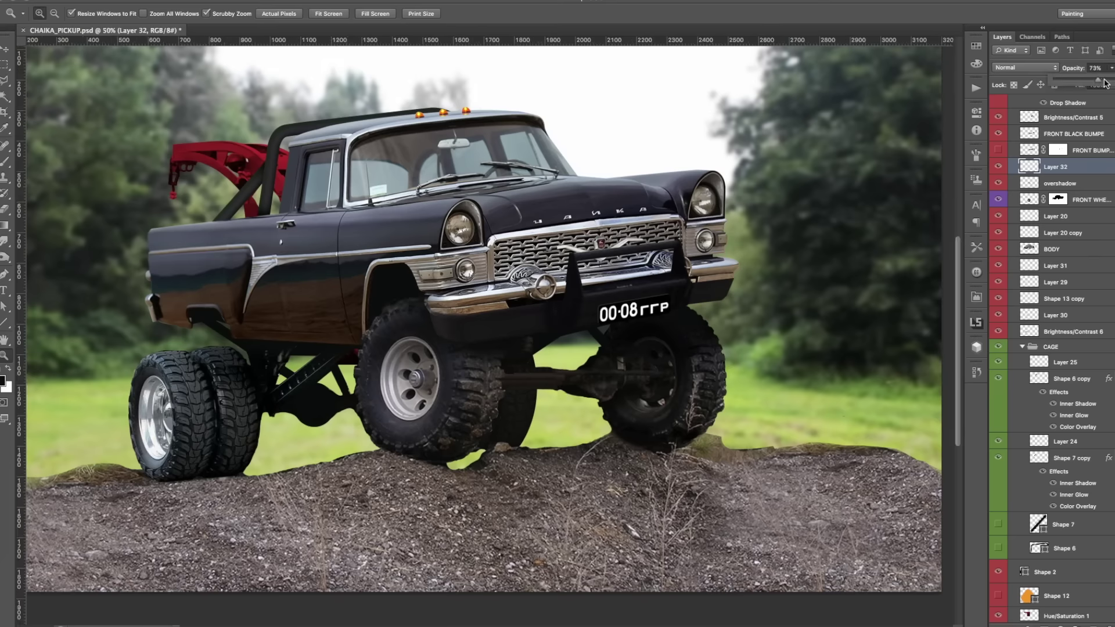
key("9")
mouse_move(695, 488)
left_mouse_down()
mouse_move(660, 451)
mouse_move(620, 464)
left_mouse_up()
Erase edges of the goddda copy 2 gravel layer, save, and add empty Layer 33.
key("e")
left_click(53, 13)
key("Return")
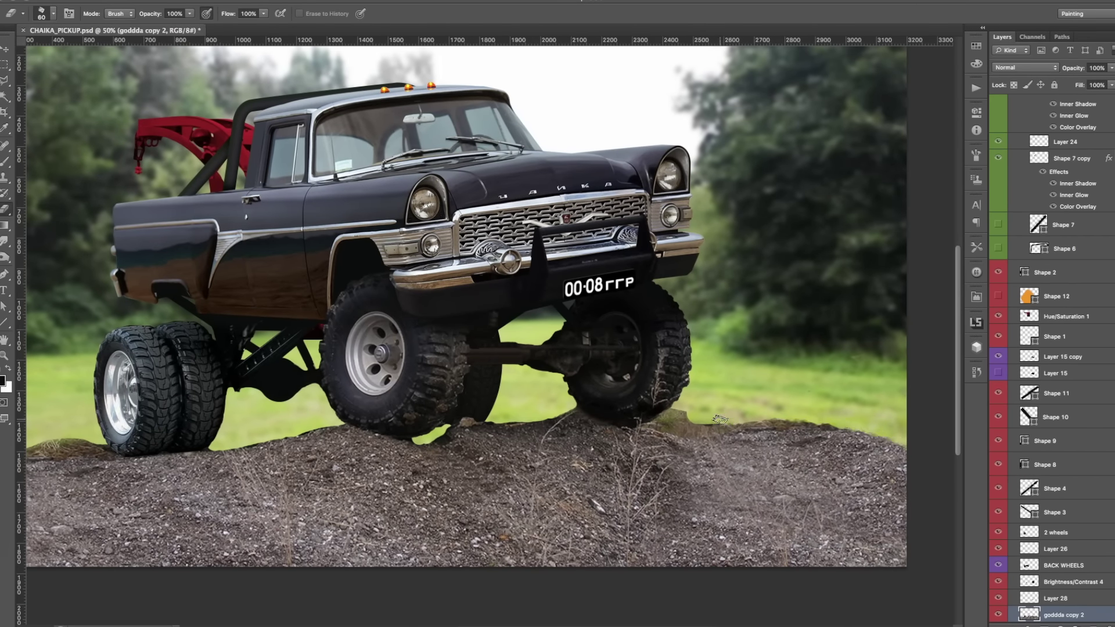
key("ctrl+minus")
key("v")
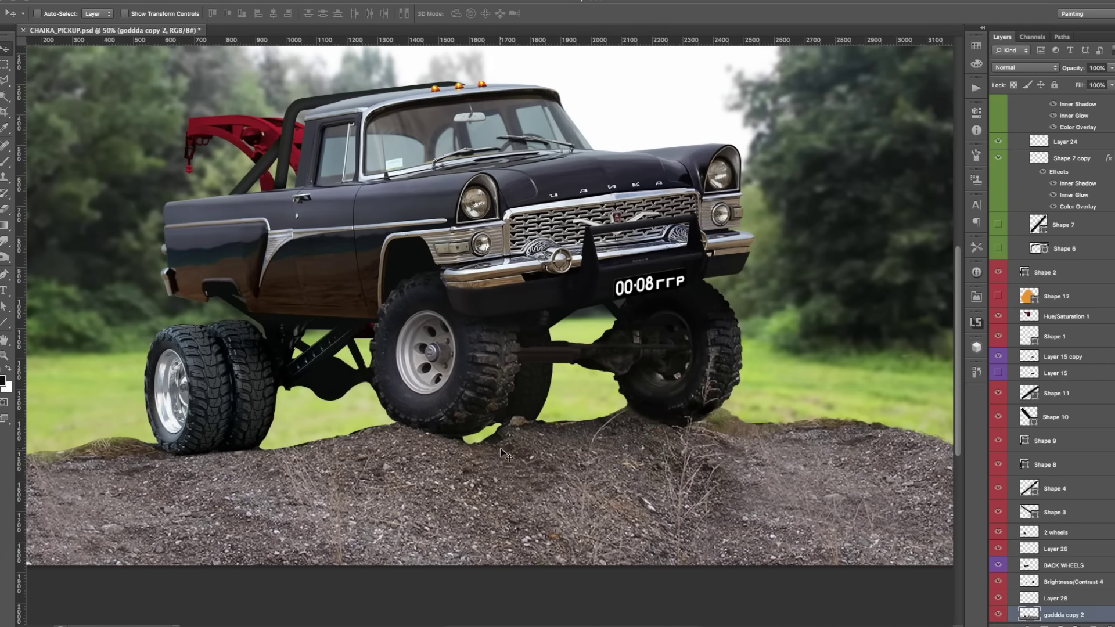
key("ctrl+s")
key("ctrl+shift+alt+n")
key("l")
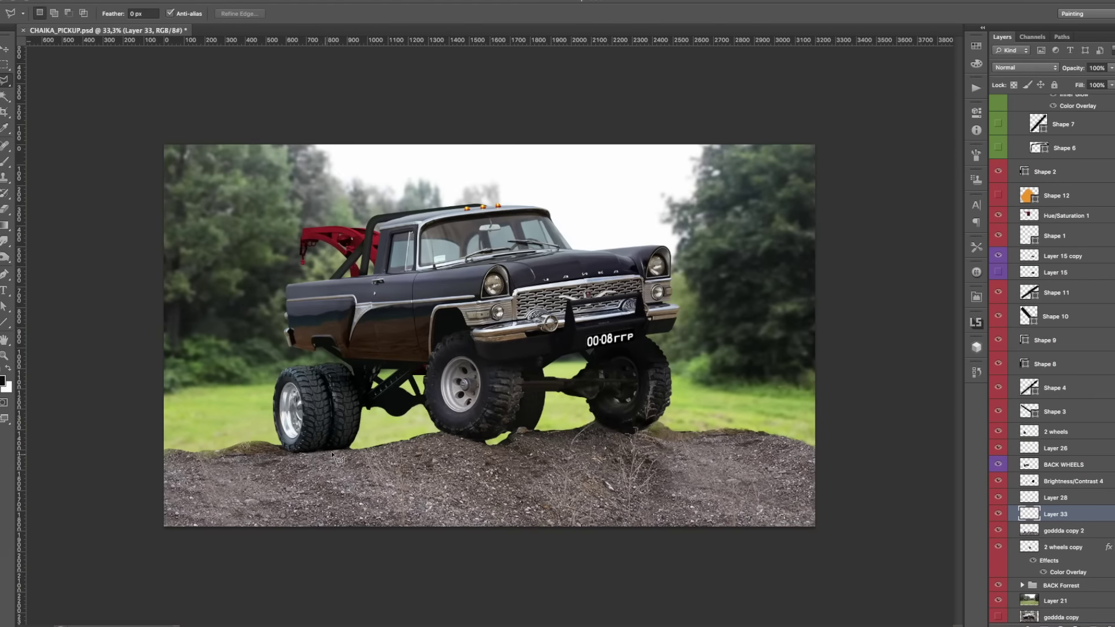
Fill a black shadow area under the truck and clip it to the gravel mound.
left_click_drag(306, 450, 303, 448)
key("i")
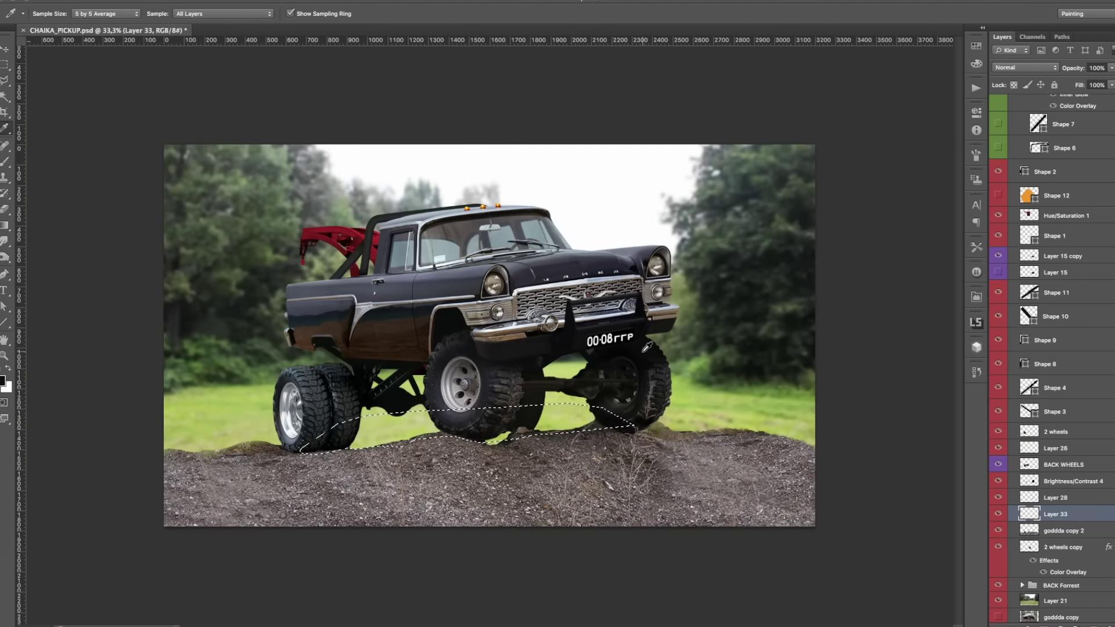
key("alt+BackSpace")
key("ctrl+d")
key("ctrl+alt+g")
key("ctrl+plus")
key("l")
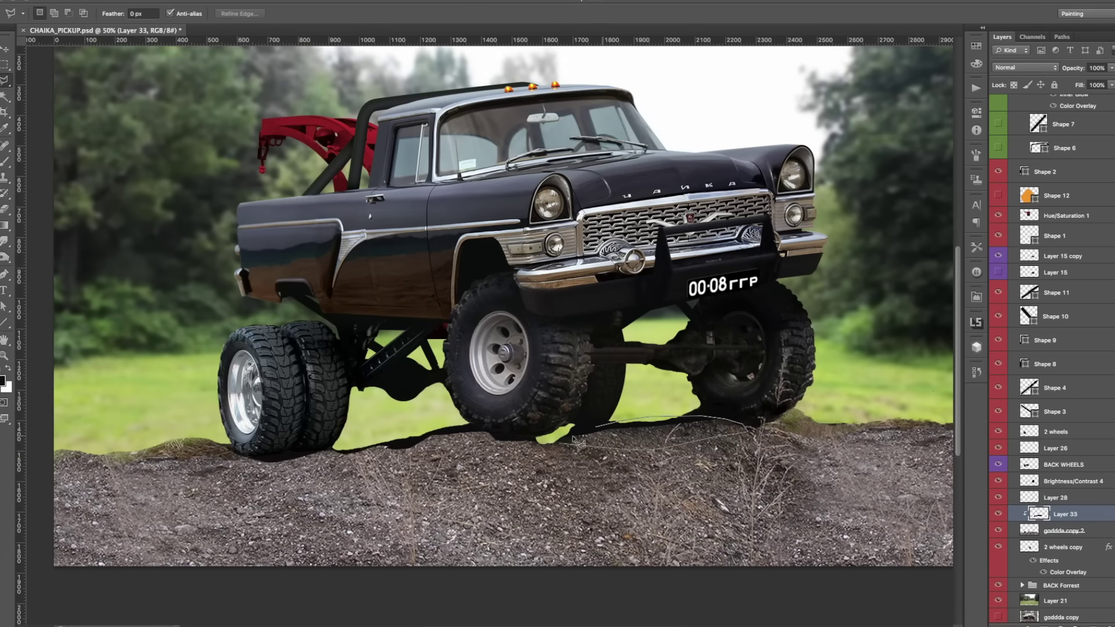
Duplicate the shadow layer and apply a Gaussian Blur to the copy.
key("ctrl+minus")
key("ctrl+plus")
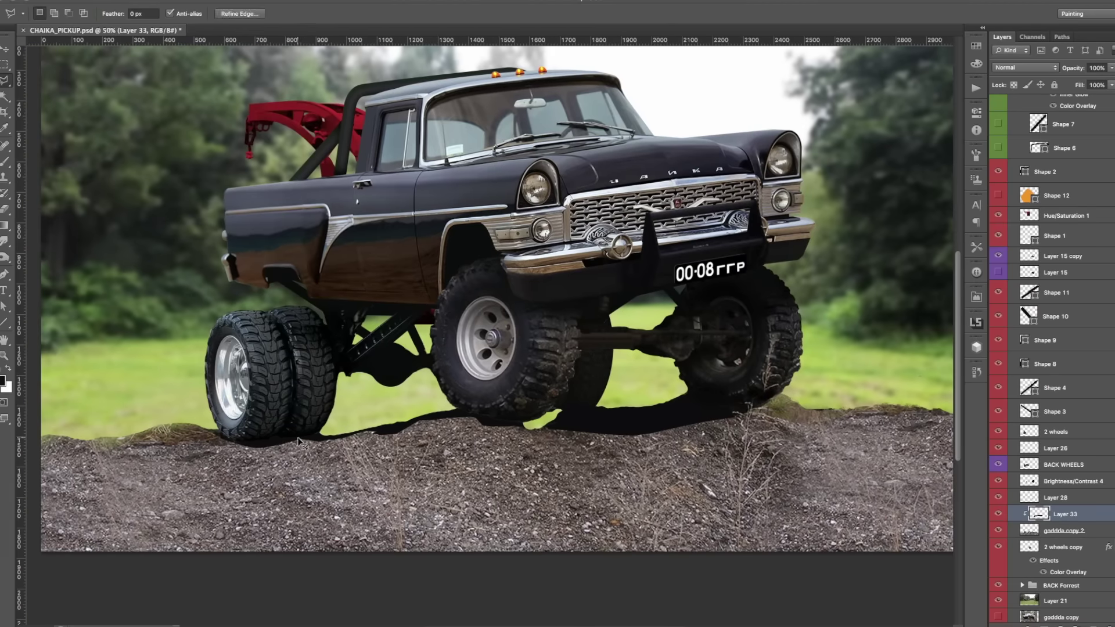
key("ctrl+d")
key("ctrl+minus")
key("ctrl+plus")
key("ctrl+j")
key("ctrl+alt+f")
key("Return")
Lower Layer 33's opacity to 79% and clip the blurred copy to it.
key("ctrl+minus")
key("ctrl+plus")
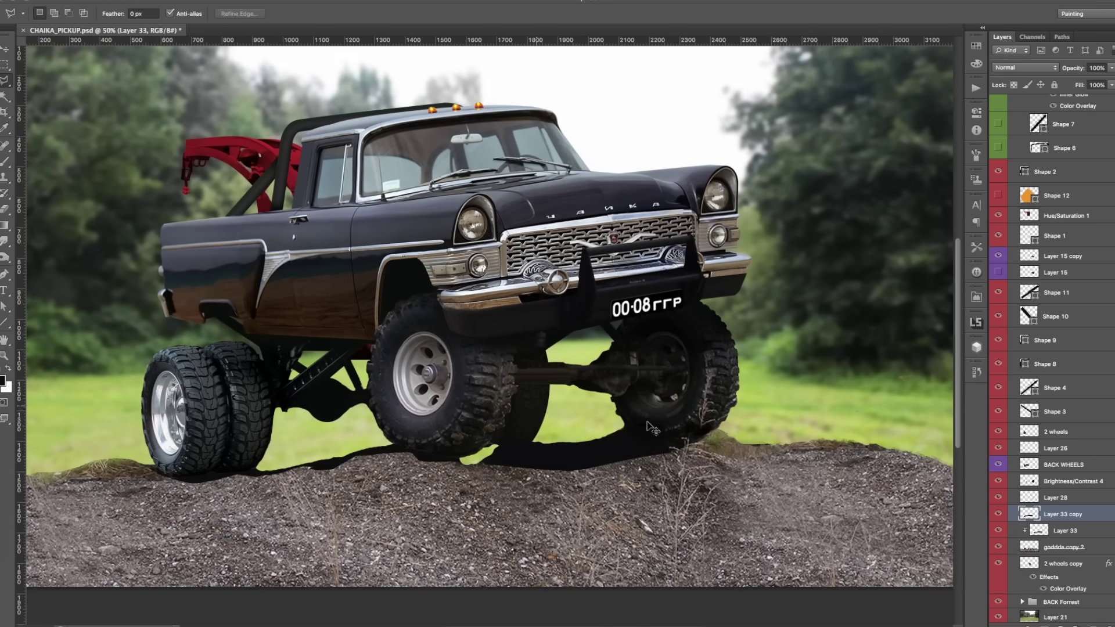
left_click(998, 514)
left_click(1065, 530)
left_click(1111, 67)
left_click_drag(1109, 81, 1101, 84)
left_click(998, 514)
left_click(1040, 522, "alt")
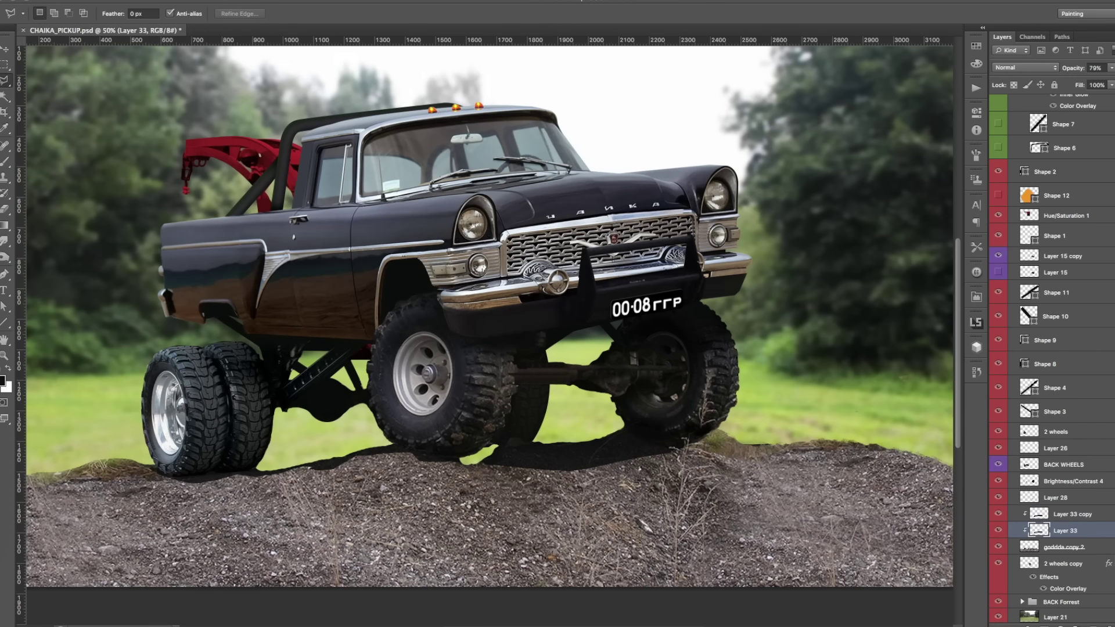
Reapply the Gaussian Blur and drop the blurred shadow's opacity to 46%.
key("ctrl+alt+f")
key("Return")
left_click_drag(1109, 82, 1102, 85)
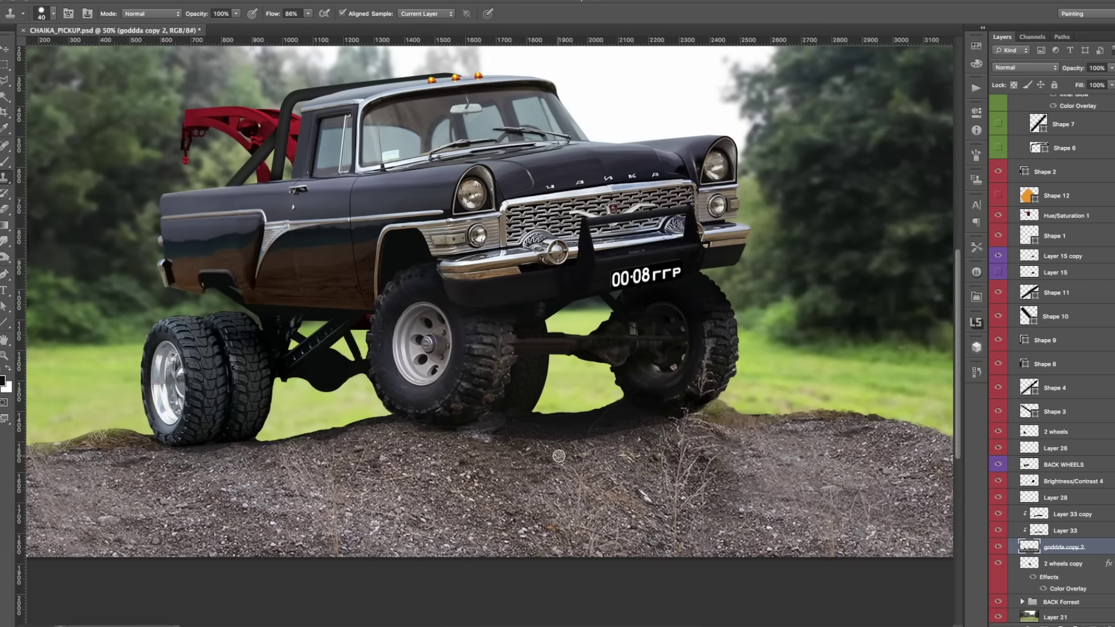
left_click(1033, 530)
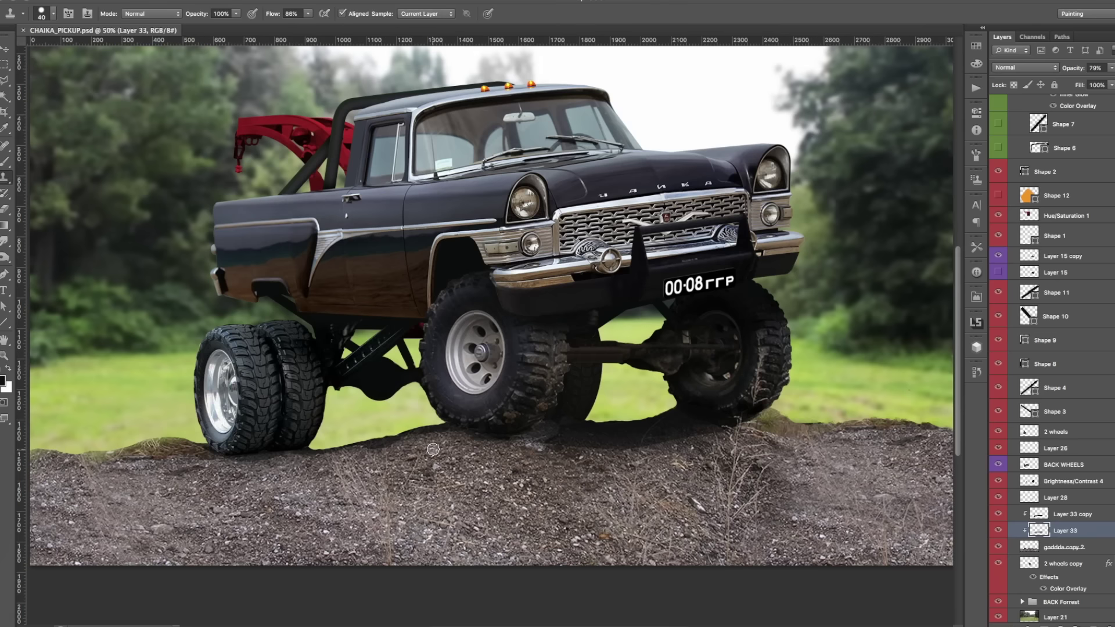
key("alt+bracketright")
Draw a duplicated ellipse shadow near the front wheel, merge it, blur it, and set 69% opacity.
key("u")
left_click_drag(447, 421, 530, 439)
key("v")
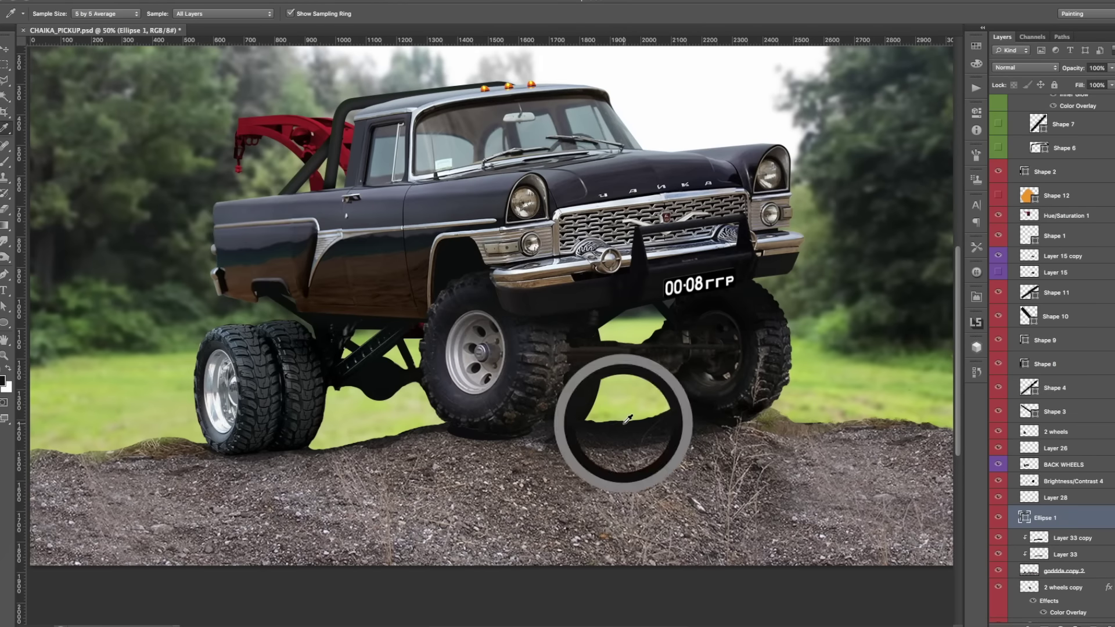
key("ctrl+j")
left_click(1045, 541, "shift")
right_click(1051, 522)
left_click(1044, 462)
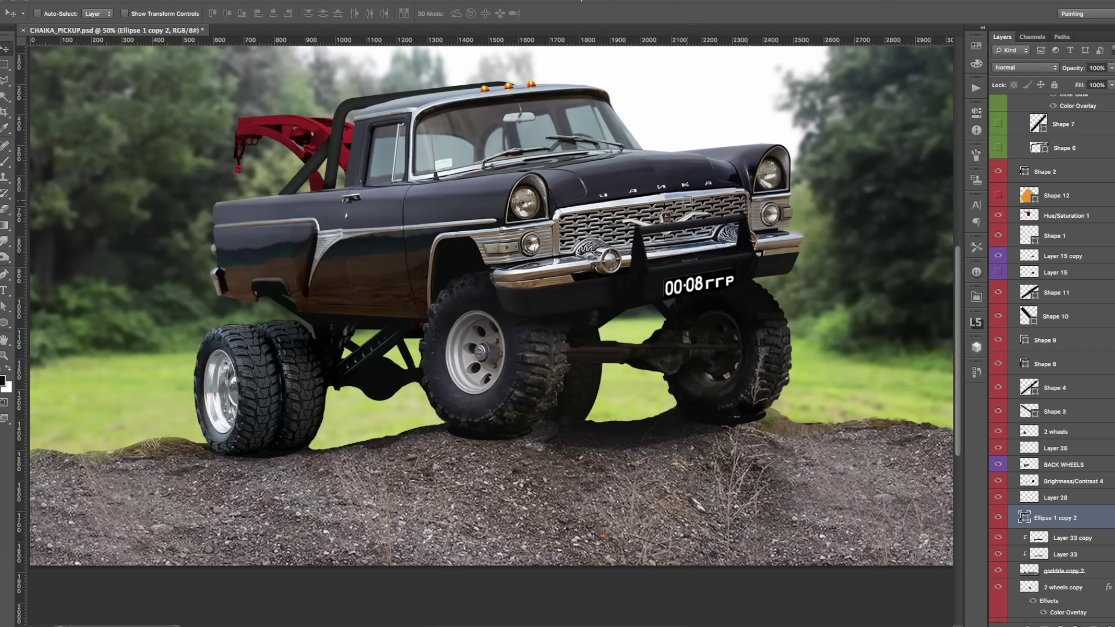
key("Return")
left_click_drag(616, 408, 555, 423)
left_click_drag(1111, 67, 1096, 82)
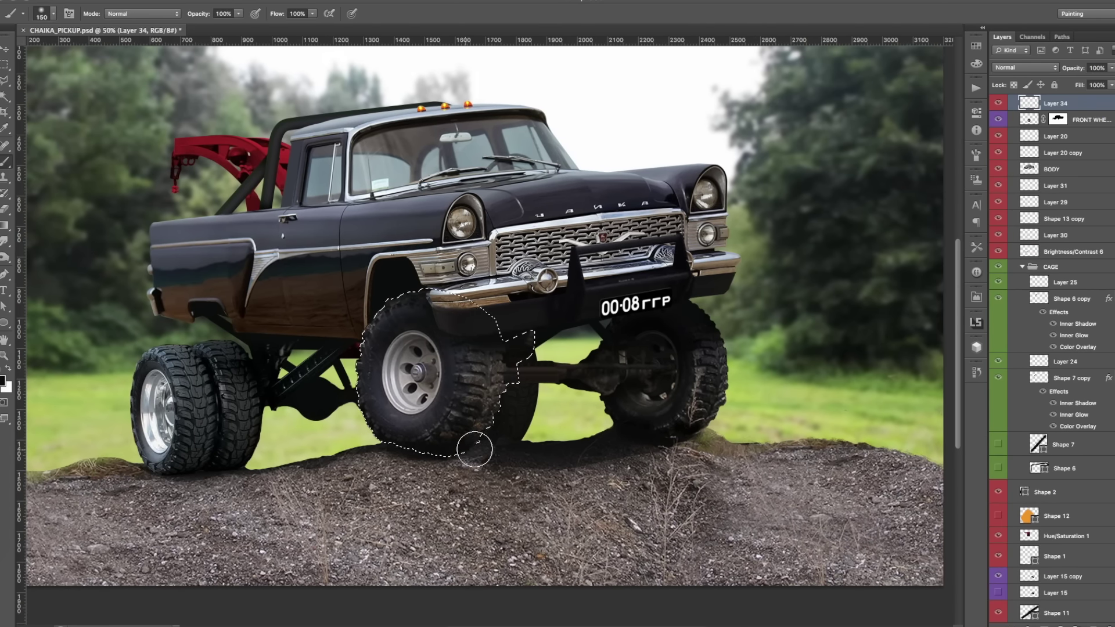
Polygonal-lasso the roll-cage bar shadow area and copy it to a new layer.
key("ctrl+d")
key("e")
scroll(376, 386, "left", 5)
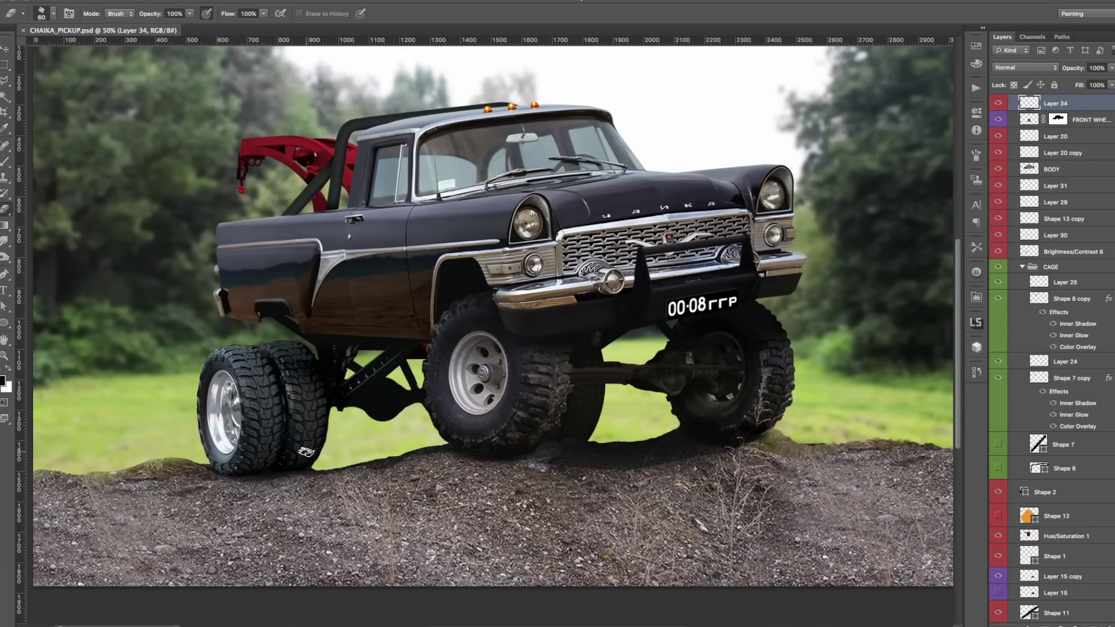
left_click(405, 168, "ctrl")
key("l")
scroll(348, 139, "up", 1)
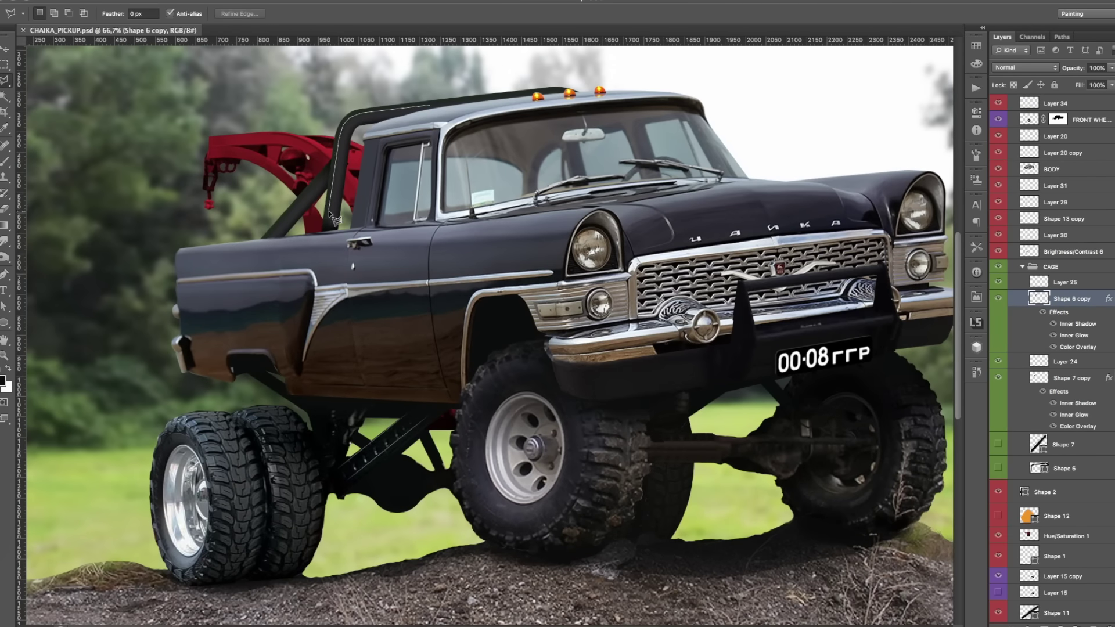
key("ctrl+j")
Blur the cage shadow layers 1.6 px and lower their opacity to about 74%.
key("ctrl+minus")
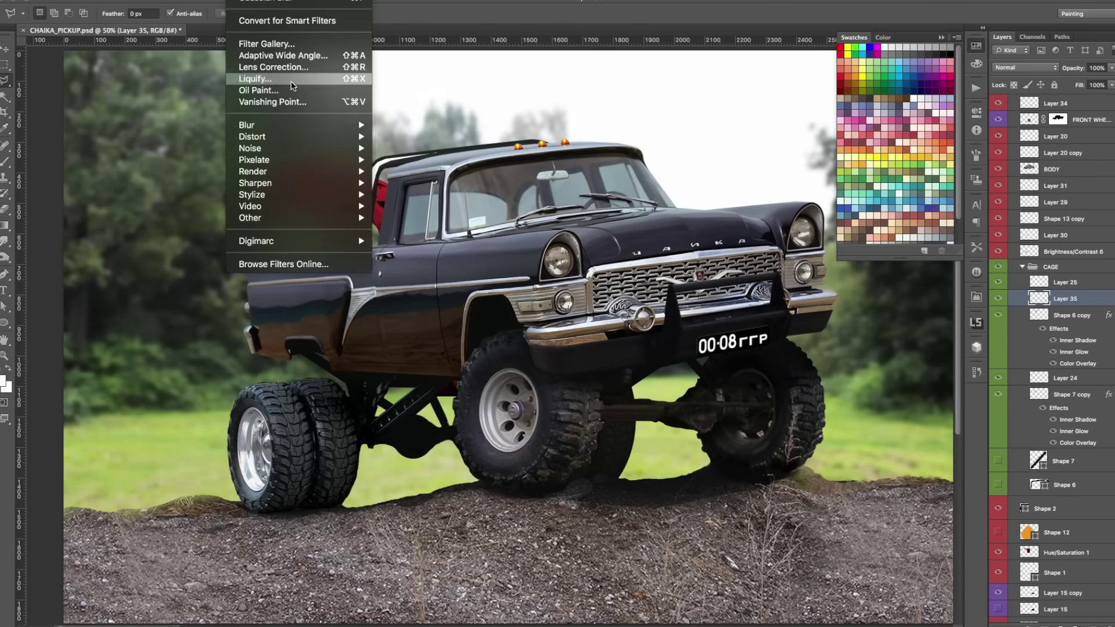
left_click(250, 116)
key("Return")
left_click_drag(1111, 68, 1070, 88)
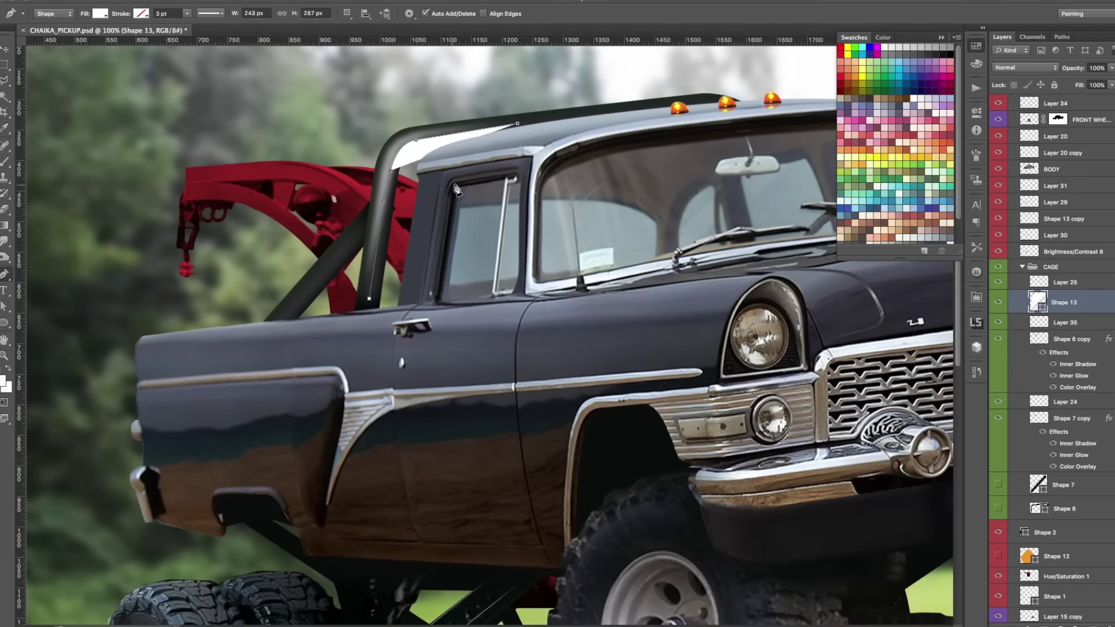
left_click(1067, 285)
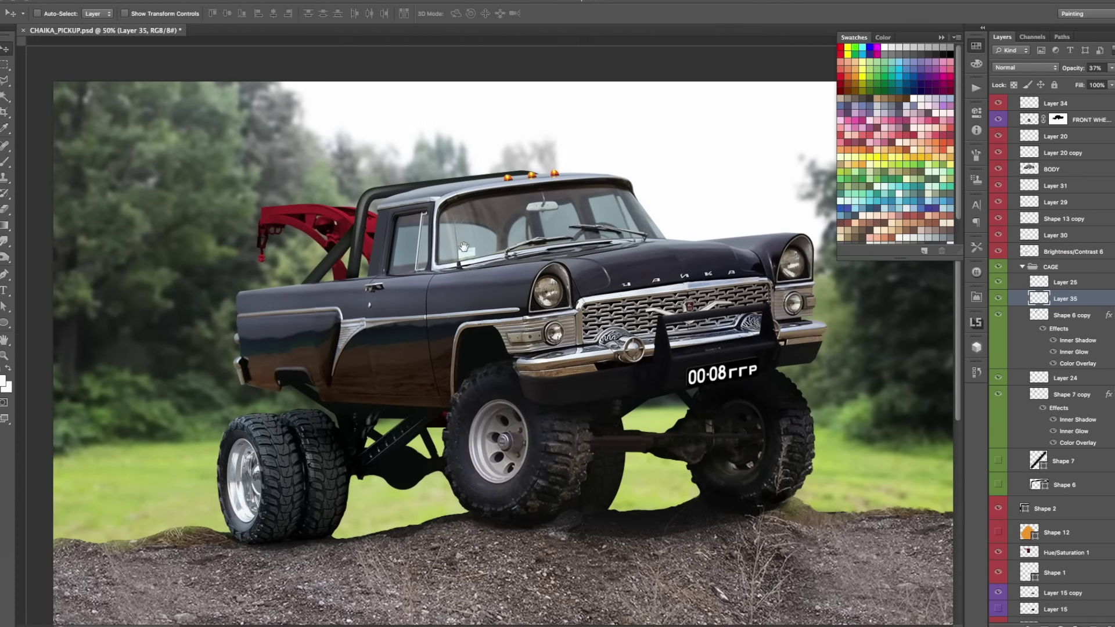
left_click_drag(1111, 68, 1078, 83)
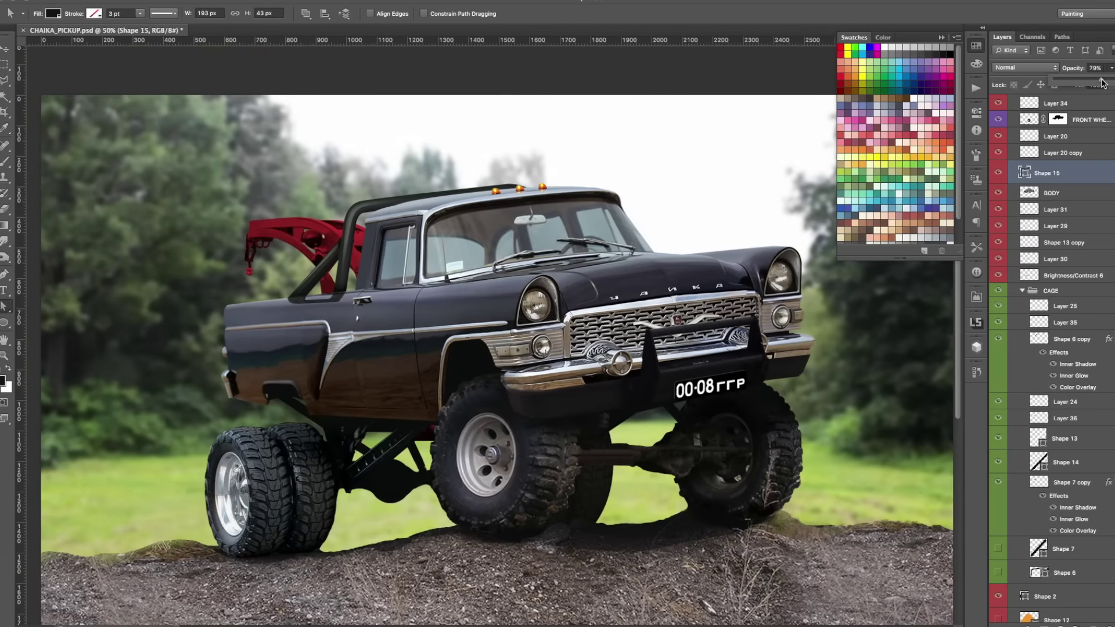
left_click(306, 2)
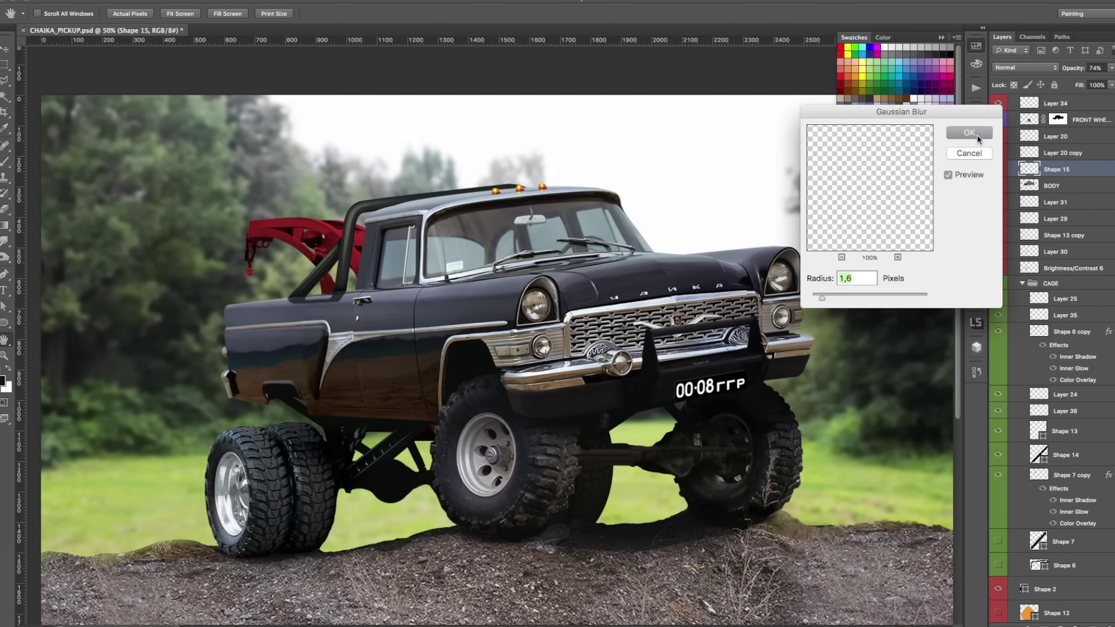
left_click(976, 135)
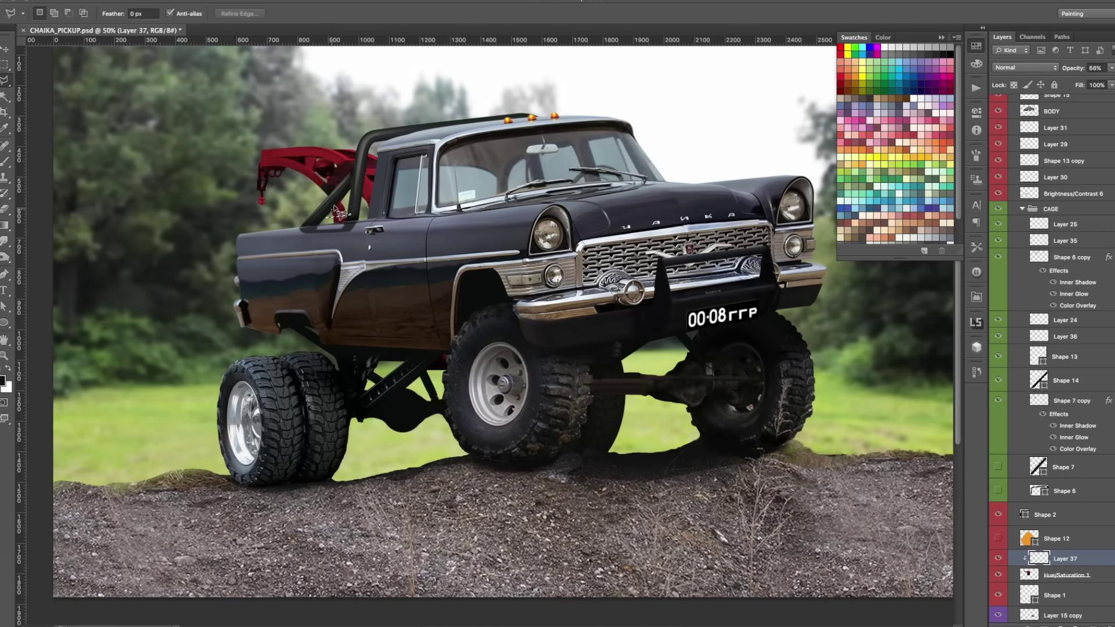
Paint tyre edges on a new layer and set a light blue-grey Color Overlay.
key("ctrl+shift+alt+n")
key("b")
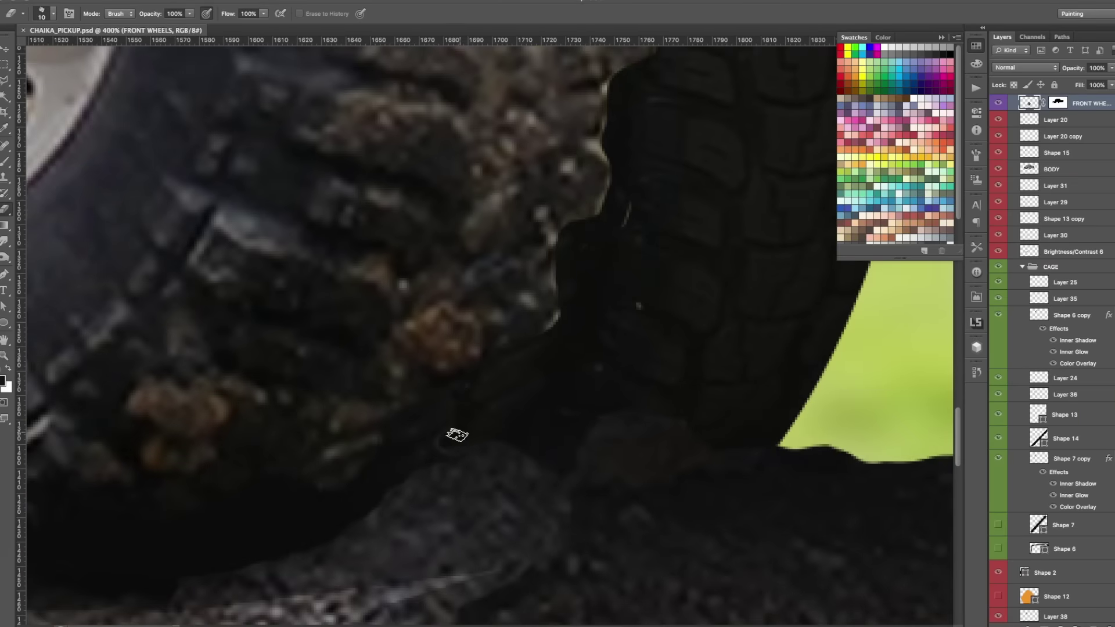
scroll(551, 332, "up", 3)
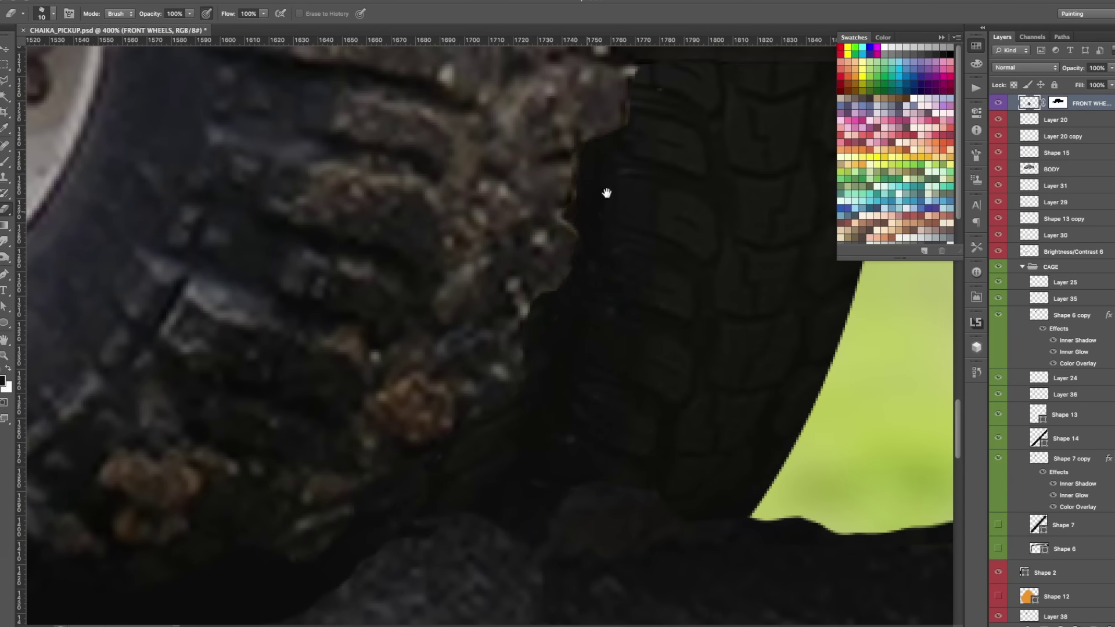
key("ctrl+minus")
key("ctrl+minus")
key("ctrl+minus")
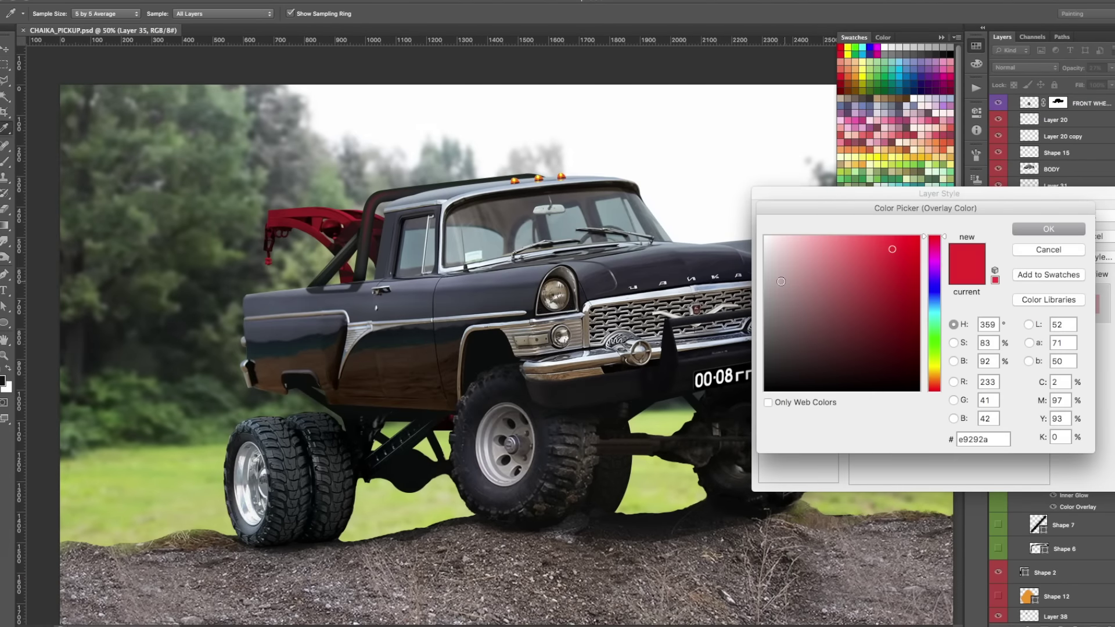
left_click(798, 260)
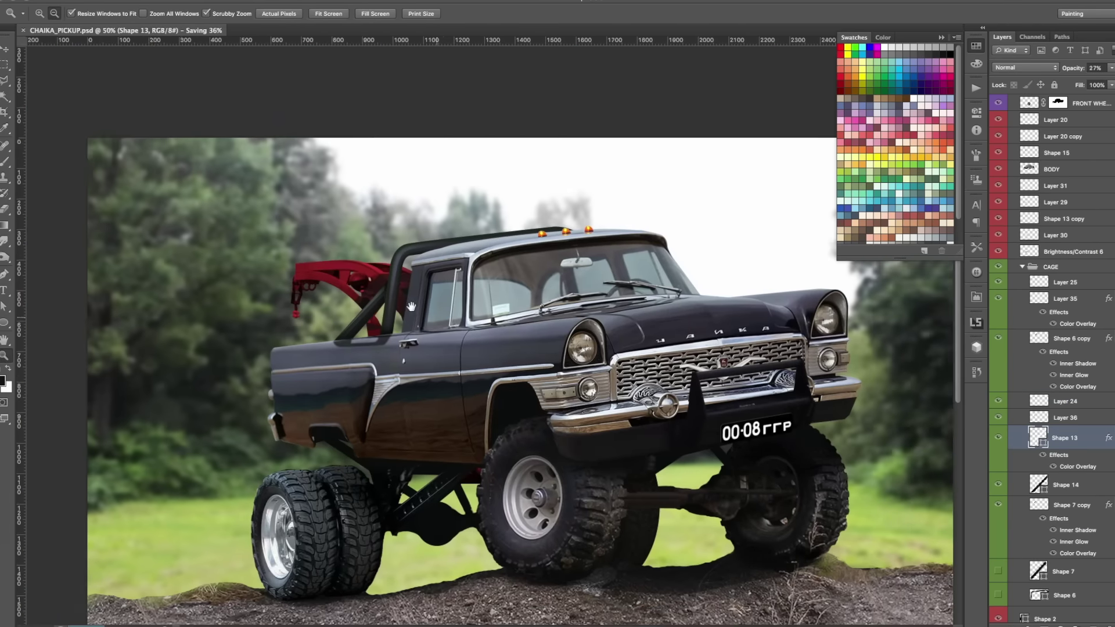
left_click_drag(486, 344, 434, 308)
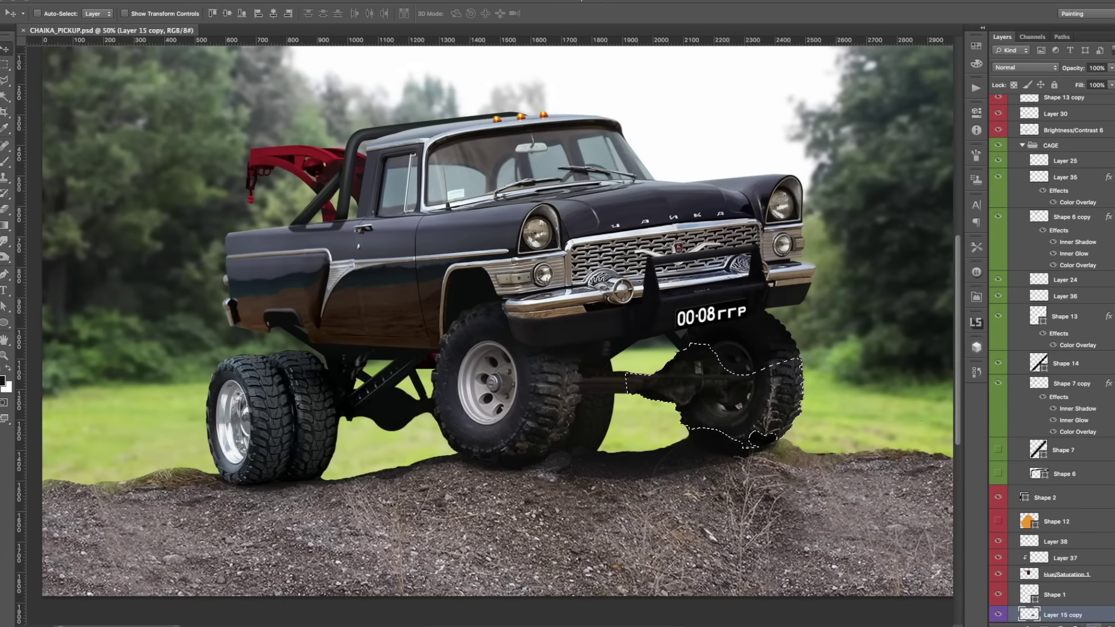
Erase the top edge of the rear dual tyres on the 2 wheels layer.
key("ctrl+d")
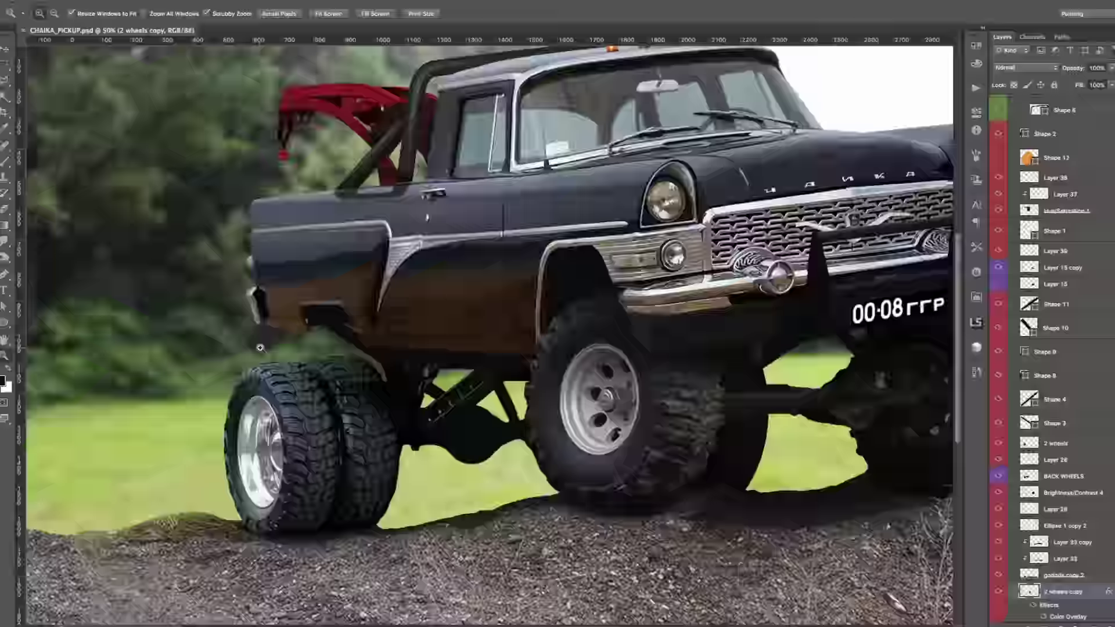
left_click_drag(260, 347, 622, 356)
key("e")
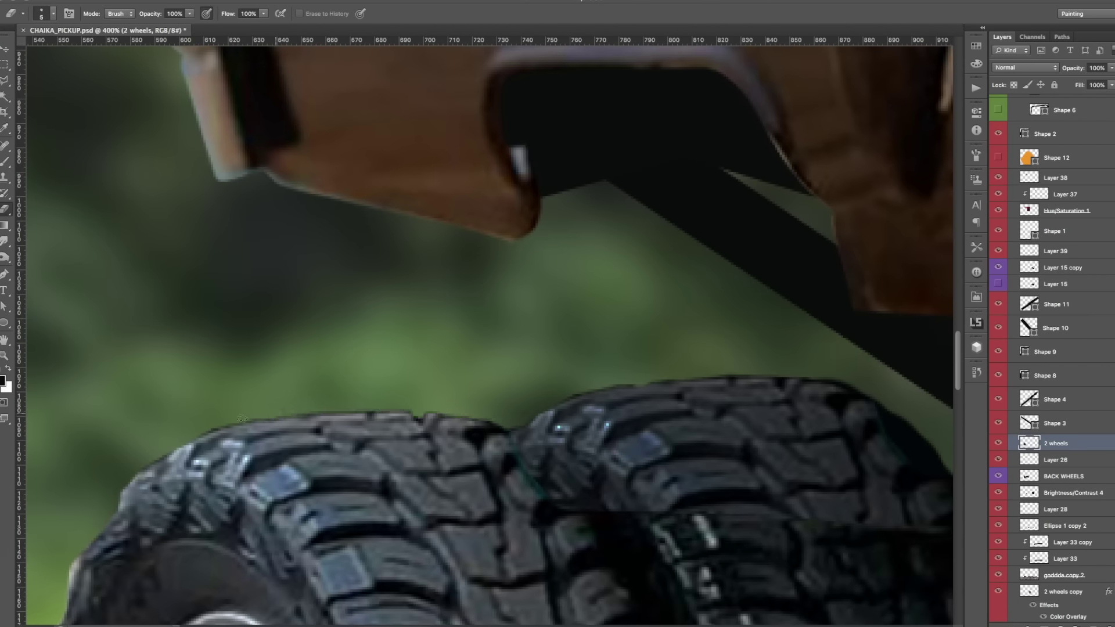
scroll(273, 413, "left", 5)
scroll(273, 413, "down", 3)
key("ctrl+minus")
key("ctrl+minus")
key("ctrl+minus")
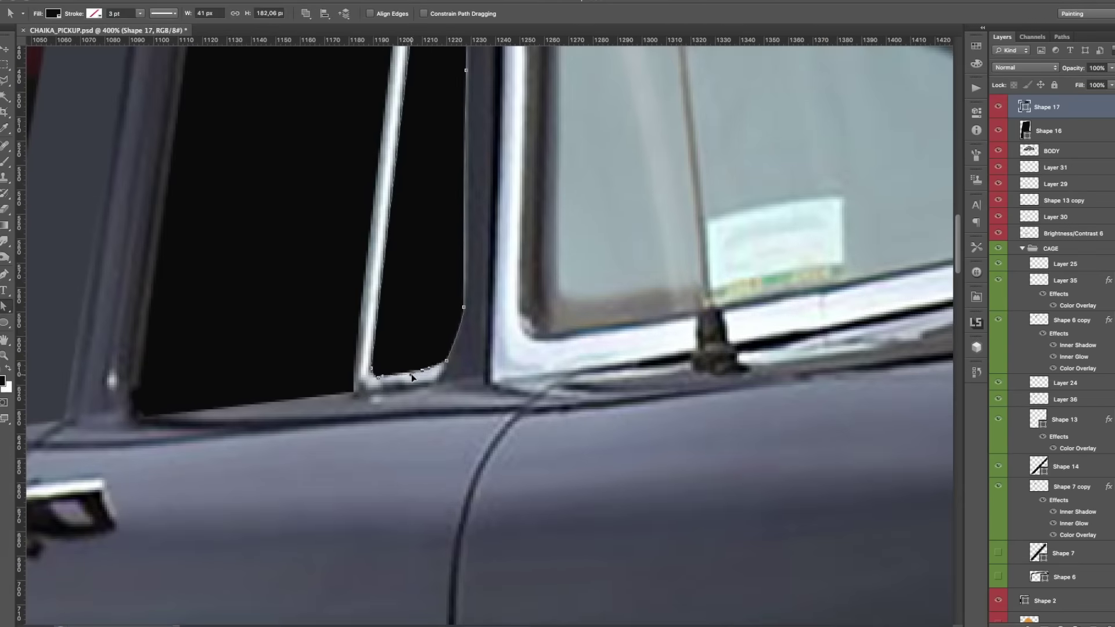
Trace the windscreen wiper as a black Pen shape, including its top edge.
scroll(411, 378, "down", 4, "alt")
scroll(410, 350, "up", 4, "alt")
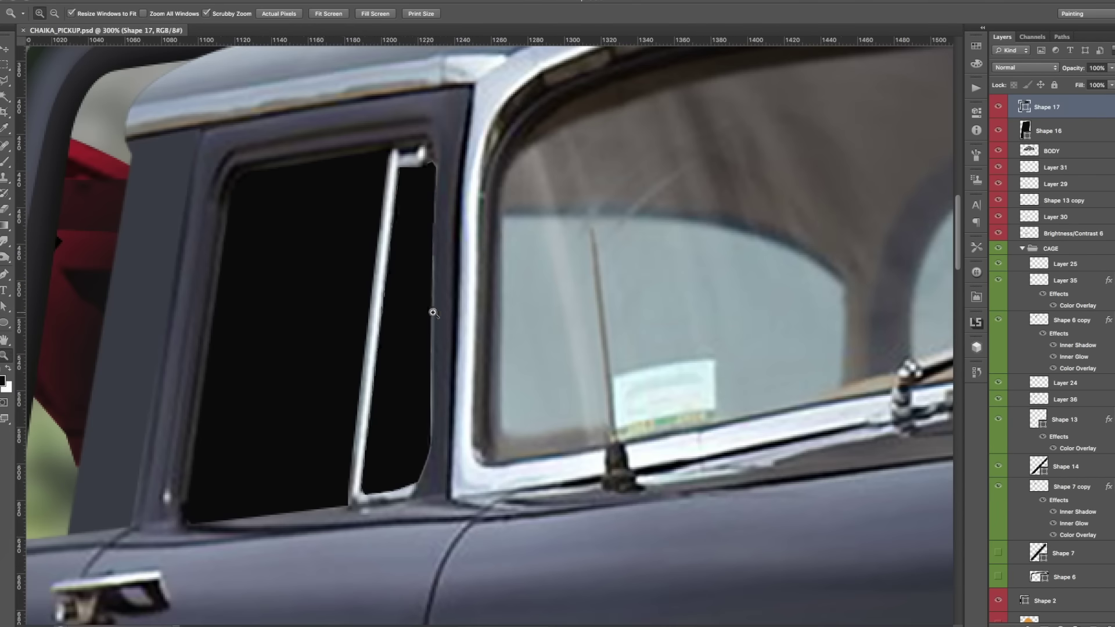
right_click(431, 412)
key("Escape")
key("p")
scroll(442, 409, "down", 2, "alt")
scroll(453, 412, "up", 2, "alt")
scroll(456, 413, "up", 2, "alt")
left_click(455, 413)
left_click(598, 352)
scroll(704, 331, "right", 5)
left_click(647, 352)
left_click(889, 322)
left_click(735, 306)
left_click(623, 317)
left_click(577, 307)
left_click(534, 304)
left_click(458, 335)
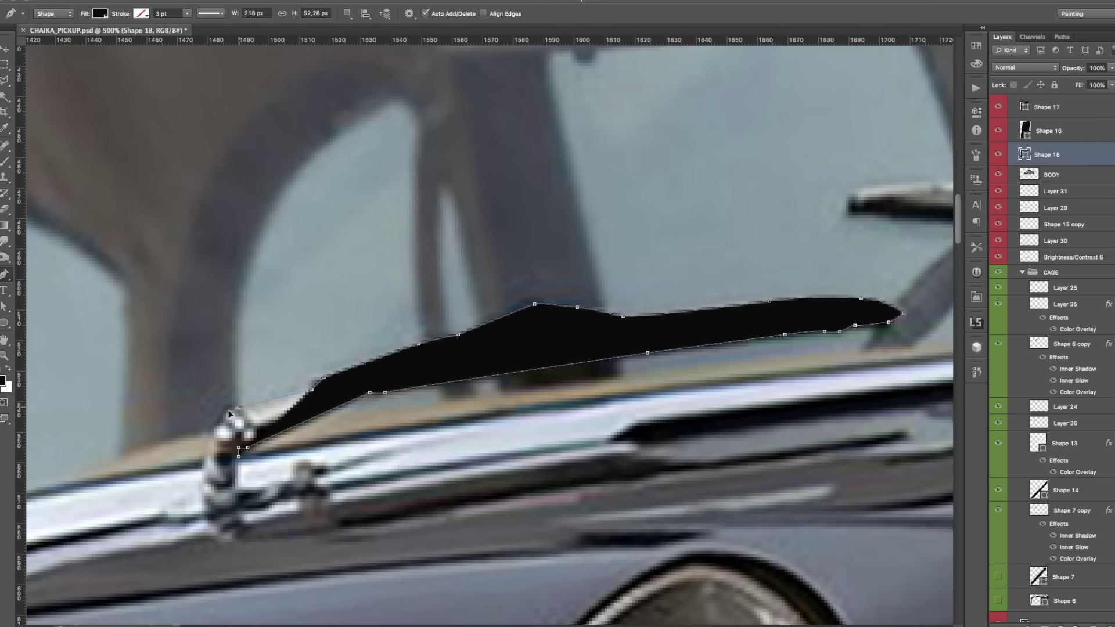
Trace the second wiper's hinge and top edge as another black shape.
left_click(998, 154)
scroll(712, 253, "down", 1, "alt")
scroll(281, 354, "right", 3)
left_click(145, 327)
left_click(327, 342)
left_click(718, 396)
left_click(745, 429)
left_click(770, 391)
left_click(581, 347)
left_click(432, 313)
left_click(390, 309)
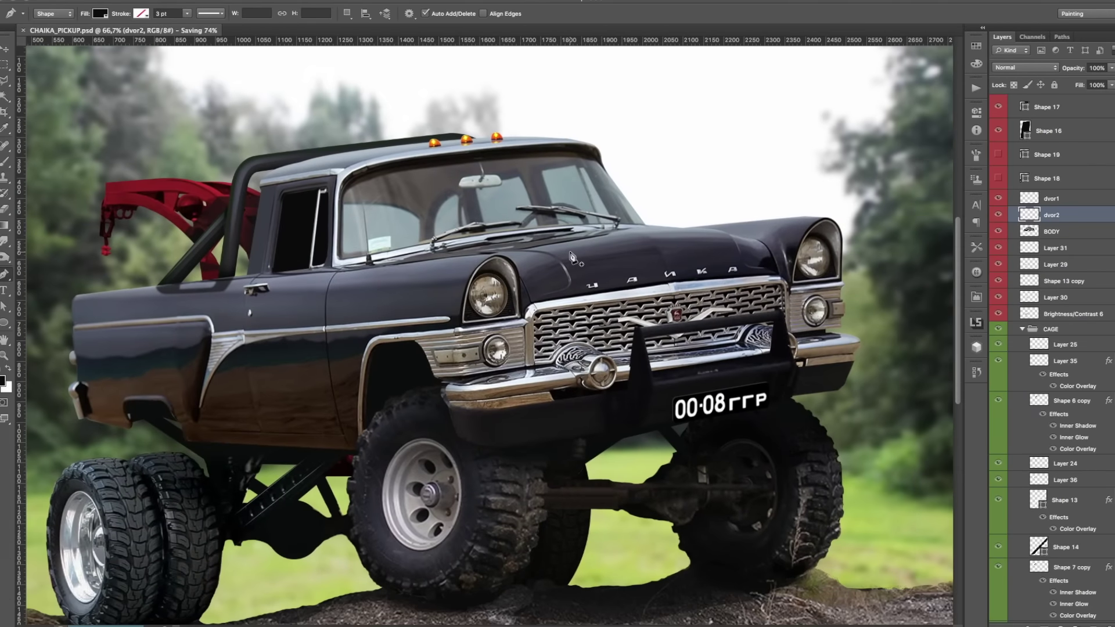
Outline the whole rear-view mirror as a closed shape with lowered opacity.
left_click(503, 125)
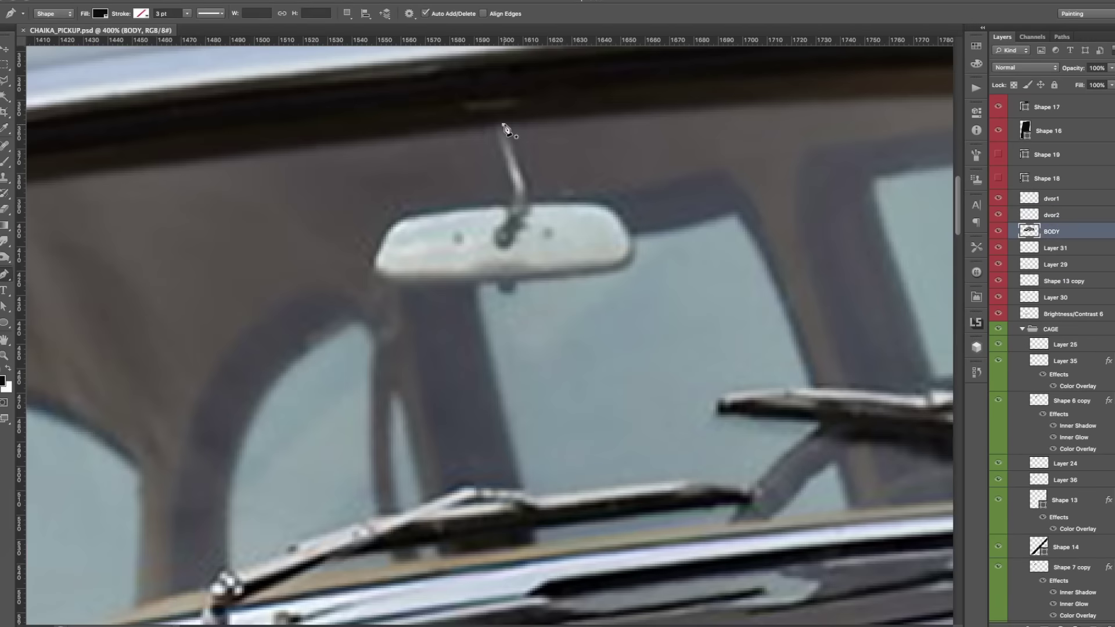
left_click(527, 180)
left_click(527, 201)
left_click(587, 203)
left_click(633, 244)
left_click(513, 281)
left_click(371, 268)
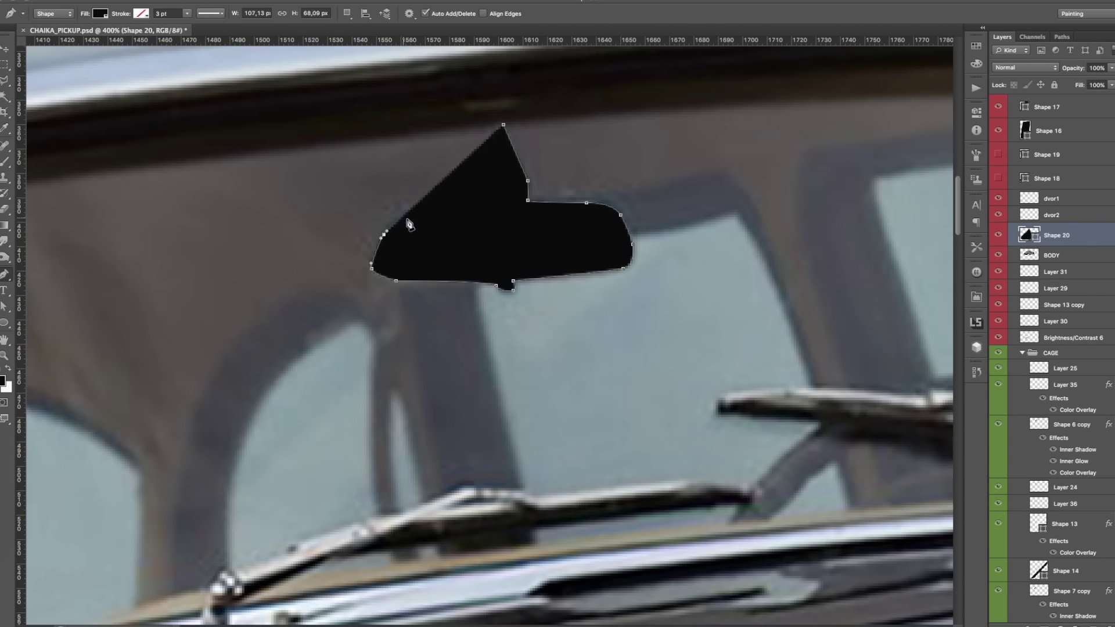
left_click(420, 215)
key("2")
left_click(504, 205)
left_click(507, 133)
Add a new layer below the mirror shape and name it mirror.
left_click(998, 235)
key("ctrl+shift+alt+n")
key("r")
double_click(1052, 255)
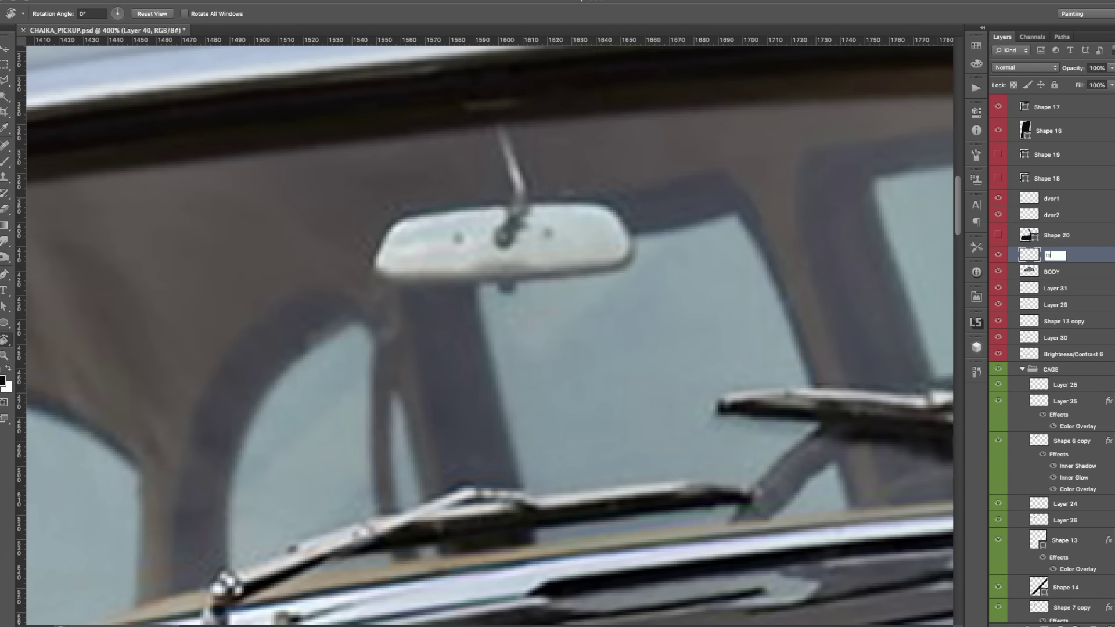
type("mirror")
left_click(1056, 234)
Zoom out and pan so the whole truck is centred in view.
key("ctrl+minus")
key("ctrl+minus")
key("ctrl+minus")
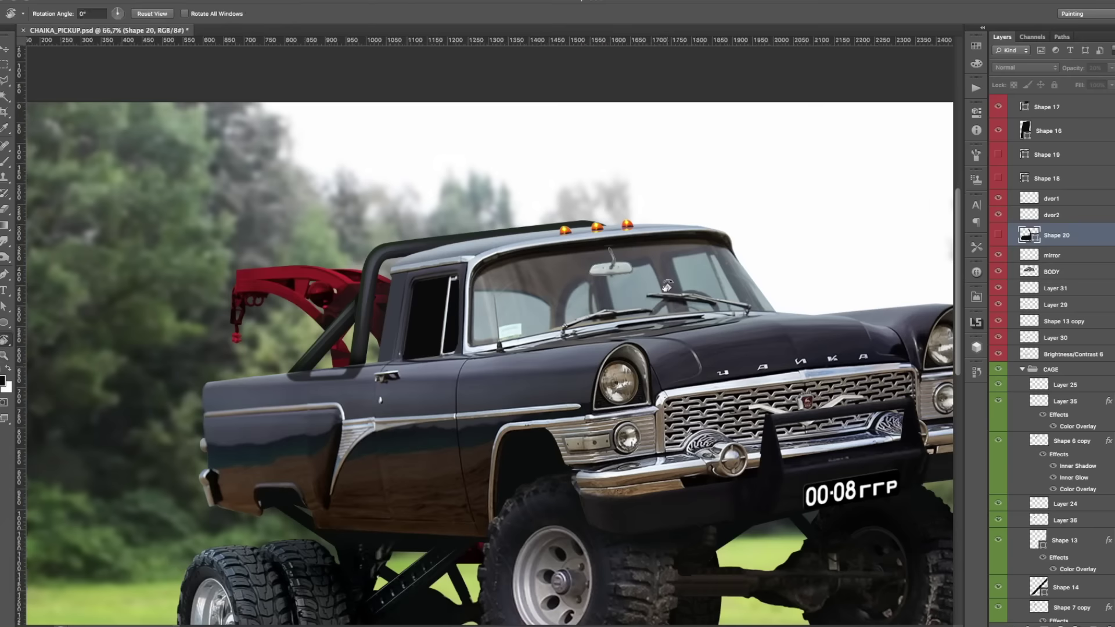
left_click_drag(666, 285, 595, 268)
key("z")
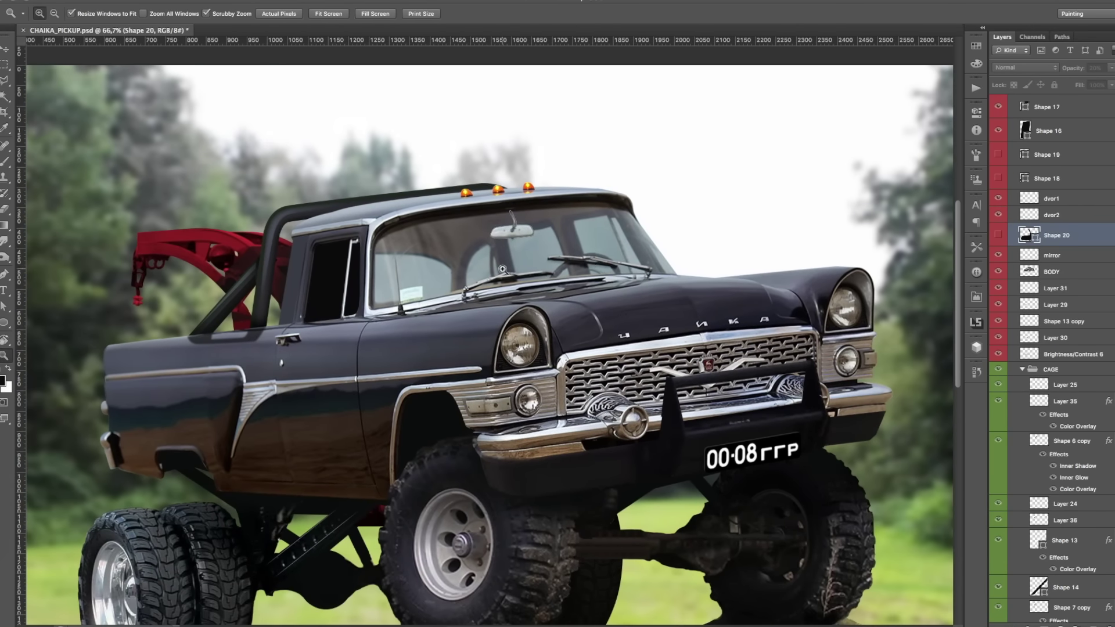
Draw the black arched steering-wheel shape (RUL) with the Pen tool.
left_click(582, 277)
key("p")
left_click(351, 345)
left_click(392, 341)
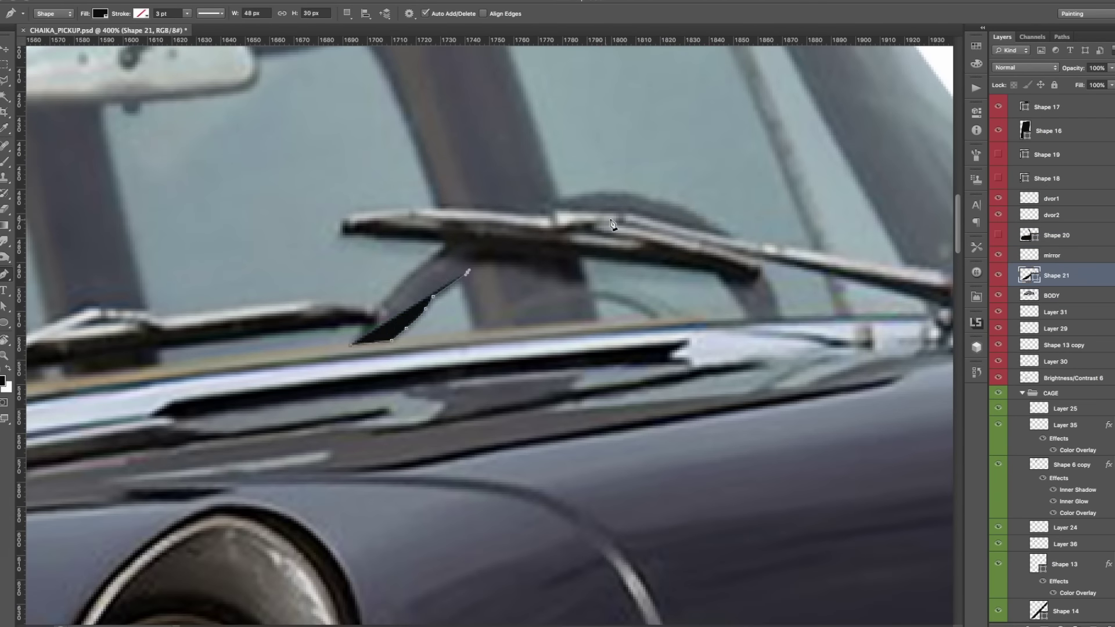
left_click(606, 218)
left_click(709, 262)
left_click(750, 315)
left_click(715, 226)
left_click(584, 195)
left_click(460, 240)
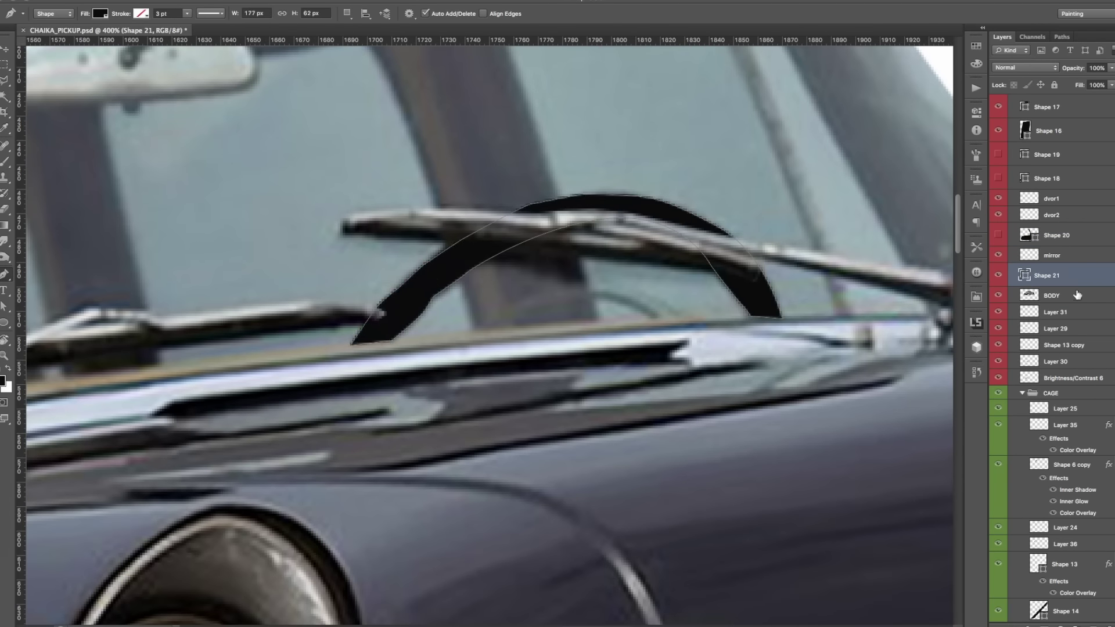
key("ctrl+0")
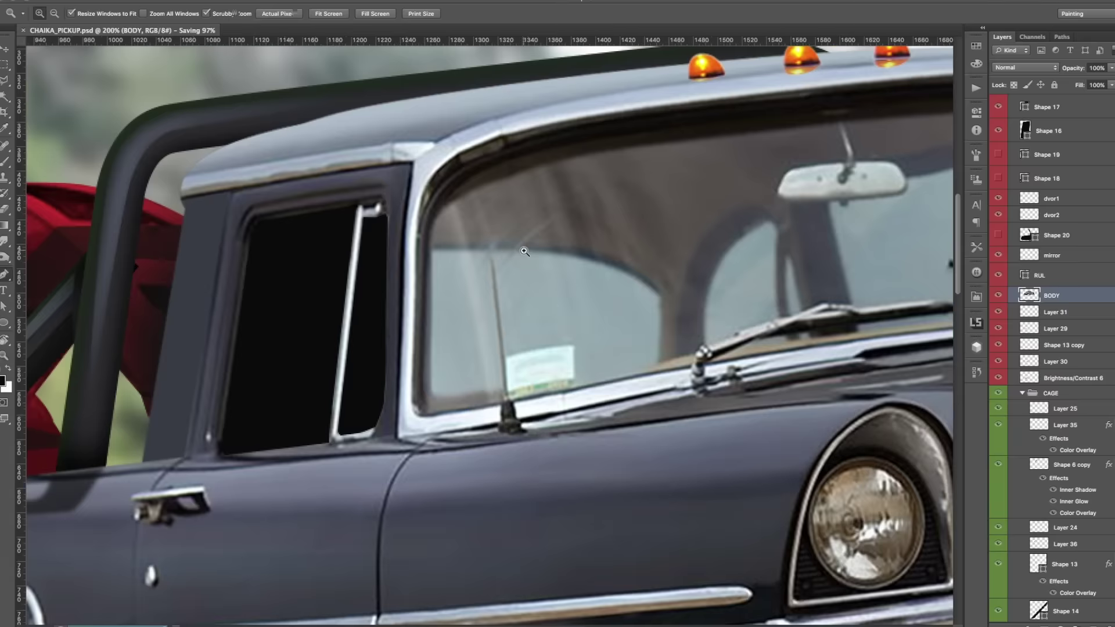
Outline the windshield glass as Shape 21, curving it along the roof.
left_click(421, 403)
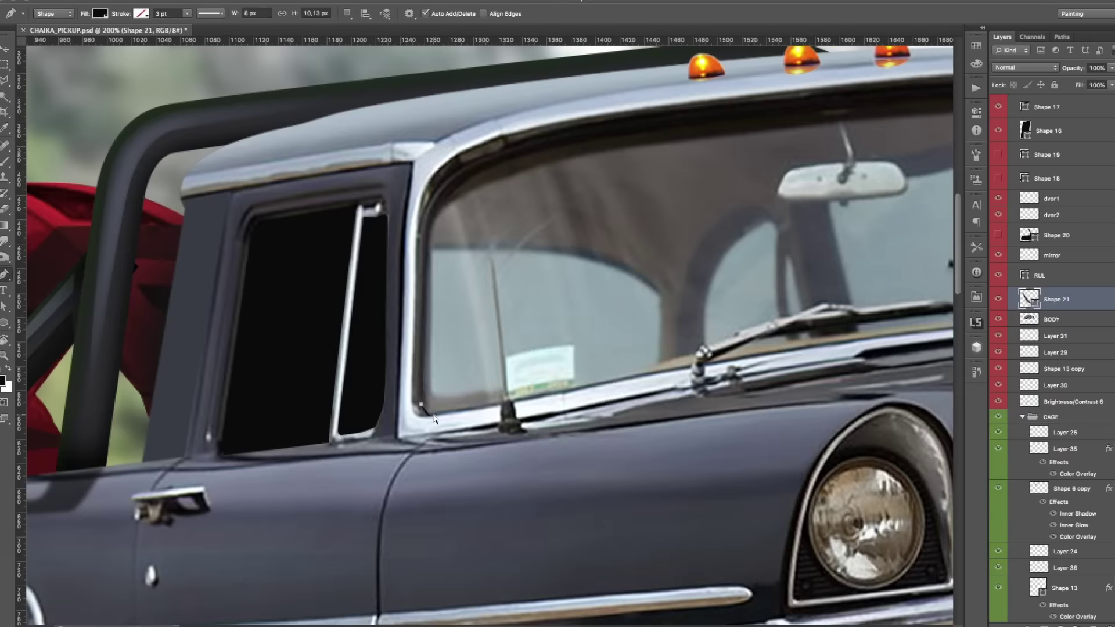
left_click(567, 393)
scroll(567, 393, "right", 5)
left_click(653, 368)
left_click(825, 354)
scroll(824, 354, "right", 5)
left_click(633, 359)
left_click(596, 192)
left_click_drag(530, 145, 492, 139)
scroll(492, 139, "left", 5)
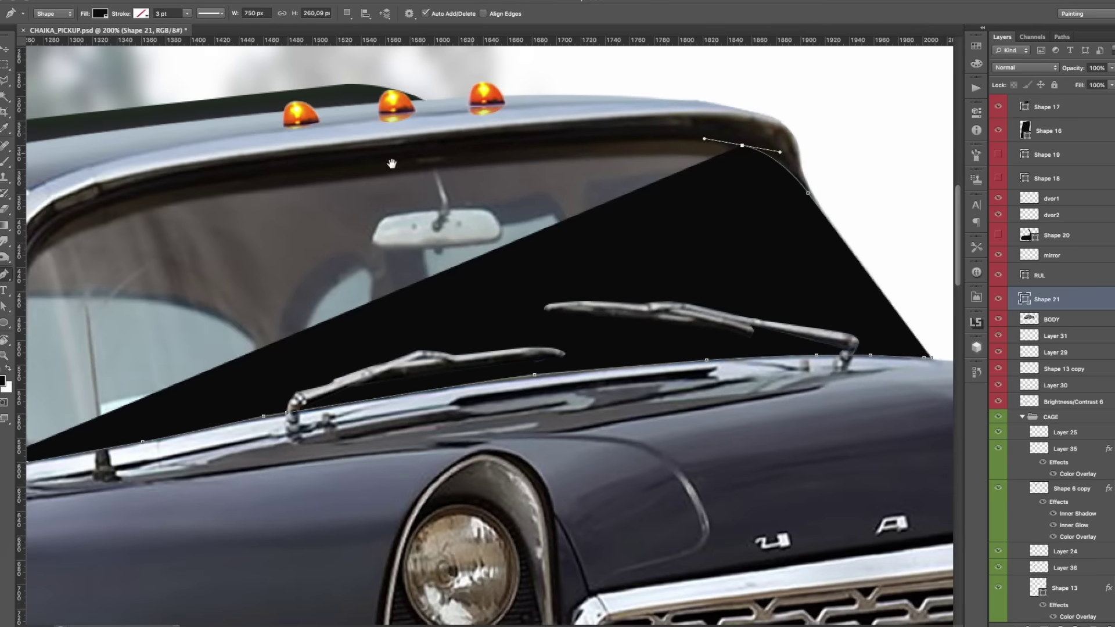
left_click_drag(381, 160, 106, 185)
scroll(99, 197, "left", 5)
left_click_drag(219, 200, 192, 212)
left_click(167, 269)
left_click(174, 443)
key("a")
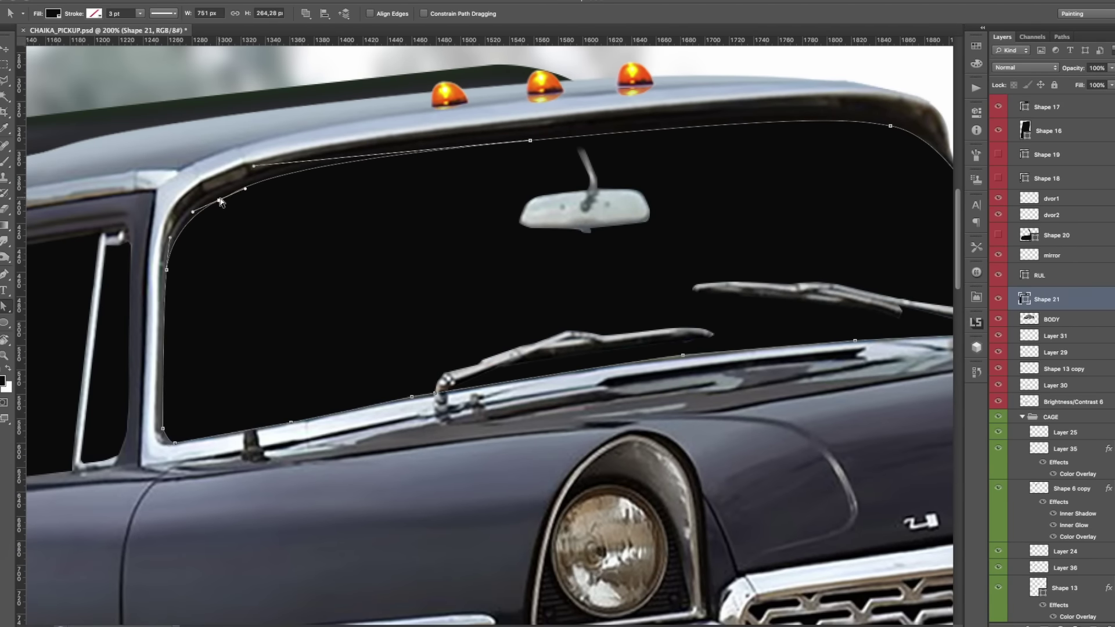
Save, hide Shape 21, and add a BODY mask hiding the windshield.
key("ctrl+0")
key("ctrl+s")
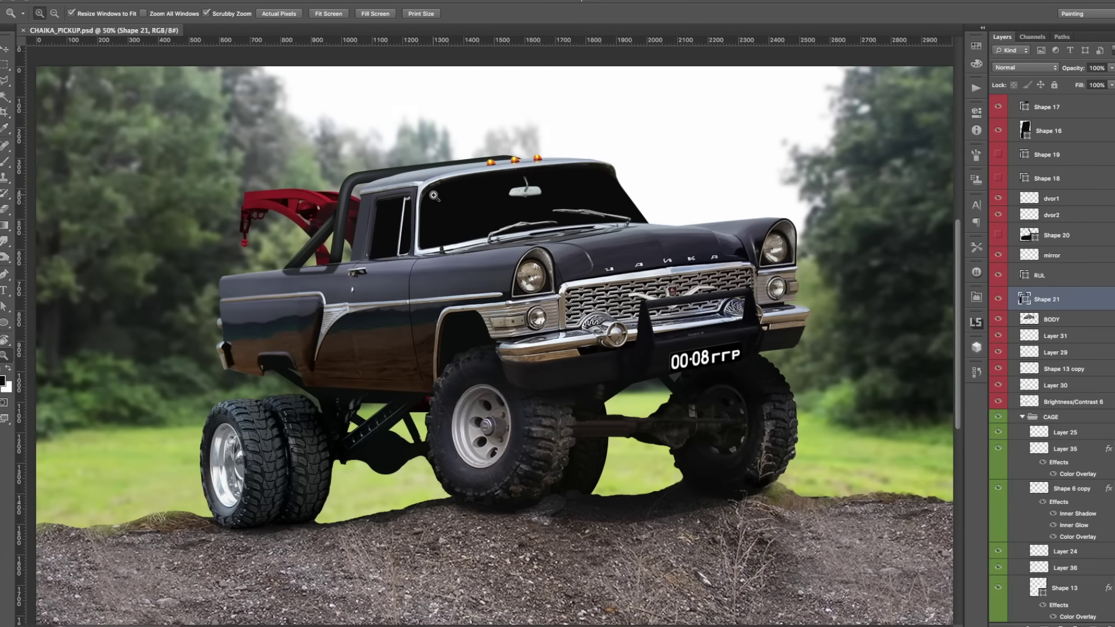
left_click(997, 301)
key("ctrl+plus")
left_click(1051, 320)
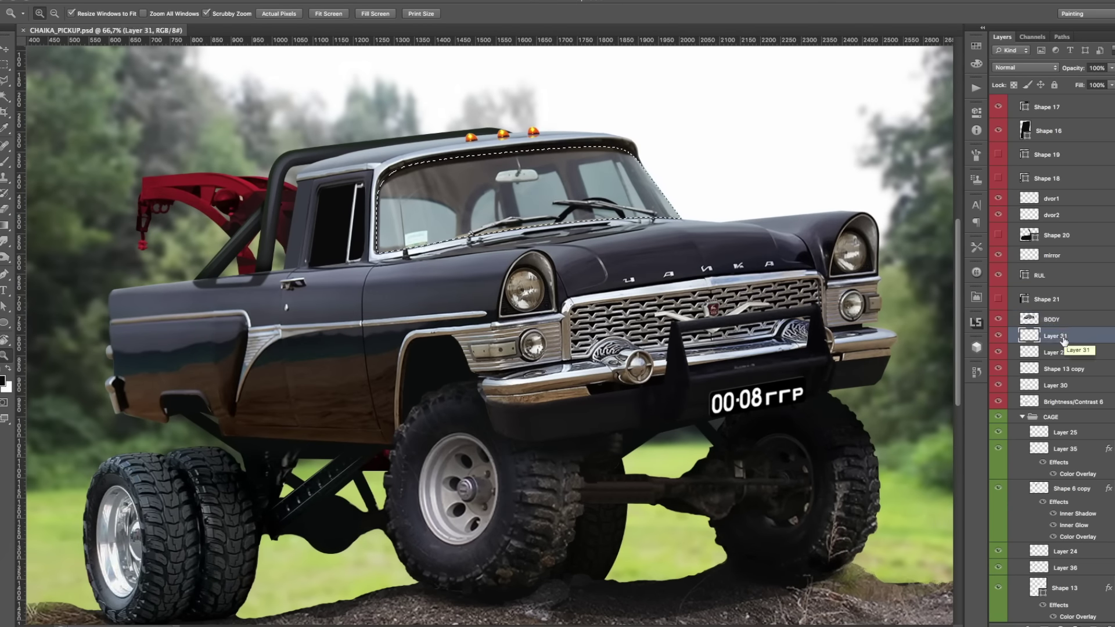
left_click(340, 277)
Copy the area to Layer 40, give it a black Color Overlay, and skew it to the windshield.
key("l")
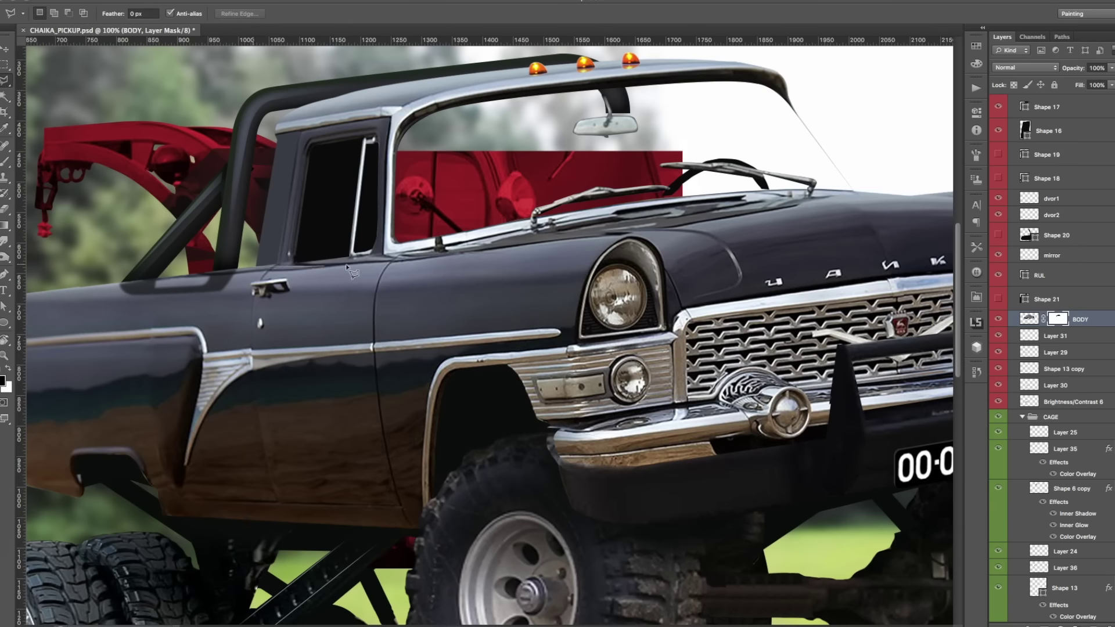
key("ctrl+j")
key("a")
left_click(1027, 131)
left_click(1052, 324)
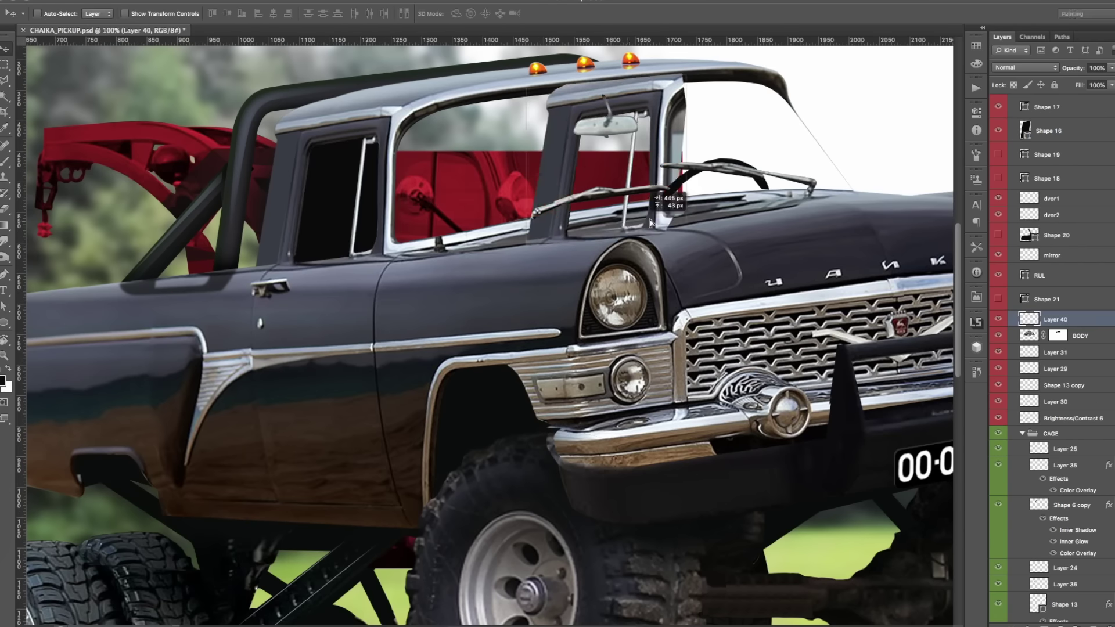
key("ctrl+minus")
key("Return")
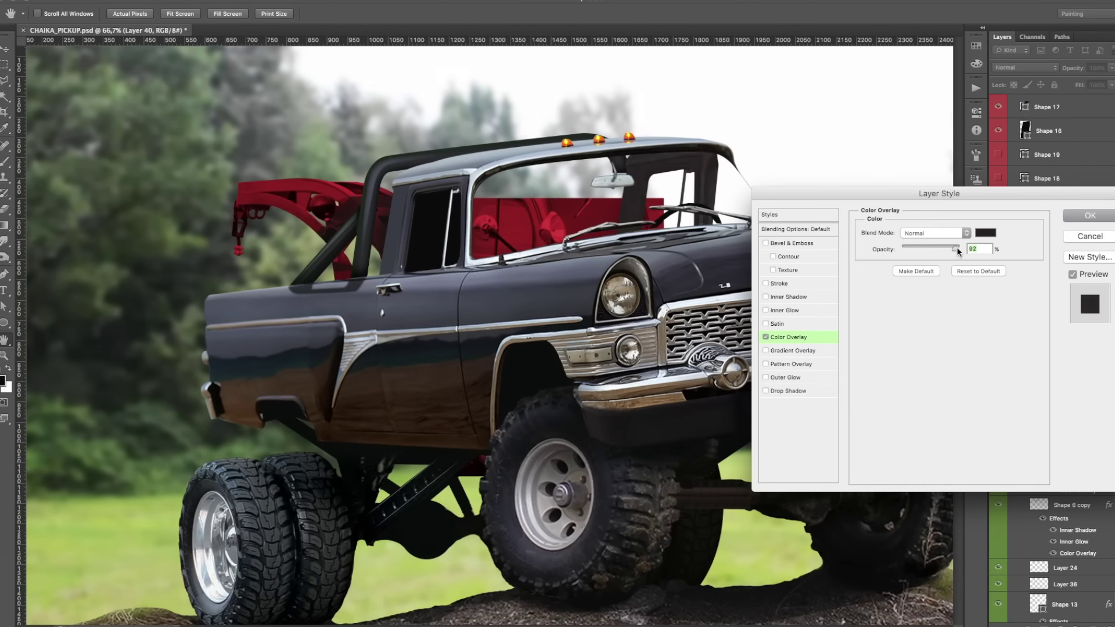
key("Return")
key("ctrl+t")
mouse_move(638, 197)
left_mouse_down()
mouse_move(614, 197)
mouse_move(634, 235)
left_mouse_up()
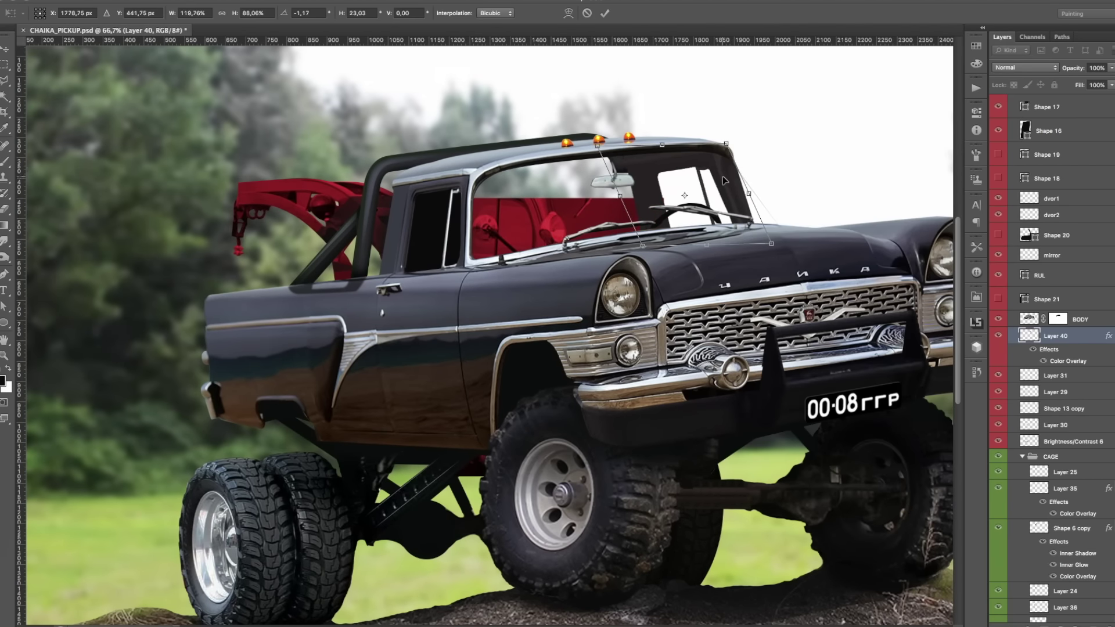
key("Return")
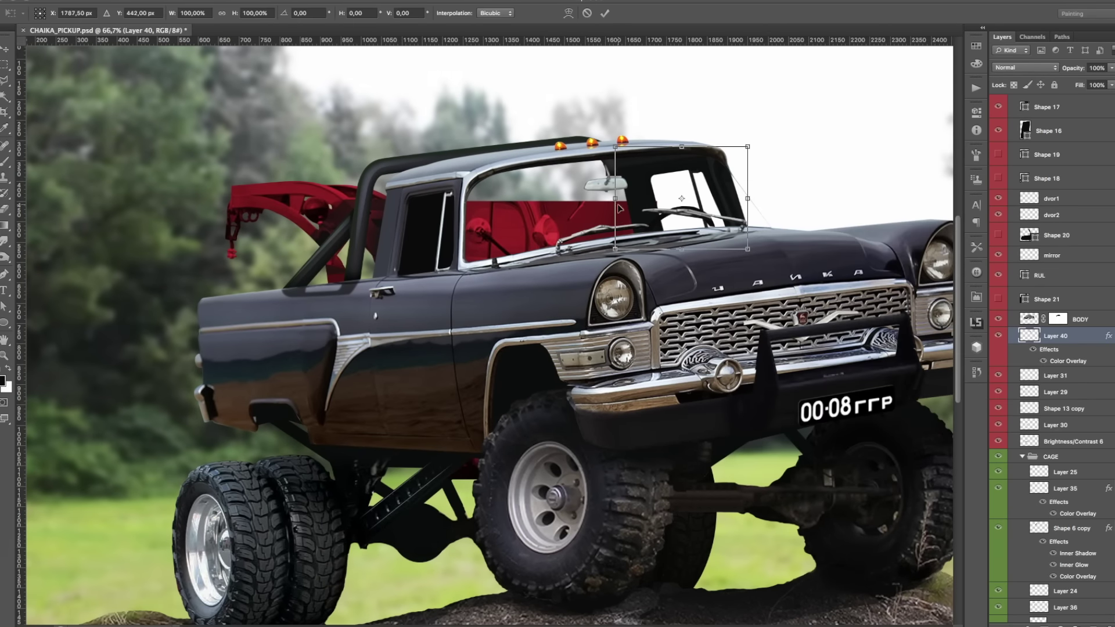
Fill a selected window area with black.
key("l")
key("alt+BackSpace")
key("ctrl+d")
Draw a rounded rectangle with radius 20 sized across the windshield.
key("u")
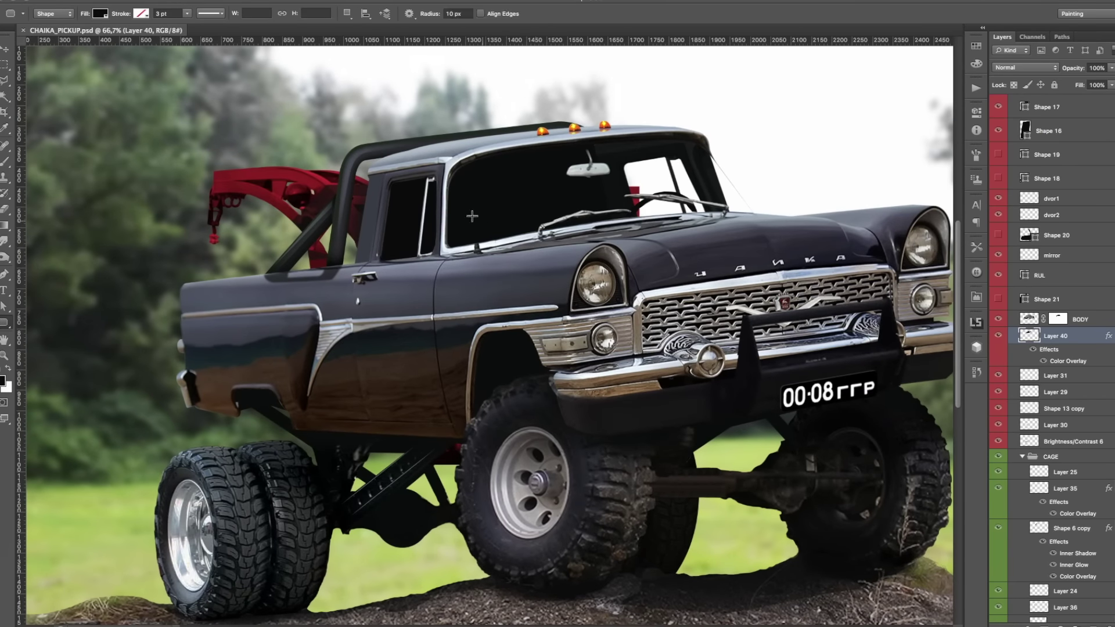
left_click(458, 13)
type("20")
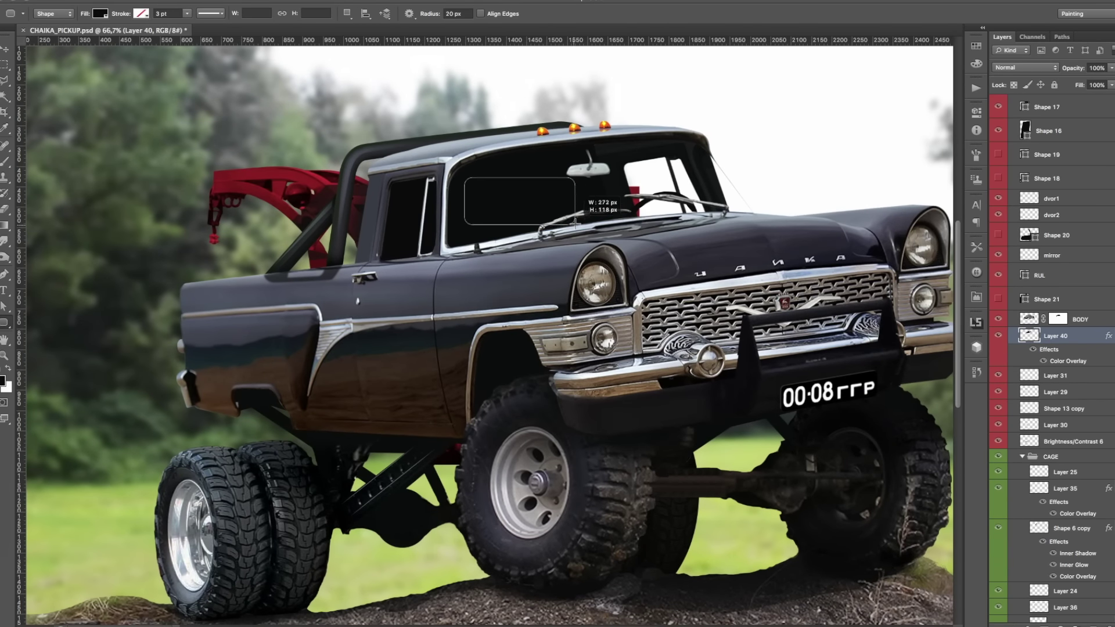
left_click_drag(574, 223, 575, 222)
key("ctrl+t")
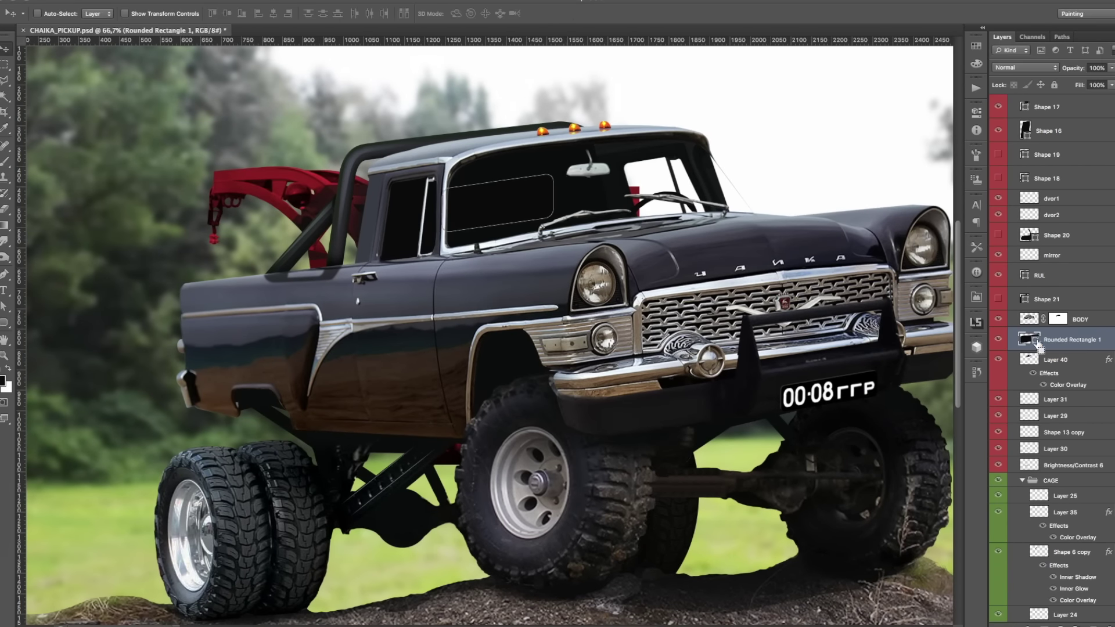
key("ctrl+minus")
left_click_drag(568, 177, 559, 167)
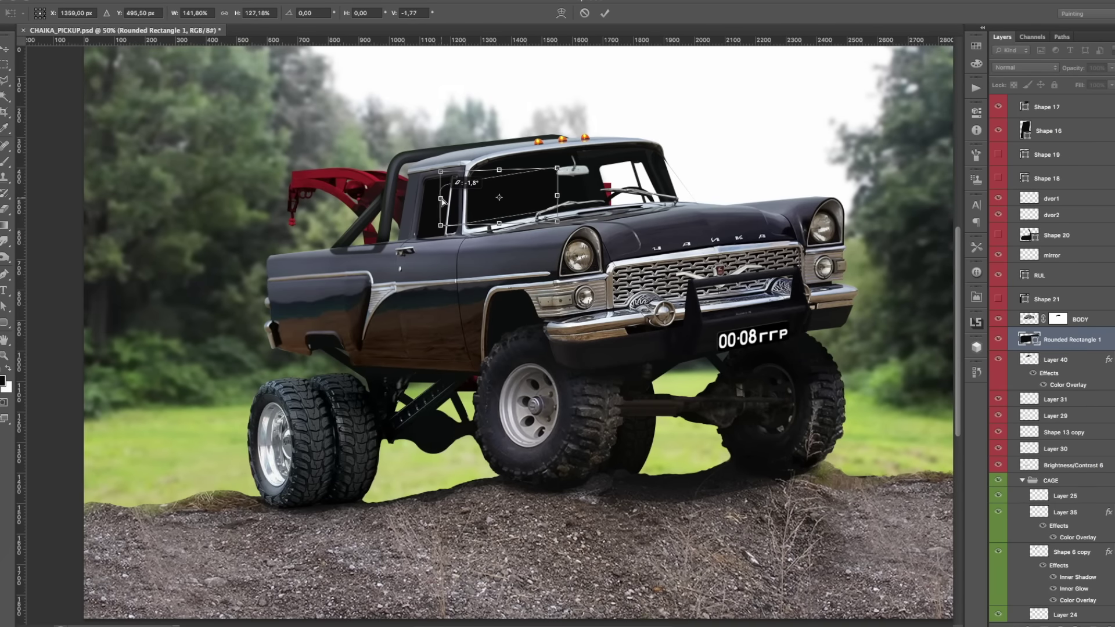
key("Return")
Hide the rounded rectangle and select the red area showing through on Layer 40.
left_click(999, 339)
left_click(1056, 360)
scroll(545, 264, "up", 1)
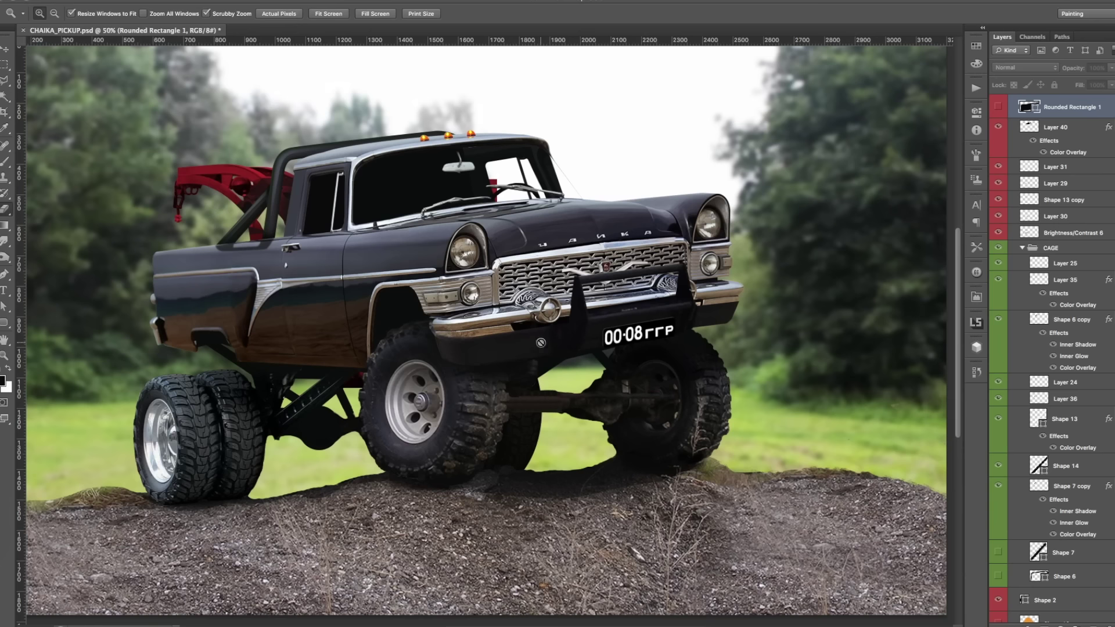
left_click_drag(501, 195, 407, 161)
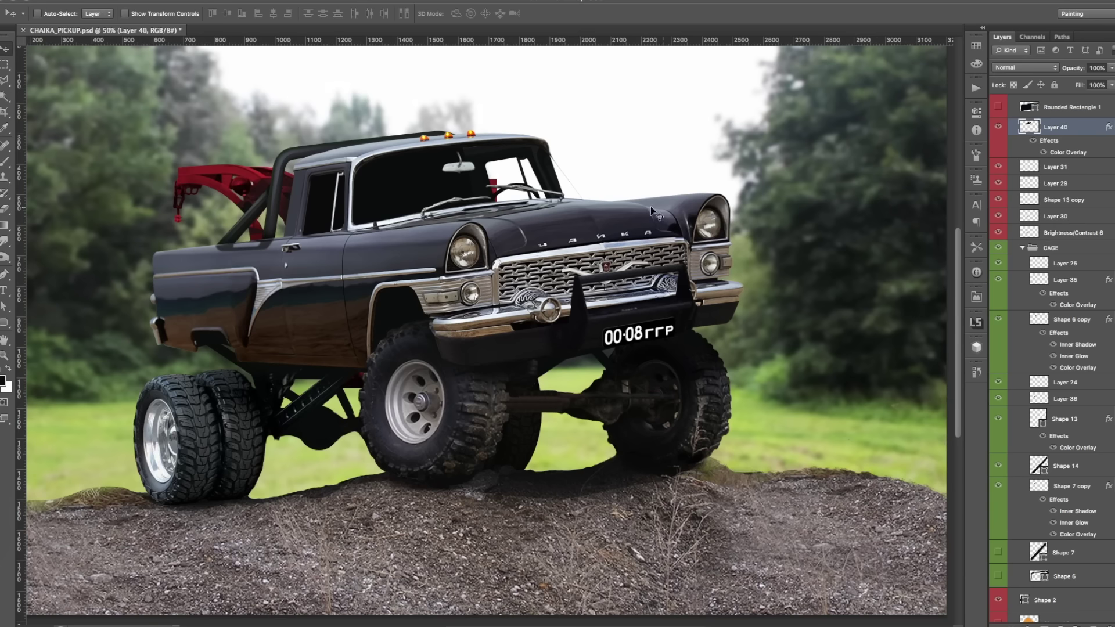
Fill the outlined cab window with dark grey on a new layer, then deselect.
key("l")
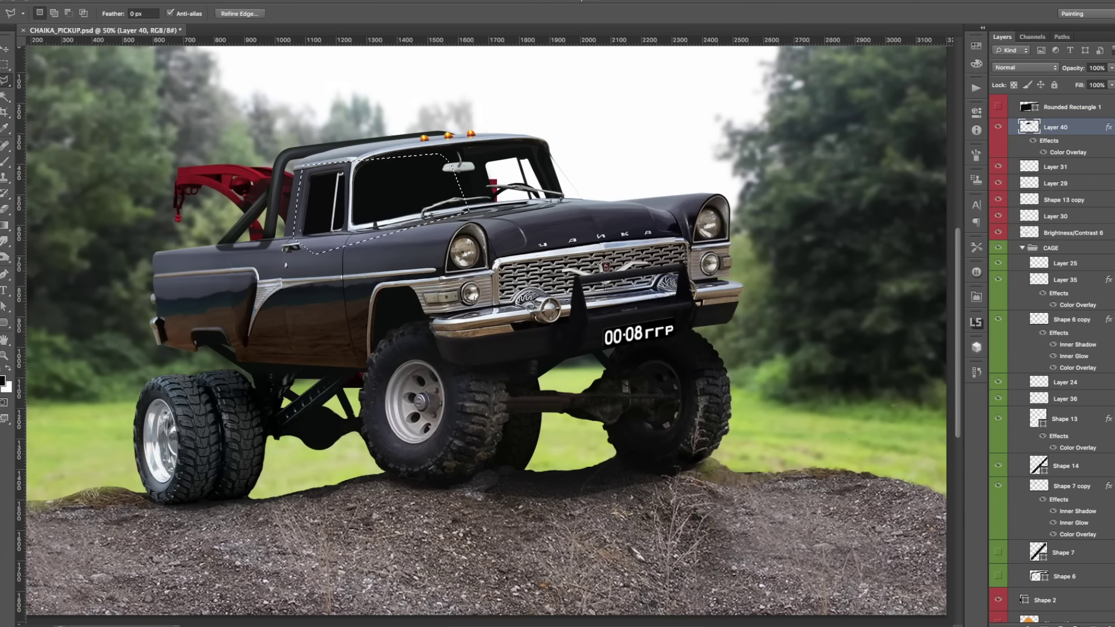
key("ctrl+shift+alt+n")
left_click(976, 45)
key("alt+BackSpace")
key("ctrl+d")
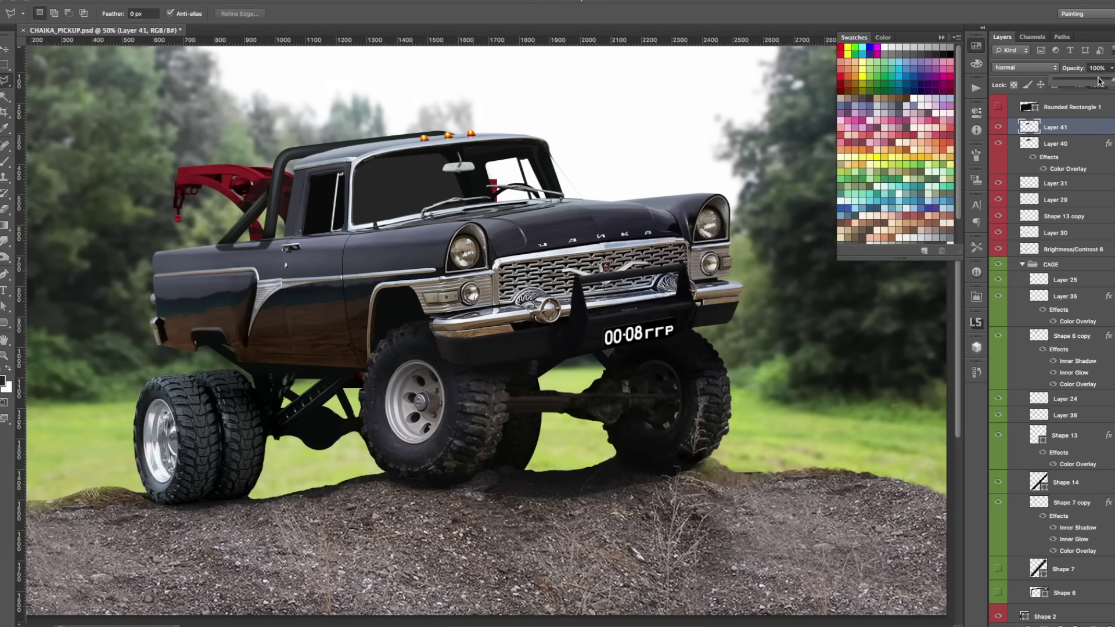
scroll(1008, 193, "up", 5)
key("v")
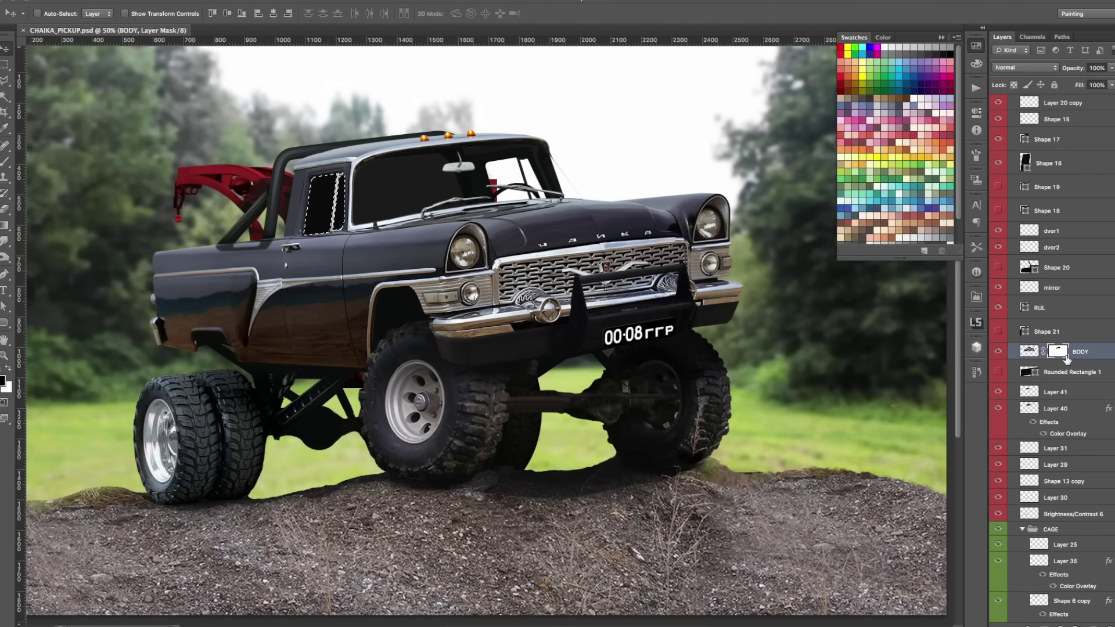
key("ctrl+d")
Group the window glass shapes as GLASSES above BODY and lower their opacity to about 65%.
left_click(1048, 139)
left_click(1048, 163, "shift")
key("ctrl+g")
left_click_drag(1058, 289, 1059, 292)
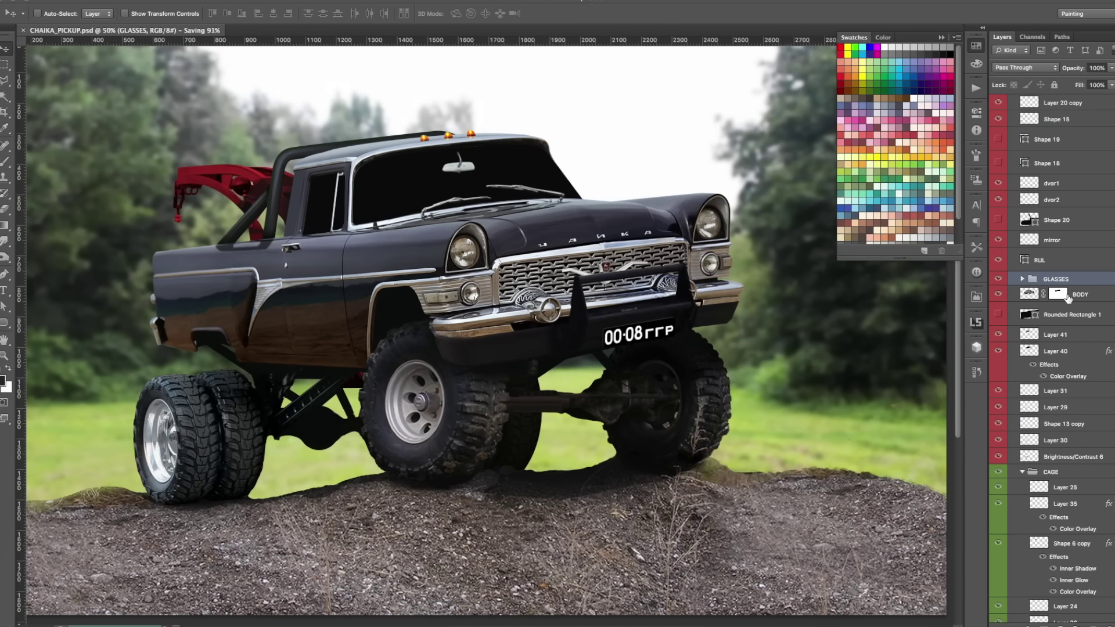
left_click(1022, 279)
left_click(1056, 298)
left_click(1056, 345, "shift")
left_click_drag(1111, 68, 1087, 83)
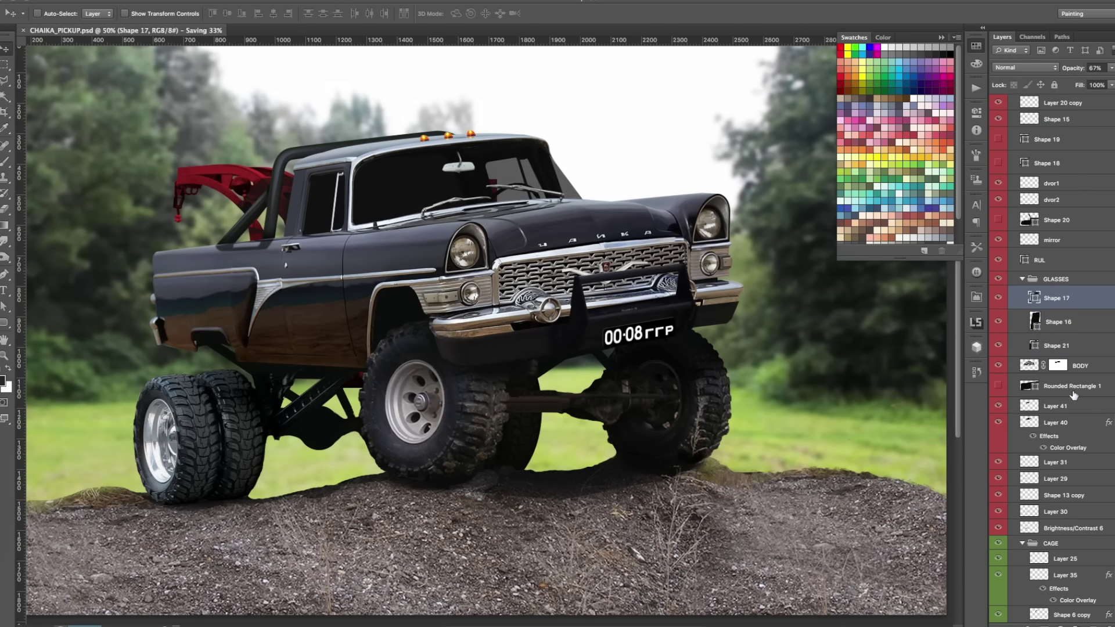
Set Layer 40's Color Overlay to dark grey #444443 sampled from the car.
double_click(1068, 448)
left_click(963, 233)
left_click(740, 353)
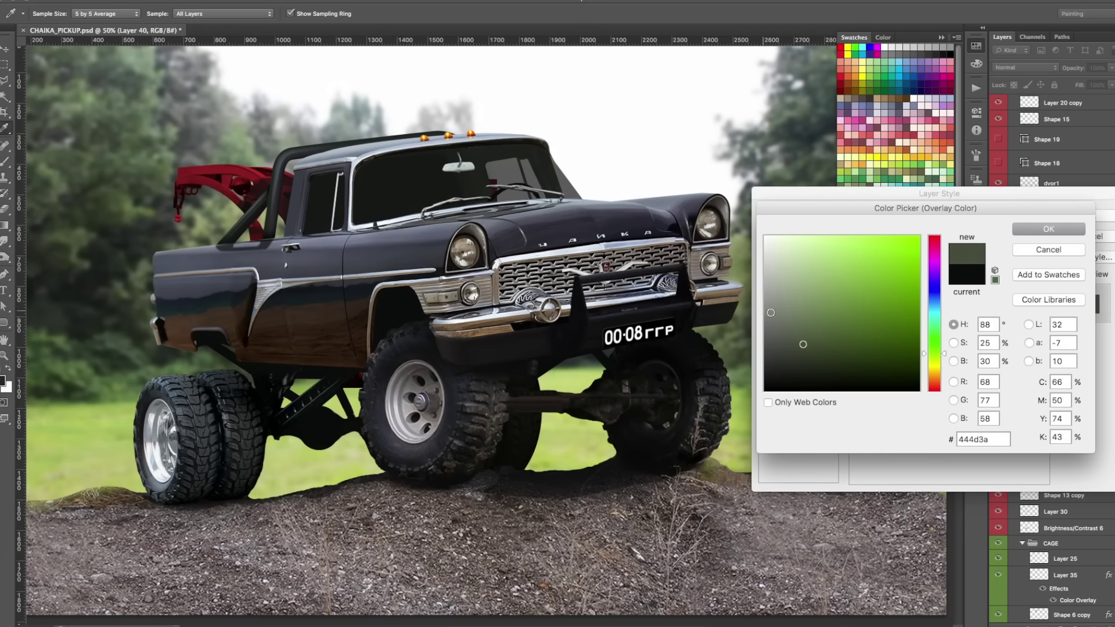
key("Return")
key("Return")
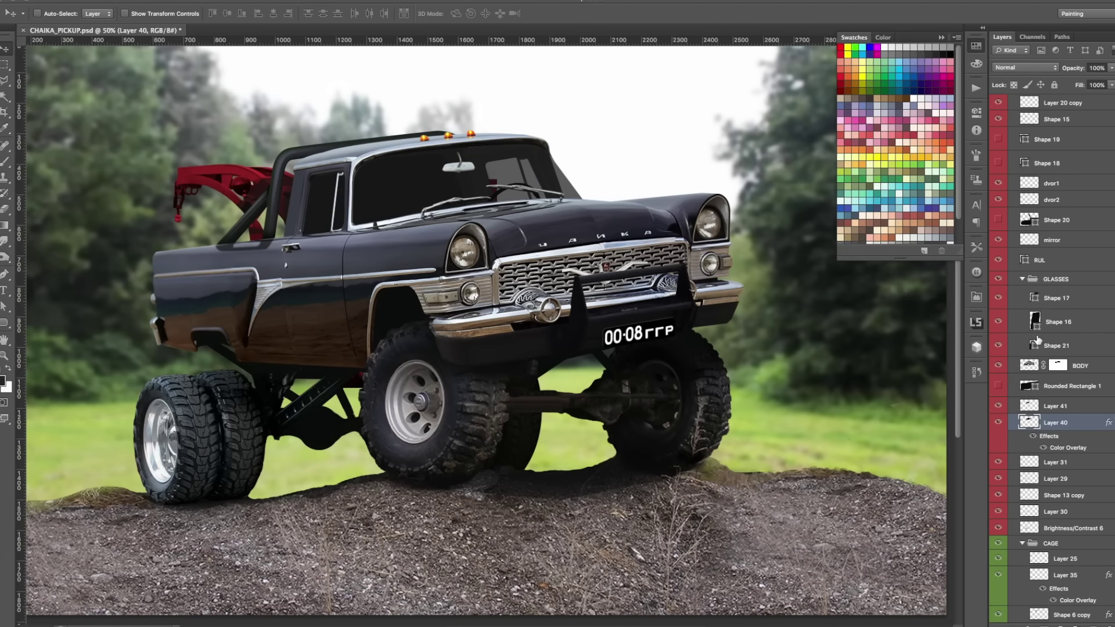
Add Layer 42 in GLASSES with a windshield gradient at 56% opacity.
left_click(1056, 297)
key("ctrl+shift+alt+n")
key("g")
left_click_drag(319, 81, 498, 245)
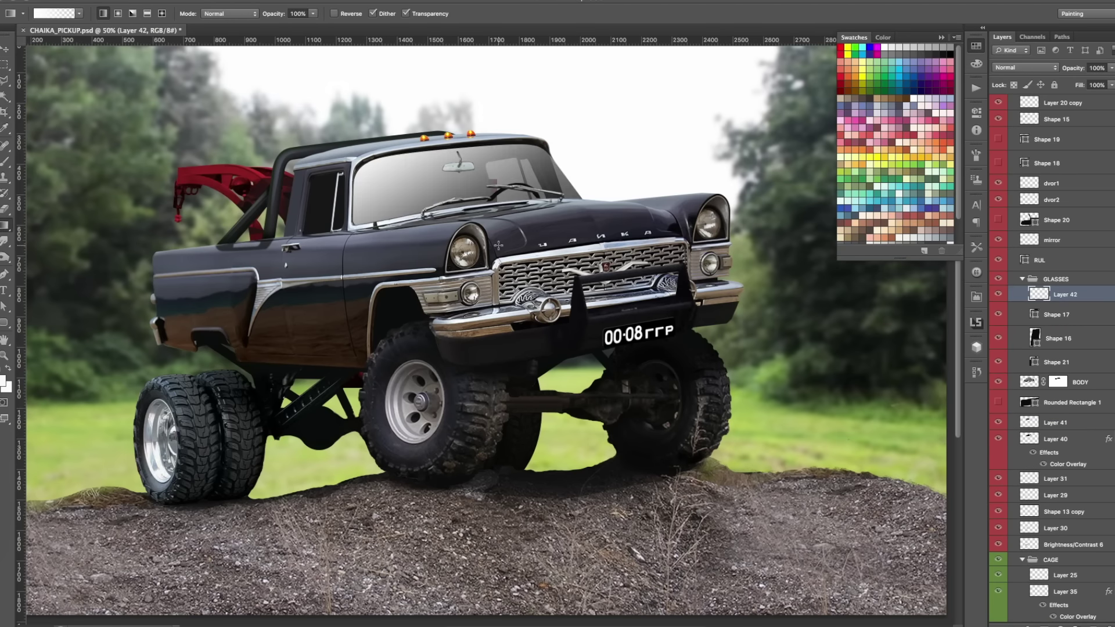
key("v")
key("5")
key("6")
left_click_drag(1057, 295, 1066, 166)
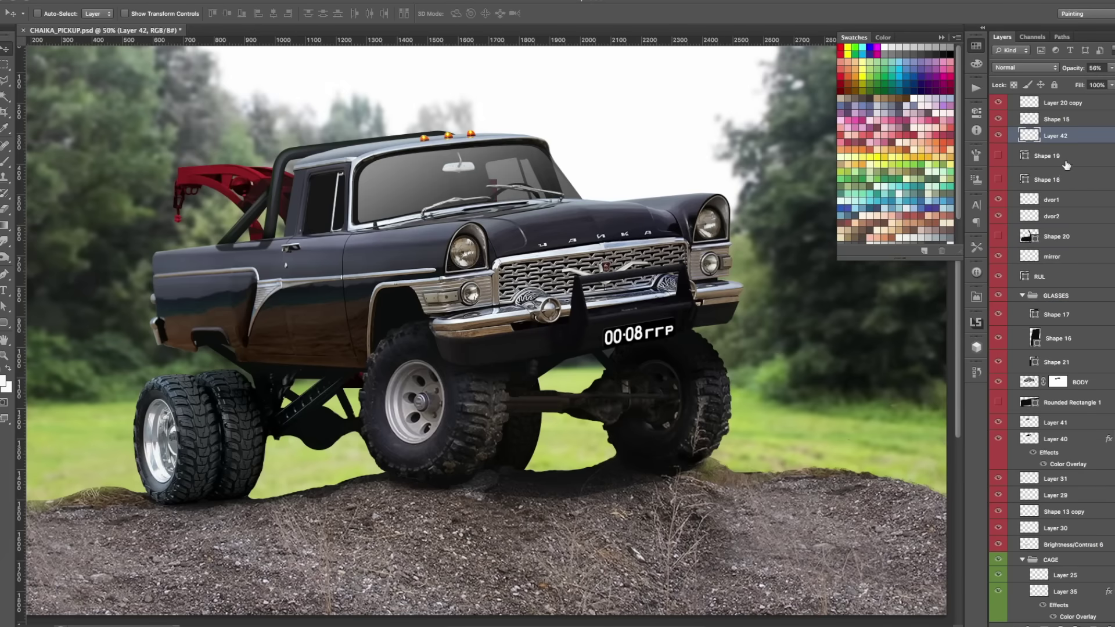
left_click_drag(1083, 307, 1080, 312)
Give Layer 42 a light-blue Color Overlay tint.
right_click(1068, 312)
left_click(929, 218)
left_click(791, 254)
key("Return")
key("Return")
key("l")
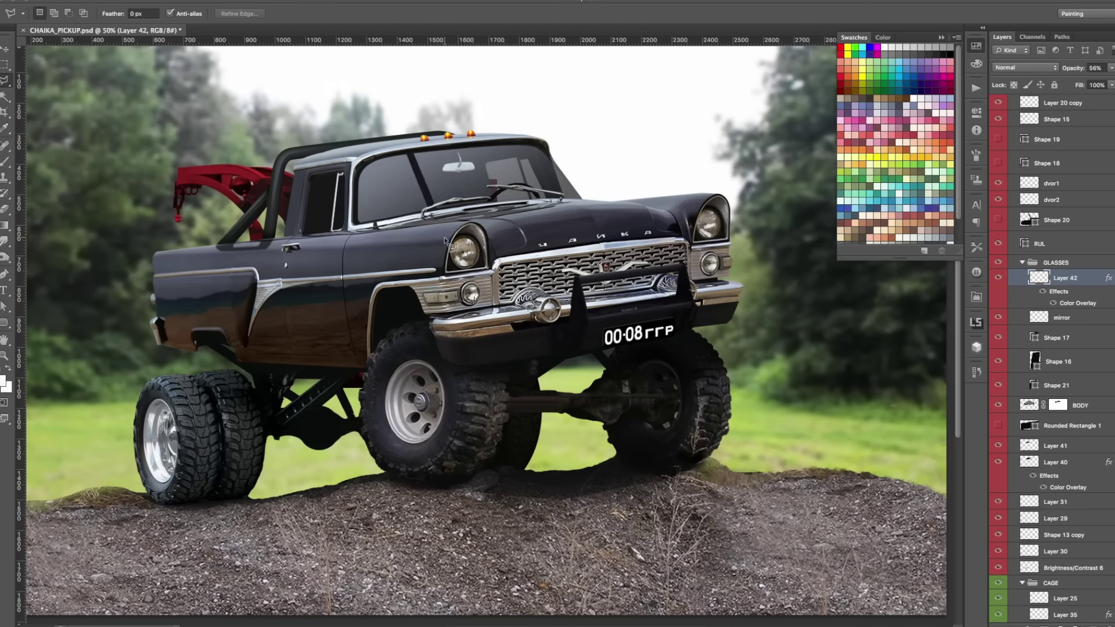
Add Layer 43 in GLASSES and set up the eraser brush size.
key("z")
left_click(457, 241, "alt")
key("ctrl+shift+alt+n")
key("e")
right_click(403, 305)
key("Escape")
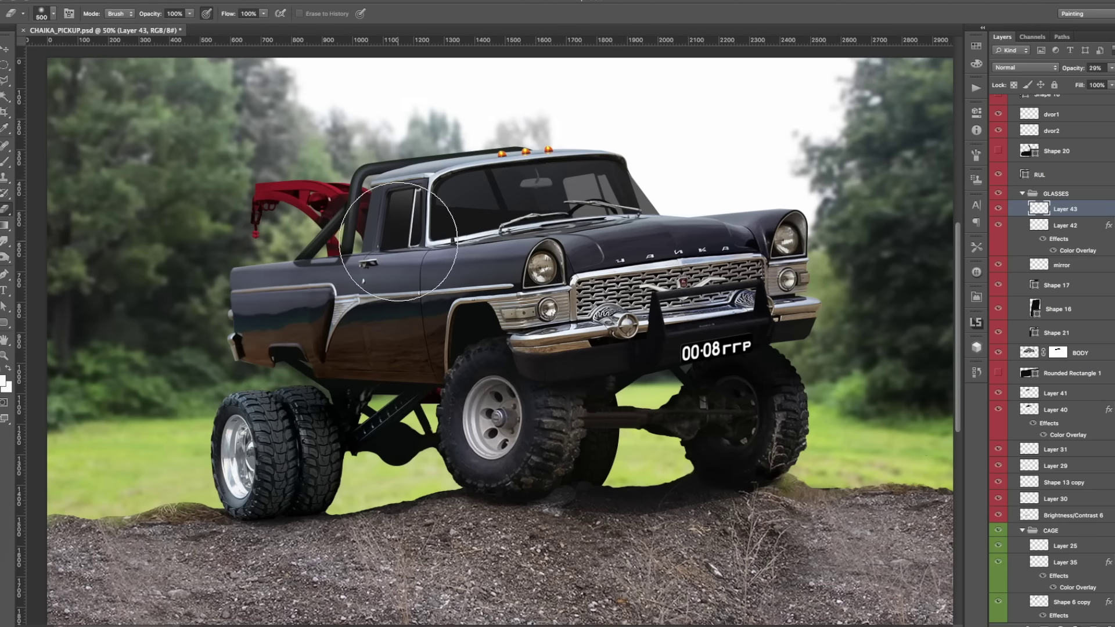
Save the document and change Shape 21's glass Color Overlay to teal.
key("ctrl+s")
left_click(1056, 332)
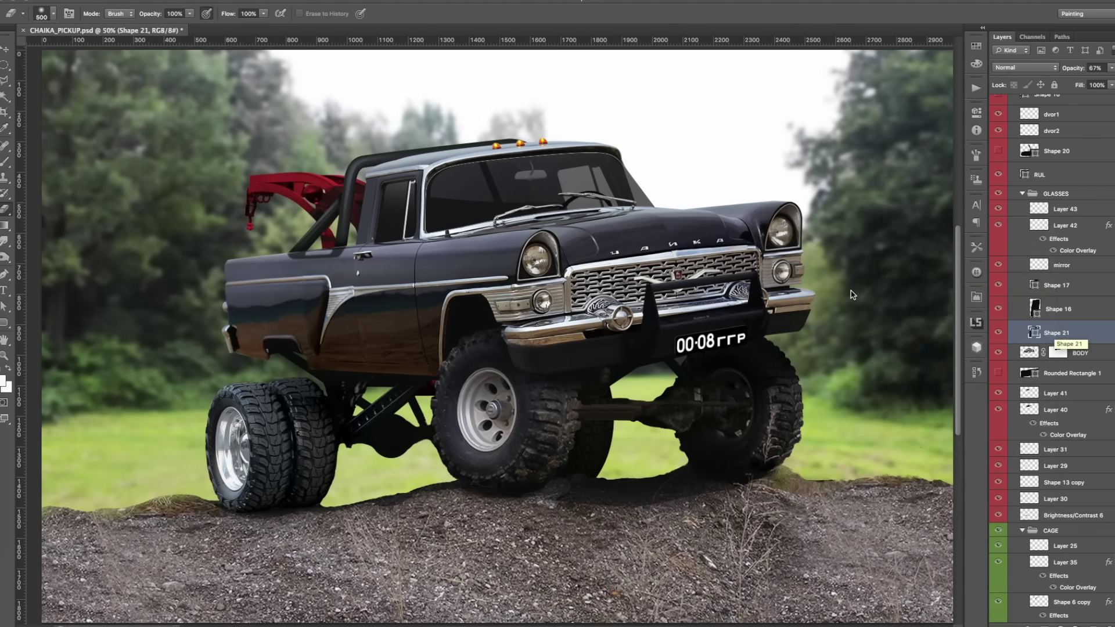
double_click(1068, 332)
left_click(879, 365)
left_click(602, 110)
left_click(871, 371)
left_click(934, 261)
left_click(935, 306)
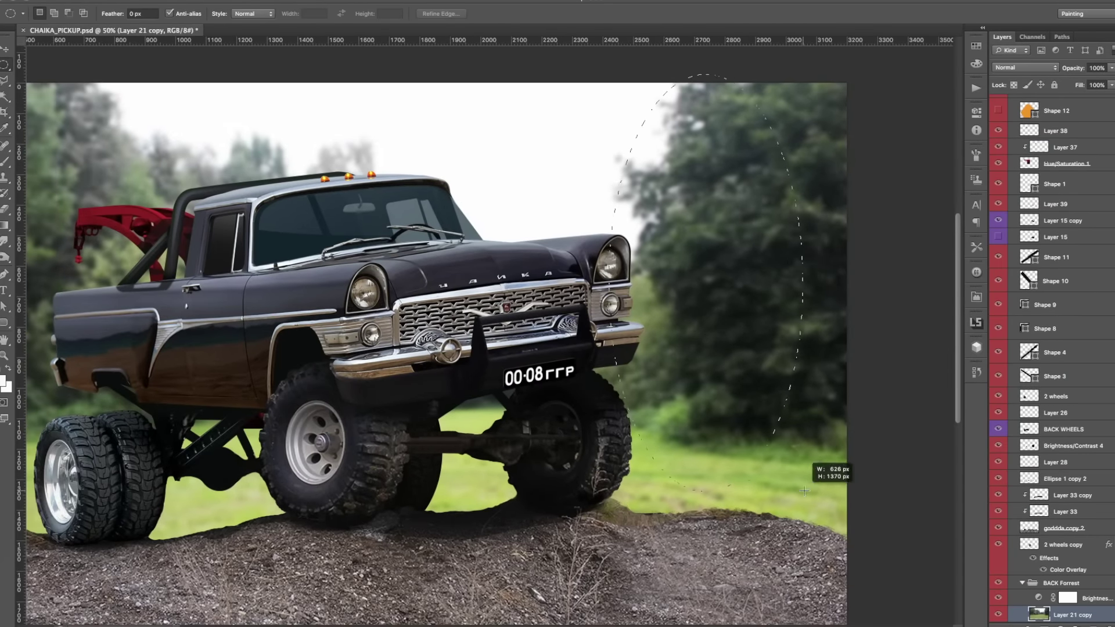
Move the tree patch layer into GLASSES and review Shape 17's Inner Glow style.
left_click_drag(1063, 278, 1075, 279)
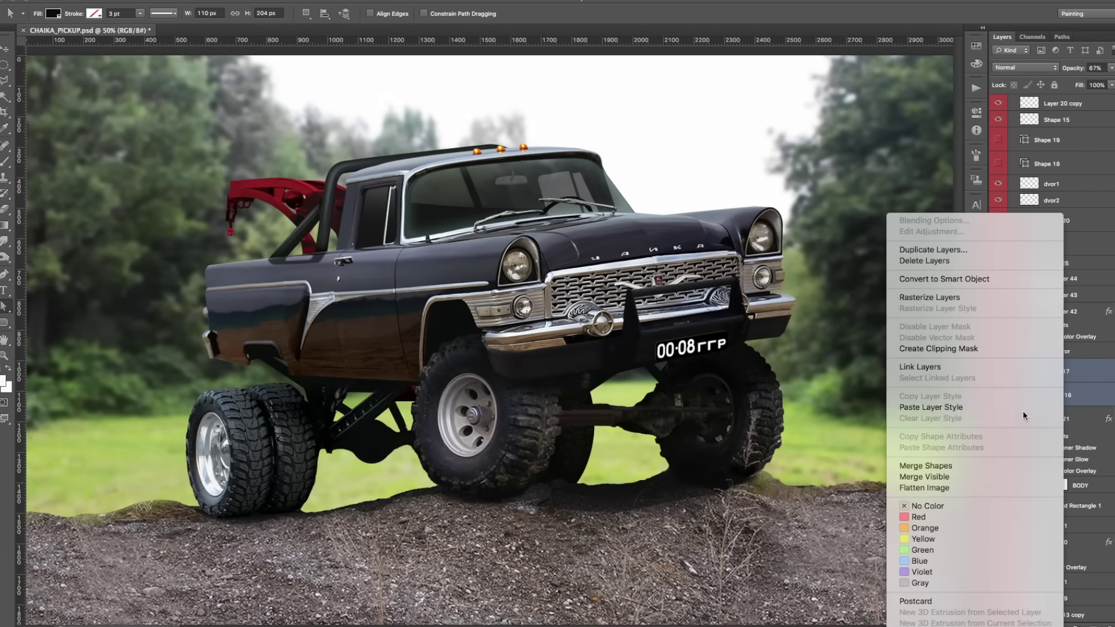
right_click(1062, 326)
left_click(936, 220)
left_click(813, 310)
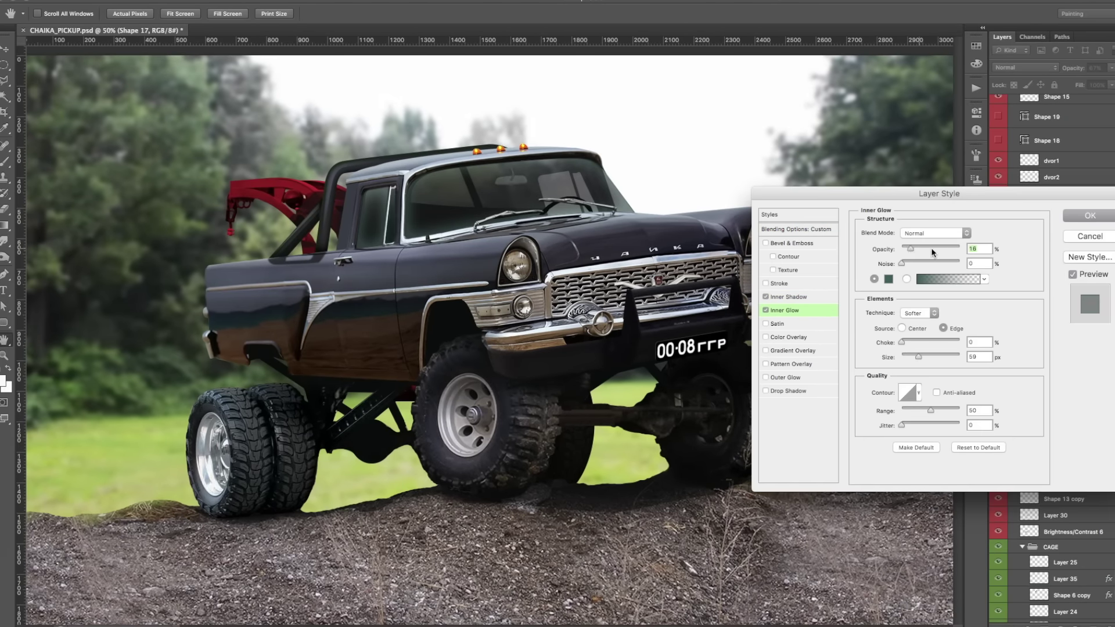
left_click(1090, 215)
right_click(1058, 348)
key("Escape")
Add Layer 44 inside GLASSES and erase the tree patch down on it.
scroll(780, 295, "up", 2)
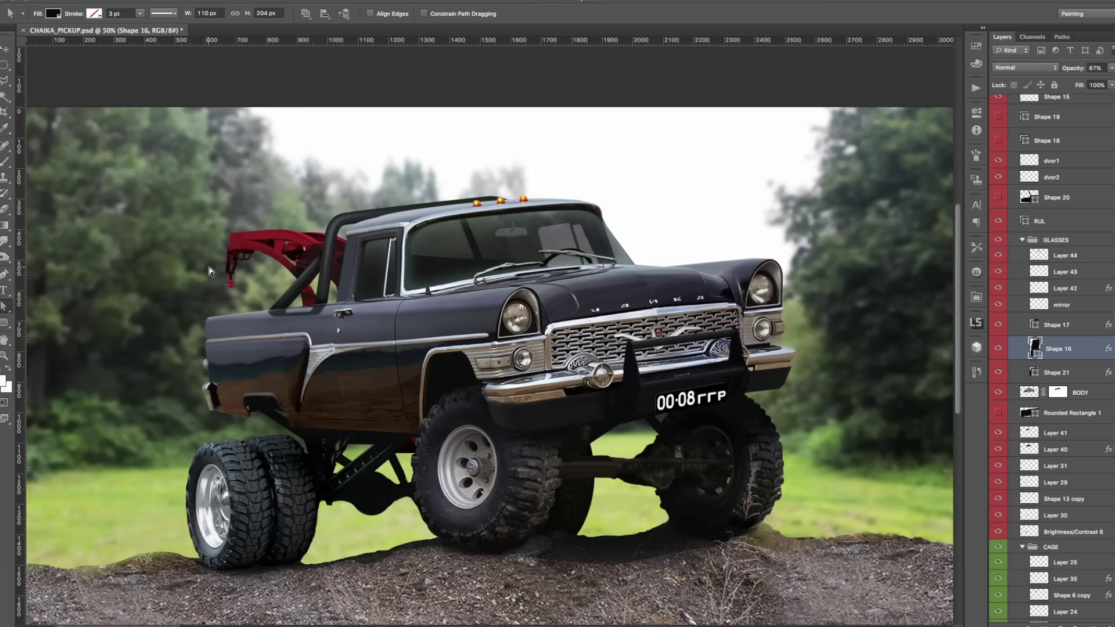
key("ctrl+shift+alt+n")
key("v")
mouse_move(1059, 255)
left_mouse_down()
mouse_move(1058, 296)
mouse_move(1043, 269)
left_mouse_up()
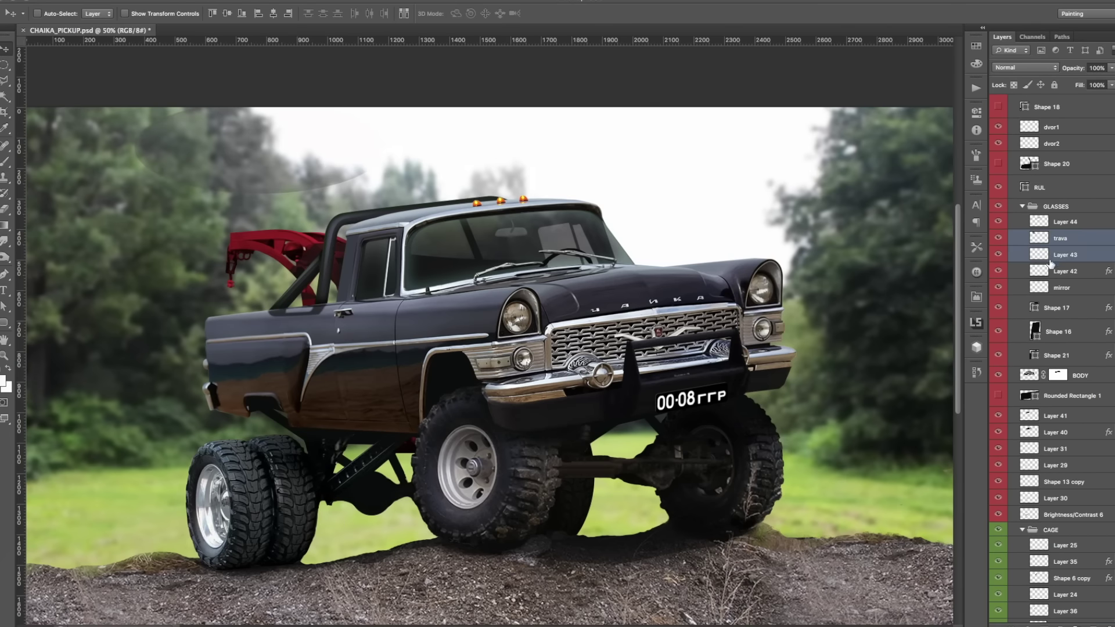
left_click(1049, 237)
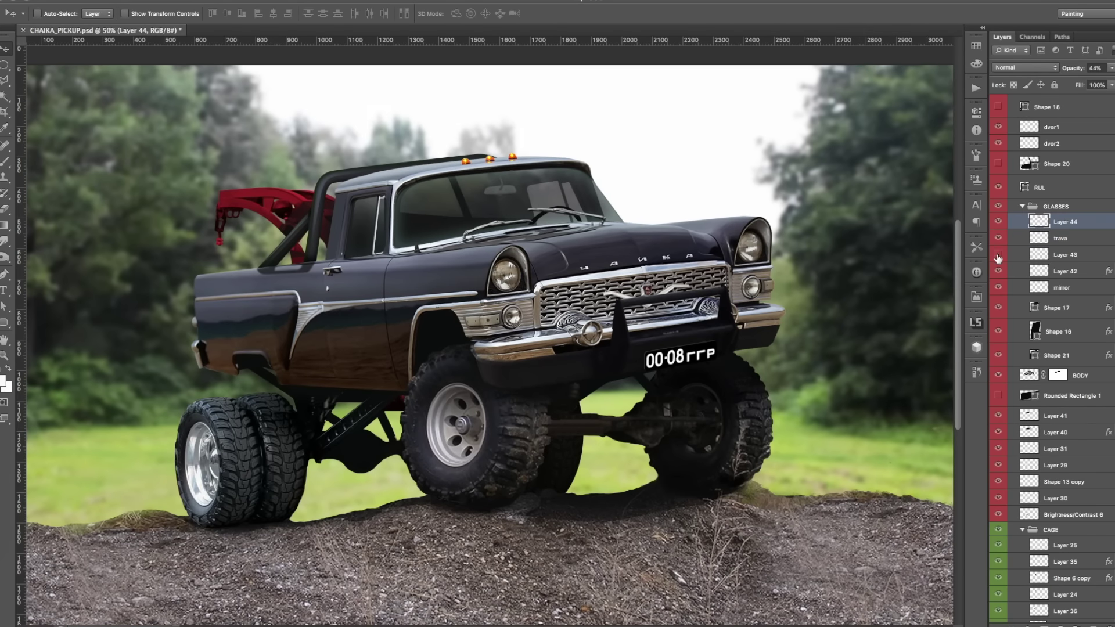
left_click(1056, 206)
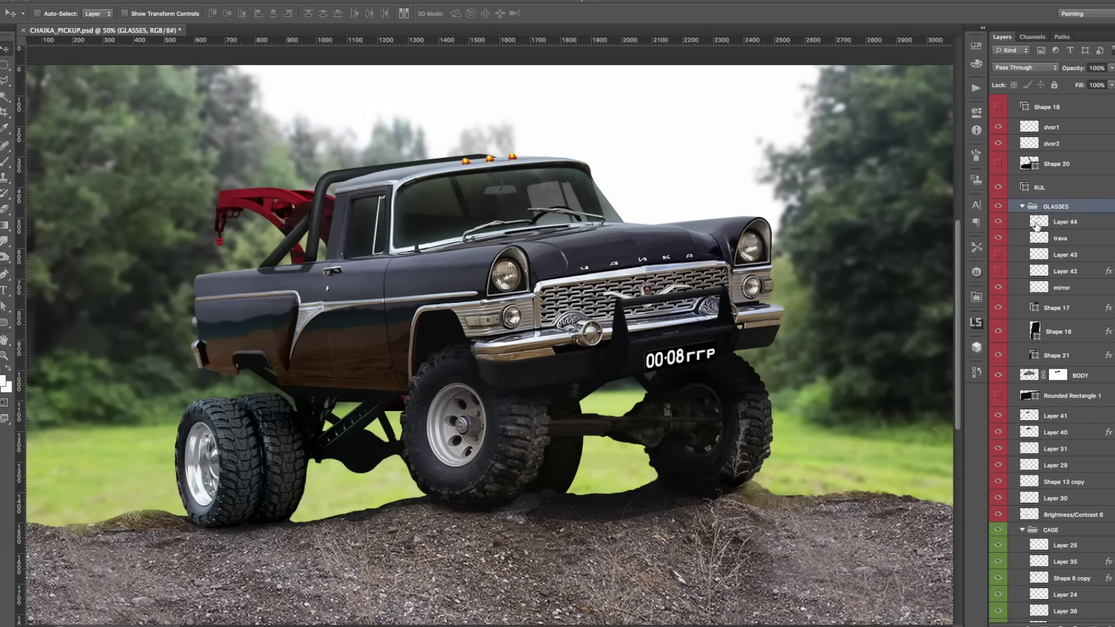
left_click(1036, 226)
key("e")
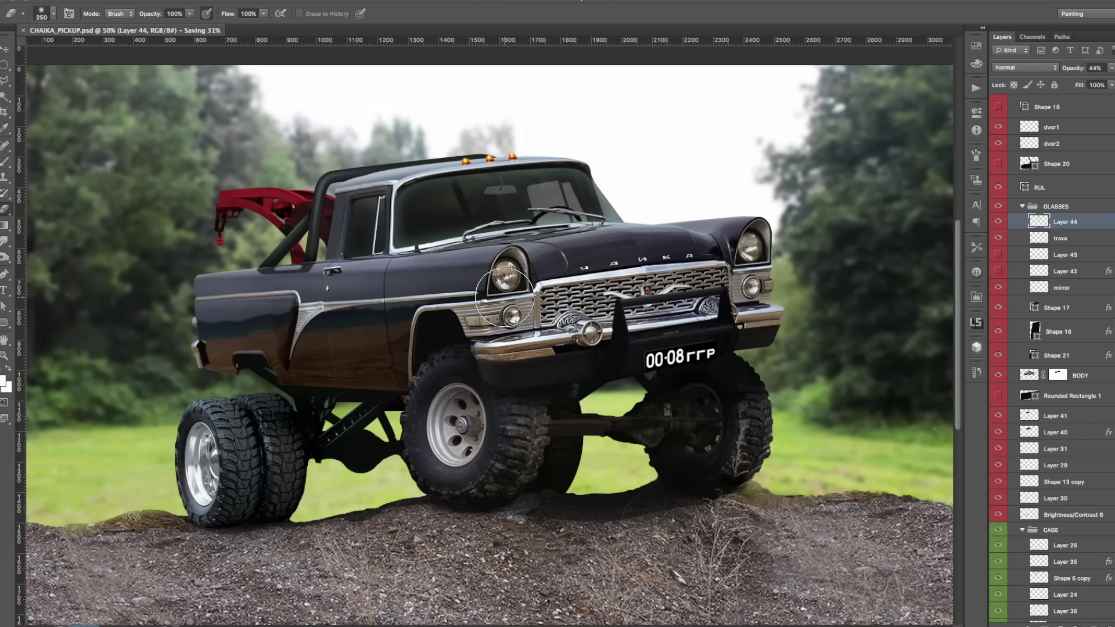
scroll(504, 297, "down", 3)
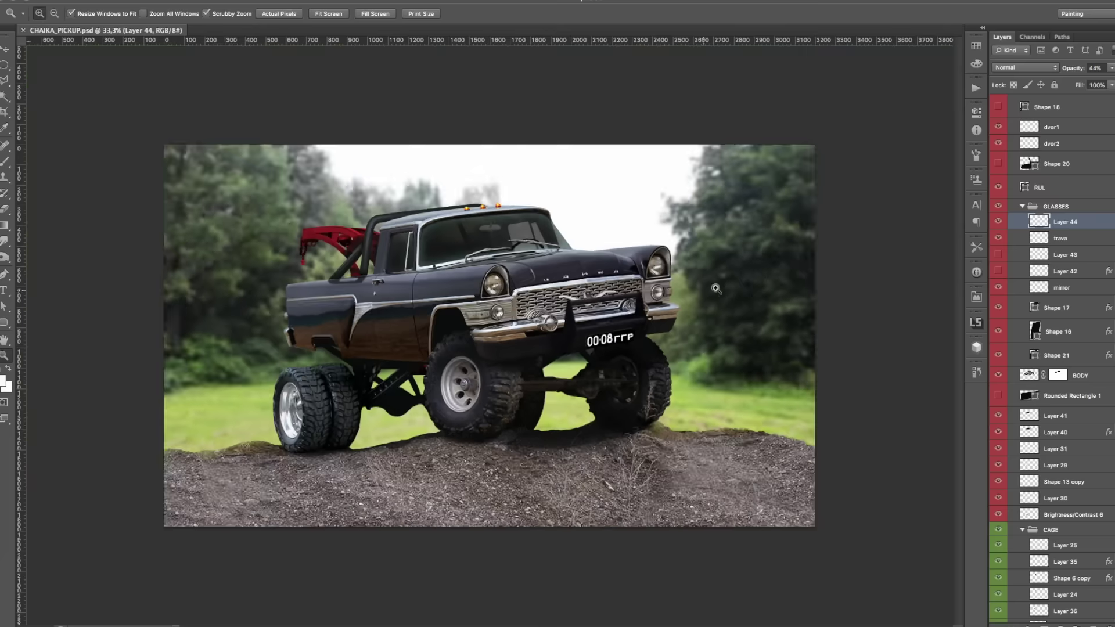
Search images for 'background' and open a full-size forest photo.
type("woobackground")
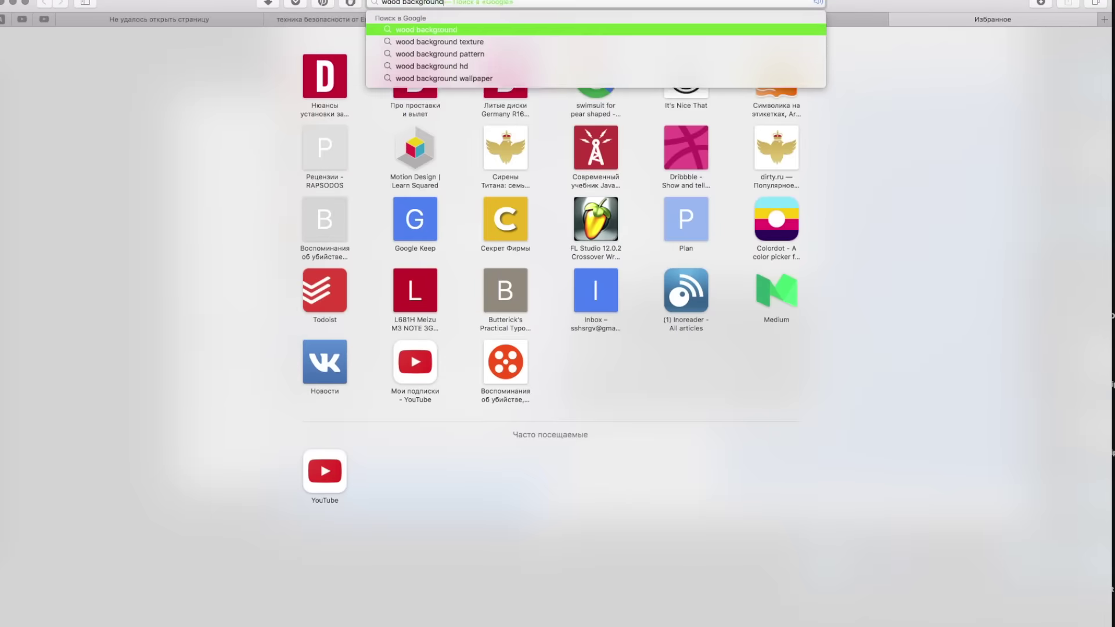
key("Return")
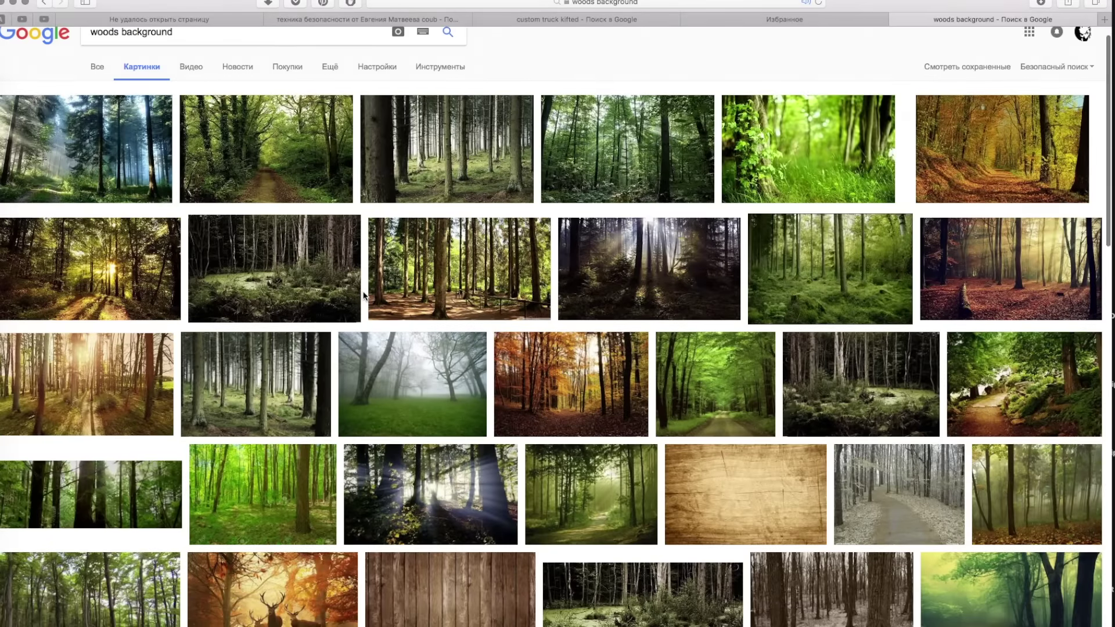
scroll(863, 249, "down", 6)
scroll(863, 248, "down", 3)
left_click(863, 249)
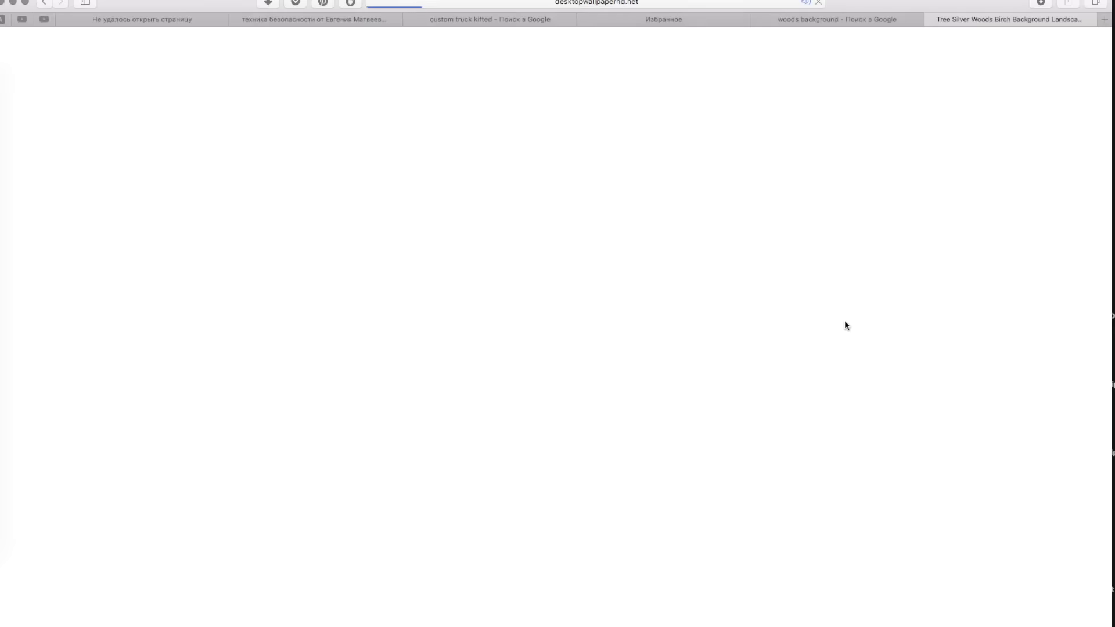
left_click(844, 319)
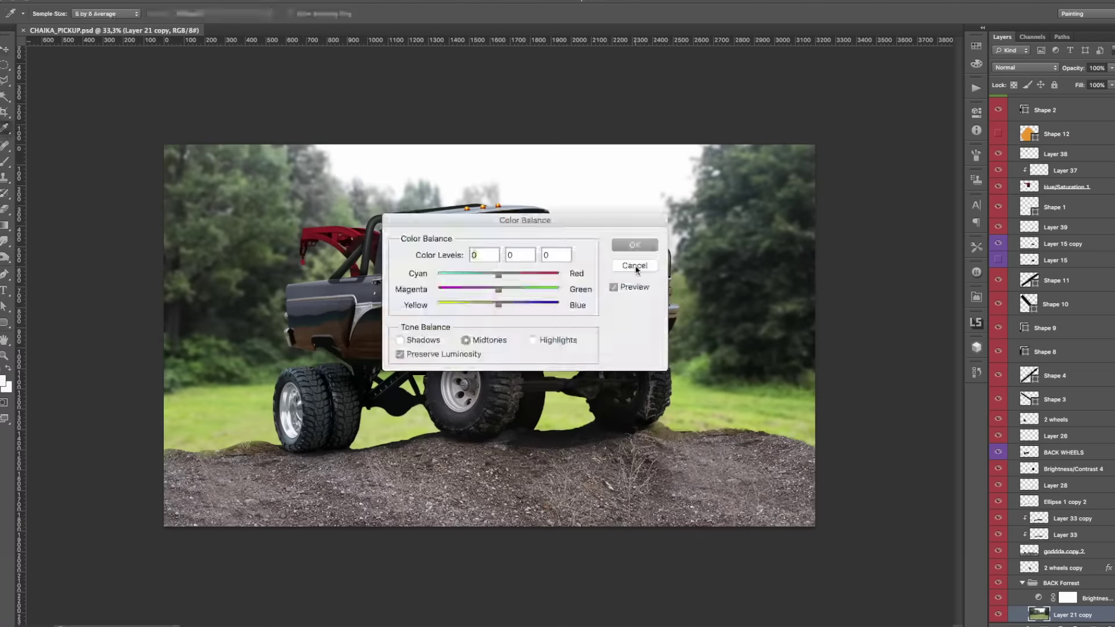
Free-transform the forest photo smaller so it fits the canvas behind the truck.
key("ctrl+minus")
key("ctrl+t")
left_click_drag(179, 573, 229, 498)
key("Return")
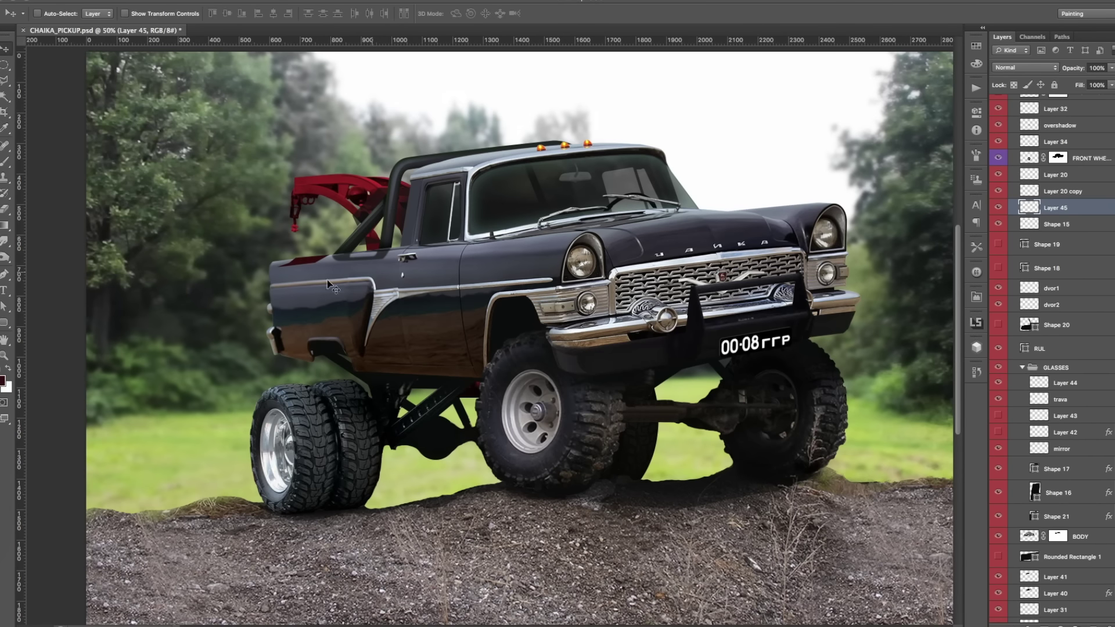
Make an oval selection around the bed's rear and erase within it.
key("m")
left_click_drag(389, 301, 232, 266)
scroll(465, 310, "right", 3)
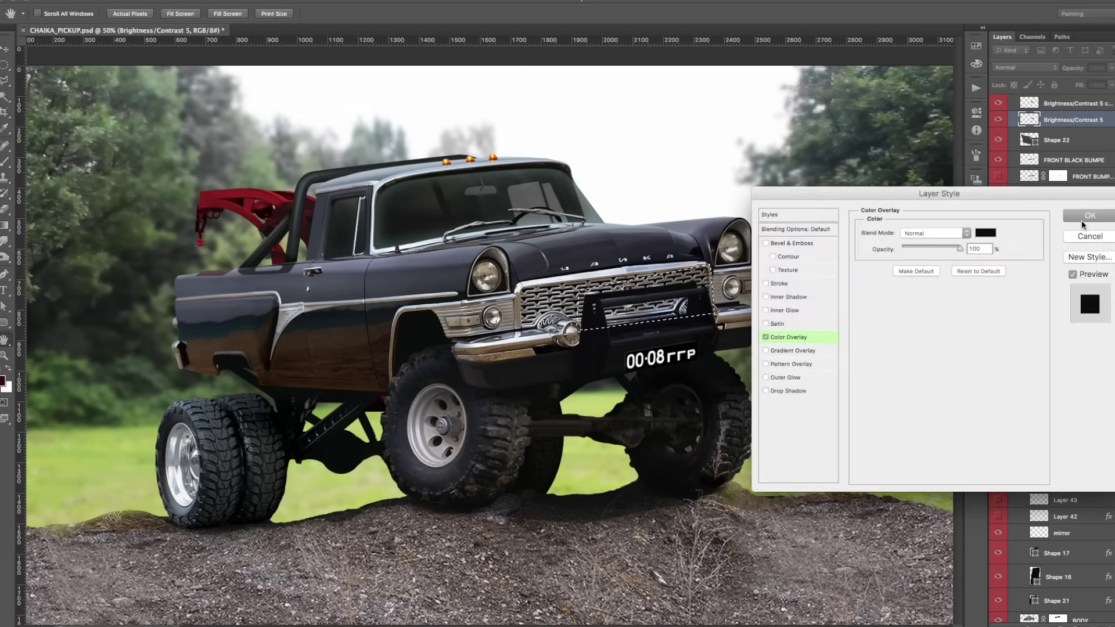
key("e")
scroll(1055, 162, "up", 2)
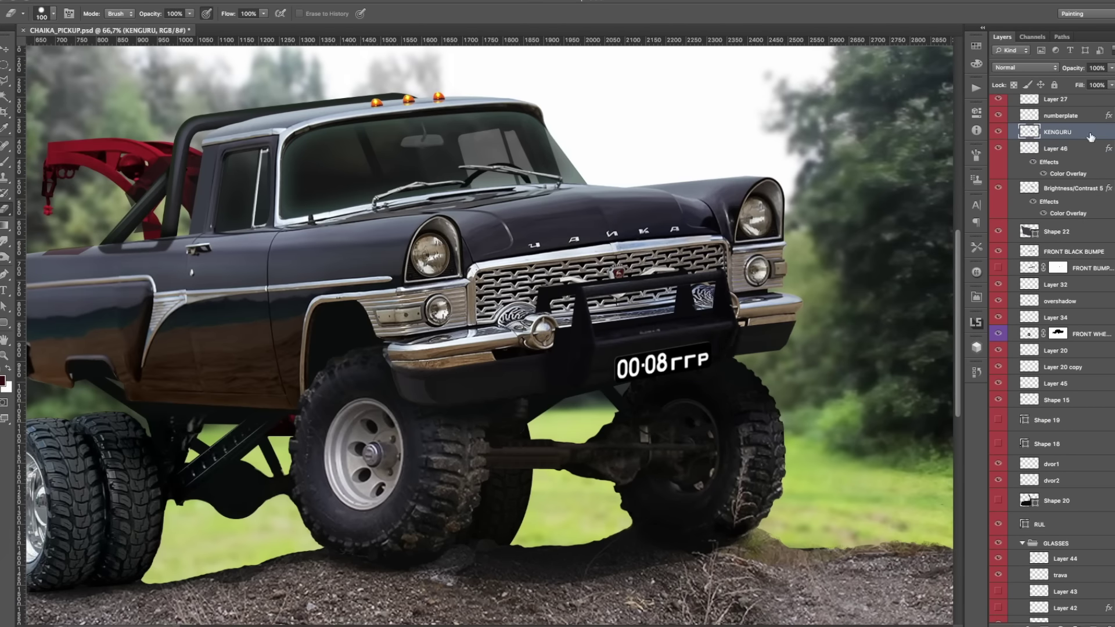
Soften the black bull bar with a Gaussian Blur.
left_click(238, 1)
left_click(415, 218)
key("Return")
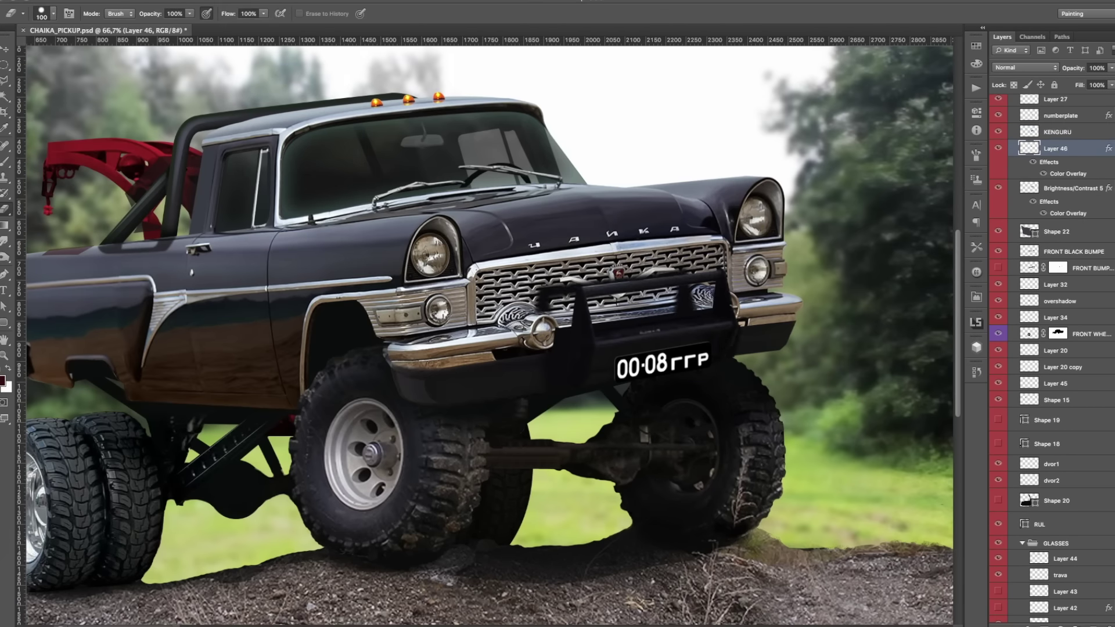